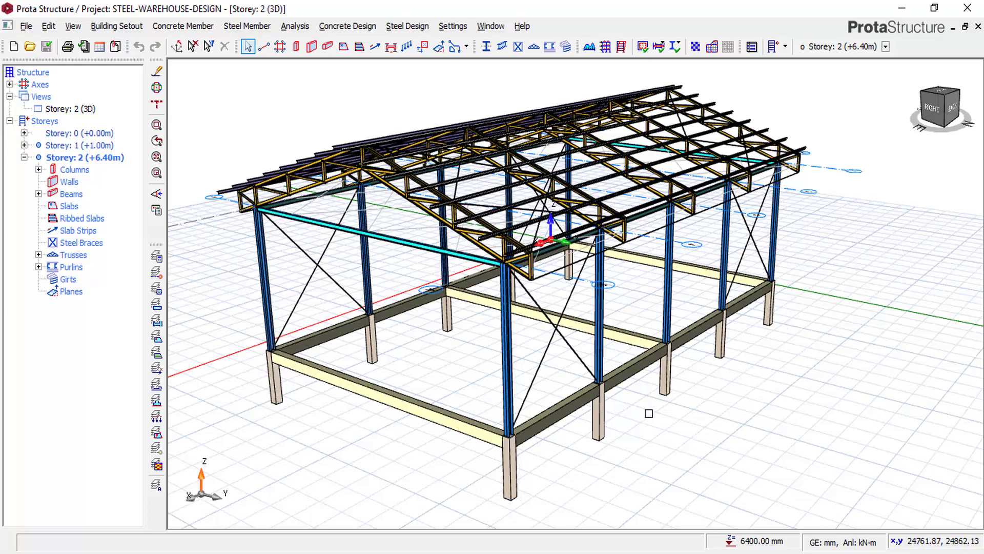
- Review the loads assigned to purlin 2P1 in its properties
{"action": "mouse_move", "coordinate": [741, 349]}
{"action": "middle_mouse_down"}
{"action": "mouse_move", "coordinate": [725, 303]}
{"action": "mouse_move", "coordinate": [707, 336]}
{"action": "mouse_move", "coordinate": [774, 352]}
{"action": "mouse_move", "coordinate": [709, 347]}
{"action": "mouse_move", "coordinate": [749, 329]}
{"action": "mouse_move", "coordinate": [756, 348]}
{"action": "middle_mouse_up"}
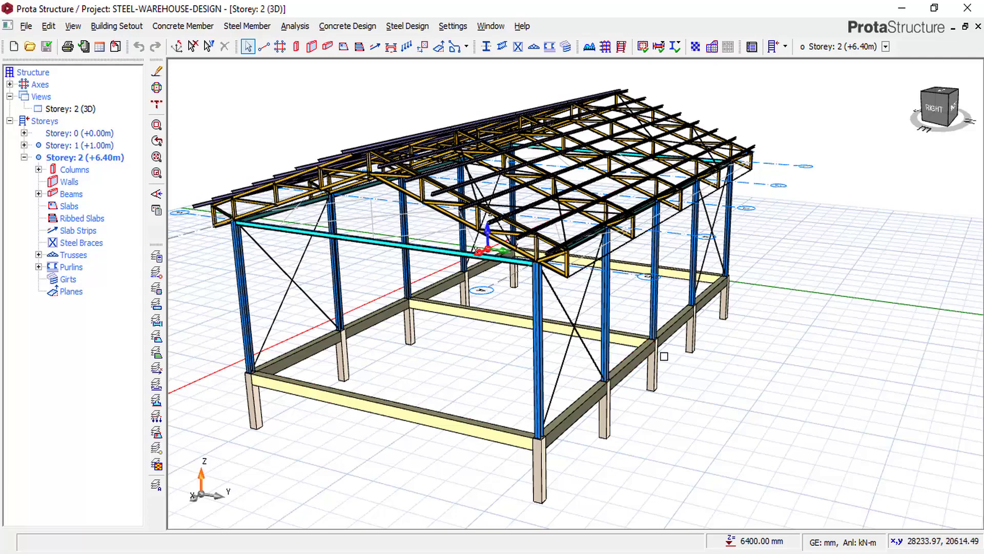
{"action": "mouse_move", "coordinate": [665, 362]}
{"action": "middle_mouse_down"}
{"action": "mouse_move", "coordinate": [619, 362]}
{"action": "mouse_move", "coordinate": [639, 351]}
{"action": "mouse_move", "coordinate": [635, 368]}
{"action": "middle_mouse_up"}
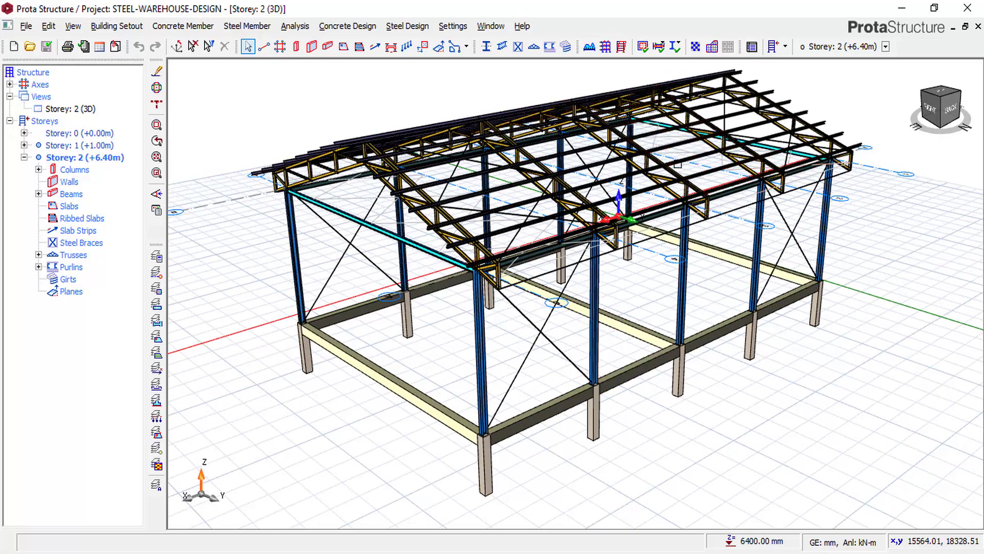
{"action": "left_click", "coordinate": [471, 190]}
{"action": "right_click", "coordinate": [471, 190]}
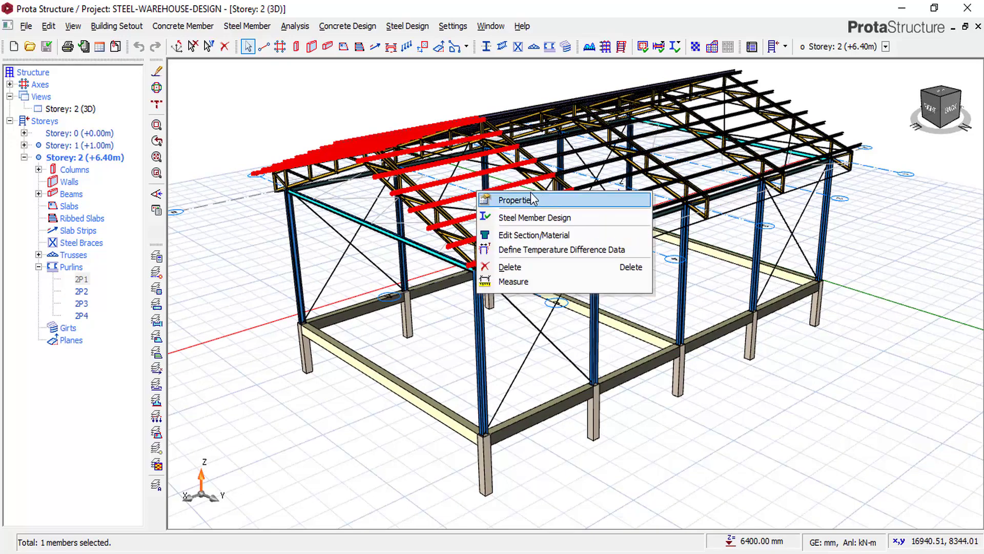
{"action": "left_click", "coordinate": [483, 196]}
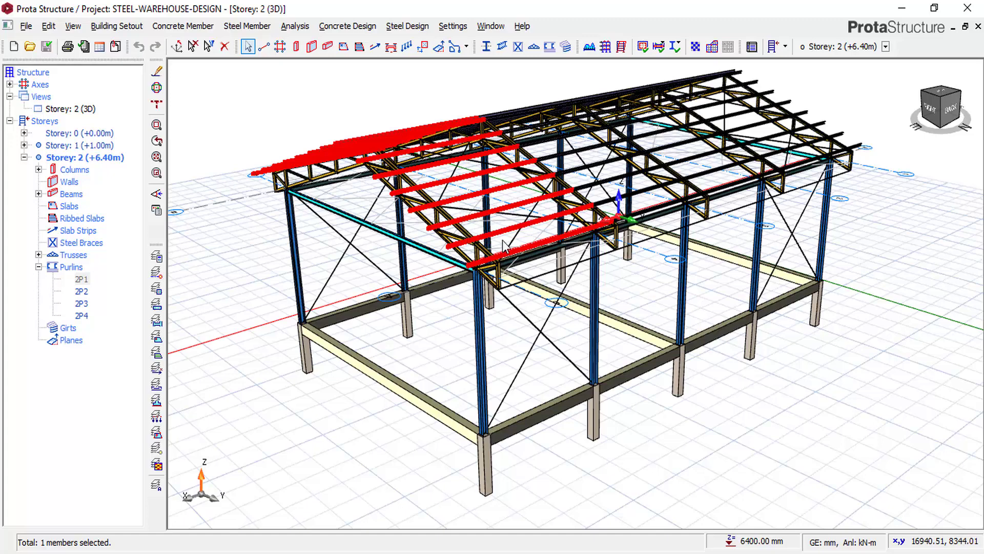
{"action": "double_click", "coordinate": [412, 215]}
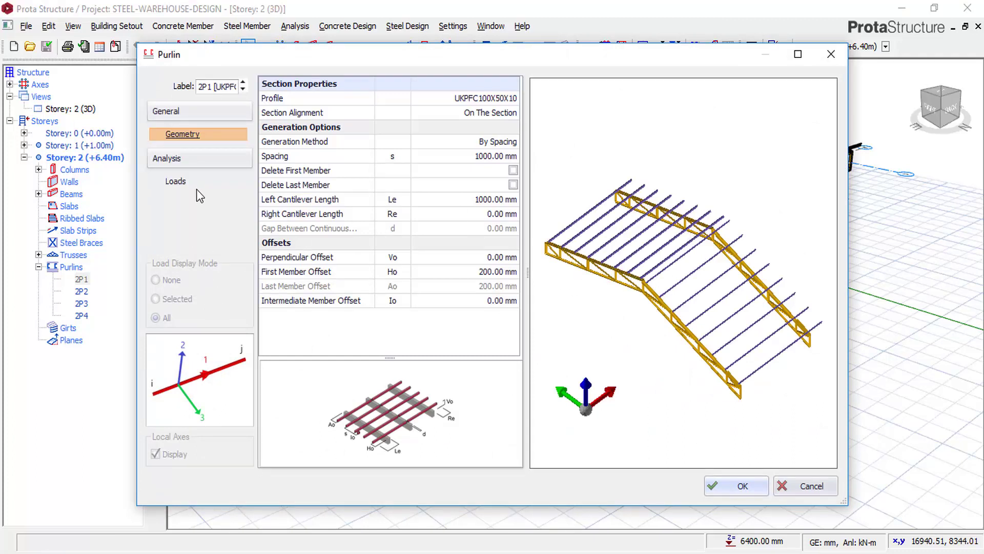
{"action": "left_click", "coordinate": [172, 184]}
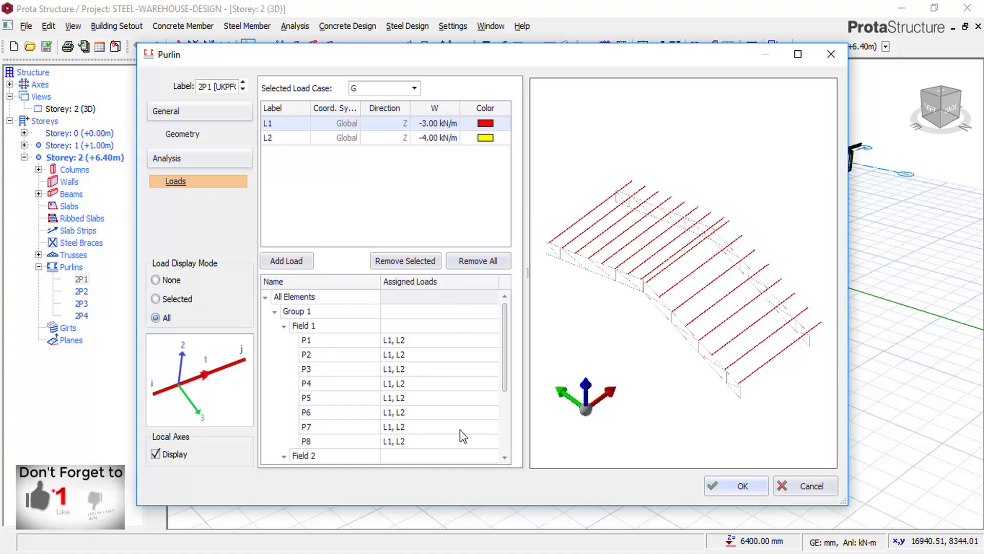
{"action": "left_click", "coordinate": [743, 486]}
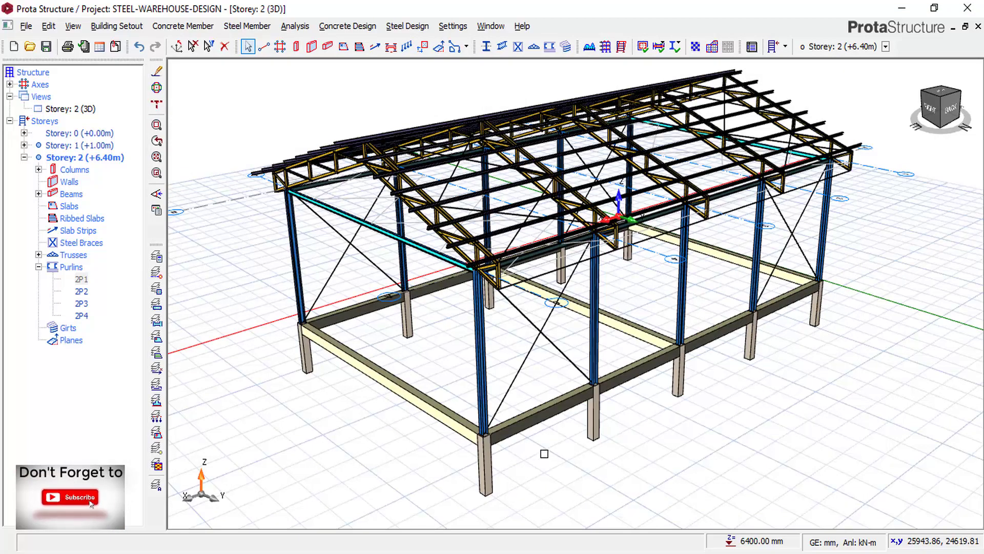
{"action": "mouse_move", "coordinate": [543, 453]}
{"action": "middle_mouse_down"}
{"action": "mouse_move", "coordinate": [576, 446]}
{"action": "mouse_move", "coordinate": [533, 447]}
{"action": "mouse_move", "coordinate": [542, 446]}
{"action": "middle_mouse_up"}
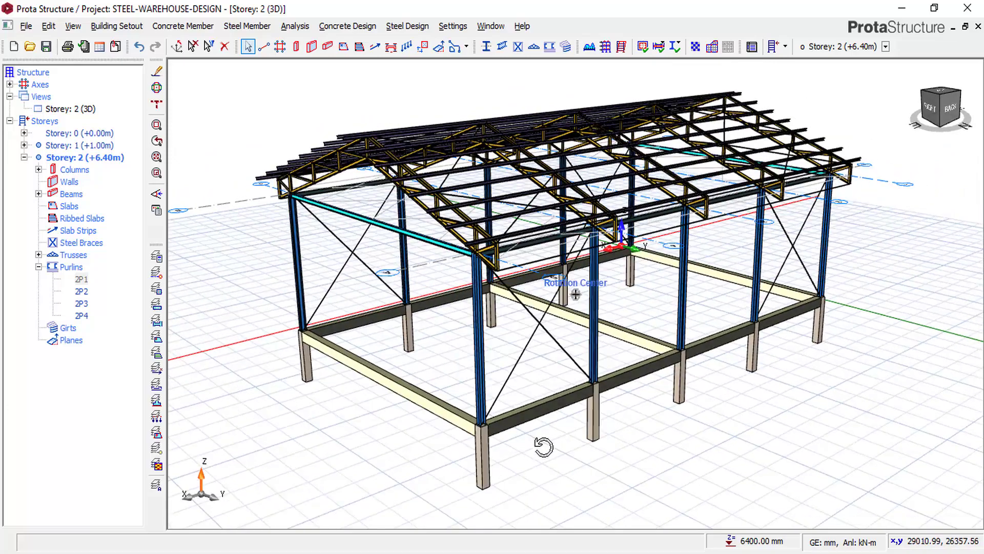
{"action": "right_click", "coordinate": [493, 416]}
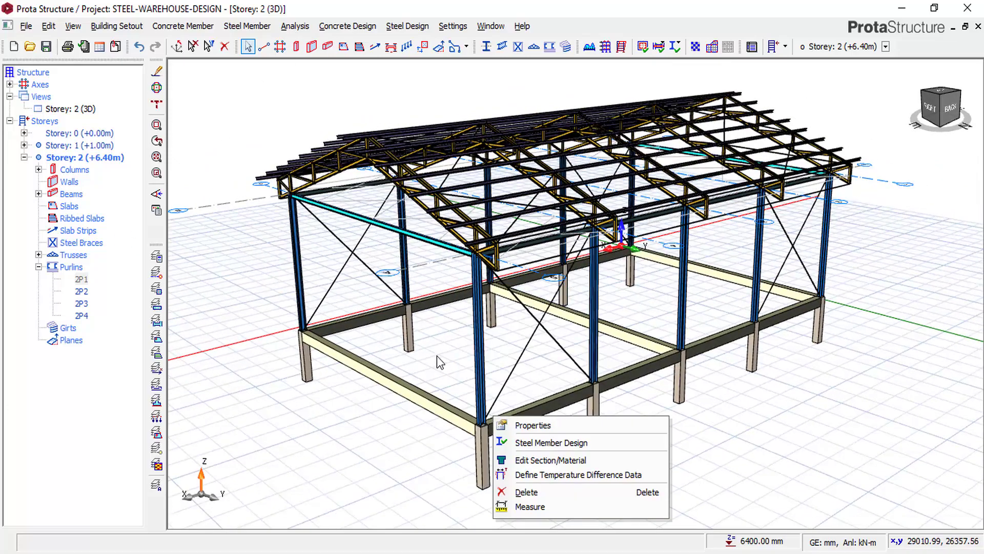
{"action": "middle_click_drag", "start_coordinate": [408, 367], "coordinate": [459, 373]}
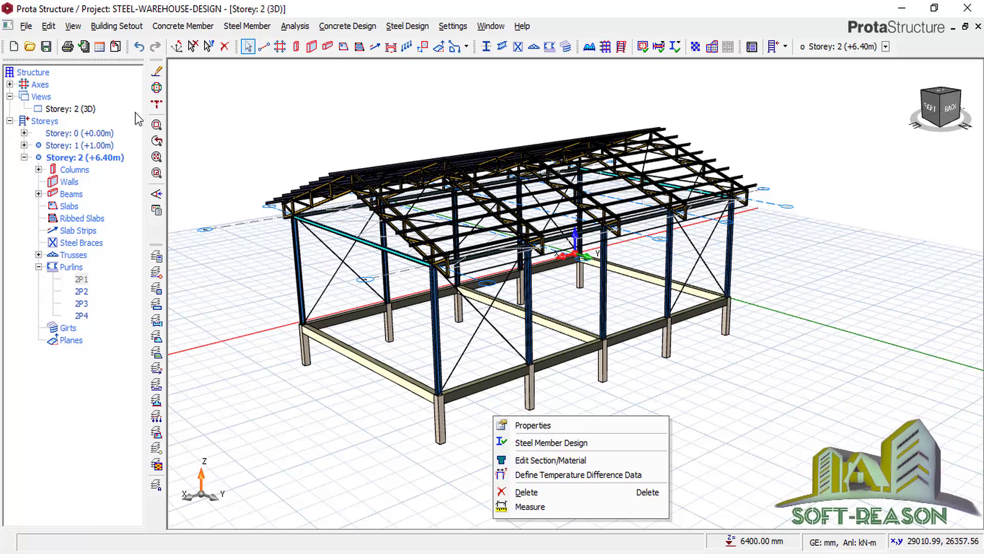
- Set the allowable stress of soil to 120 kN/m2 in the building analysis project parameters
{"action": "left_click", "coordinate": [294, 27]}
{"action": "left_click", "coordinate": [314, 57]}
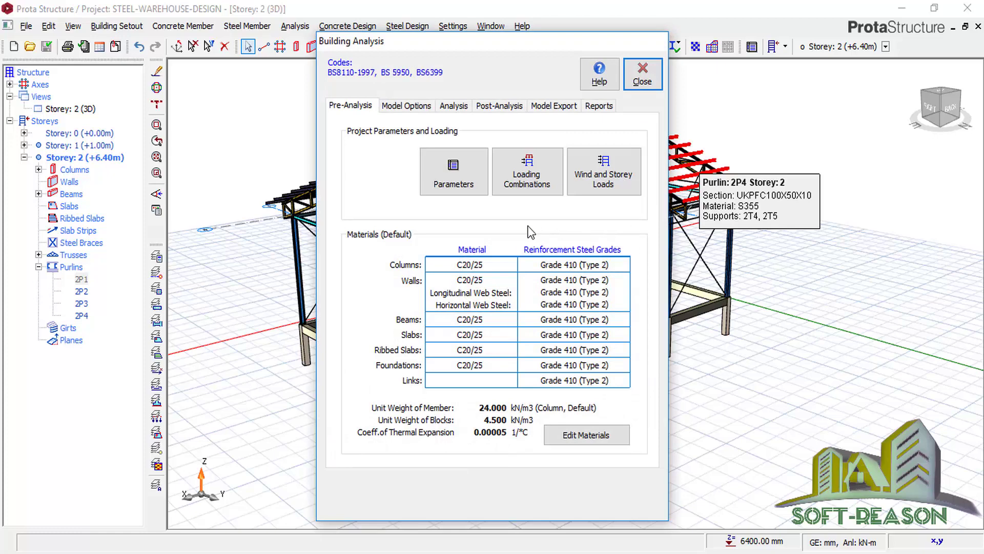
{"action": "left_click", "coordinate": [454, 176]}
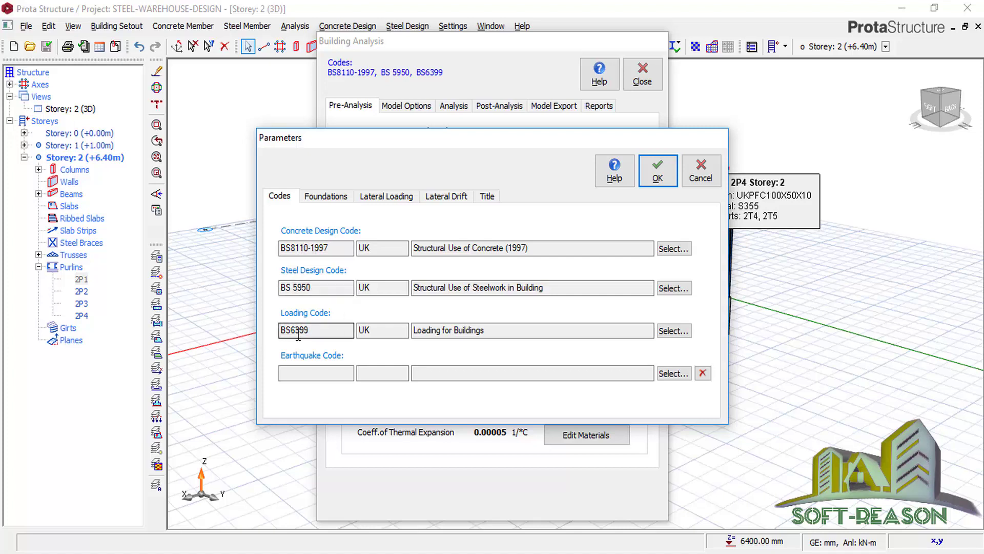
{"action": "left_click", "coordinate": [327, 195]}
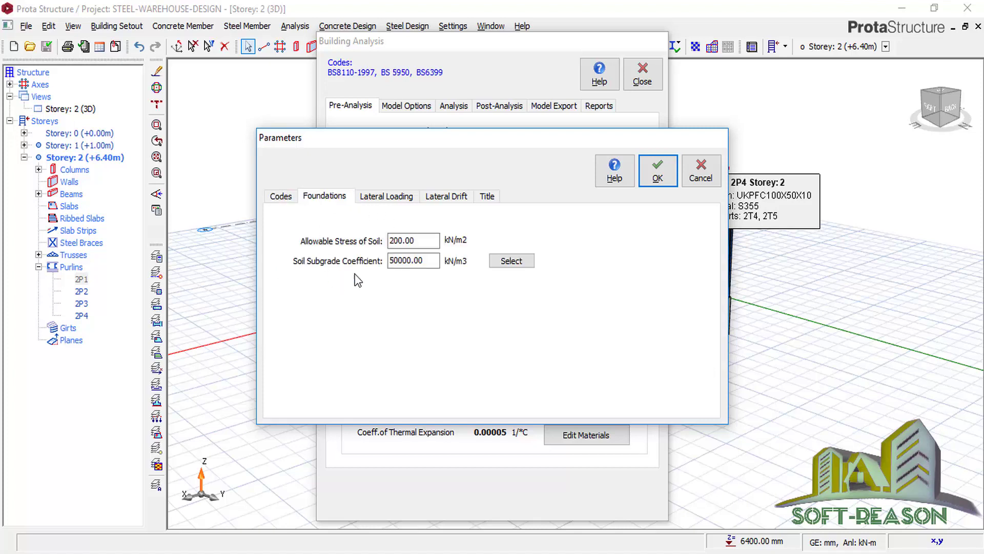
{"action": "left_click_drag", "start_coordinate": [419, 236], "coordinate": [367, 240]}
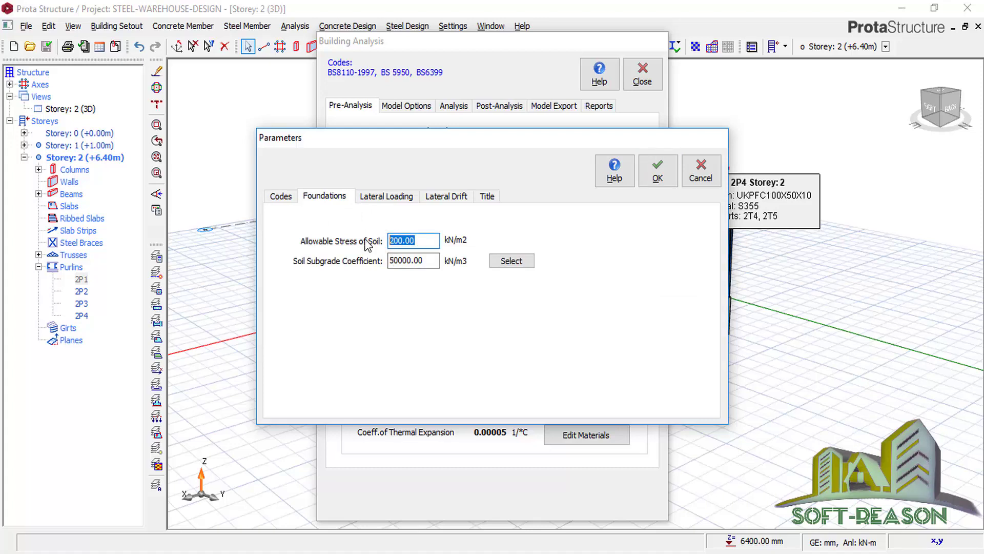
{"action": "type", "text": "120"}
{"action": "left_click", "coordinate": [398, 204]}
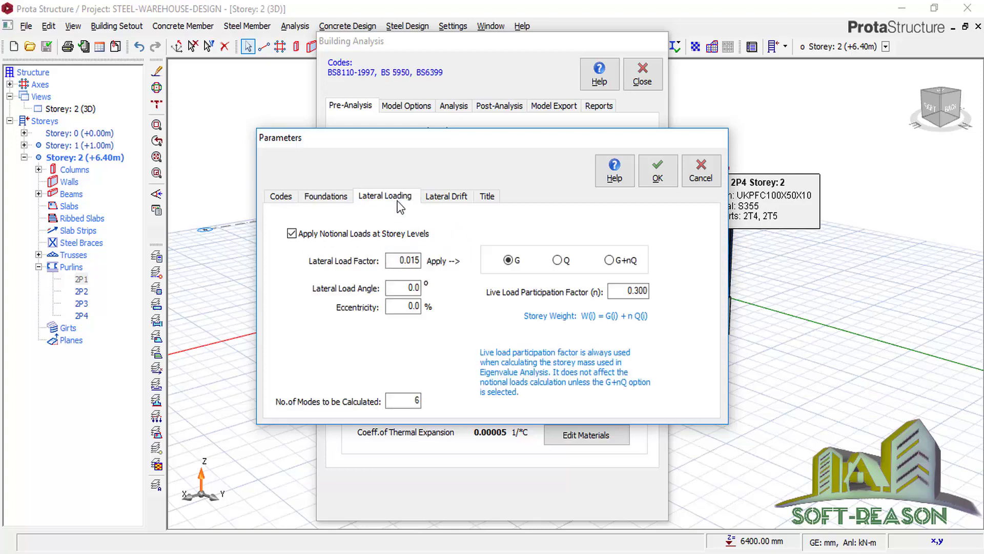
{"action": "left_click", "coordinate": [487, 196]}
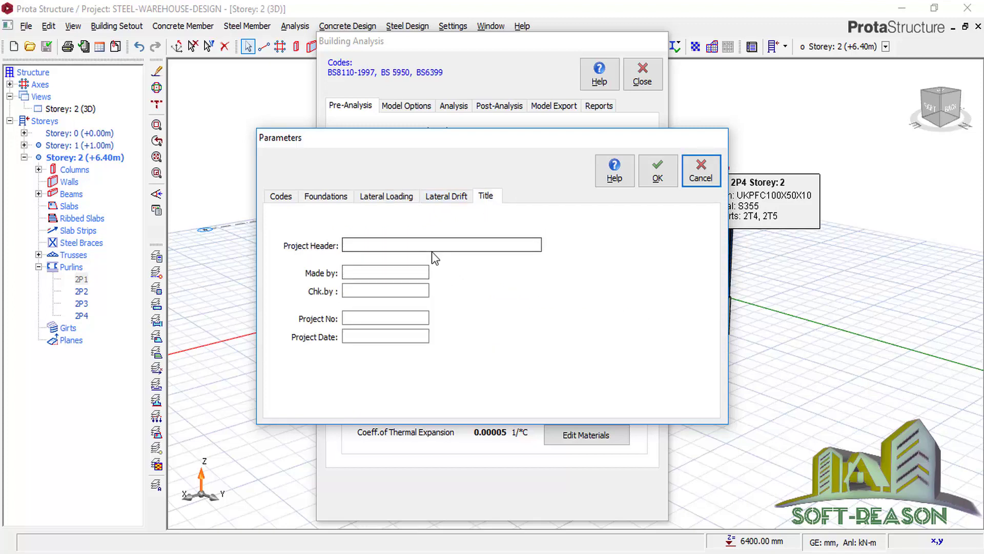
{"action": "left_click", "coordinate": [658, 177]}
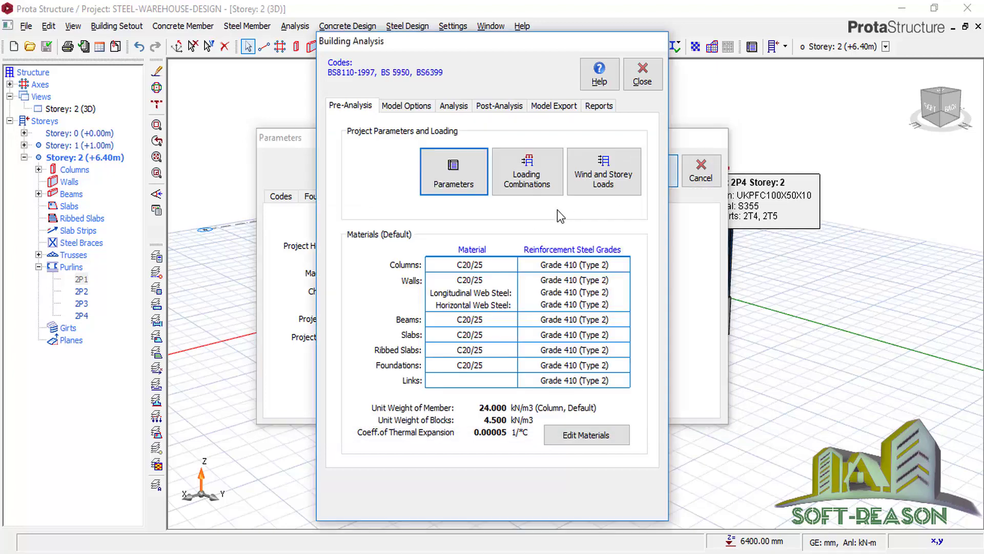
- Generate the vertical and horizontal load combinations automatically with the loading generator's default settings, including separate combinations for steel member design
{"action": "left_click", "coordinate": [523, 182]}
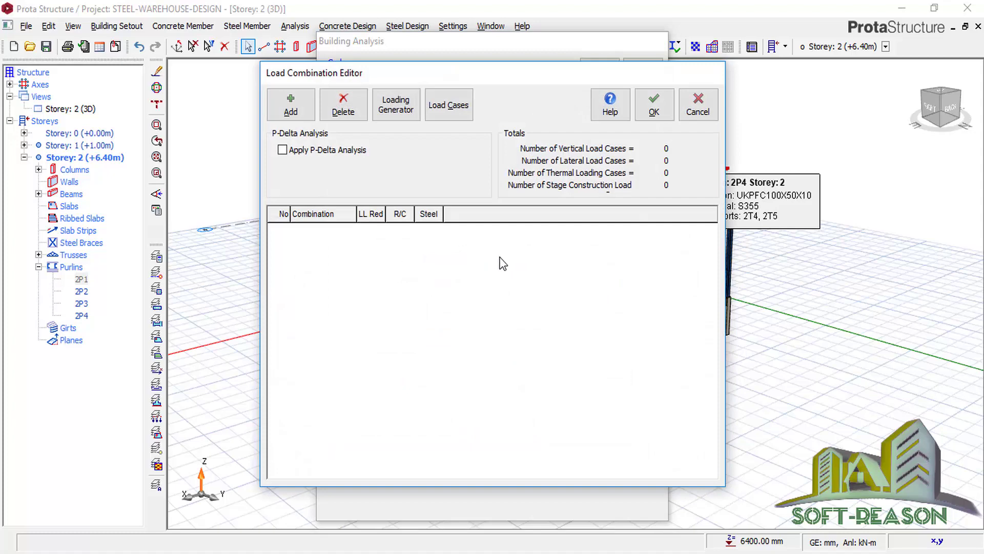
{"action": "left_click", "coordinate": [398, 105]}
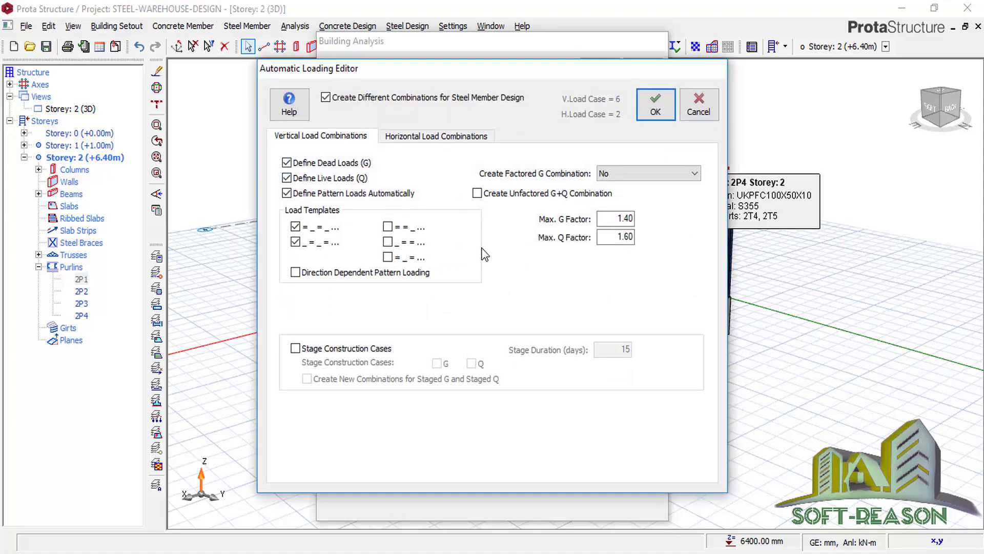
{"action": "left_click", "coordinate": [652, 112]}
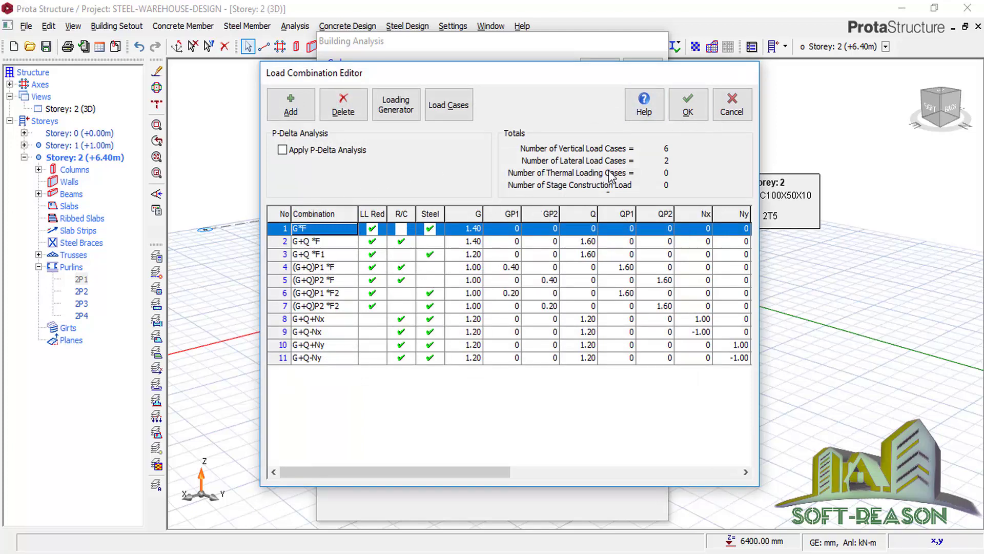
{"action": "left_click", "coordinate": [682, 122]}
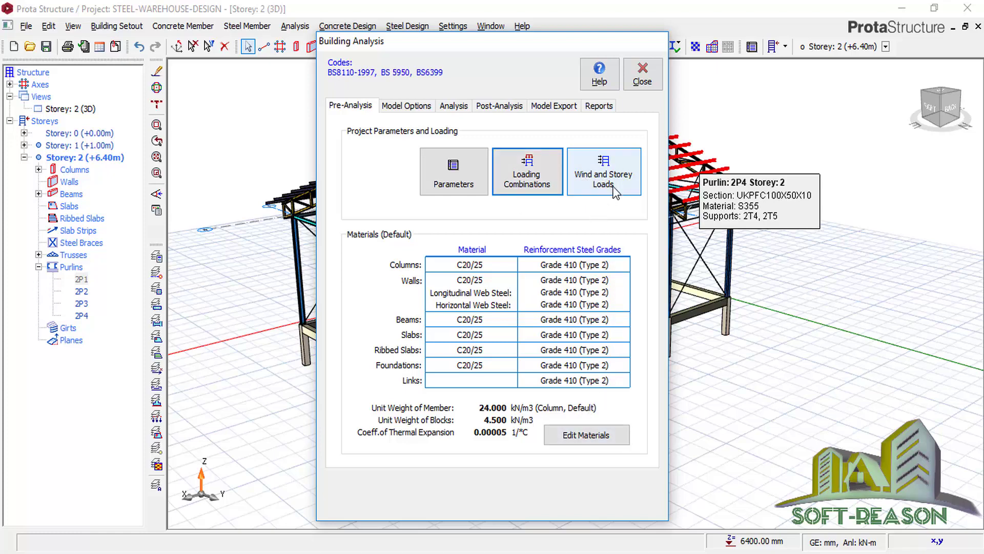
- Exclude the Y10, Y13 and Y32 bars from the concrete column rebar diameters in the default materials
{"action": "left_click", "coordinate": [575, 437]}
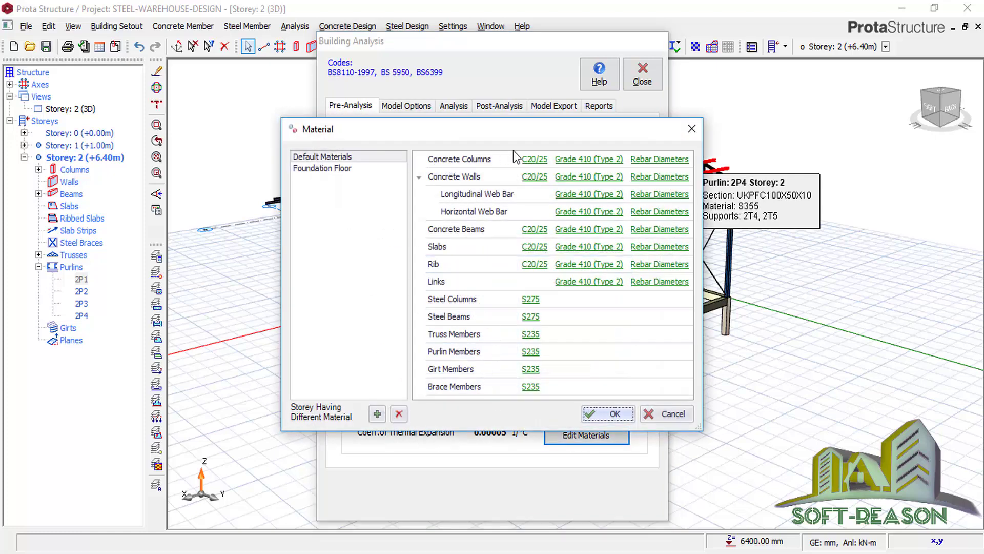
{"action": "left_click", "coordinate": [635, 159]}
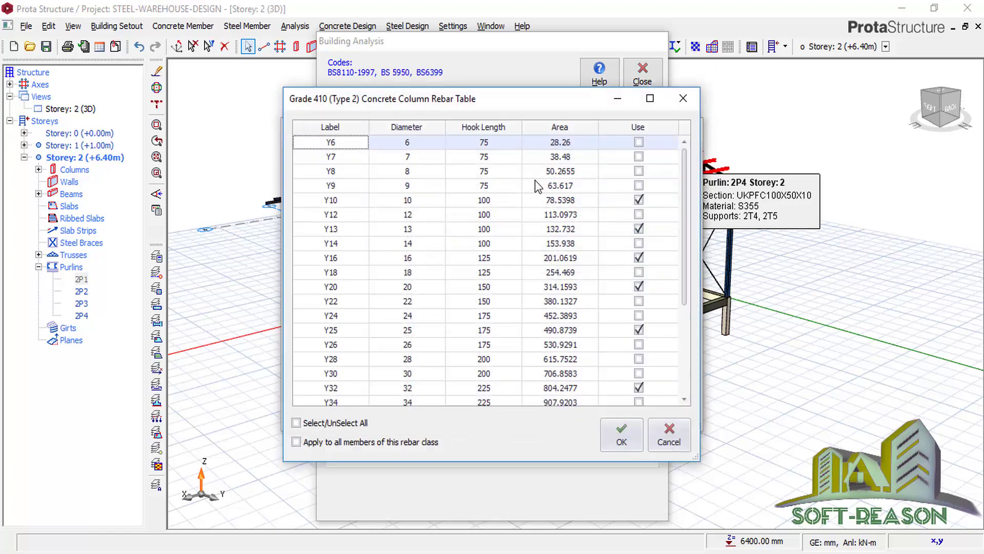
{"action": "left_click", "coordinate": [638, 199]}
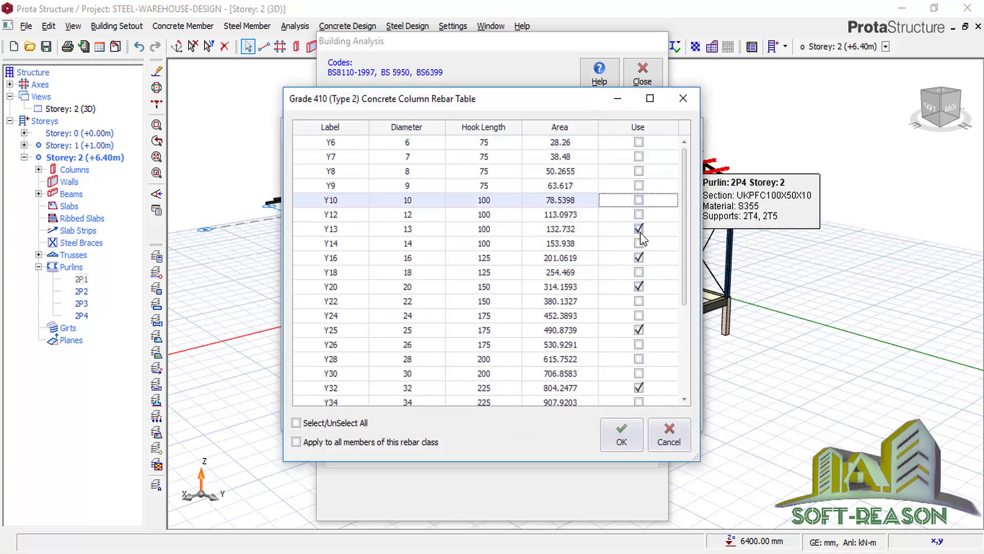
{"action": "left_click", "coordinate": [639, 228]}
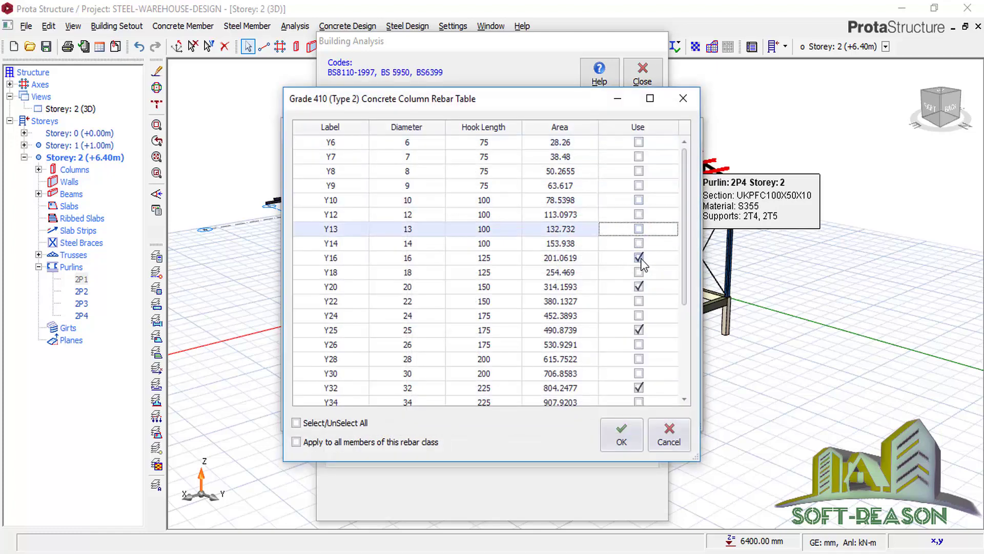
{"action": "left_click", "coordinate": [639, 287]}
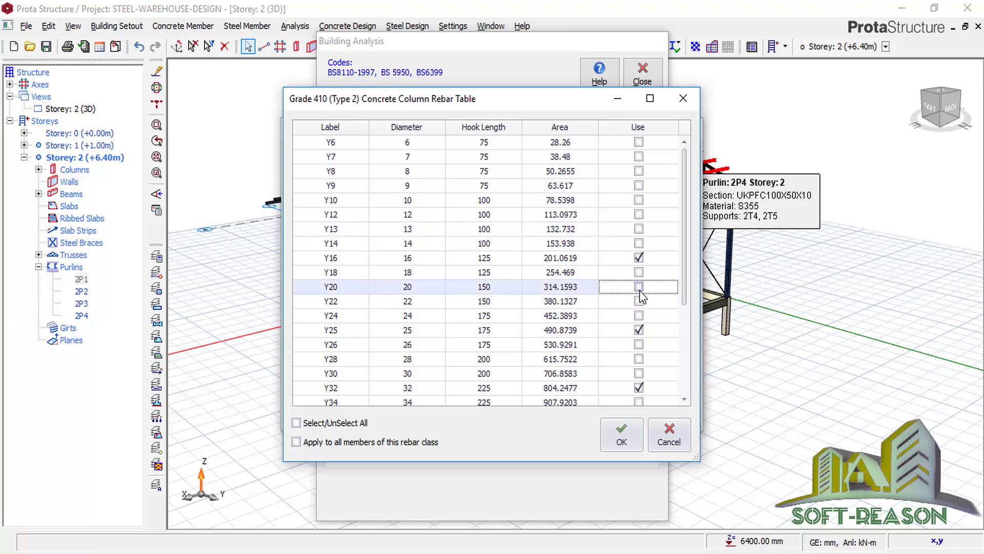
{"action": "left_click", "coordinate": [639, 287]}
{"action": "left_click", "coordinate": [641, 336]}
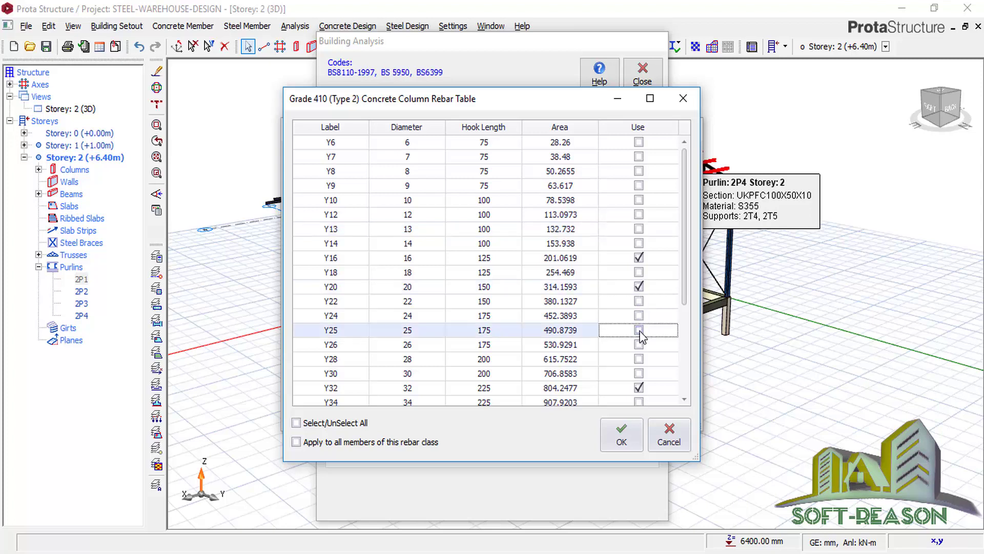
{"action": "left_click", "coordinate": [639, 387]}
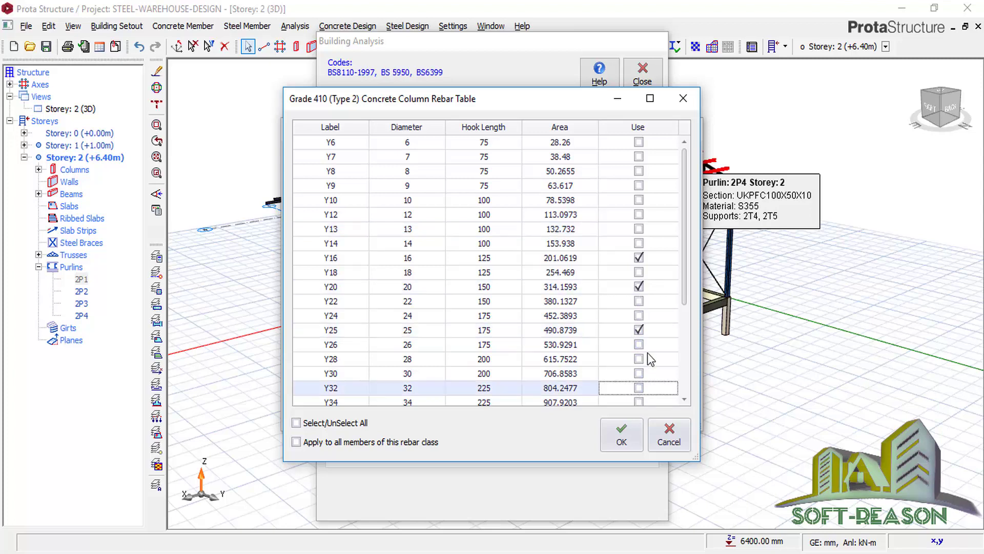
{"action": "left_click_drag", "start_coordinate": [682, 226], "coordinate": [693, 174]}
{"action": "left_click", "coordinate": [624, 441]}
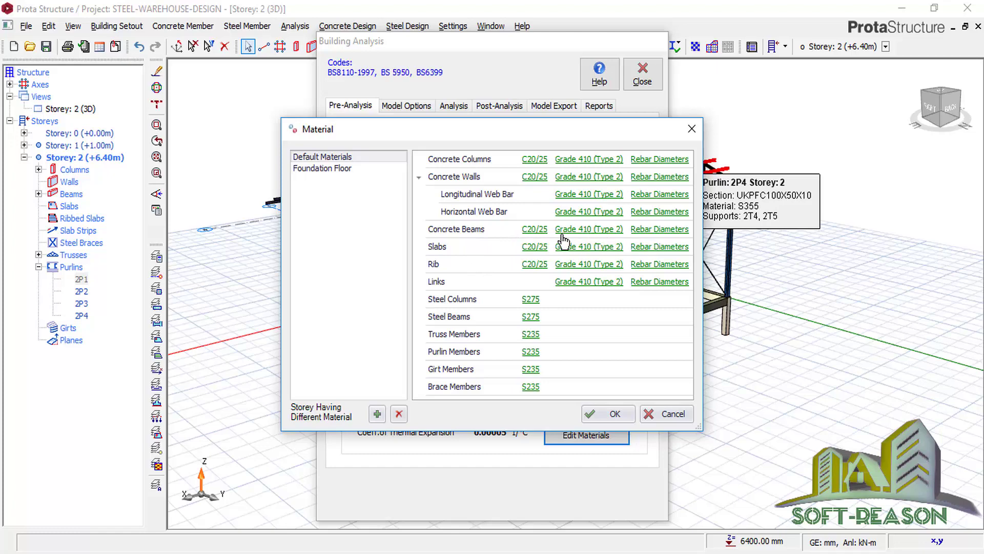
- Exclude the Y10, Y13 and Y32 bars from the concrete beam rebar diameters
{"action": "left_click", "coordinate": [660, 229]}
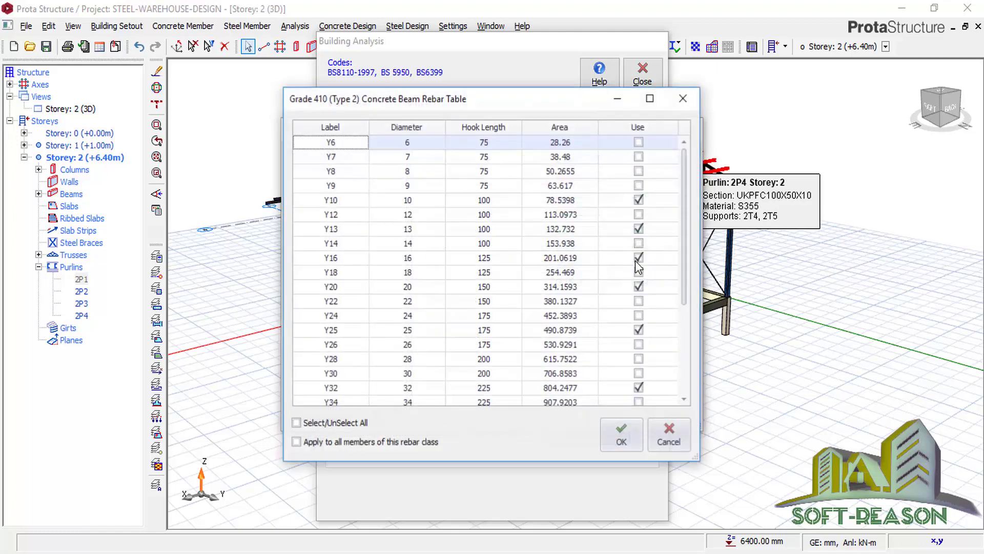
{"action": "left_click", "coordinate": [639, 200]}
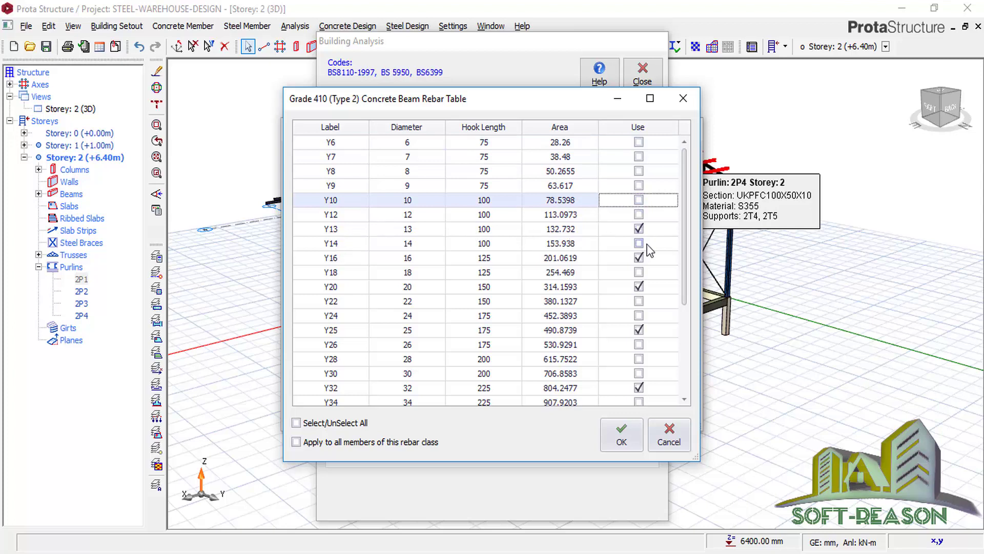
{"action": "left_click", "coordinate": [639, 228]}
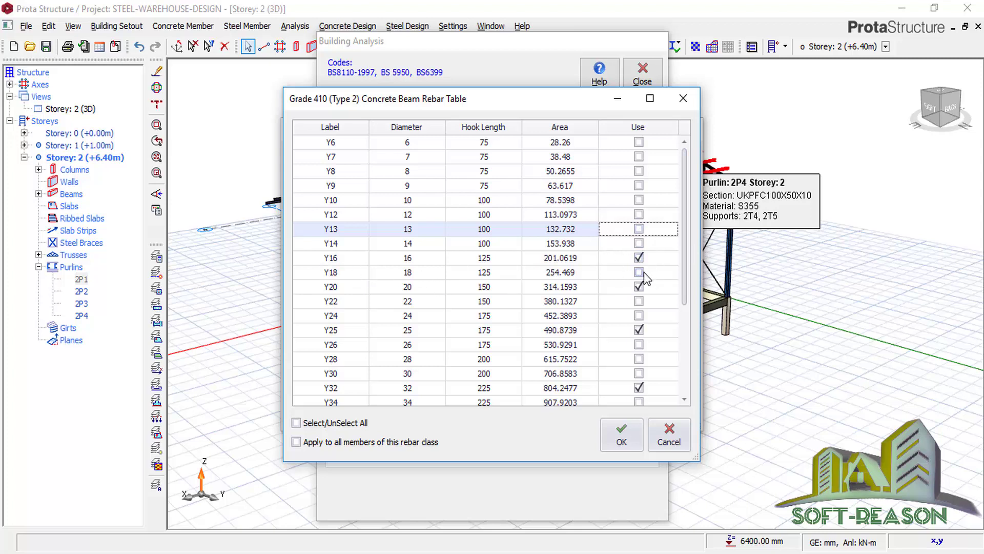
{"action": "left_click", "coordinate": [641, 390]}
{"action": "left_click", "coordinate": [623, 435]}
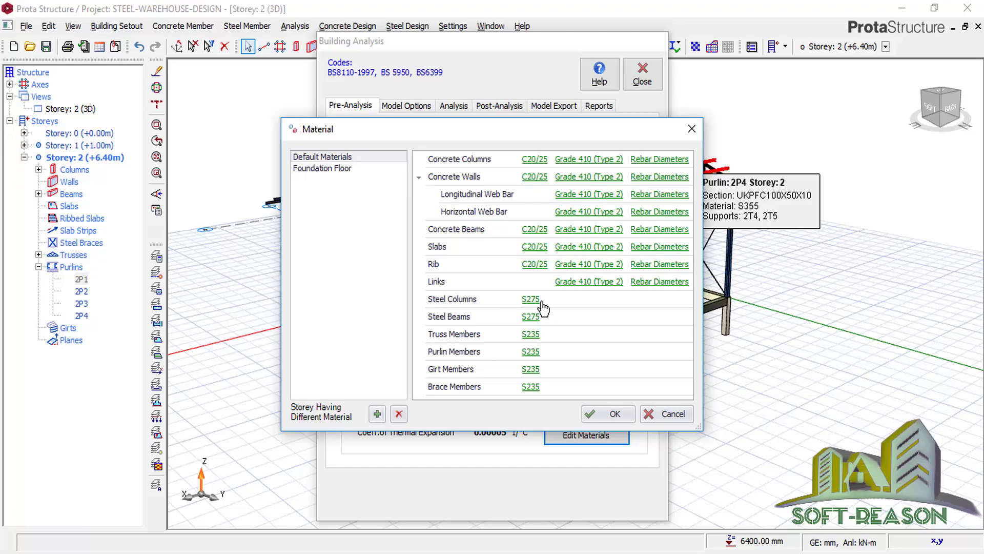
- Set the default steel grade of the truss members and purlin members to S275
{"action": "left_click", "coordinate": [535, 337]}
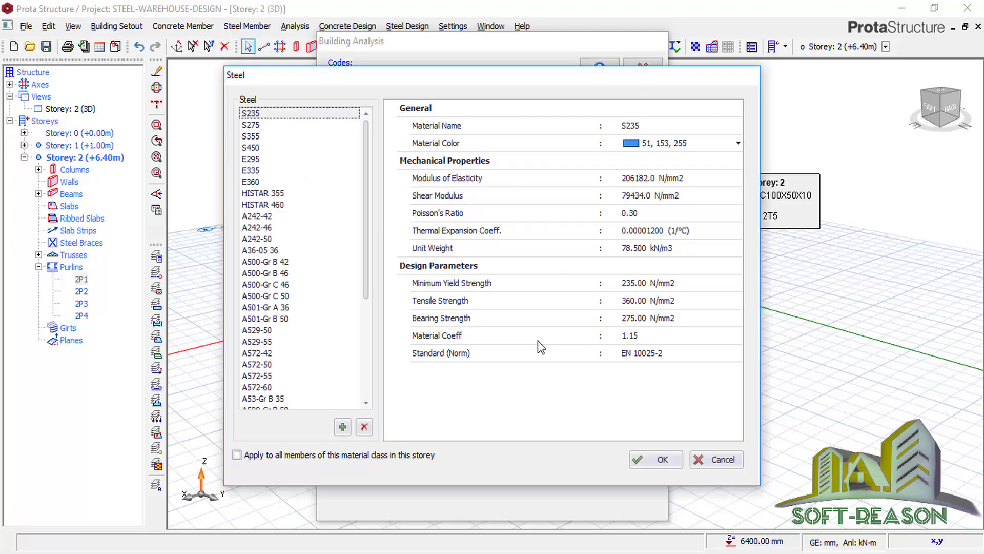
{"action": "left_click", "coordinate": [667, 125]}
{"action": "left_click", "coordinate": [258, 126]}
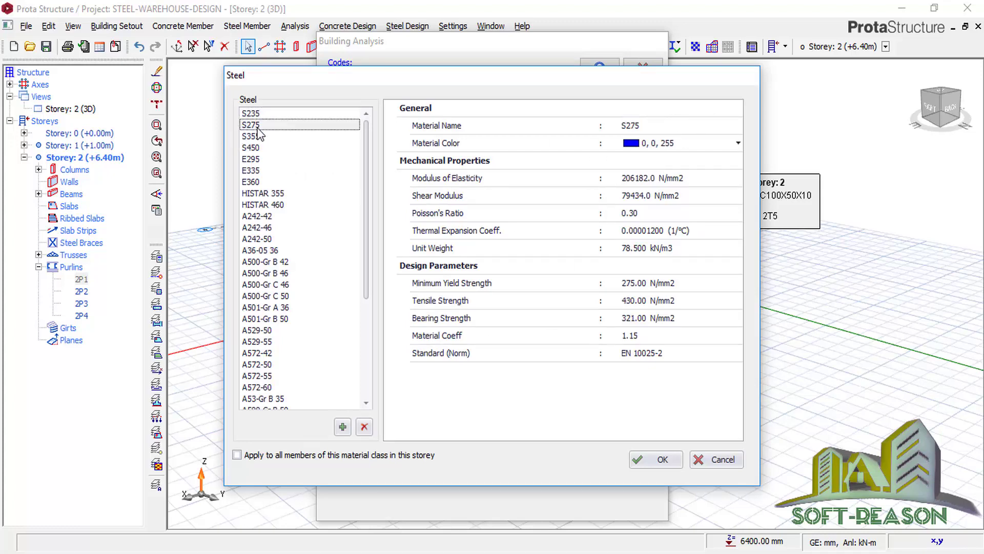
{"action": "left_click", "coordinate": [656, 459]}
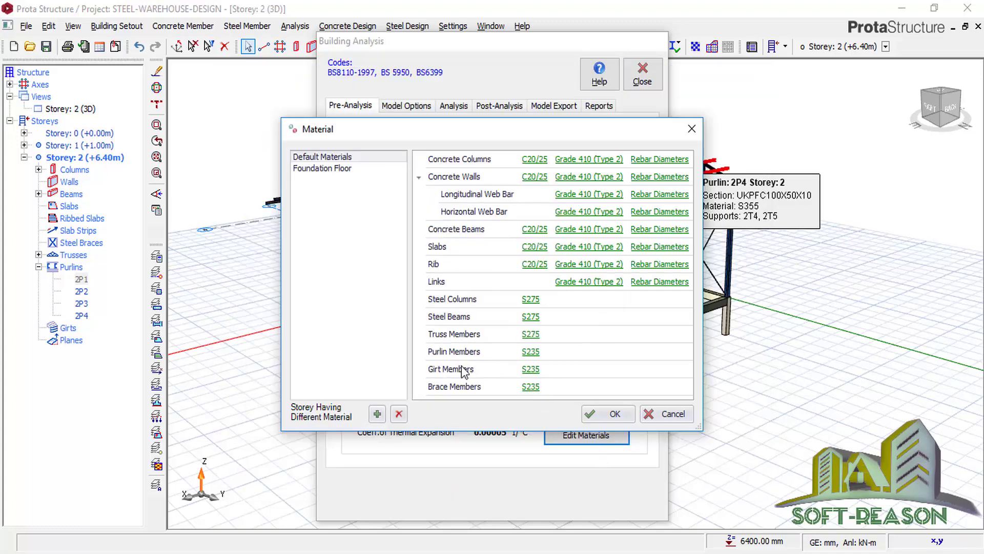
{"action": "left_click", "coordinate": [530, 352]}
{"action": "left_click", "coordinate": [253, 127]}
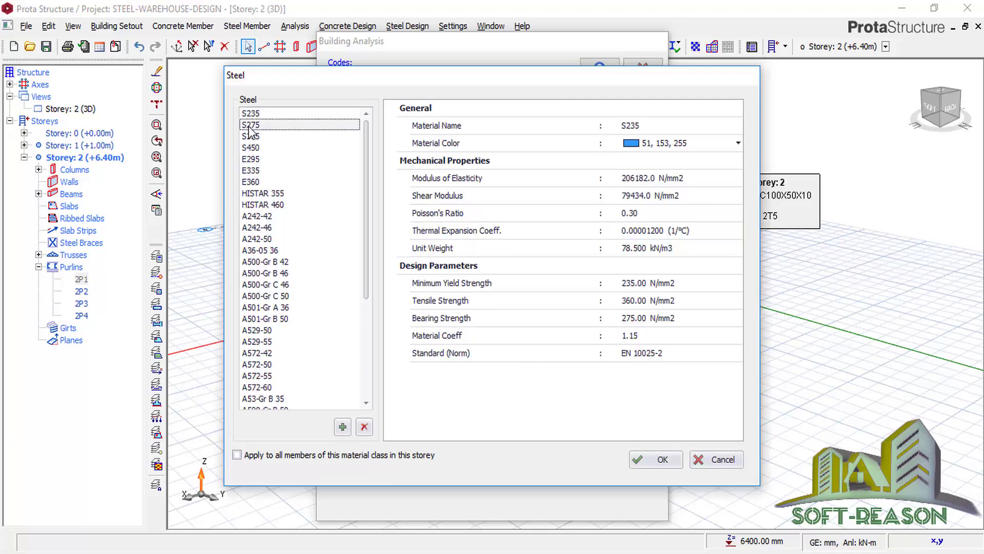
{"action": "left_click", "coordinate": [653, 463]}
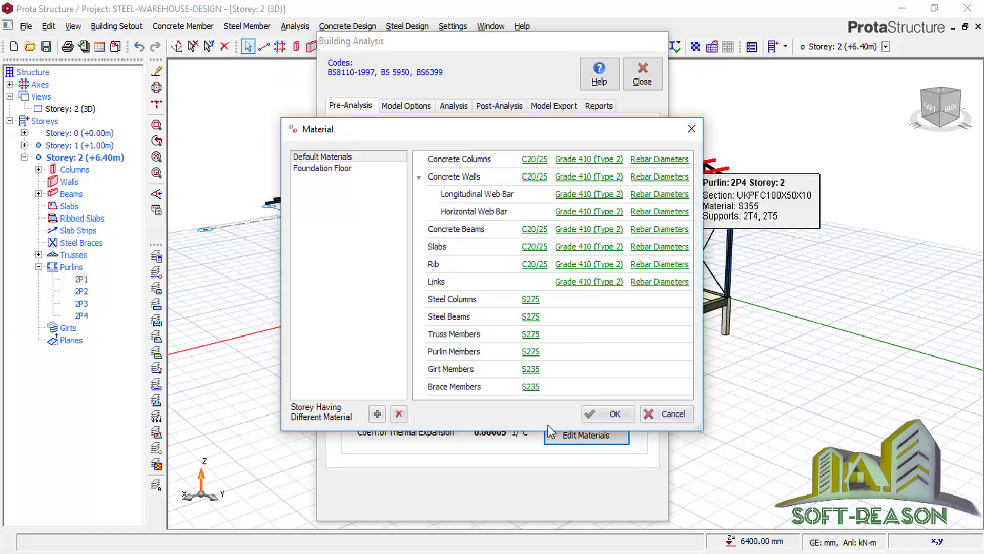
- Set the default steel grade of the girt members and brace members to S275
{"action": "left_click", "coordinate": [531, 371]}
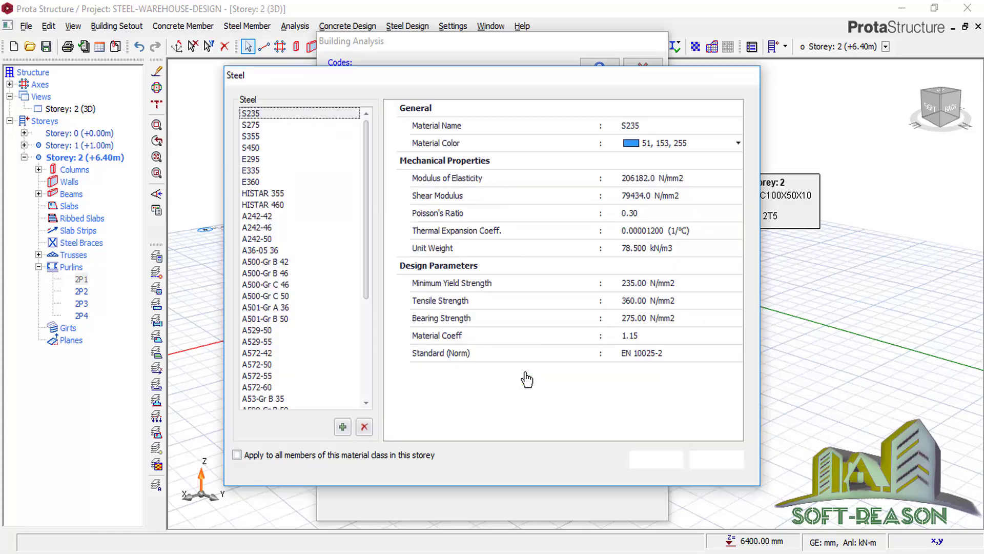
{"action": "left_click", "coordinate": [249, 128]}
{"action": "left_click", "coordinate": [663, 460]}
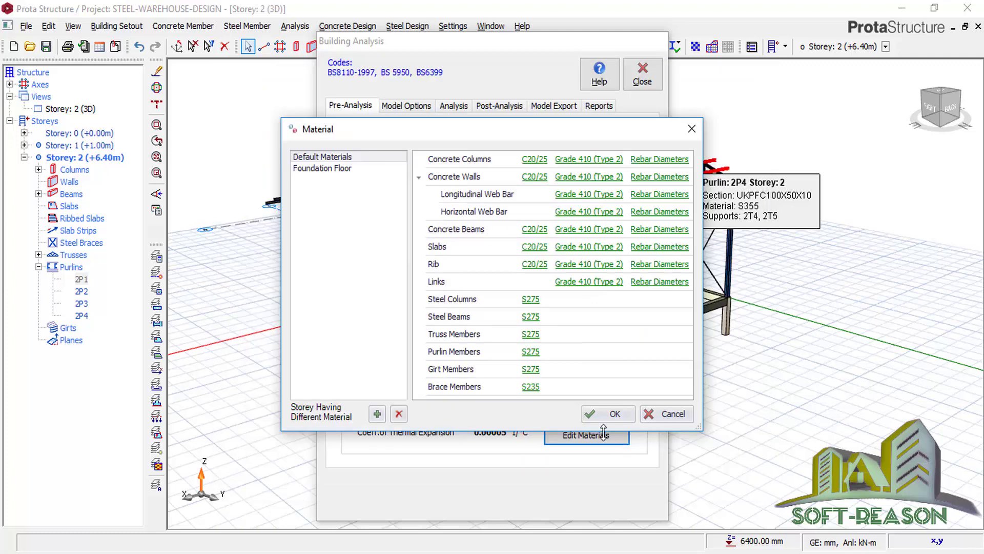
{"action": "left_click", "coordinate": [531, 389]}
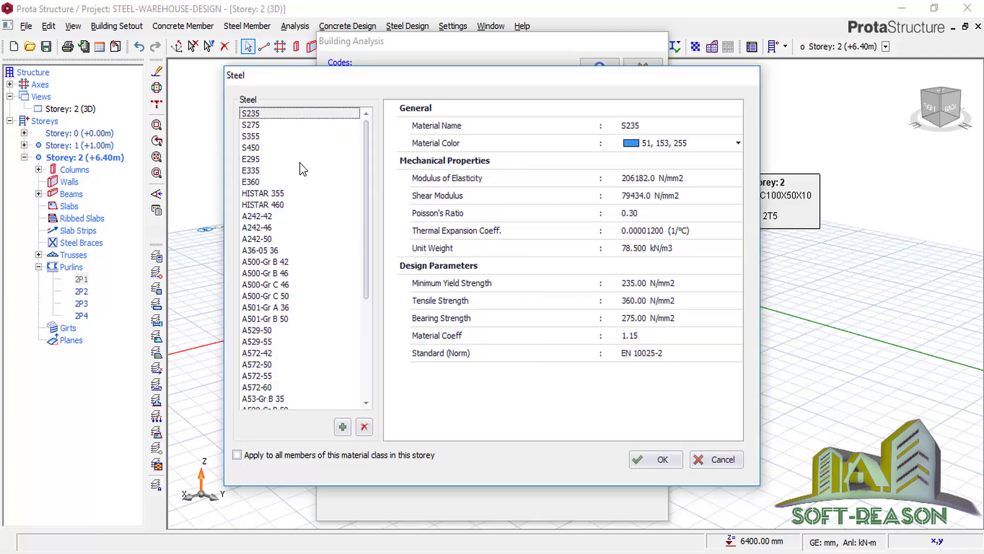
{"action": "left_click", "coordinate": [249, 126]}
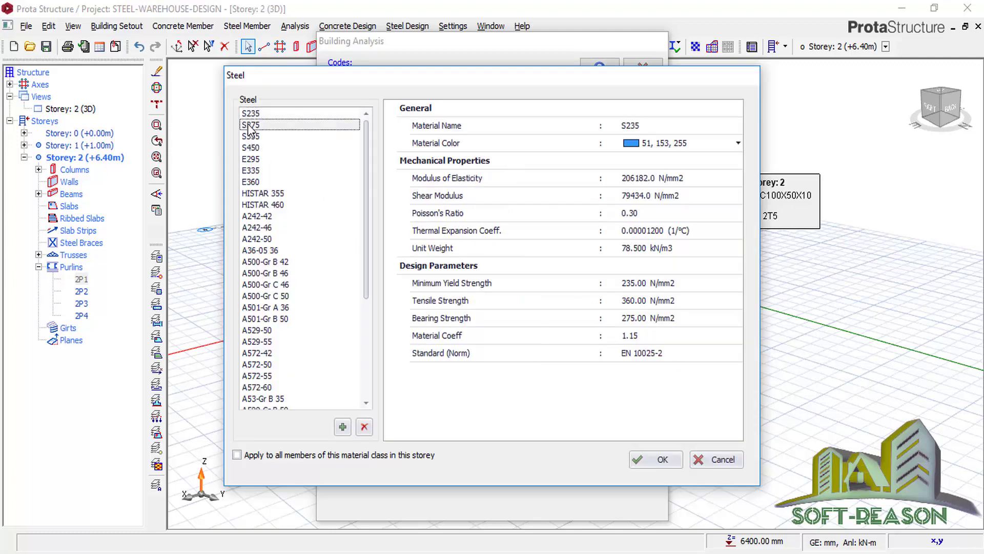
{"action": "left_click", "coordinate": [659, 464]}
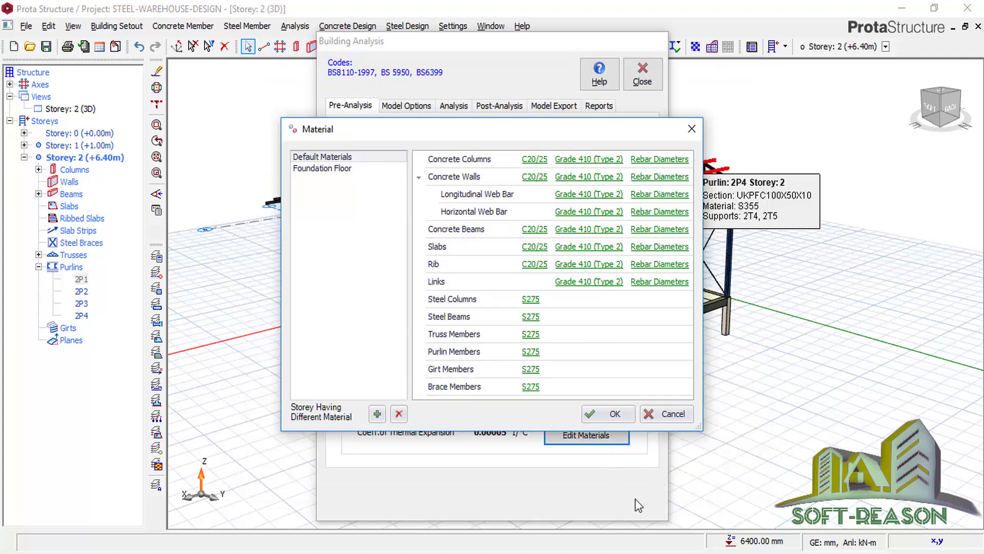
- For the foundation floor's foundation rebar diameters, exclude Y10, Y13, Y20, Y25 and Y32, include Y12, and accept the materials
{"action": "left_click", "coordinate": [336, 168]}
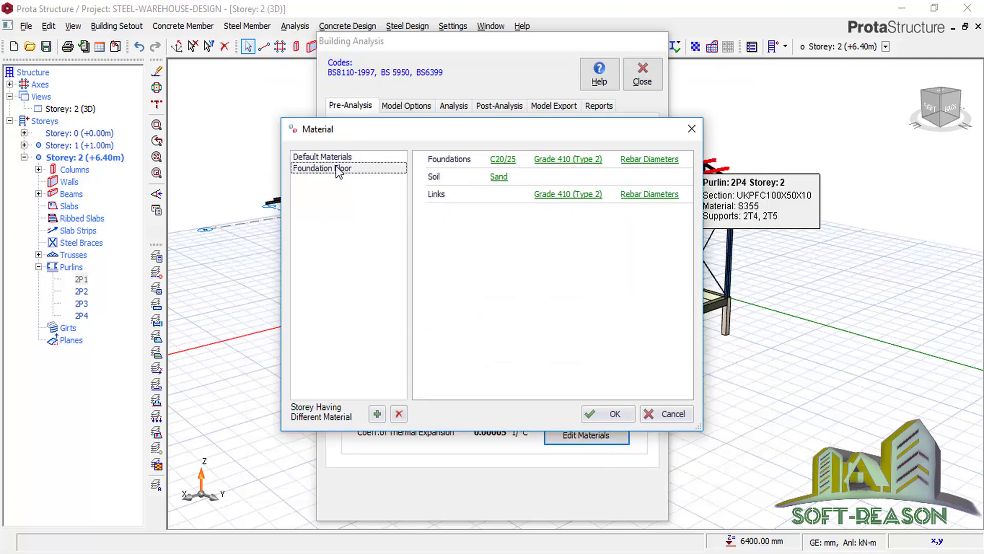
{"action": "left_click", "coordinate": [650, 160]}
{"action": "left_click", "coordinate": [641, 201]}
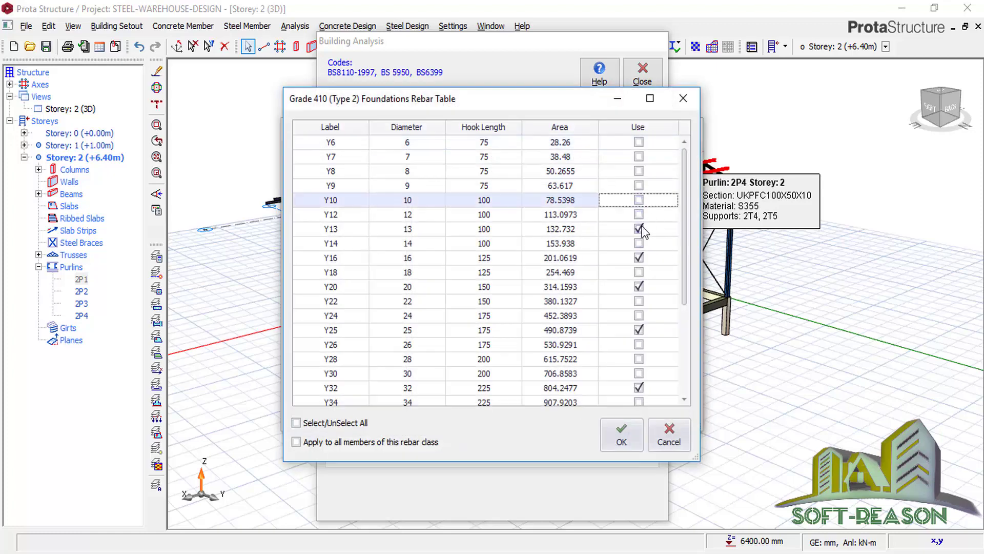
{"action": "left_click", "coordinate": [640, 230]}
{"action": "left_click", "coordinate": [640, 214]}
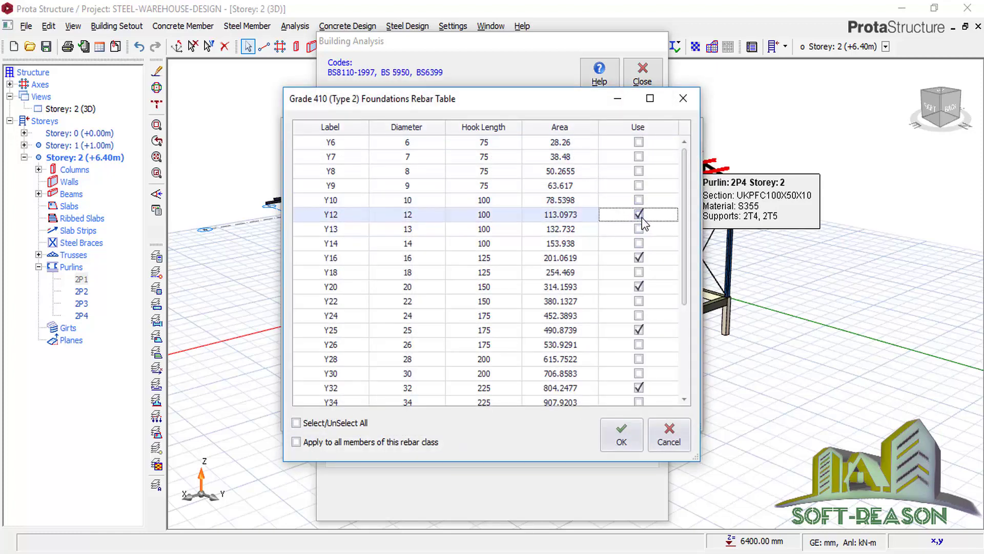
{"action": "left_click", "coordinate": [639, 287]}
{"action": "left_click", "coordinate": [638, 330]}
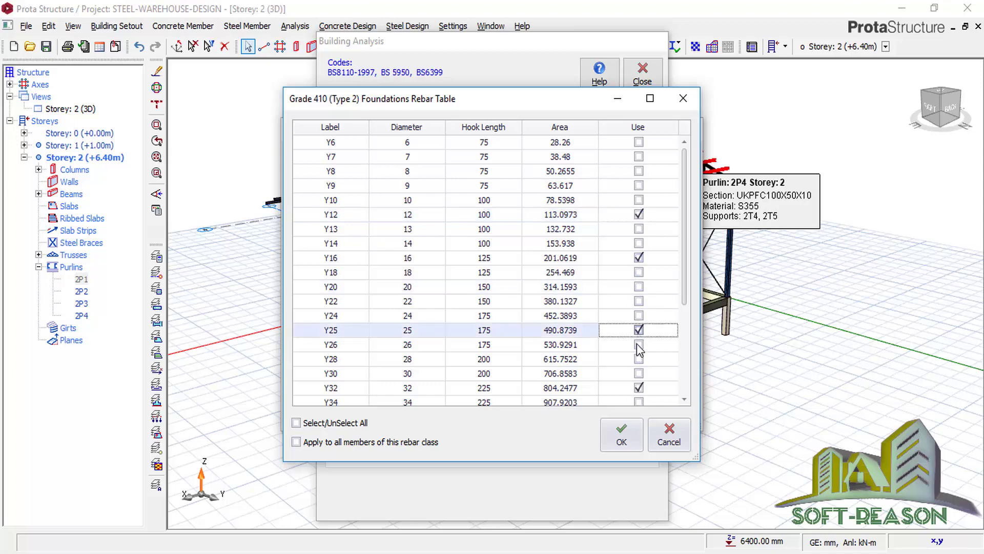
{"action": "left_click", "coordinate": [638, 387]}
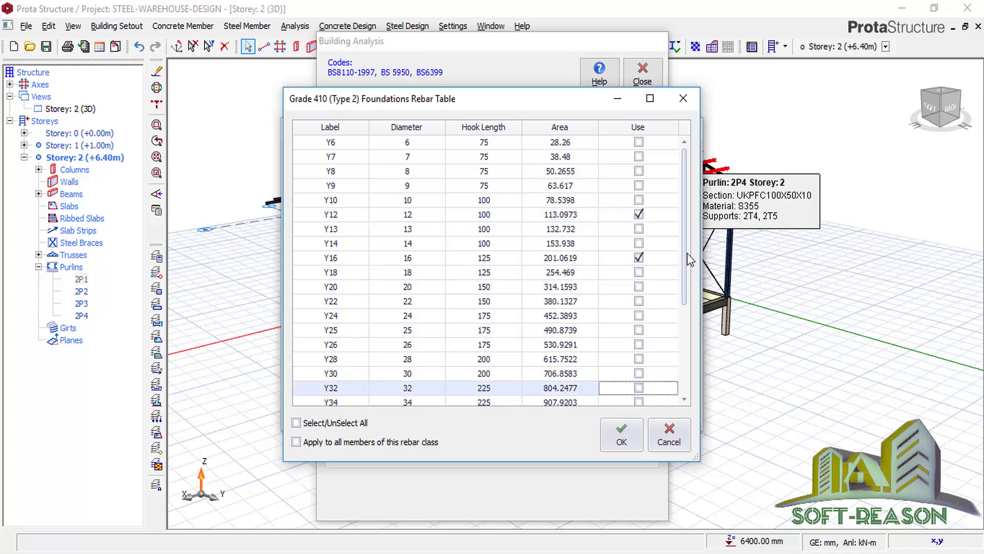
{"action": "scroll", "coordinate": [676, 380], "scroll_direction": "down", "scroll_amount": 3}
{"action": "left_click", "coordinate": [623, 436]}
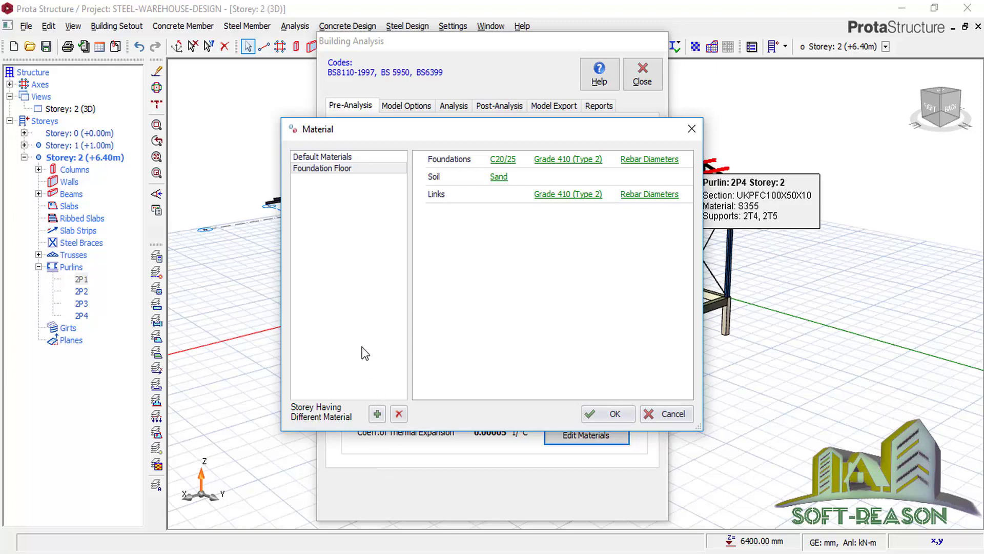
{"action": "left_click", "coordinate": [597, 421]}
- Exclude Y9, Y13, Y18, Y20, Y25 and Y32 from the default link rebar diameters, and close the building analysis
{"action": "left_click", "coordinate": [591, 435]}
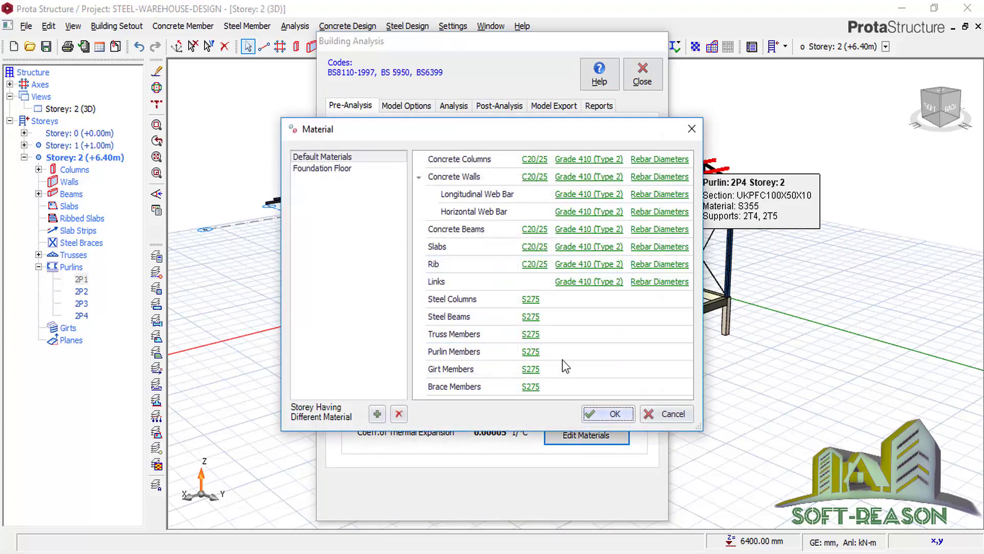
{"action": "left_click", "coordinate": [647, 283]}
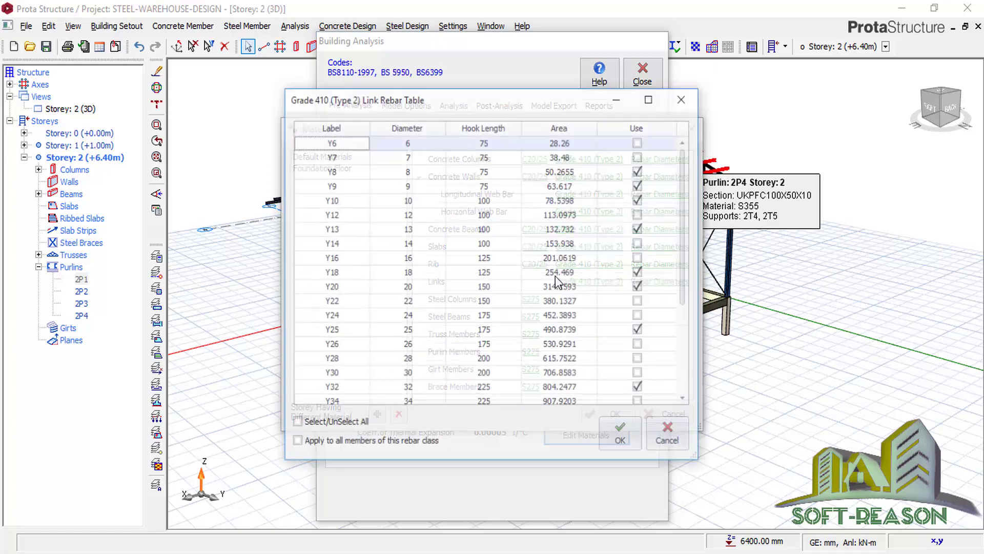
{"action": "left_click", "coordinate": [638, 170]}
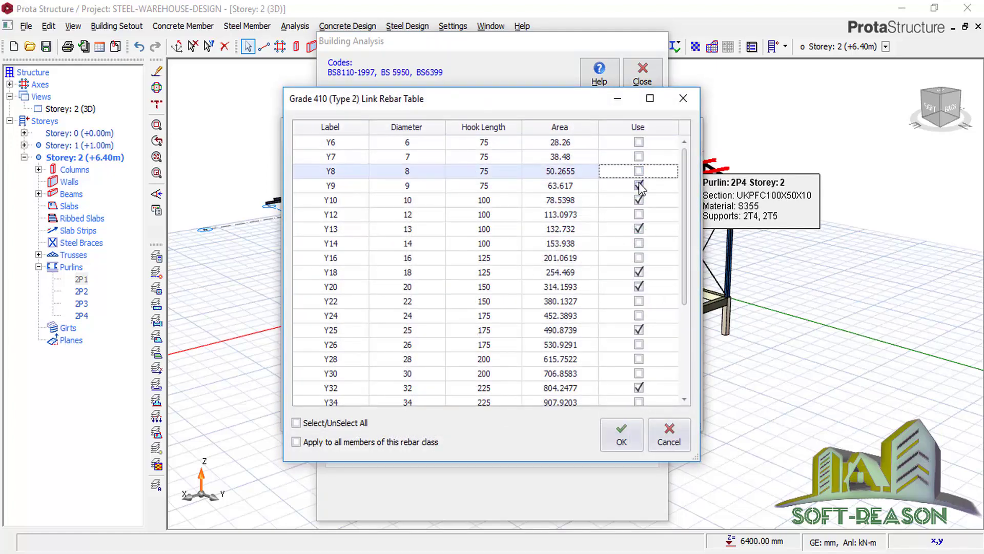
{"action": "left_click", "coordinate": [638, 171]}
{"action": "left_click", "coordinate": [638, 185]}
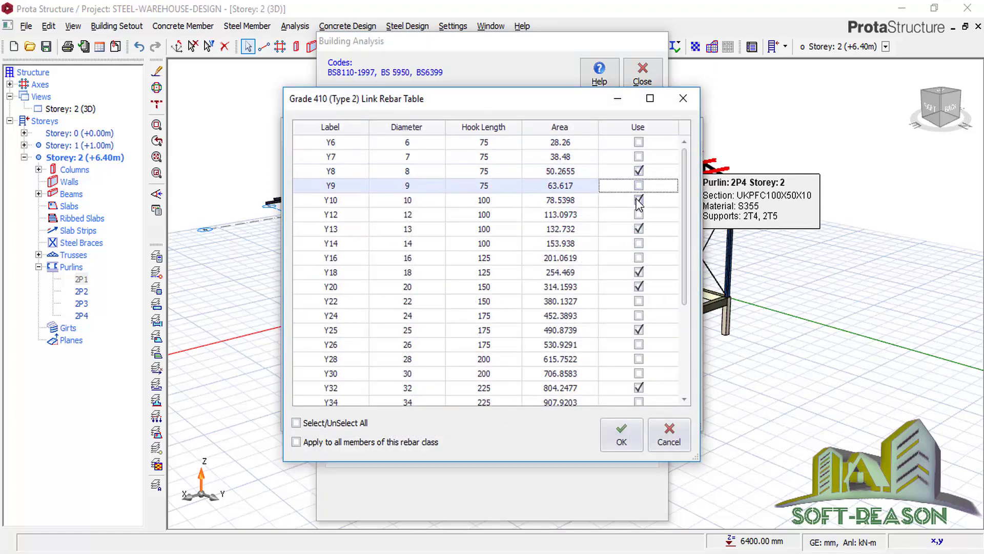
{"action": "left_click", "coordinate": [639, 228]}
{"action": "left_click", "coordinate": [639, 272]}
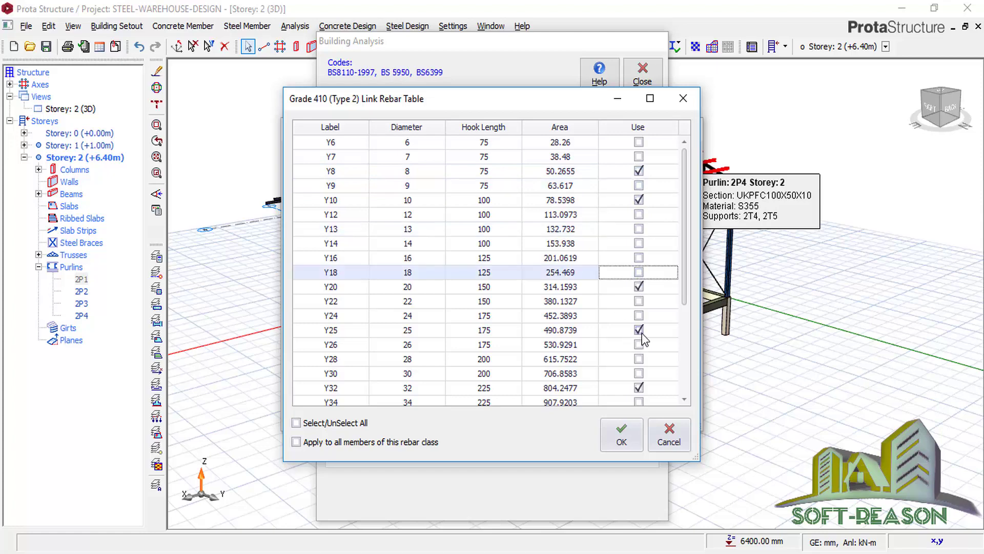
{"action": "left_click", "coordinate": [639, 329]}
{"action": "left_click", "coordinate": [639, 286]}
{"action": "left_click", "coordinate": [639, 388]}
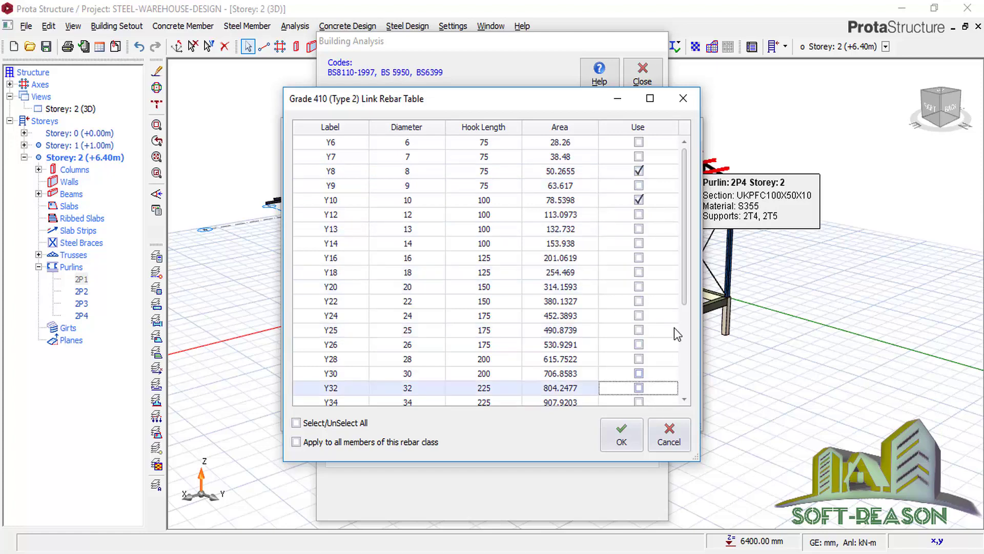
{"action": "left_click_drag", "start_coordinate": [687, 264], "coordinate": [684, 405]}
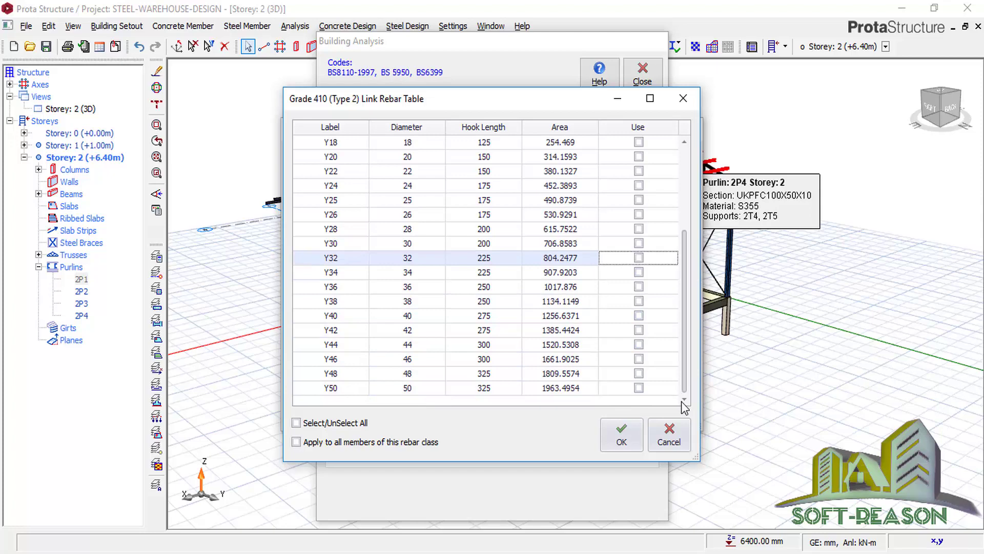
{"action": "left_click", "coordinate": [620, 435]}
{"action": "left_click", "coordinate": [610, 414]}
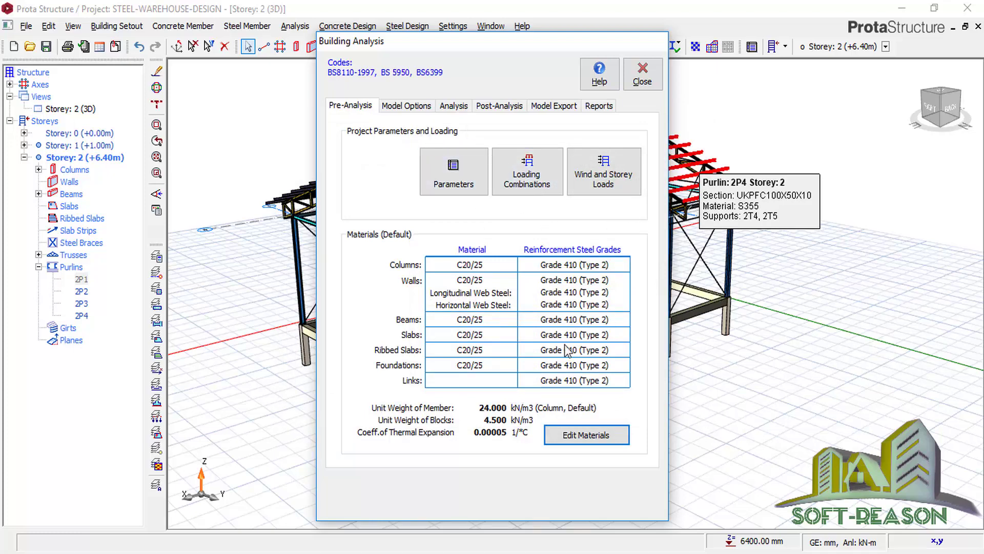
{"action": "left_click", "coordinate": [643, 77]}
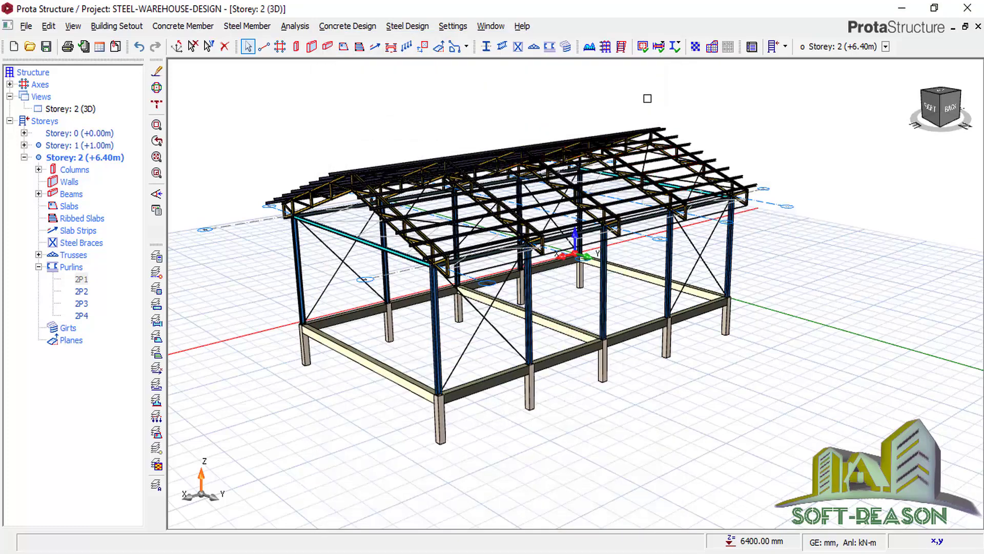
{"action": "scroll", "coordinate": [471, 442], "scroll_direction": "up", "scroll_amount": 3}
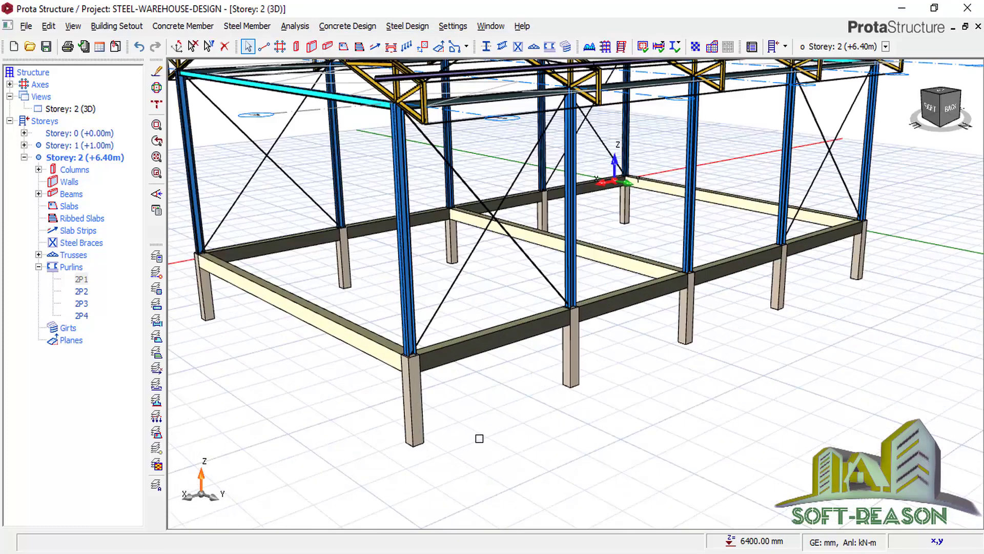
{"action": "scroll", "coordinate": [580, 463], "scroll_direction": "down", "scroll_amount": 4}
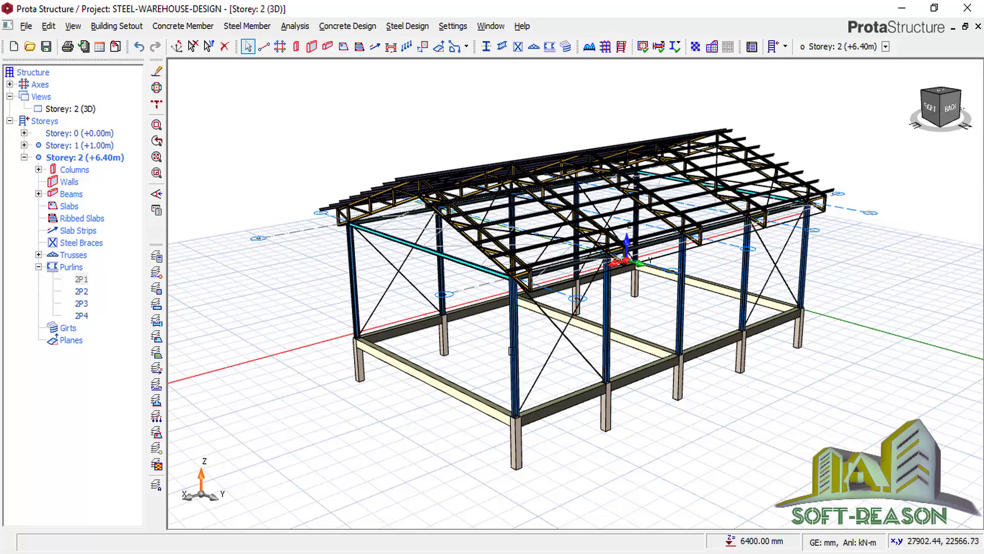
{"action": "scroll", "coordinate": [500, 361], "scroll_direction": "down", "scroll_amount": 2}
{"action": "scroll", "coordinate": [586, 366], "scroll_direction": "up", "scroll_amount": 4}
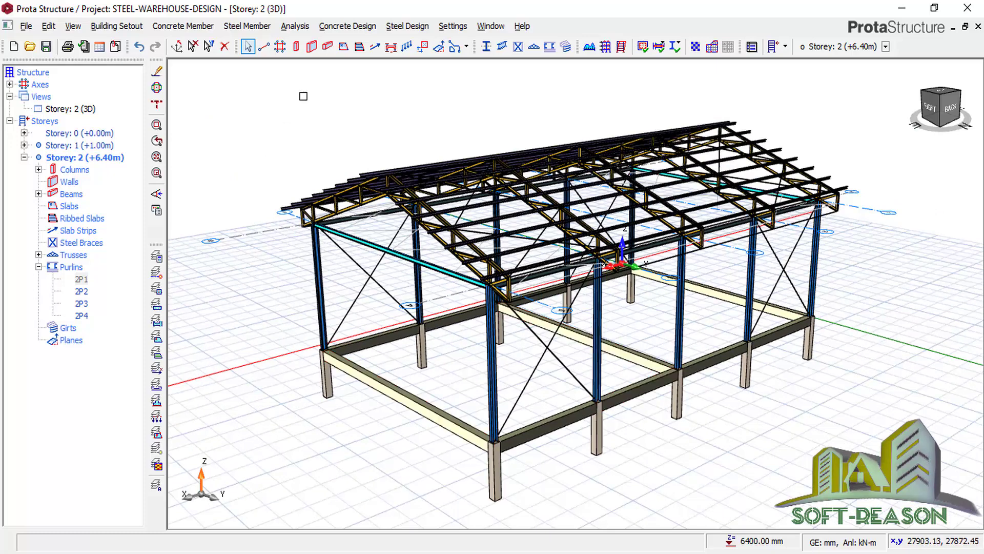
{"action": "left_click", "coordinate": [295, 26]}
{"action": "left_click_drag", "start_coordinate": [385, 207], "coordinate": [215, 164]}
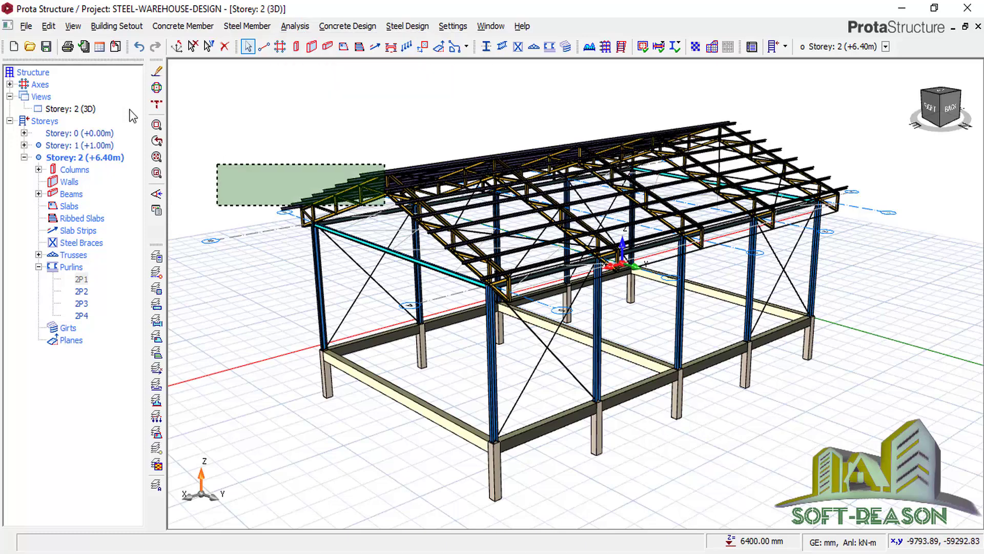
{"action": "key", "text": "Escape"}
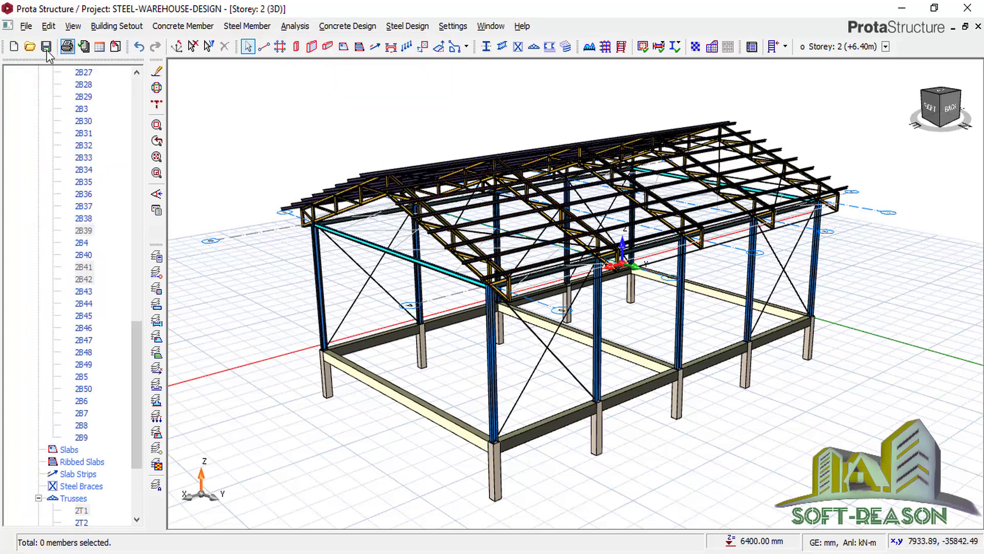
- Save the steel warehouse project
{"action": "left_click", "coordinate": [46, 47]}
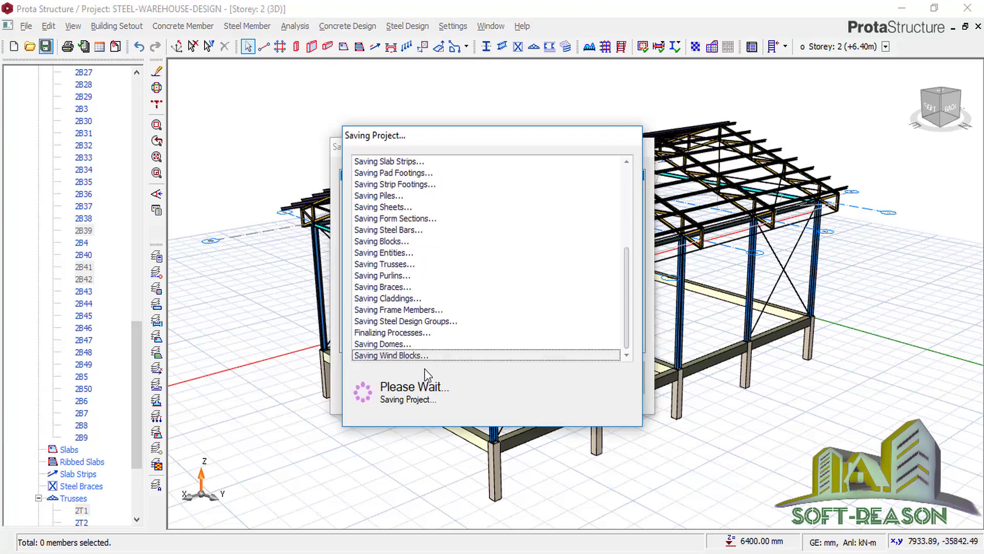
{"action": "mouse_move", "coordinate": [429, 362]}
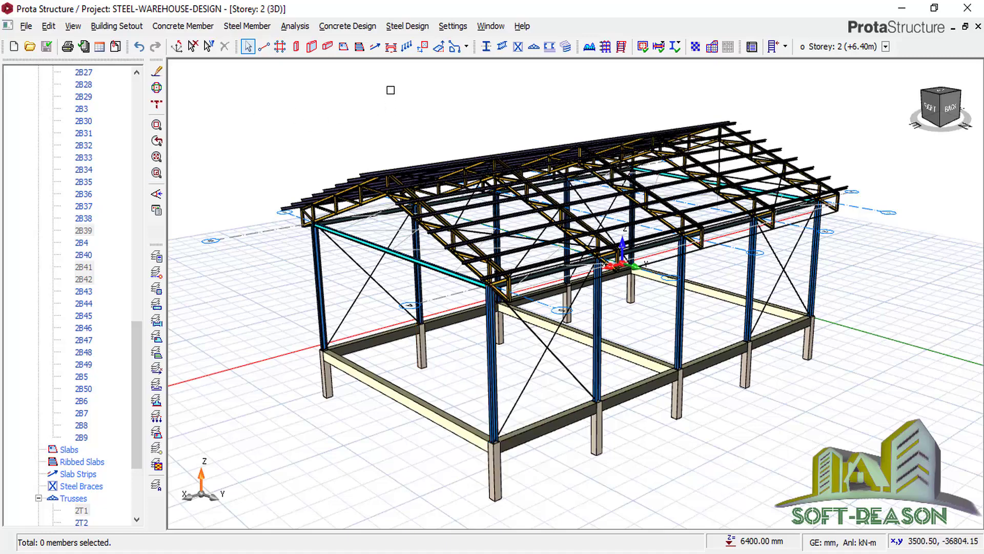
- In the building analysis, enable the steel member design check, the beam reinforcement design and the column/wall reinforcement design
{"action": "left_click", "coordinate": [295, 26]}
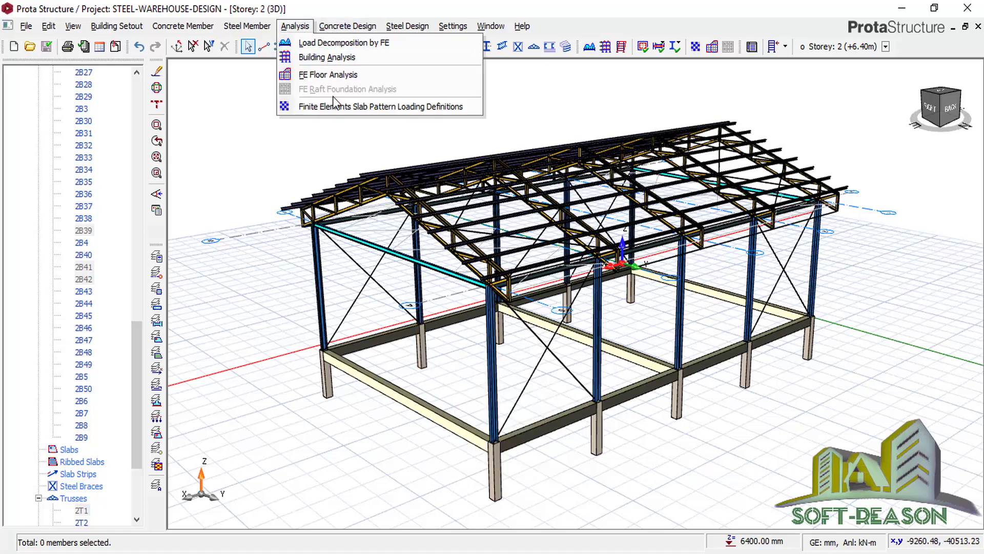
{"action": "left_click", "coordinate": [327, 58]}
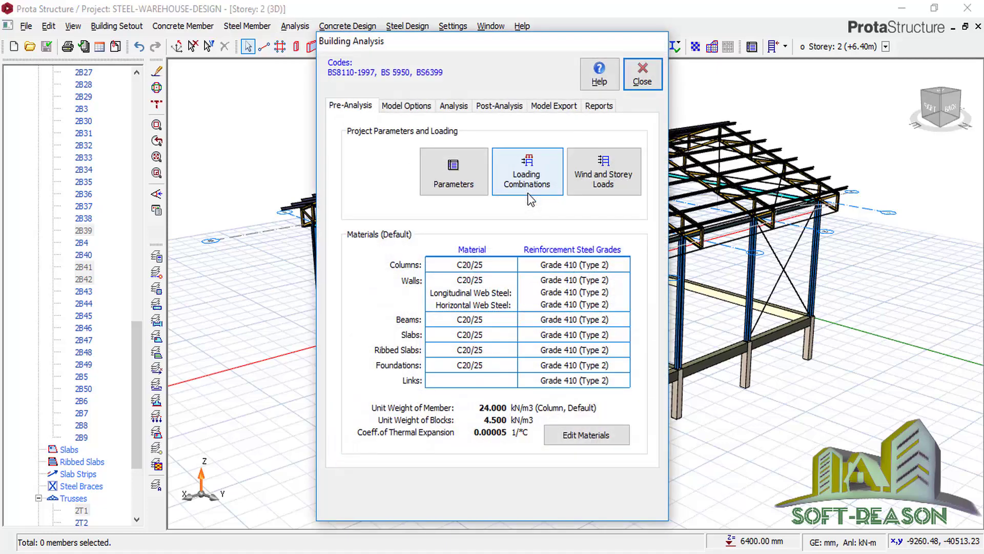
{"action": "left_click", "coordinate": [453, 106]}
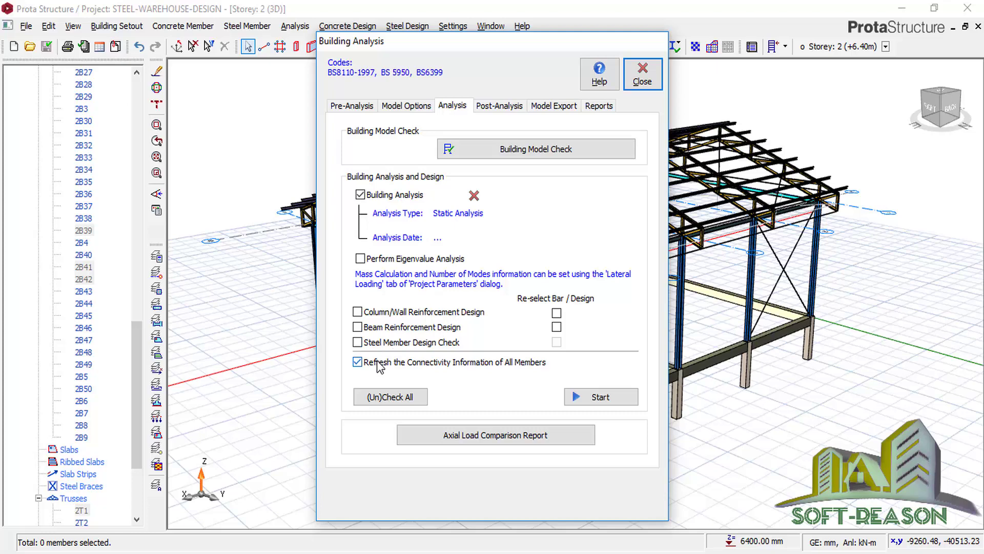
{"action": "left_click", "coordinate": [392, 345]}
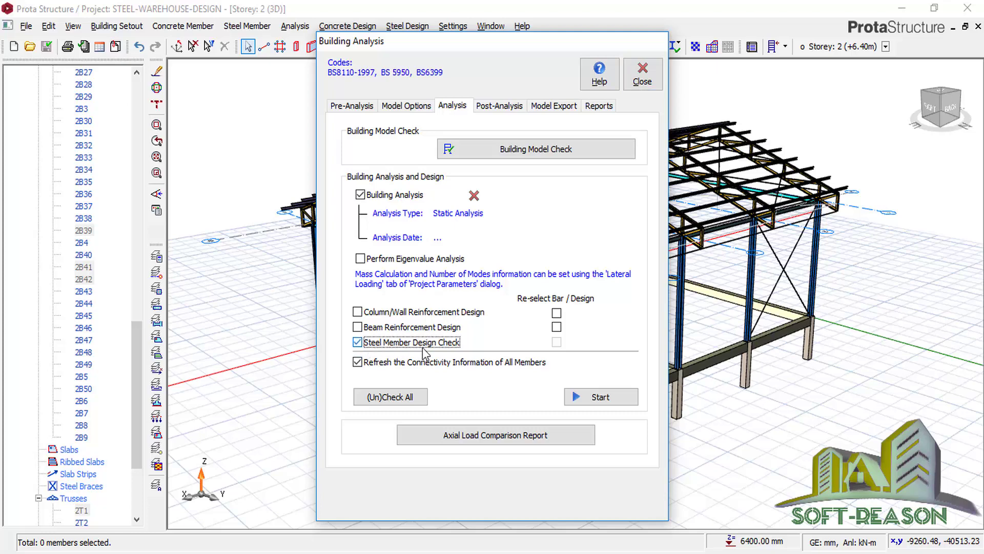
{"action": "left_click", "coordinate": [368, 327]}
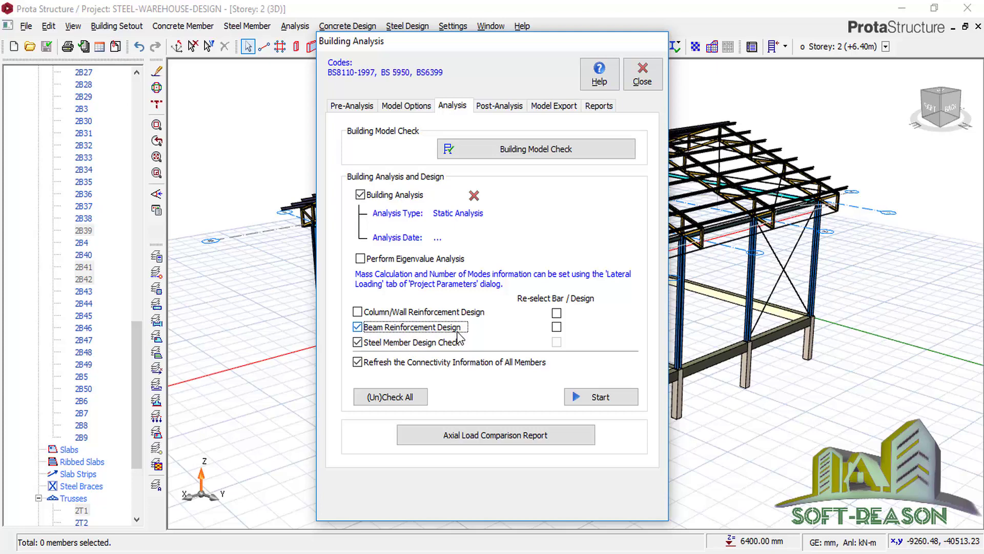
{"action": "left_click", "coordinate": [360, 312]}
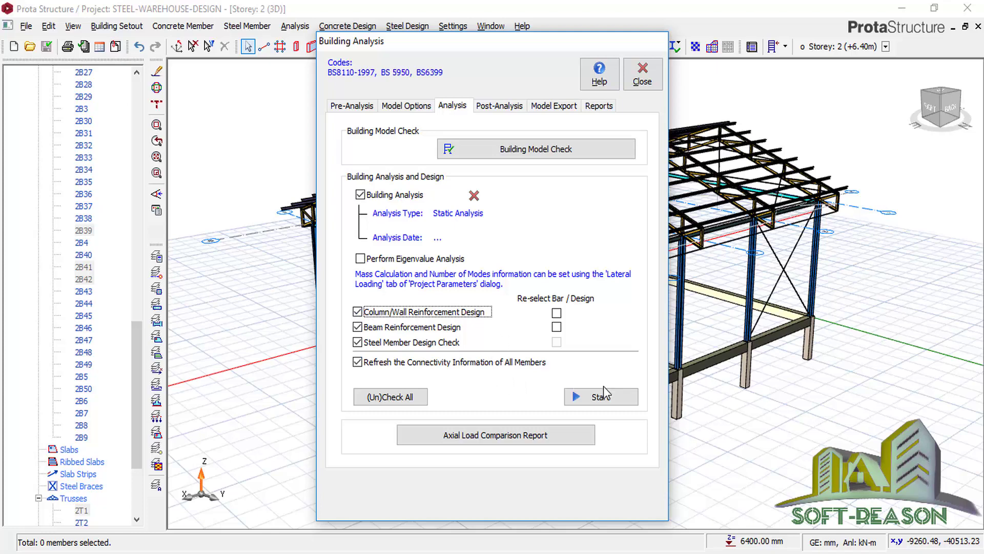
- Run the building analysis with the enabled design options, choose to continue despite large deformations, and accept the completed run
{"action": "left_click", "coordinate": [606, 401]}
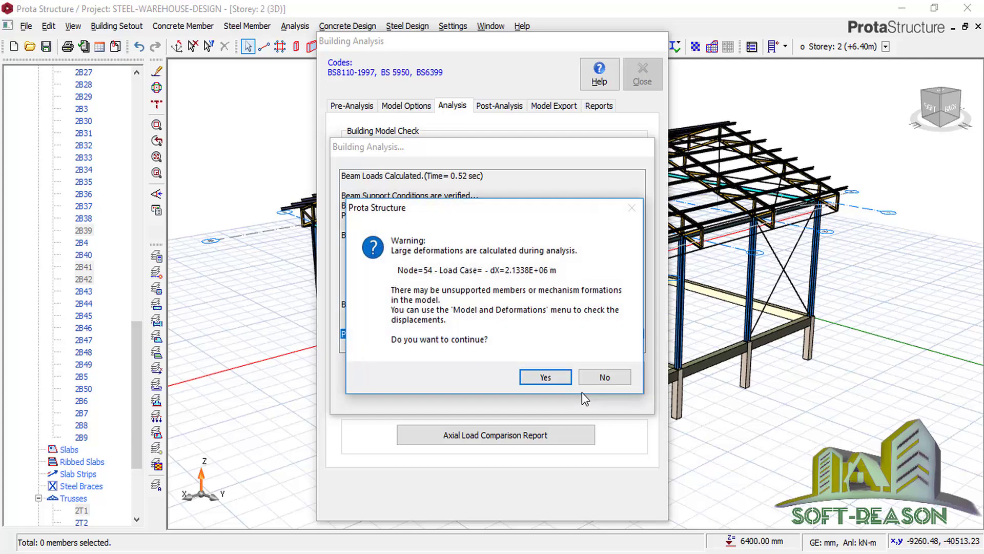
{"action": "left_click", "coordinate": [544, 377]}
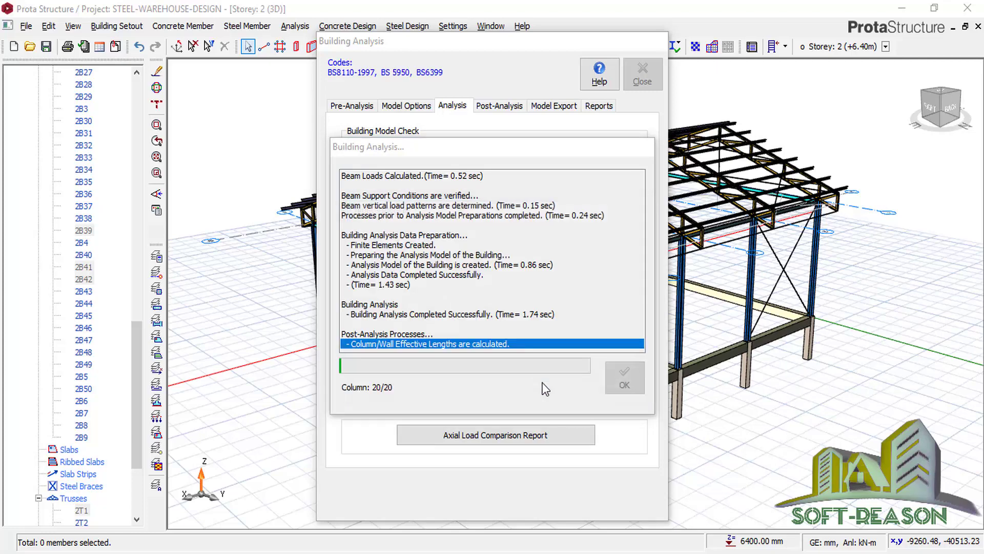
{"action": "left_click", "coordinate": [545, 379]}
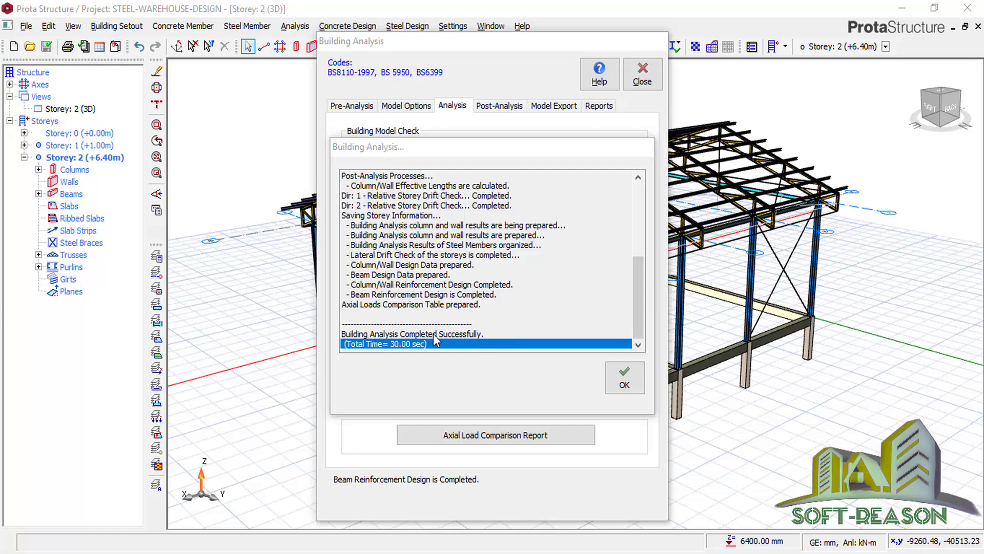
{"action": "left_click", "coordinate": [625, 380]}
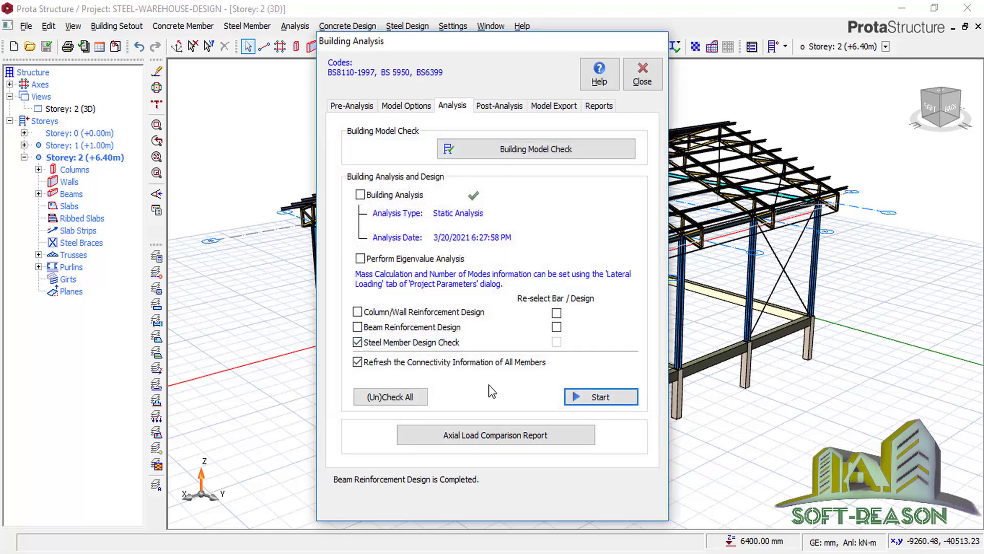
- Open the model and analysis results display and examine the structure's displacements under dead load G from several sides
{"action": "left_click", "coordinate": [501, 108]}
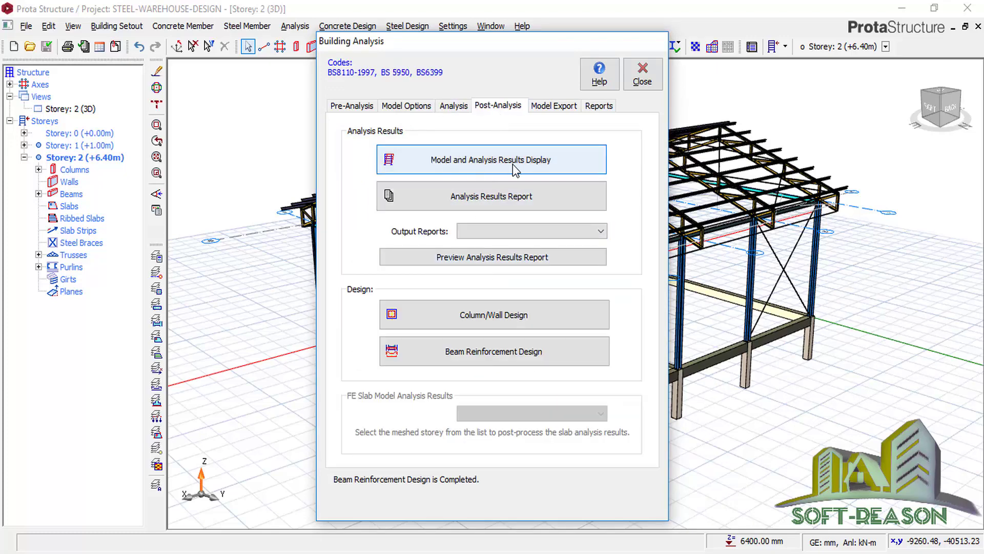
{"action": "left_click", "coordinate": [491, 165]}
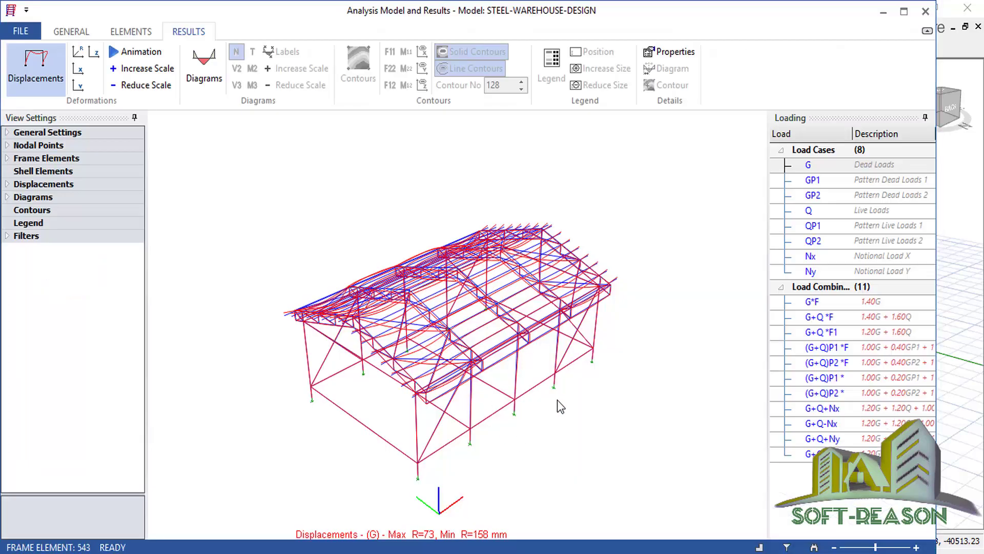
{"action": "middle_click_drag", "start_coordinate": [560, 406], "coordinate": [517, 408]}
{"action": "middle_click_drag", "start_coordinate": [495, 395], "coordinate": [499, 396]}
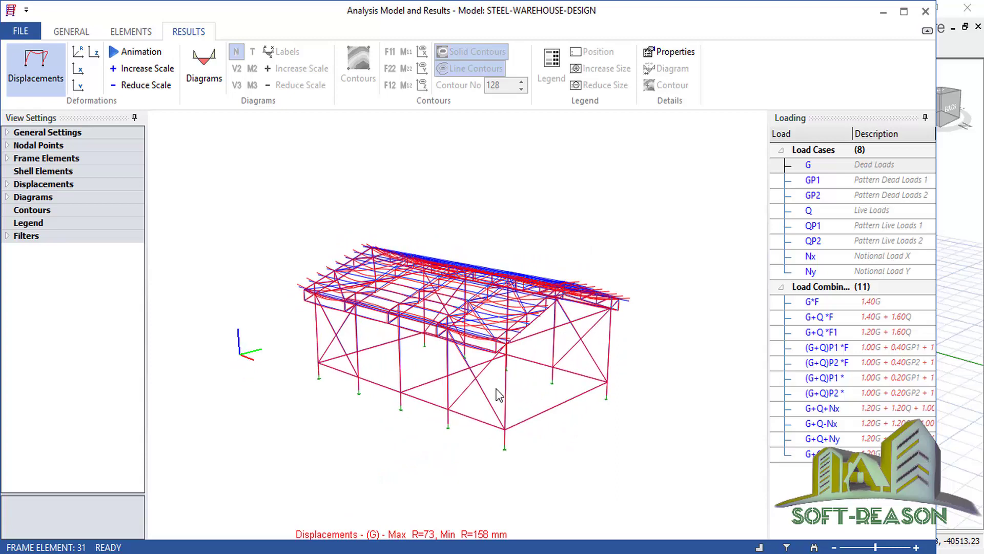
{"action": "scroll", "coordinate": [495, 376], "scroll_direction": "up", "scroll_amount": 5}
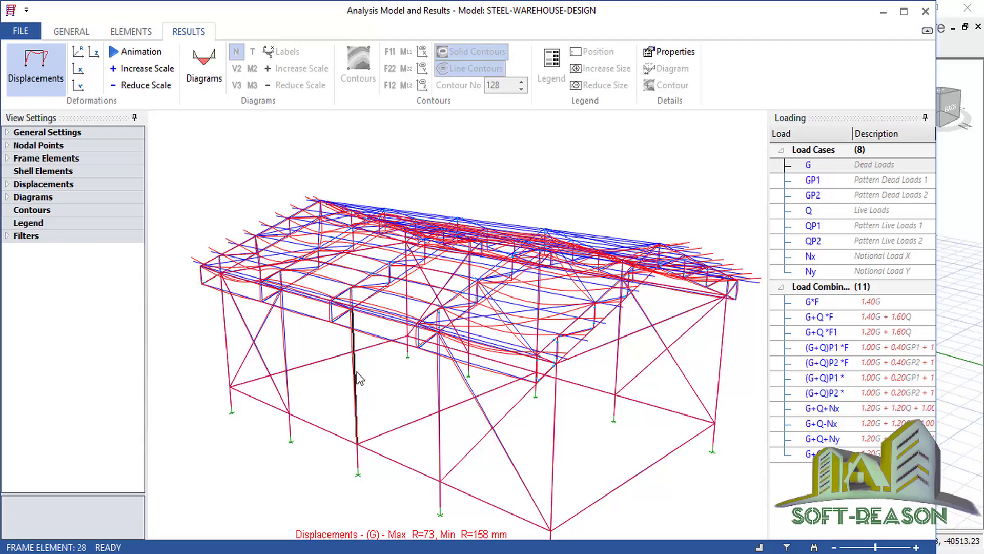
{"action": "middle_click_drag", "start_coordinate": [358, 378], "coordinate": [430, 381]}
{"action": "middle_click_drag", "start_coordinate": [500, 328], "coordinate": [497, 417]}
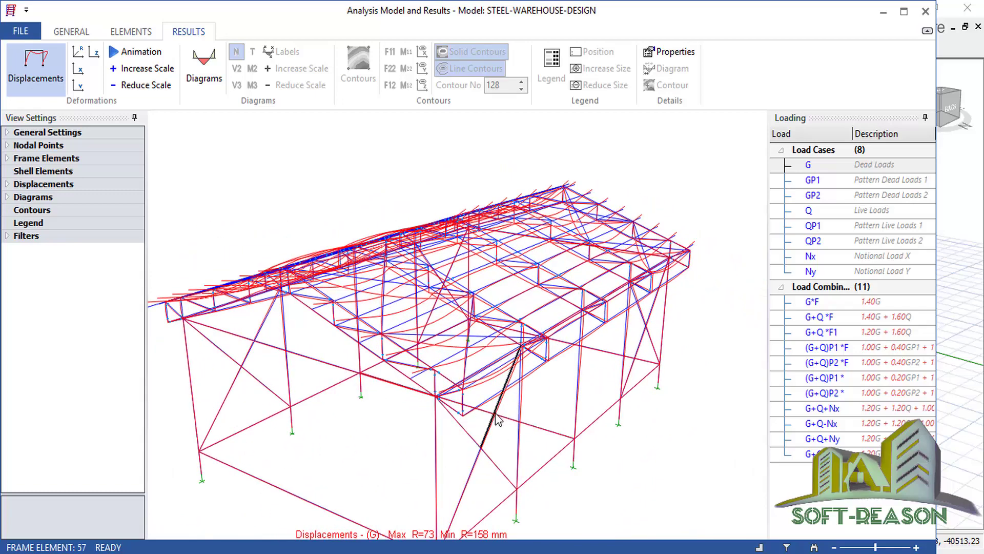
- Play the animation of the dead load displacements of the whole frame and stop it
{"action": "middle_click_drag", "start_coordinate": [338, 405], "coordinate": [569, 330]}
{"action": "scroll", "coordinate": [569, 330], "scroll_direction": "down", "scroll_amount": 3}
{"action": "scroll", "coordinate": [352, 208], "scroll_direction": "down", "scroll_amount": 1}
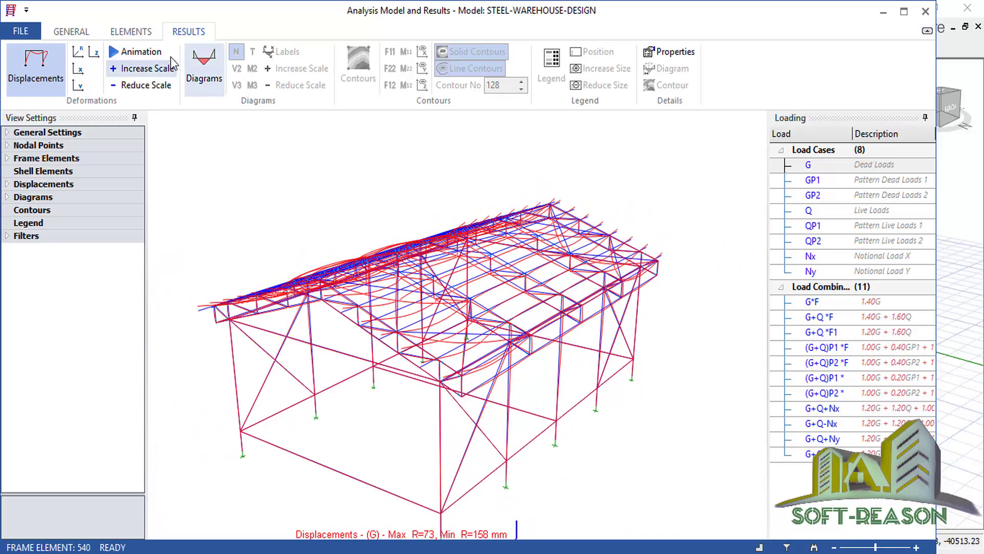
{"action": "left_click", "coordinate": [139, 54]}
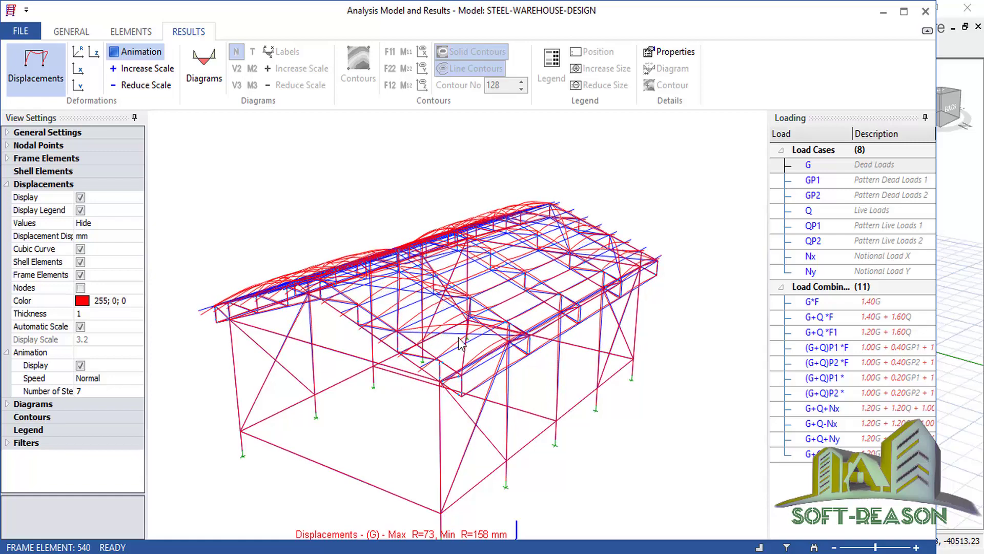
{"action": "left_click", "coordinate": [114, 54]}
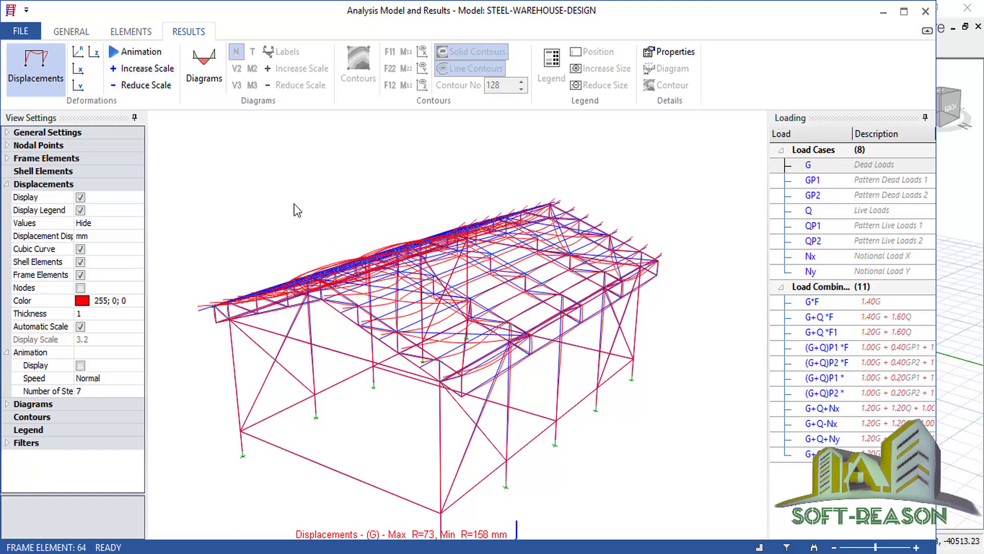
- Display the member force diagrams and examine the V2 shear diagrams of the roof members under dead load G
{"action": "left_click", "coordinate": [205, 78]}
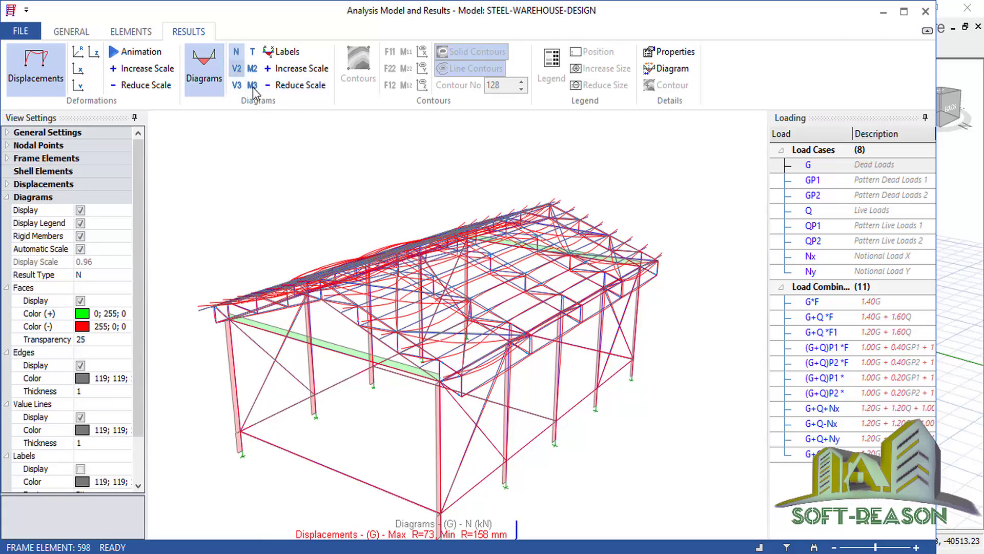
{"action": "left_click", "coordinate": [237, 68]}
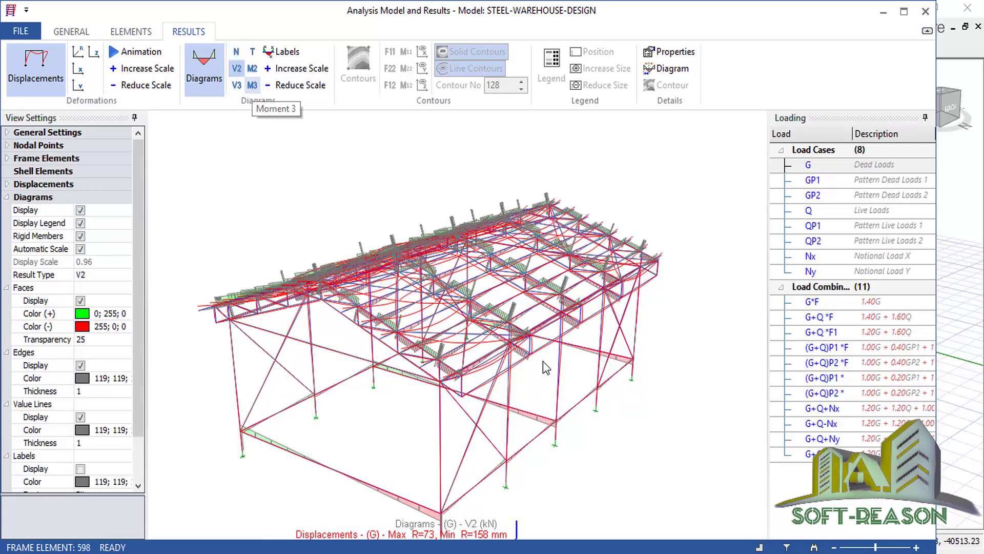
{"action": "middle_click_drag", "start_coordinate": [543, 361], "coordinate": [410, 266]}
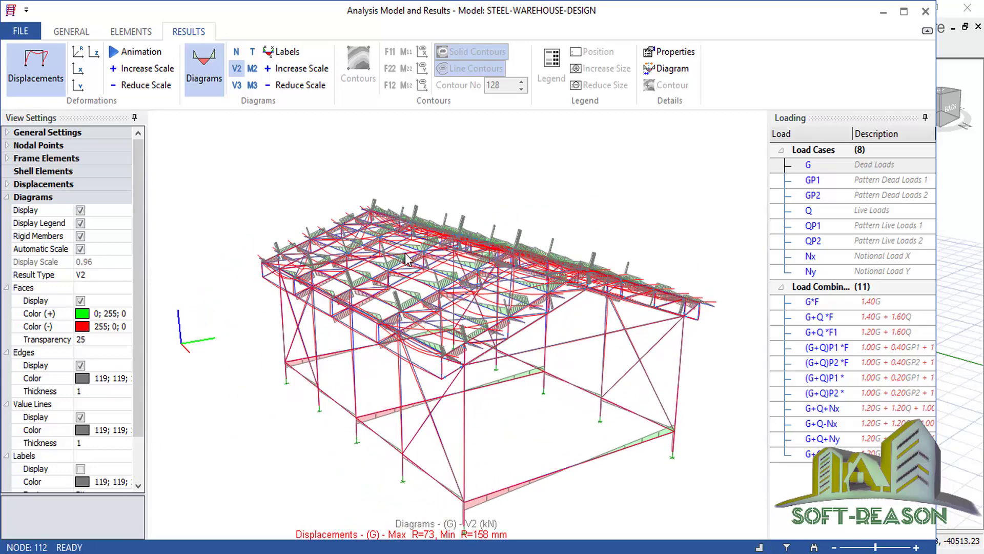
{"action": "scroll", "coordinate": [405, 259], "scroll_direction": "up", "scroll_amount": 3}
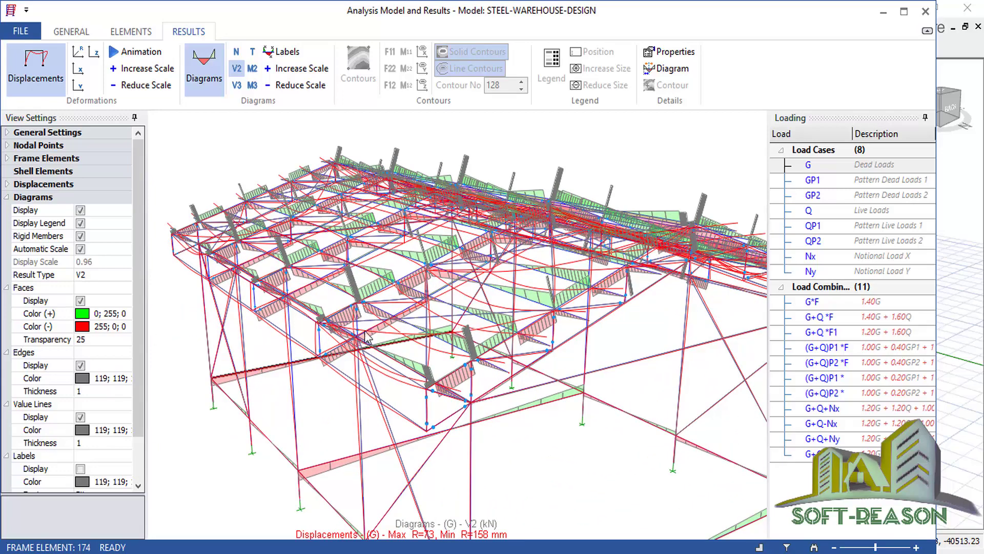
- Examine the M3 moment diagrams of the frame from several sides, and close the results display and the building analysis
{"action": "left_click", "coordinate": [252, 86]}
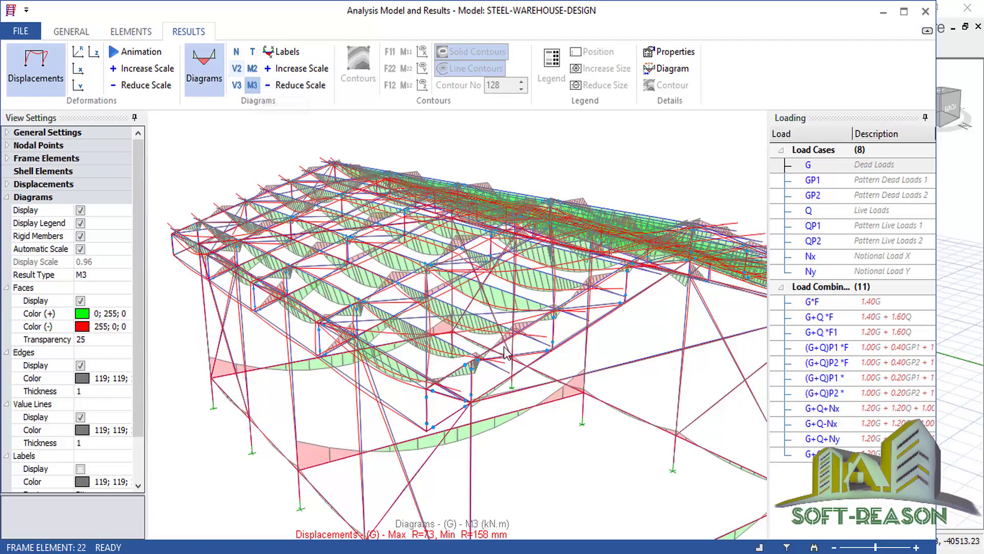
{"action": "middle_click_drag", "start_coordinate": [504, 347], "coordinate": [507, 281]}
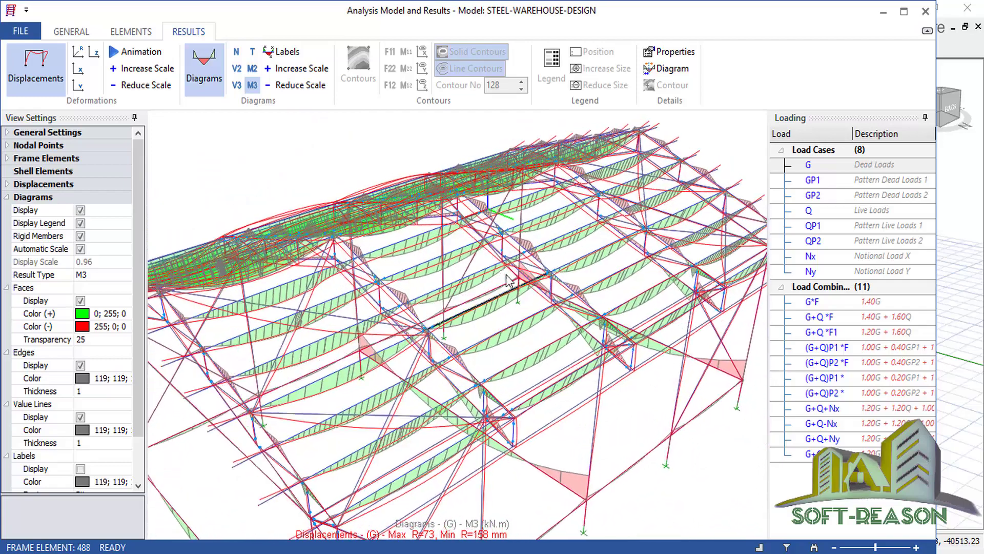
{"action": "scroll", "coordinate": [507, 281], "scroll_direction": "down", "scroll_amount": 5}
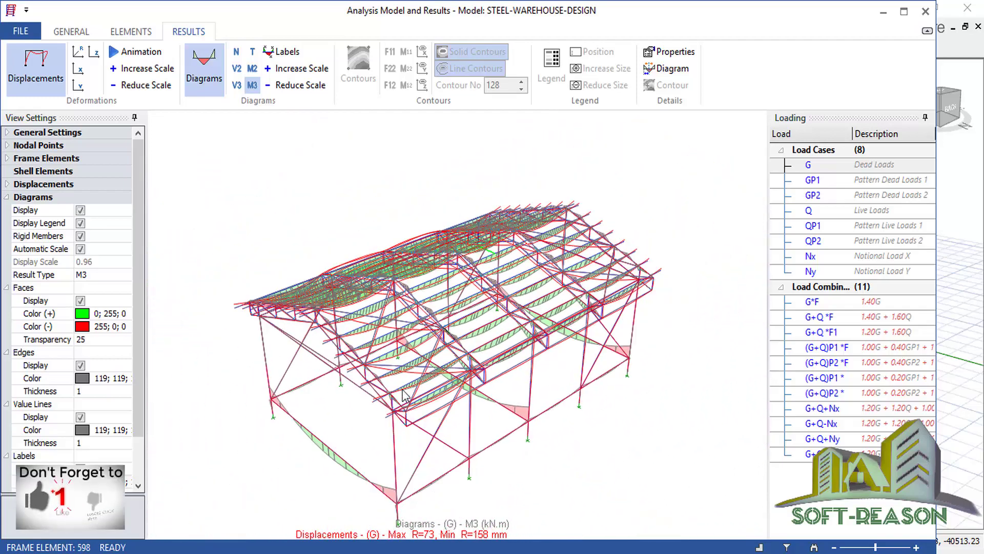
{"action": "middle_click_drag", "start_coordinate": [402, 395], "coordinate": [404, 448]}
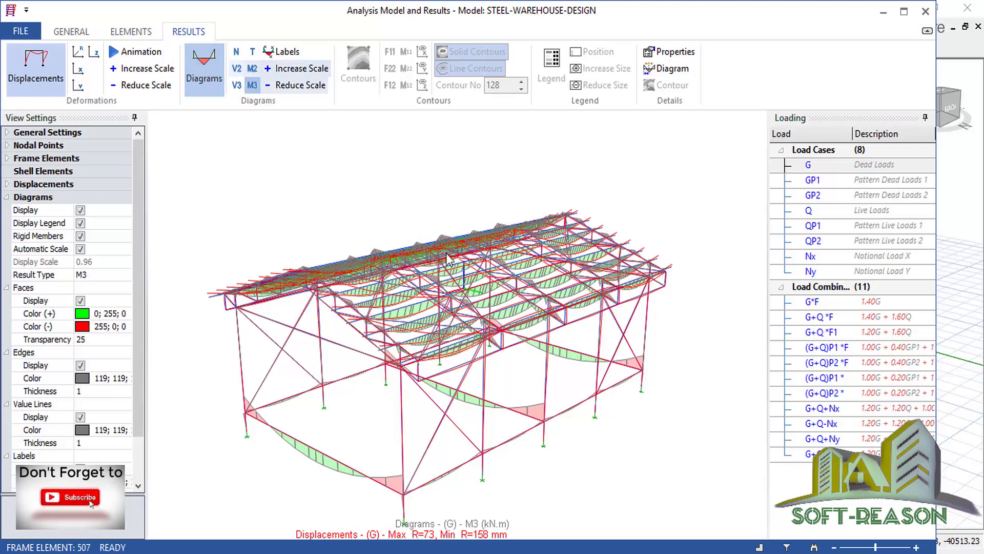
{"action": "left_click", "coordinate": [925, 11]}
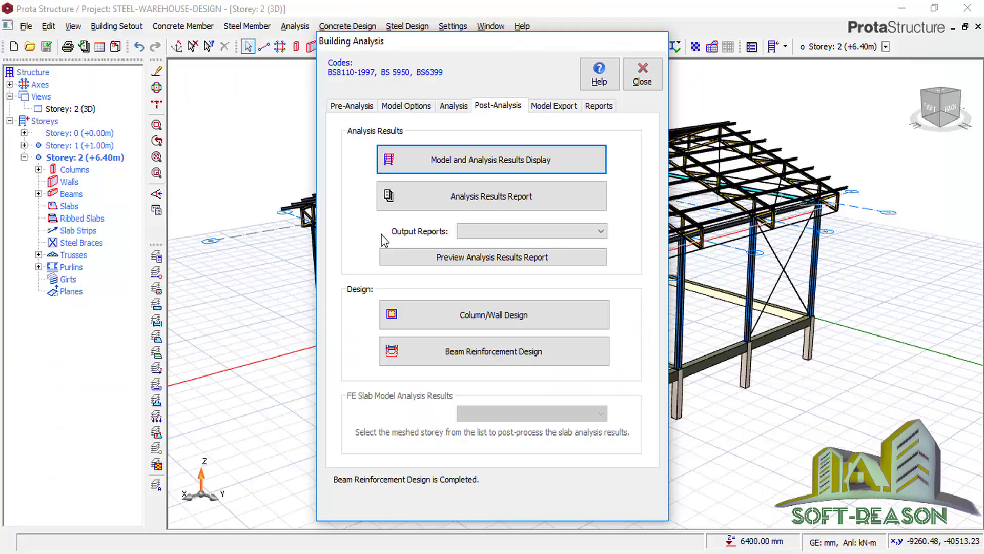
{"action": "left_click", "coordinate": [639, 83]}
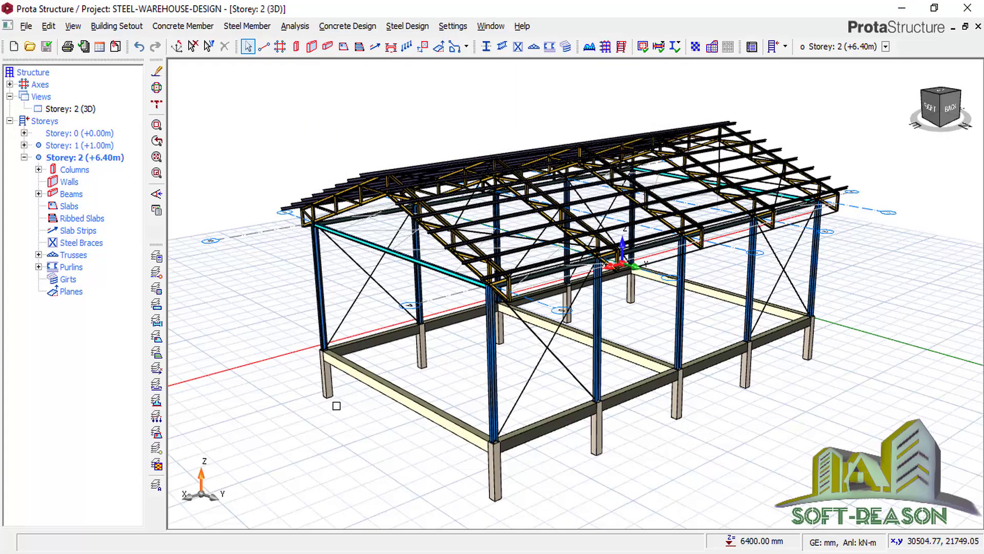
- Open the steel member design of purlin 2P1 and examine its combined force, axial compression, axial tension, bending and shear checks
{"action": "mouse_move", "coordinate": [445, 358]}
{"action": "middle_mouse_down"}
{"action": "mouse_move", "coordinate": [435, 377]}
{"action": "mouse_move", "coordinate": [464, 348]}
{"action": "mouse_move", "coordinate": [492, 364]}
{"action": "mouse_move", "coordinate": [514, 347]}
{"action": "mouse_move", "coordinate": [455, 345]}
{"action": "mouse_move", "coordinate": [430, 363]}
{"action": "mouse_move", "coordinate": [461, 384]}
{"action": "mouse_move", "coordinate": [461, 358]}
{"action": "mouse_move", "coordinate": [451, 364]}
{"action": "middle_mouse_up"}
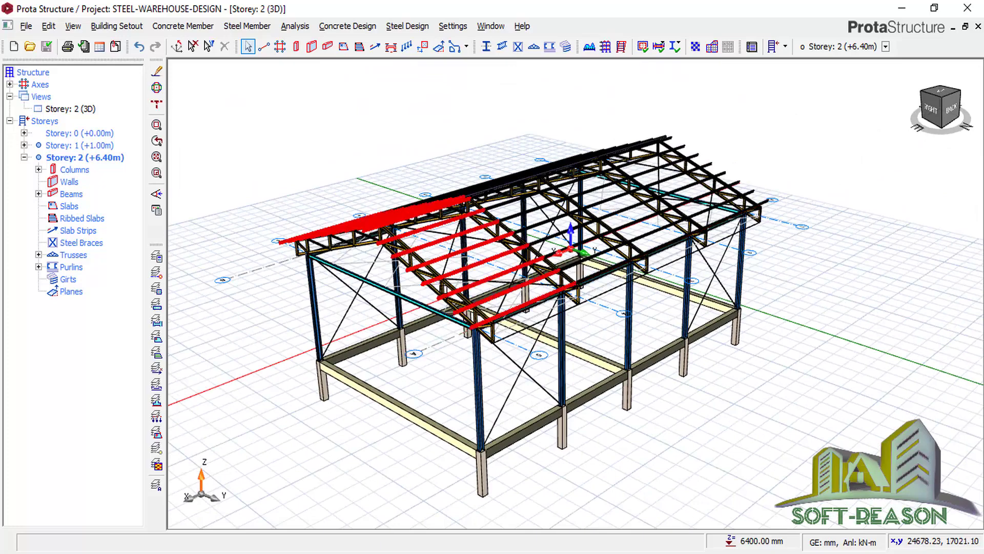
{"action": "scroll", "coordinate": [523, 203], "scroll_direction": "up", "scroll_amount": 3}
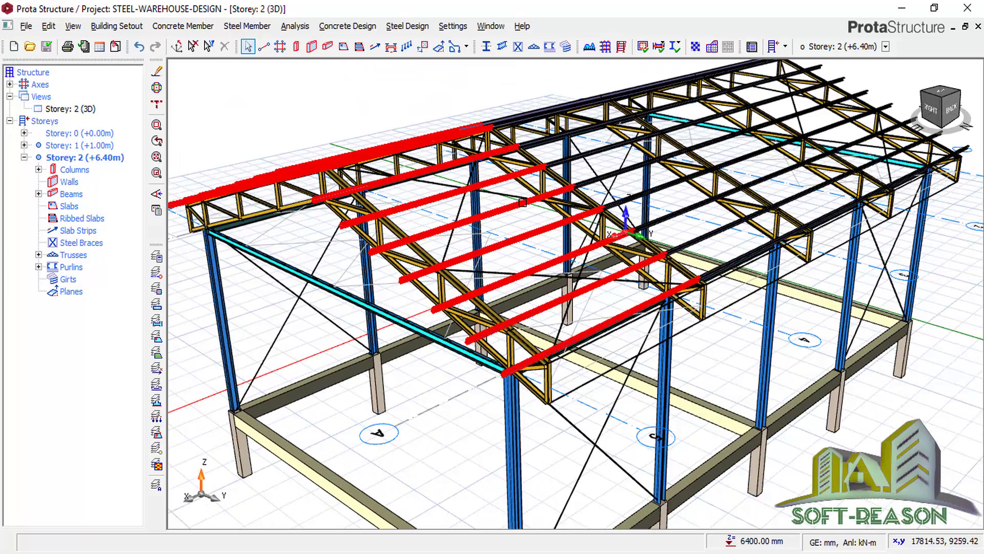
{"action": "left_click", "coordinate": [499, 237]}
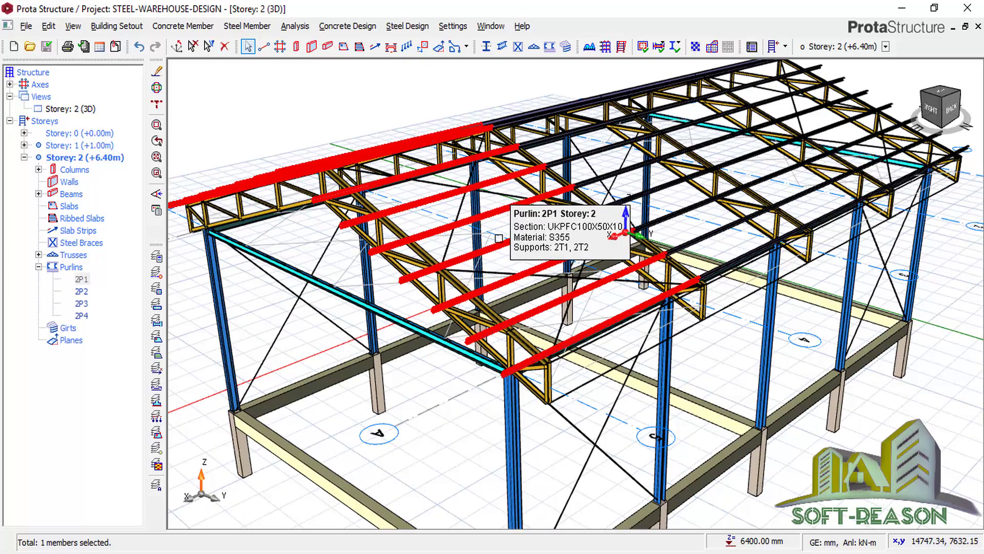
{"action": "right_click", "coordinate": [276, 107]}
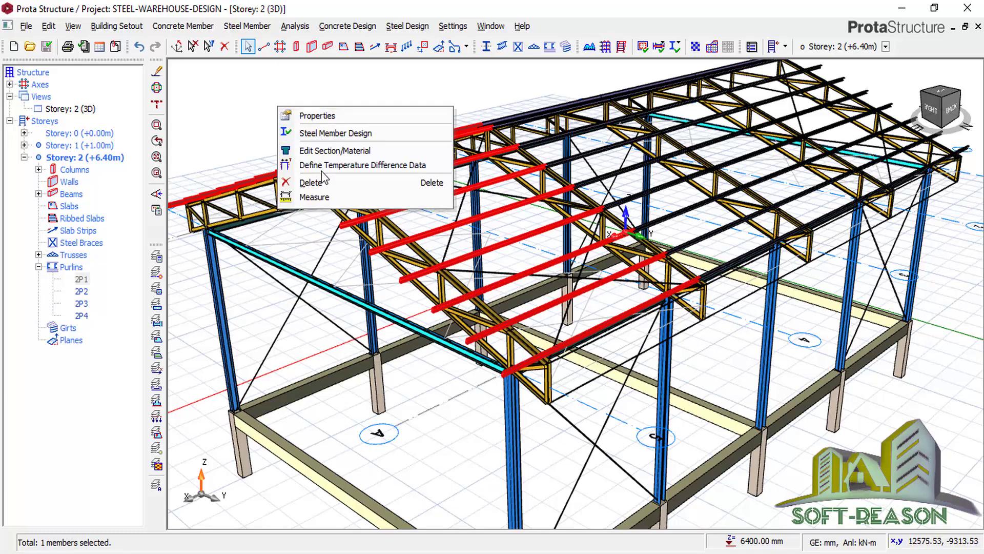
{"action": "left_click", "coordinate": [331, 136]}
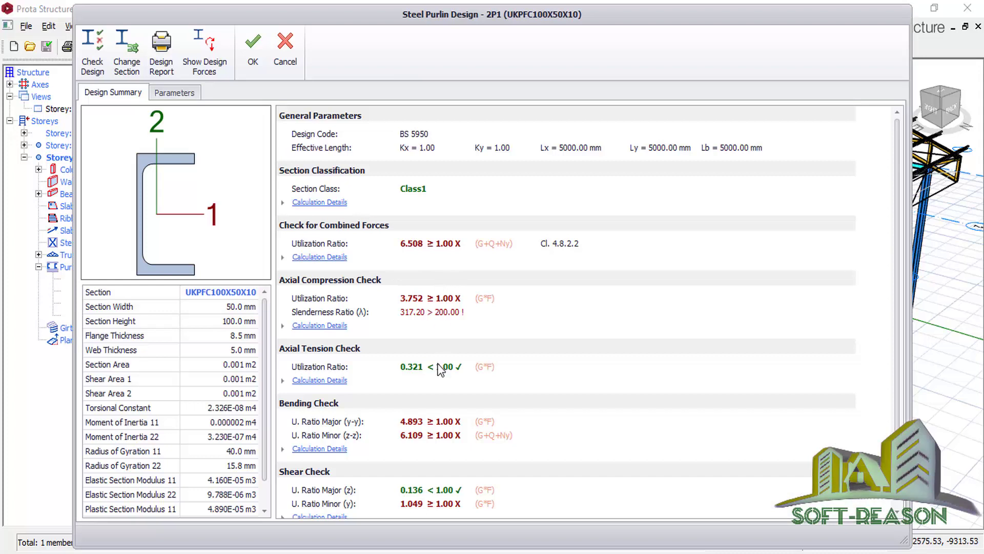
{"action": "scroll", "coordinate": [438, 328], "scroll_direction": "down", "scroll_amount": 1}
{"action": "scroll", "coordinate": [438, 297], "scroll_direction": "up", "scroll_amount": 1}
{"action": "scroll", "coordinate": [341, 464], "scroll_direction": "down", "scroll_amount": 1}
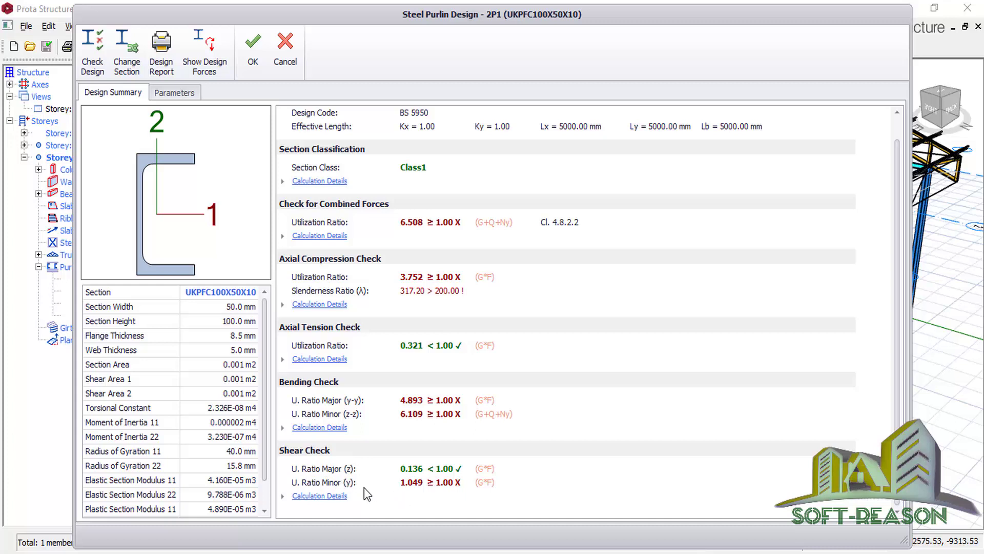
{"action": "scroll", "coordinate": [430, 425], "scroll_direction": "up", "scroll_amount": 1}
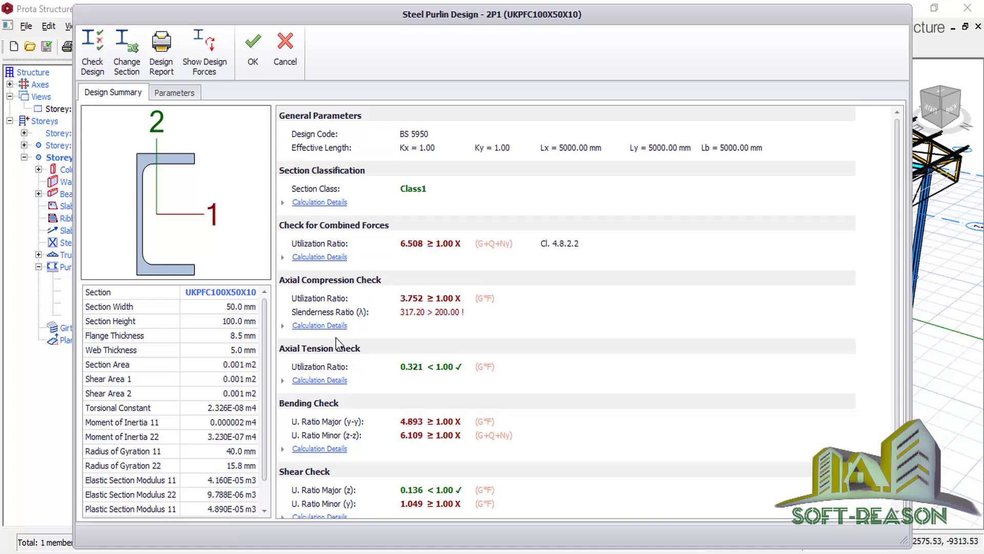
- Try section UKPFC125X65X15 for purlin 2P1 and review its design checks, including the axial tension calculation details
{"action": "scroll", "coordinate": [406, 292], "scroll_direction": "down", "scroll_amount": 1}
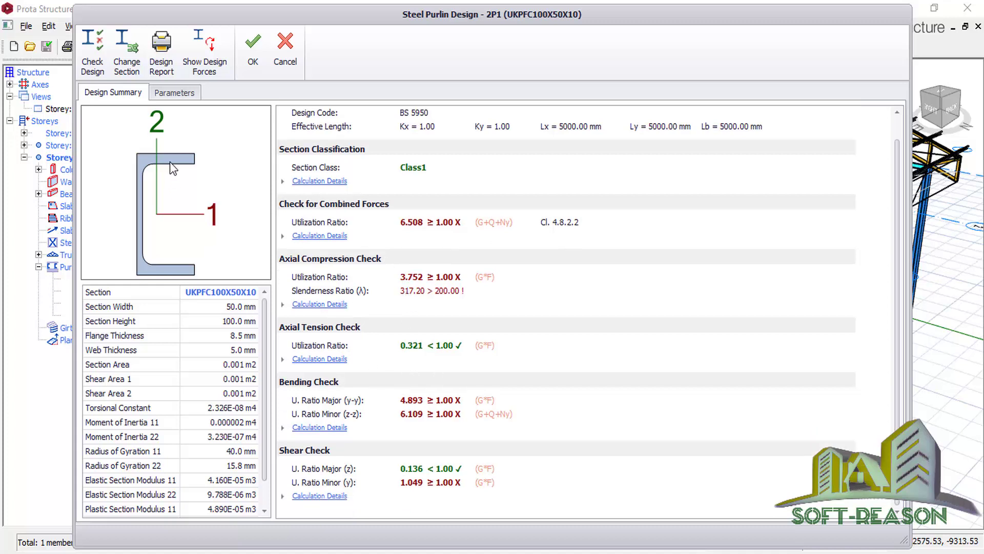
{"action": "left_click", "coordinate": [94, 56]}
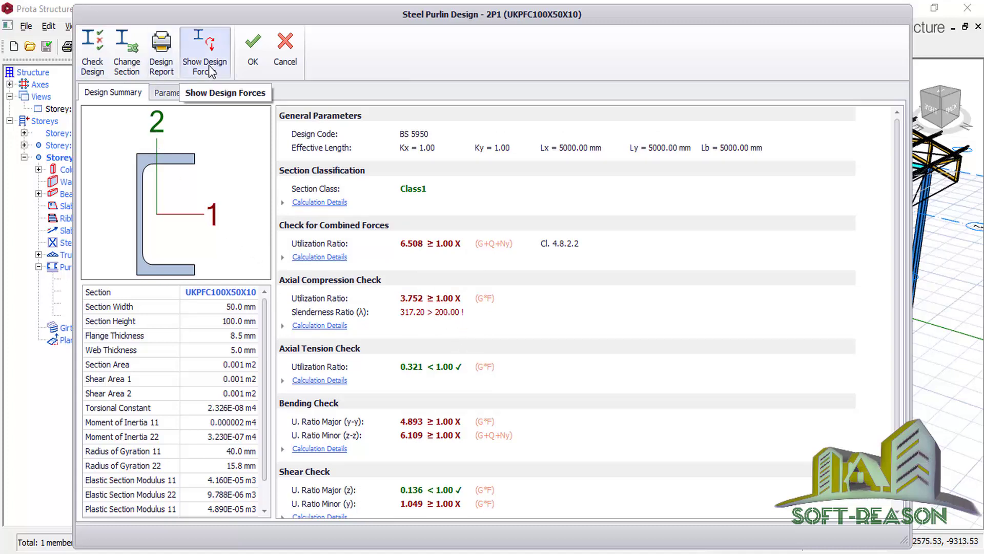
{"action": "left_click", "coordinate": [129, 69]}
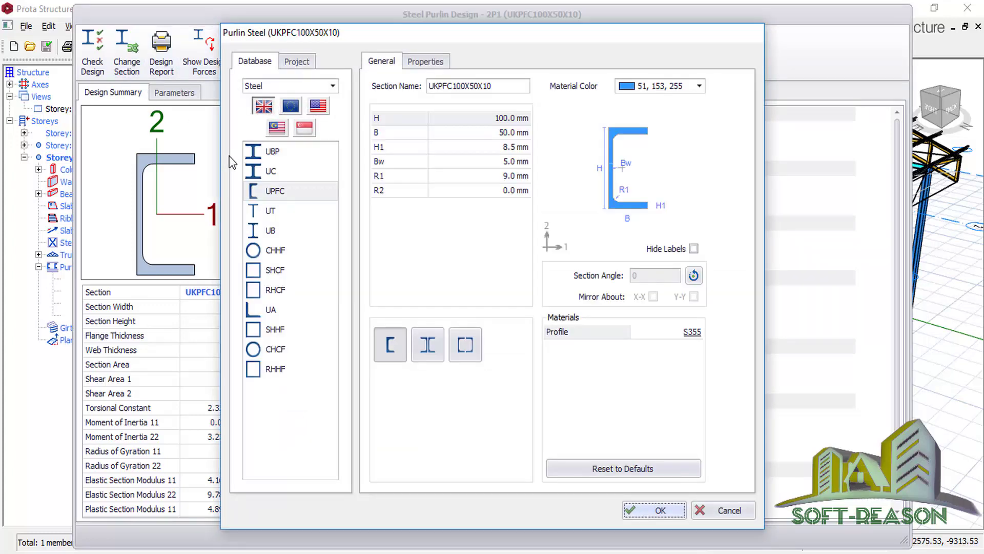
{"action": "left_click", "coordinate": [274, 194]}
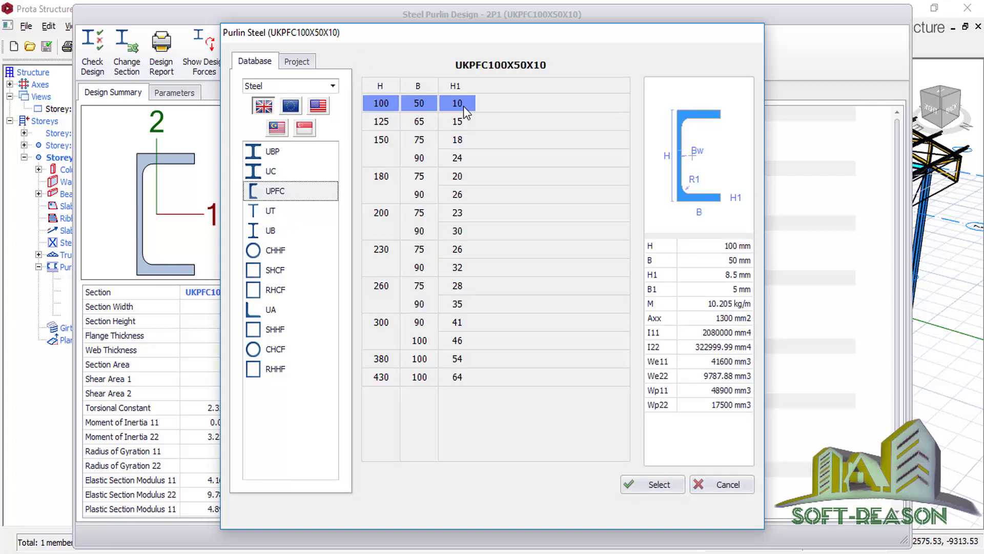
{"action": "left_click", "coordinate": [381, 124]}
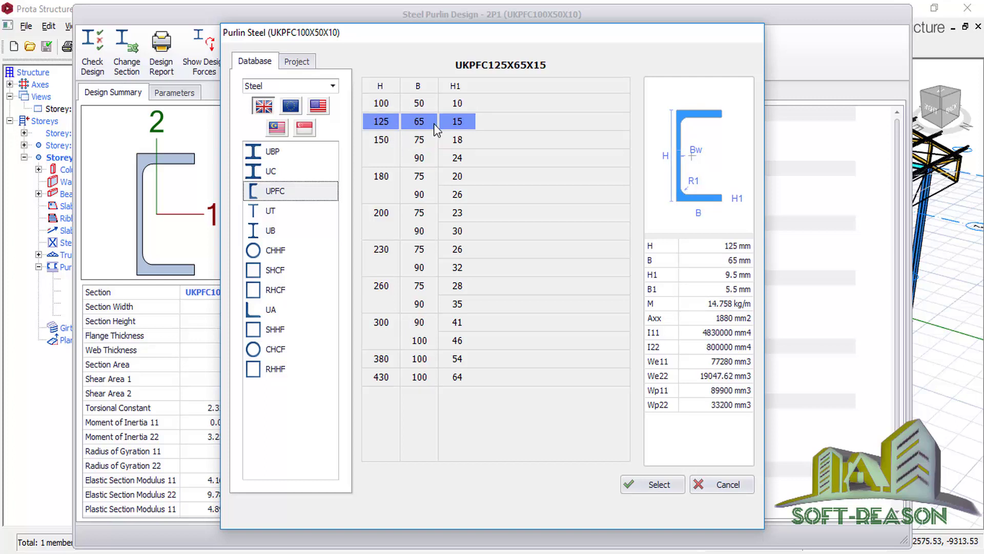
{"action": "left_click", "coordinate": [652, 485]}
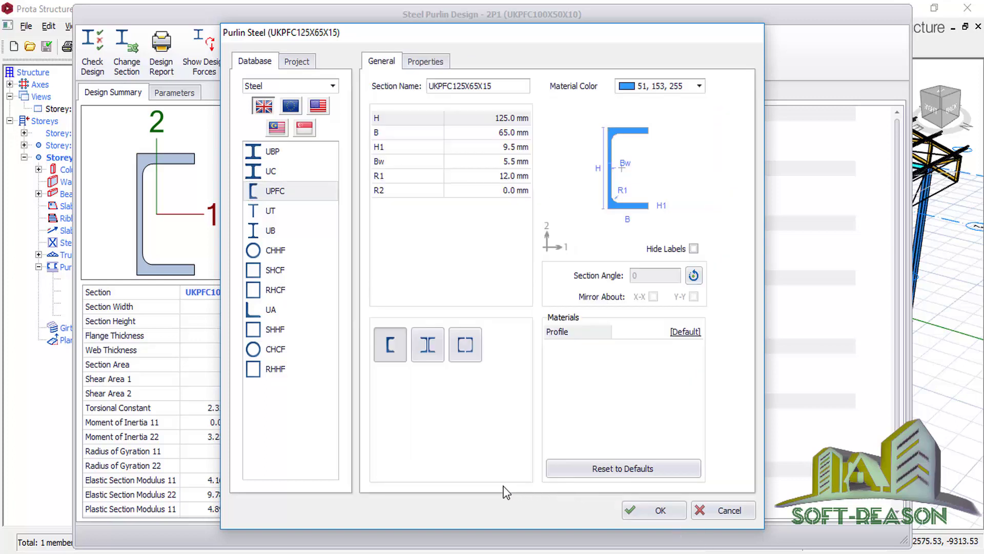
{"action": "left_click", "coordinate": [660, 511]}
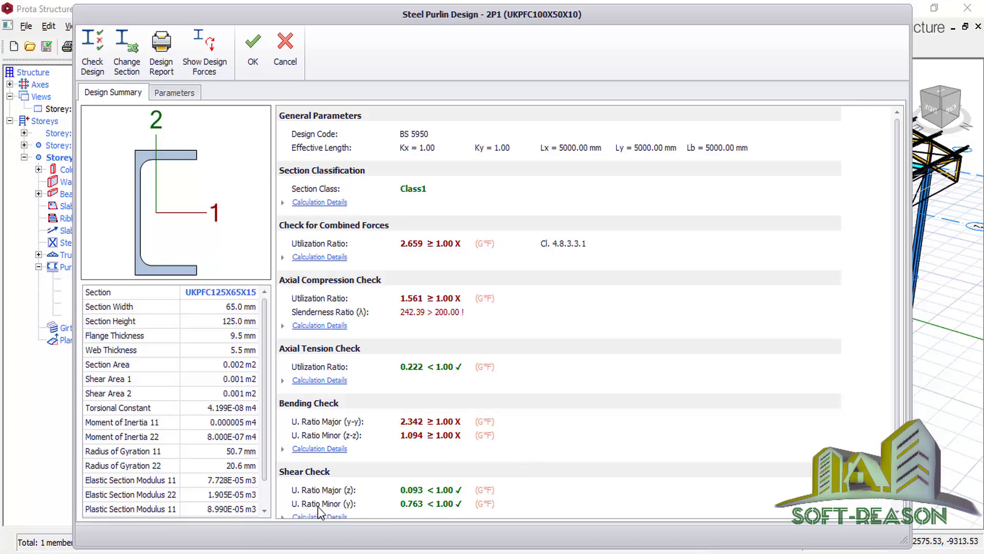
{"action": "scroll", "coordinate": [323, 507], "scroll_direction": "down", "scroll_amount": 1}
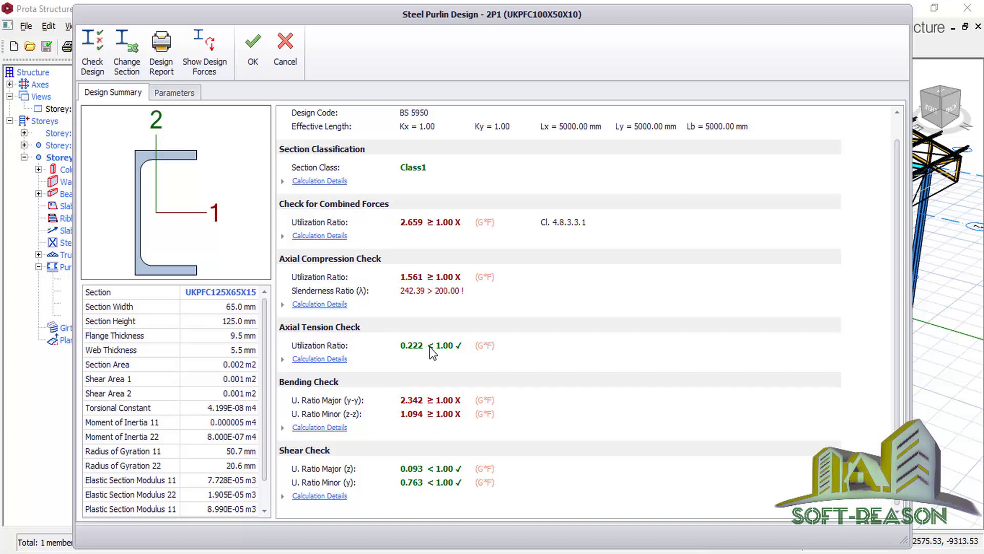
{"action": "left_click", "coordinate": [283, 359]}
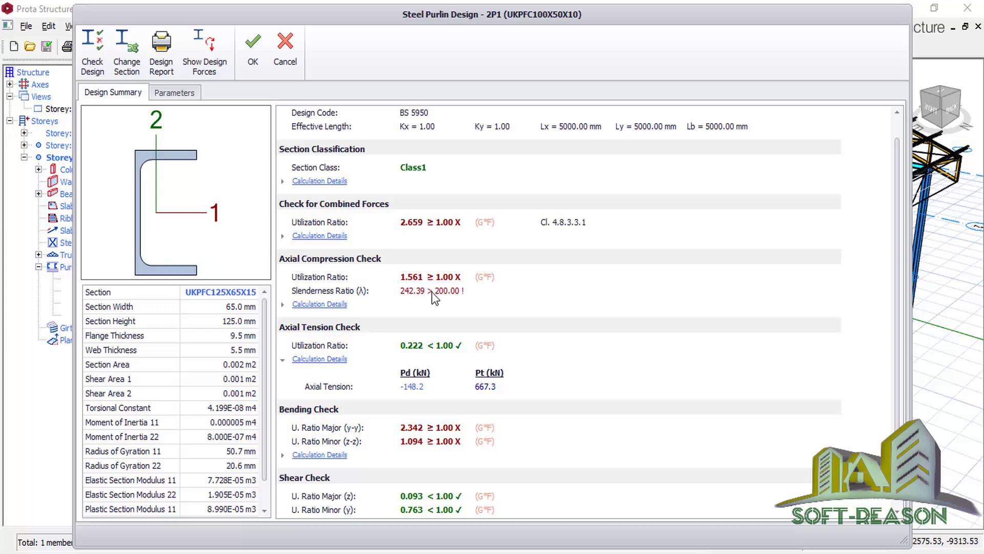
- Try section UKPFC180X75X20 for the purlin and review the recalculated design checks
{"action": "left_click", "coordinate": [129, 60]}
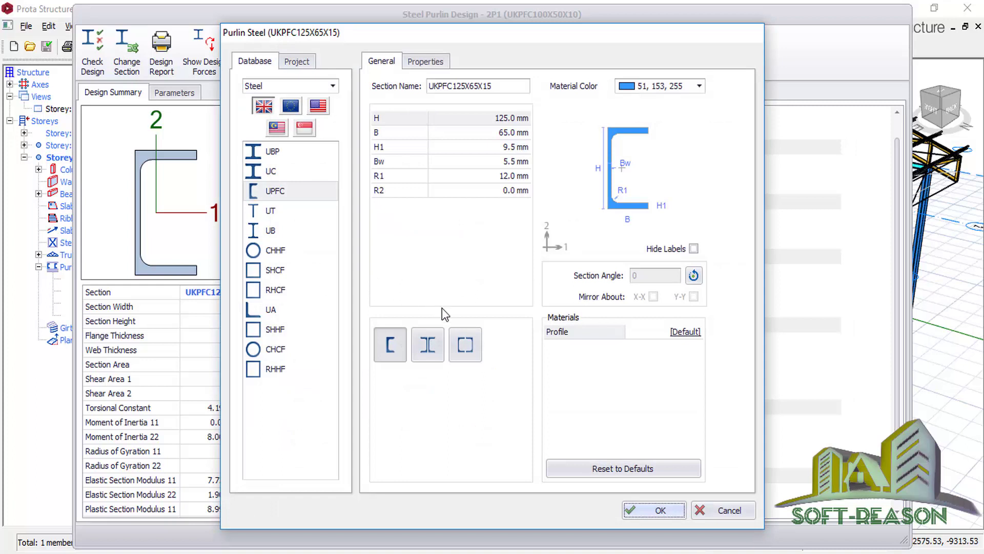
{"action": "left_click", "coordinate": [264, 194]}
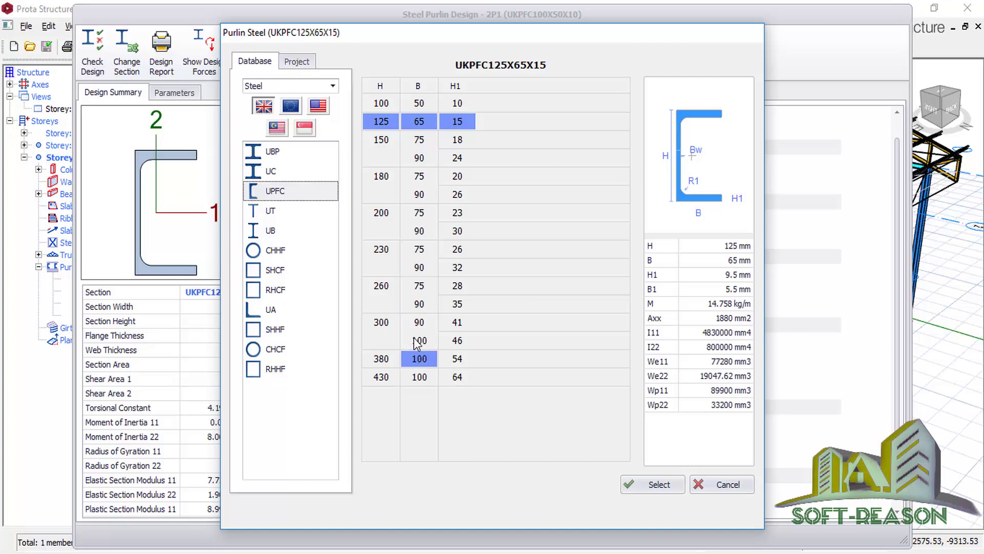
{"action": "left_click", "coordinate": [380, 180]}
{"action": "left_click", "coordinate": [664, 488]}
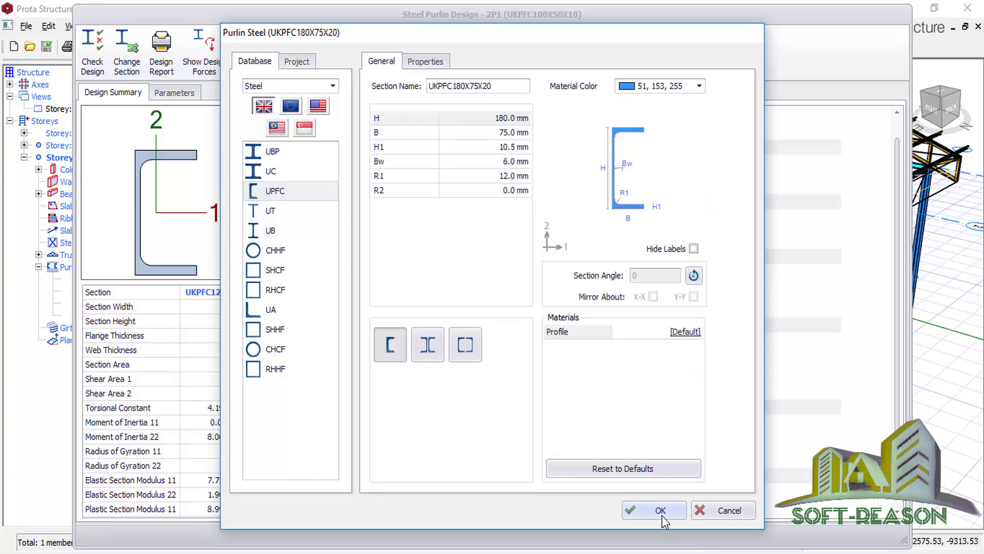
{"action": "left_click", "coordinate": [661, 512]}
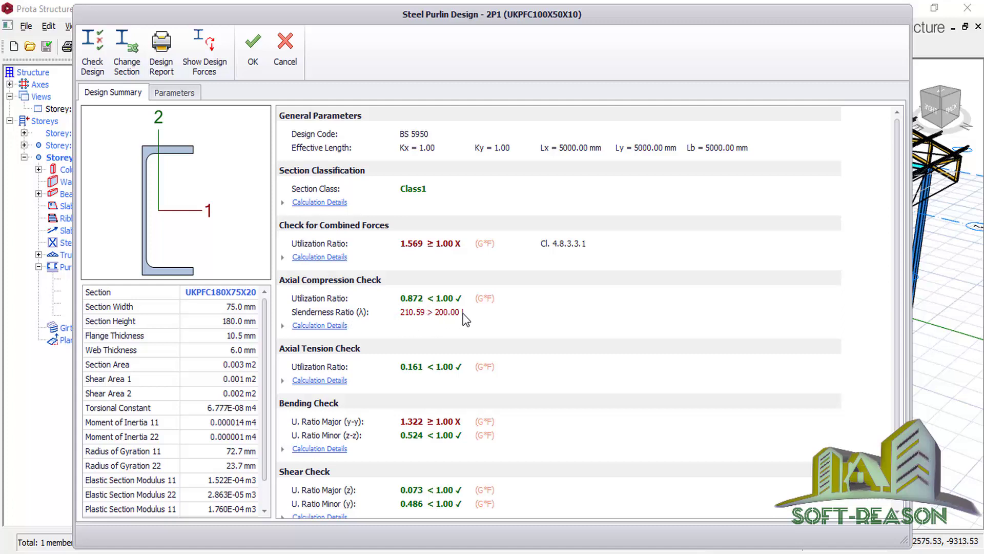
{"action": "scroll", "coordinate": [474, 324], "scroll_direction": "down", "scroll_amount": 1}
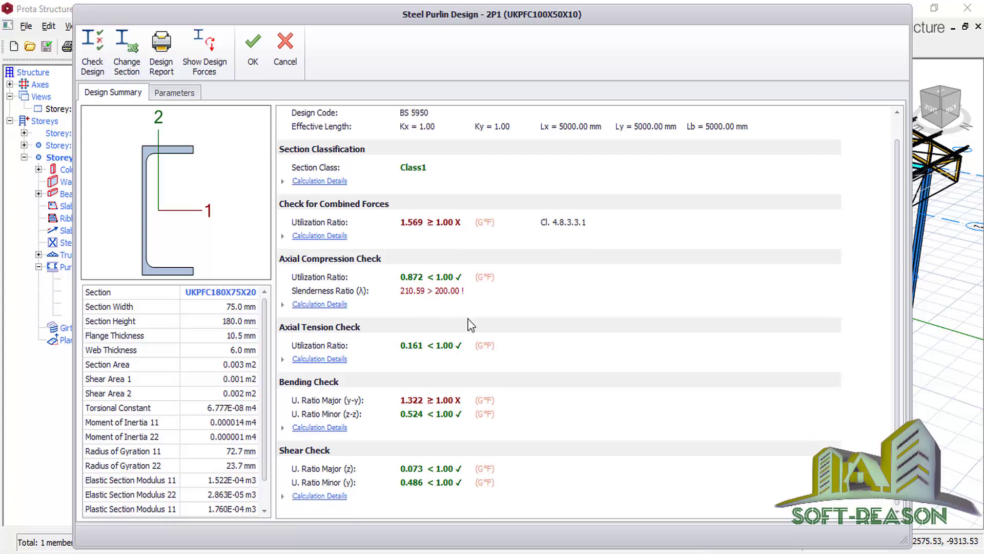
{"action": "scroll", "coordinate": [468, 325], "scroll_direction": "up", "scroll_amount": 1}
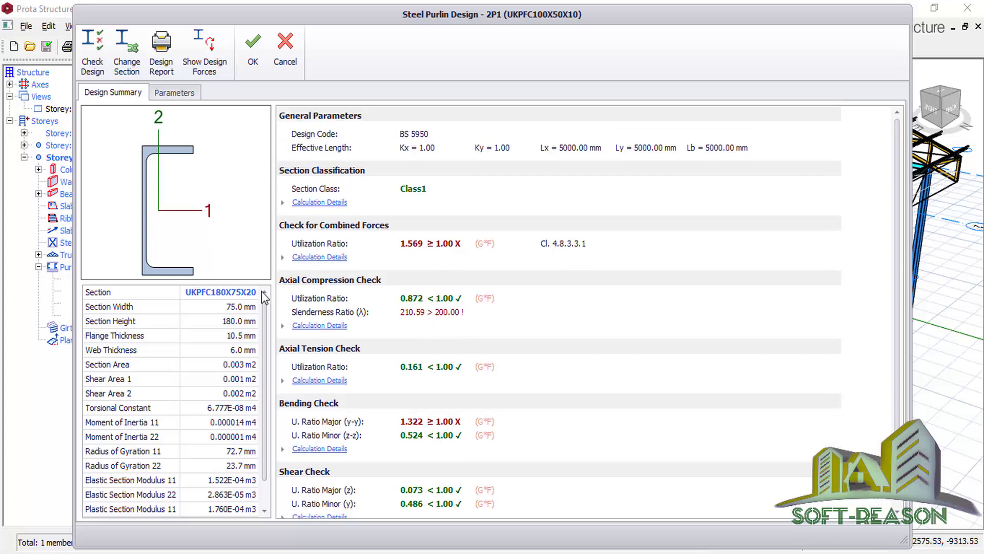
- Change the purlin's section to UKPFC180X90X26 and review its combined, axial, bending and shear checks
{"action": "left_click", "coordinate": [126, 54]}
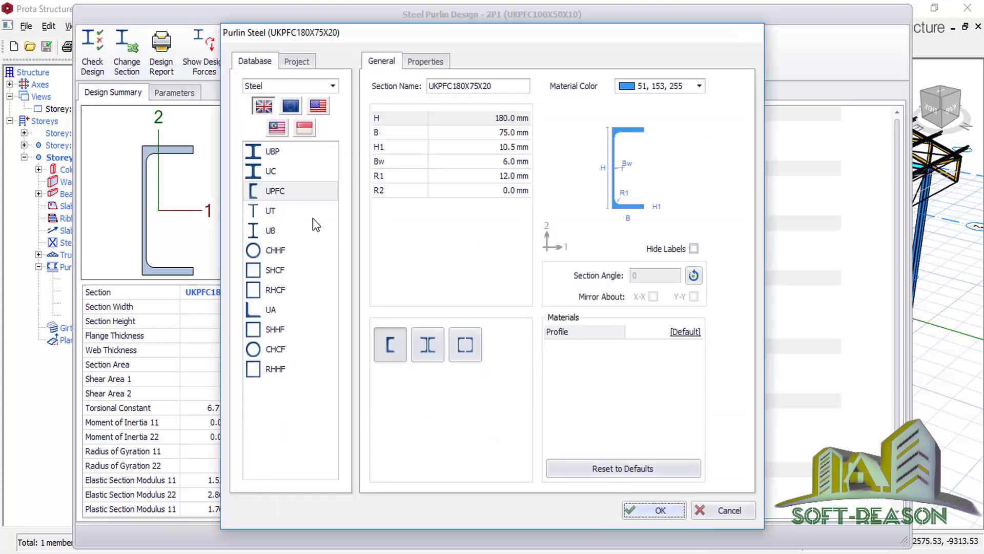
{"action": "left_click", "coordinate": [266, 189]}
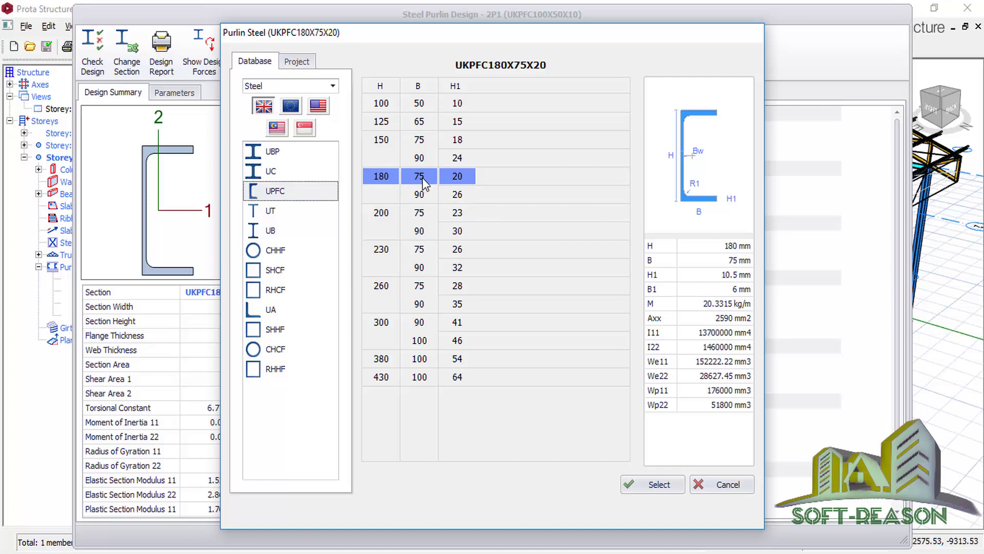
{"action": "left_click", "coordinate": [419, 194]}
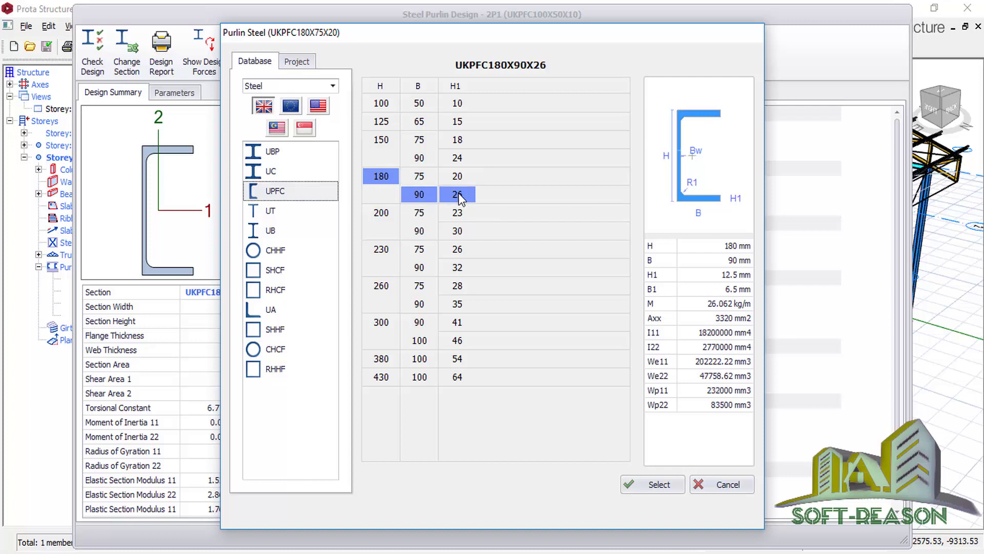
{"action": "left_click", "coordinate": [660, 484]}
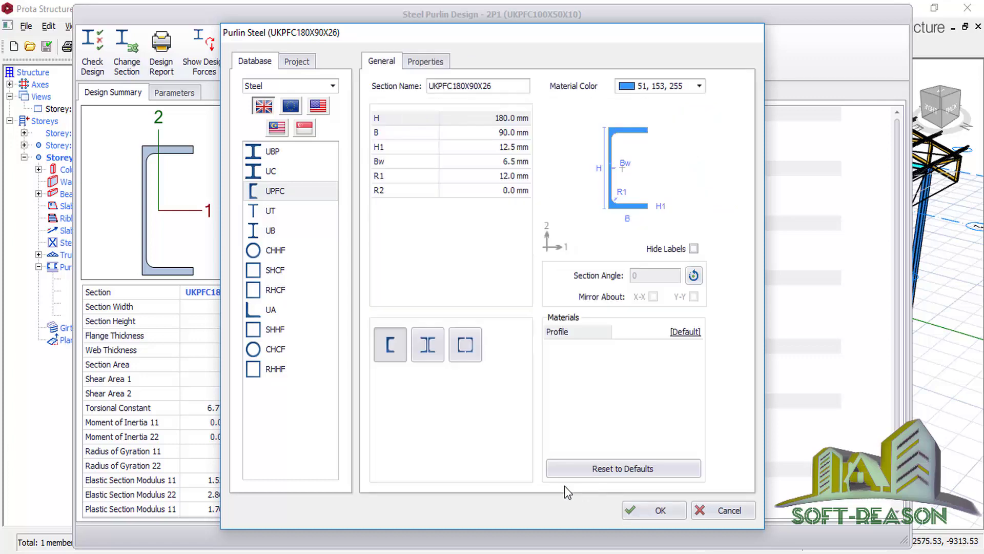
{"action": "left_click", "coordinate": [651, 509]}
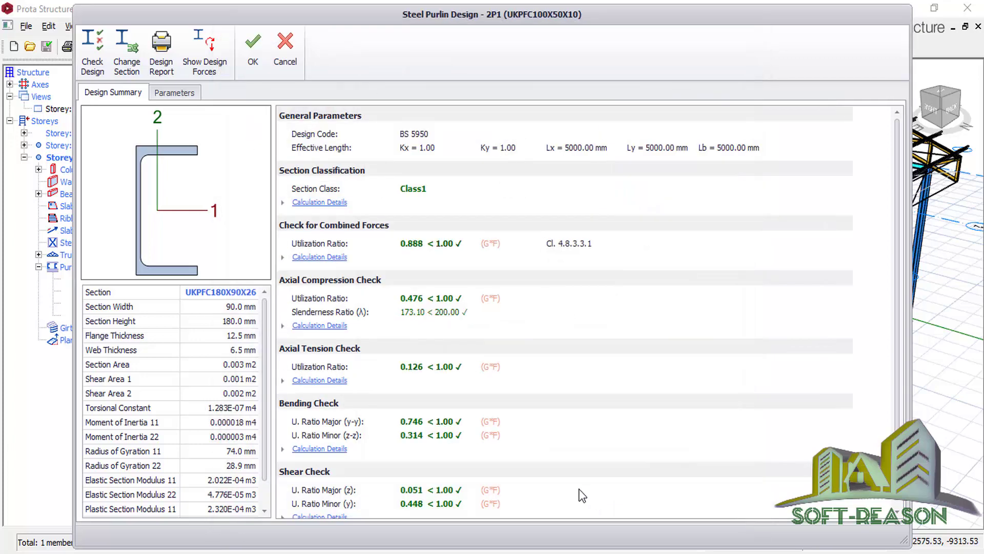
{"action": "scroll", "coordinate": [528, 374], "scroll_direction": "down", "scroll_amount": 1}
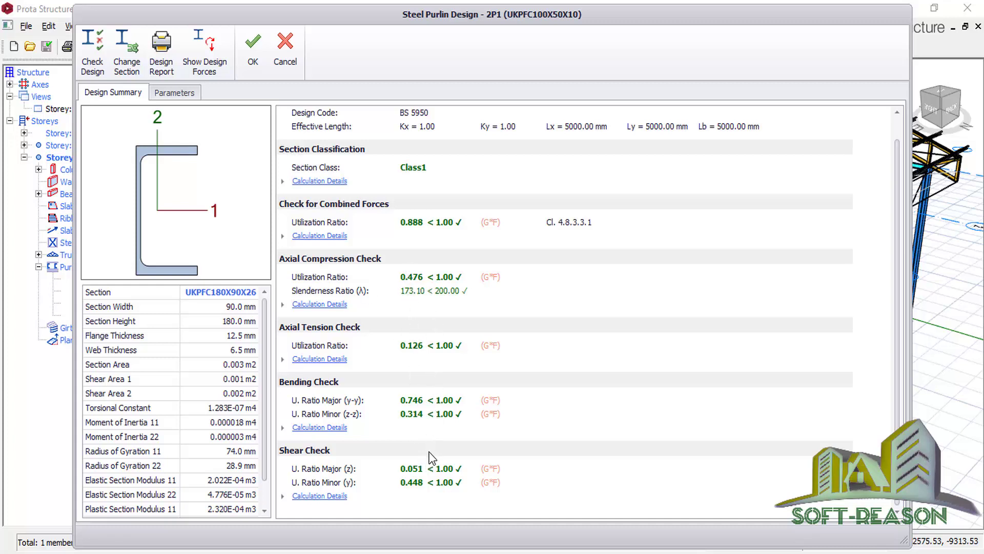
- Review the design report of purlin 2P1, close it and accept the purlin design
{"action": "left_click", "coordinate": [164, 64]}
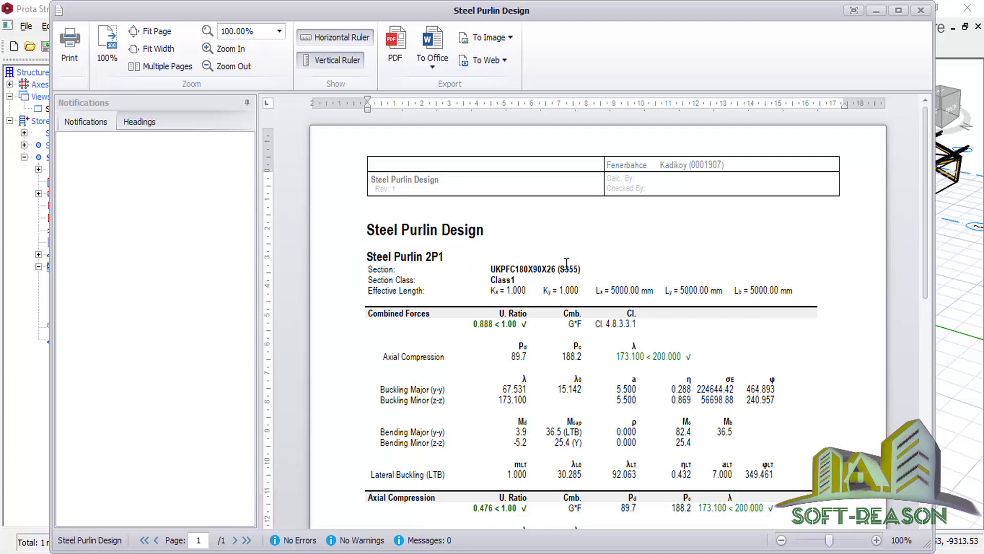
{"action": "scroll", "coordinate": [524, 413], "scroll_direction": "down", "scroll_amount": 8}
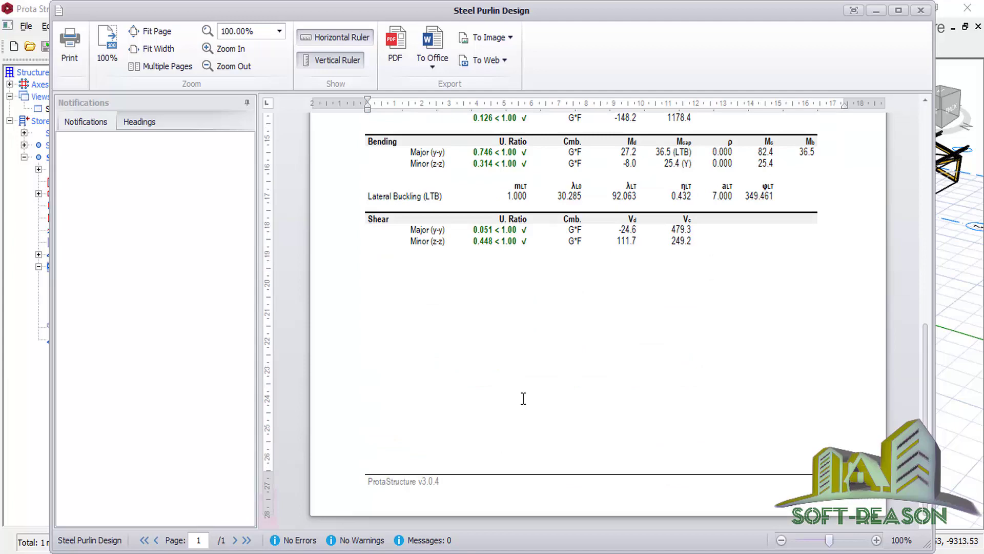
{"action": "scroll", "coordinate": [523, 399], "scroll_direction": "up", "scroll_amount": 8}
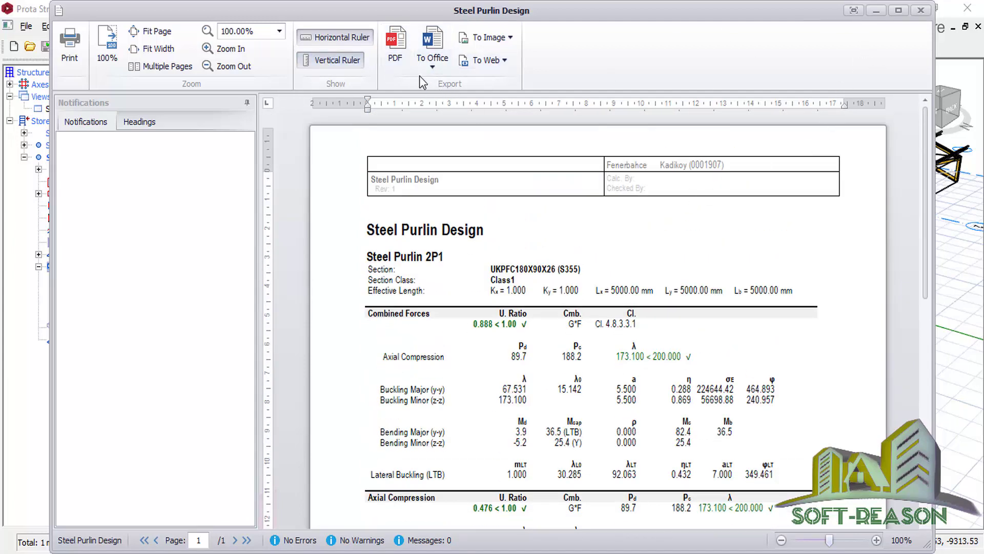
{"action": "left_click", "coordinate": [921, 10]}
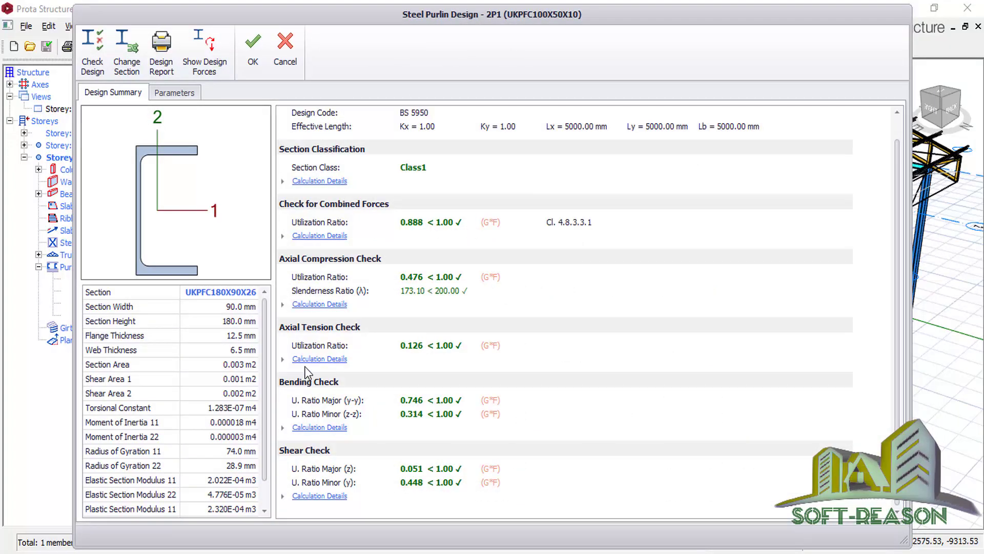
{"action": "left_click", "coordinate": [253, 51]}
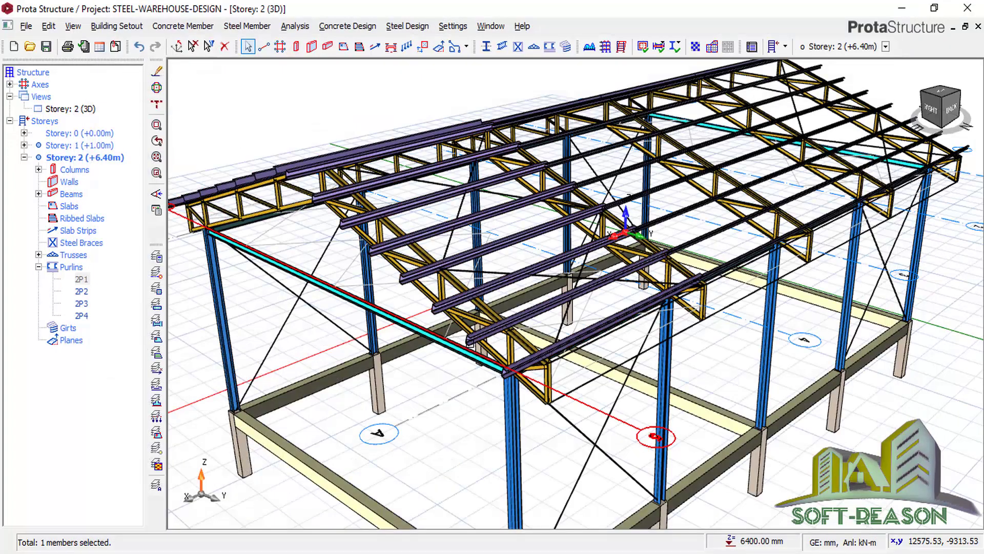
- Open the steel member design of roof truss 2T1 and examine the checks of its bottom chord and diagonal members
{"action": "scroll", "coordinate": [362, 330], "scroll_direction": "down", "scroll_amount": 1}
{"action": "scroll", "coordinate": [434, 219], "scroll_direction": "up", "scroll_amount": 5}
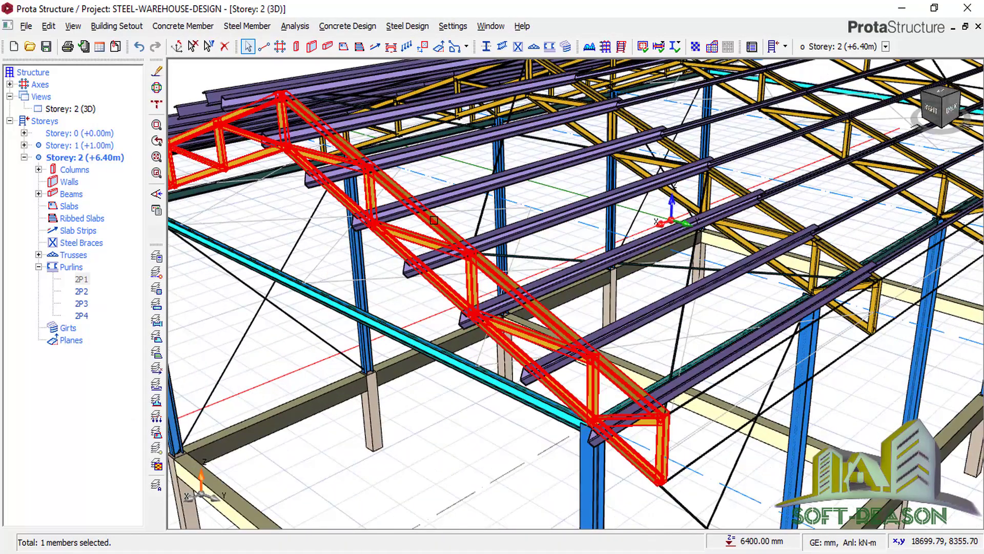
{"action": "left_click", "coordinate": [434, 220]}
{"action": "right_click", "coordinate": [437, 221]}
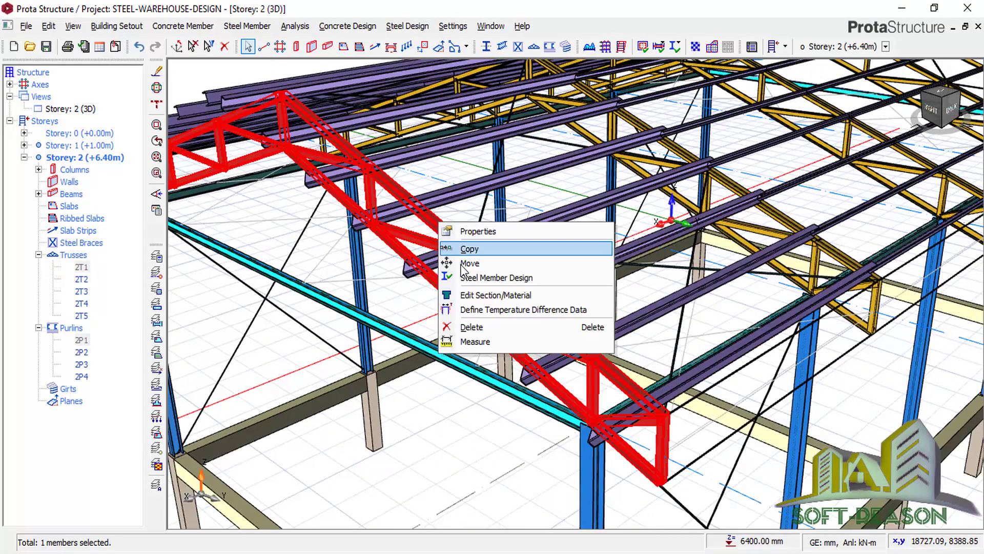
{"action": "left_click", "coordinate": [480, 280]}
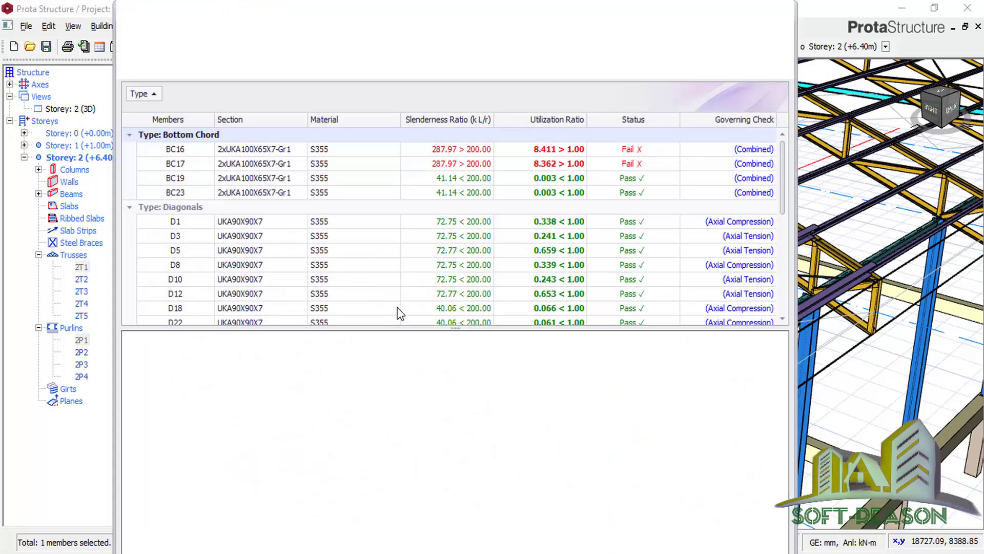
{"action": "scroll", "coordinate": [455, 301], "scroll_direction": "down", "scroll_amount": 1}
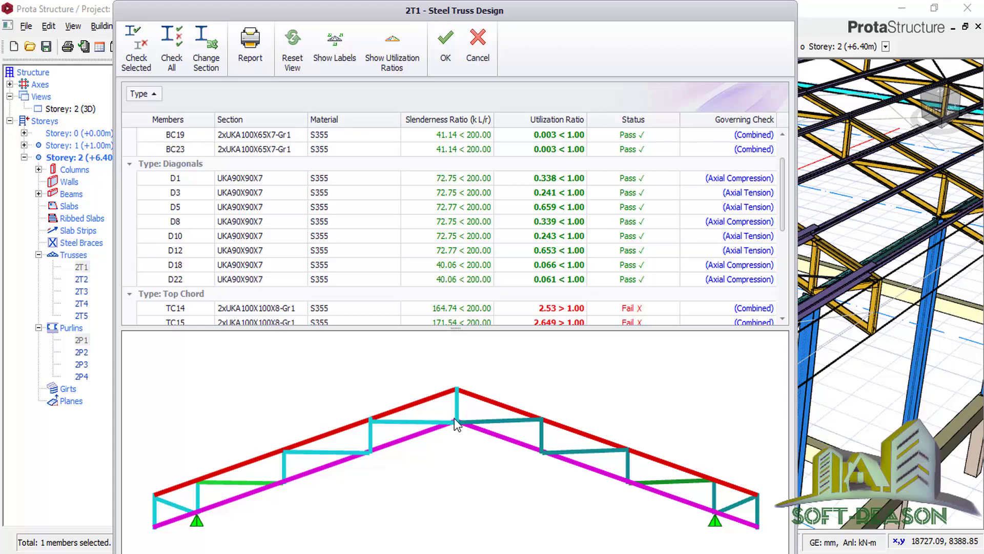
{"action": "scroll", "coordinate": [385, 276], "scroll_direction": "down", "scroll_amount": 2}
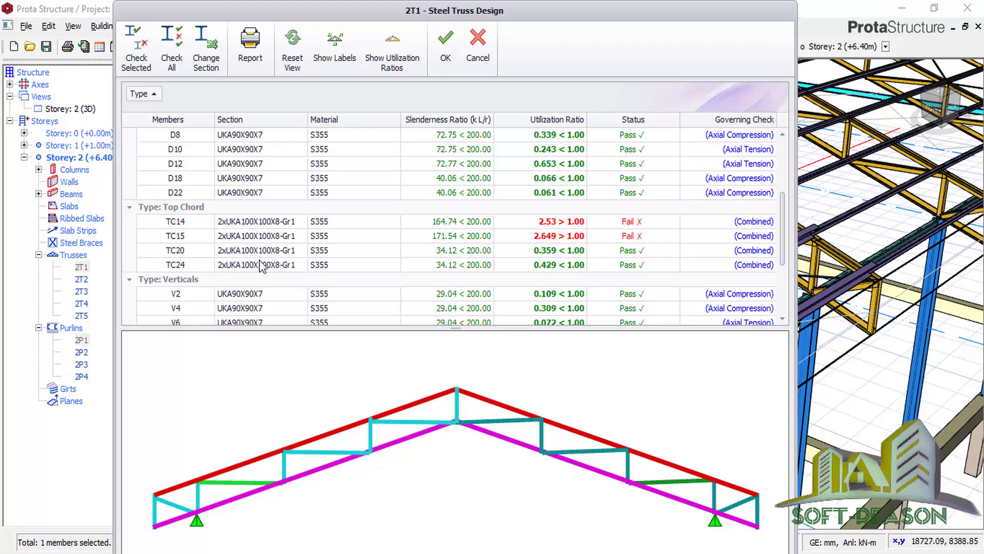
- Examine the slenderness and utilization ratios of the truss's top chord and vertical members, and return to the bottom chord results
{"action": "left_click", "coordinate": [560, 224]}
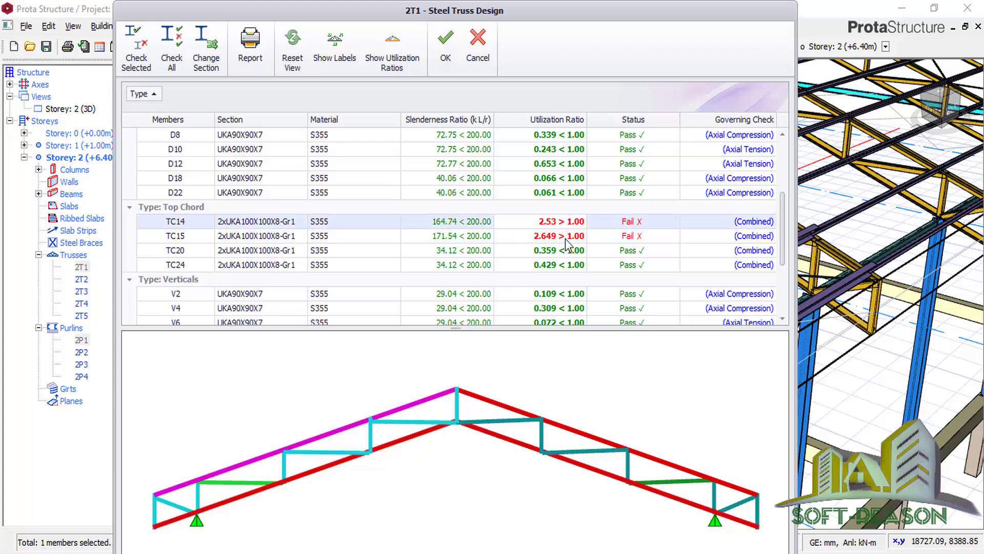
{"action": "left_click", "coordinate": [573, 264]}
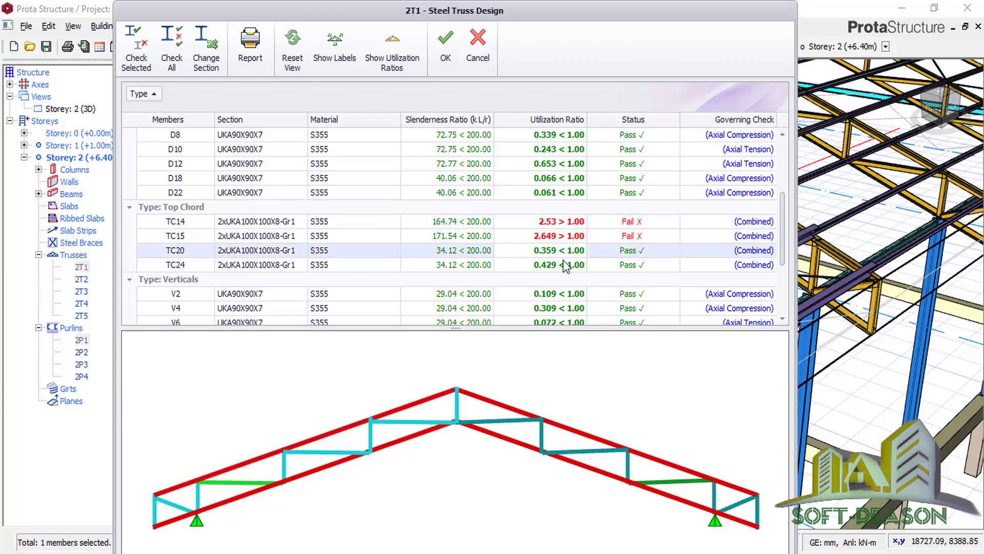
{"action": "scroll", "coordinate": [561, 270], "scroll_direction": "down", "scroll_amount": 2}
{"action": "scroll", "coordinate": [508, 305], "scroll_direction": "down", "scroll_amount": 2}
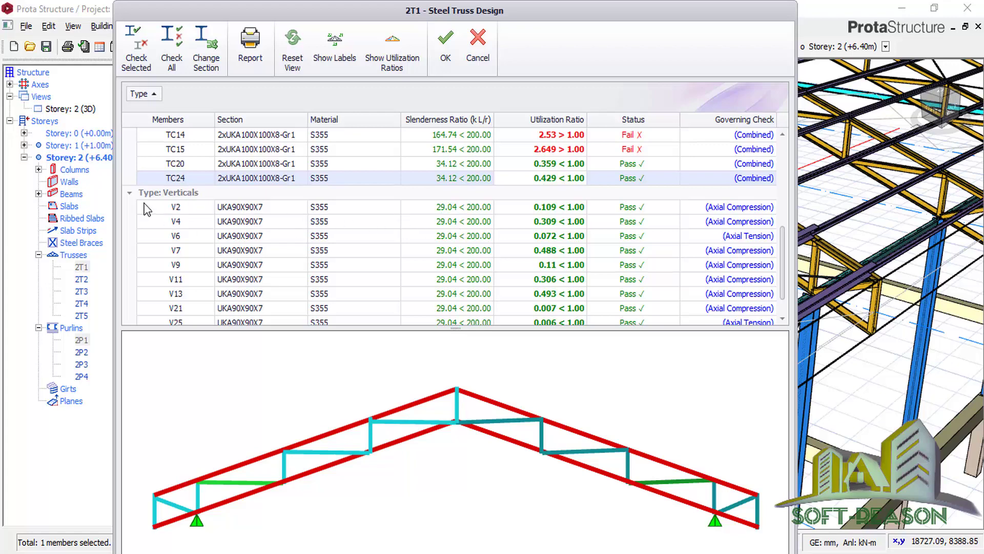
{"action": "scroll", "coordinate": [621, 267], "scroll_direction": "down", "scroll_amount": 1}
{"action": "scroll", "coordinate": [620, 268], "scroll_direction": "up", "scroll_amount": 5}
{"action": "scroll", "coordinate": [615, 224], "scroll_direction": "up", "scroll_amount": 2}
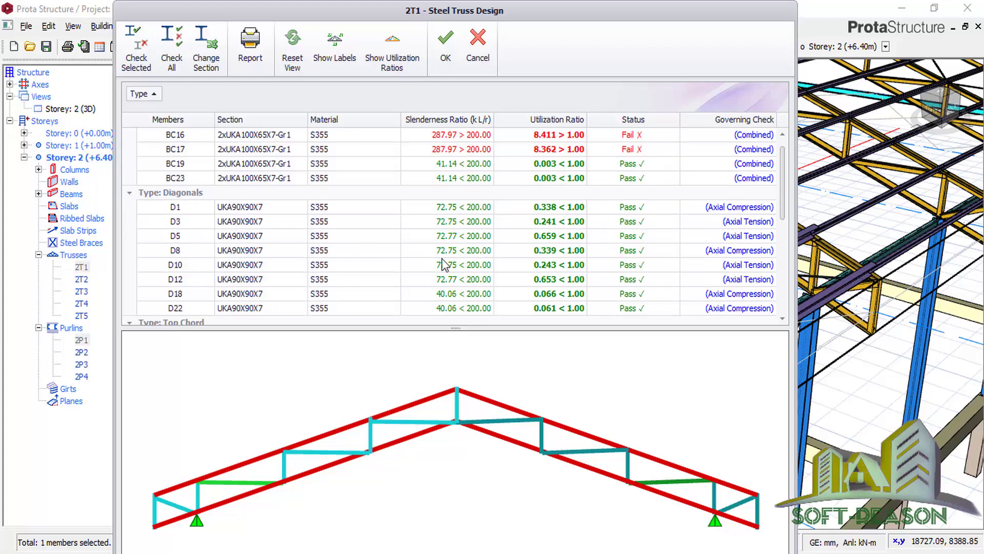
- Examine the slenderness, utilization and pass/fail status of bottom chord members BC16, BC19 and BC23 alongside the diagonals
{"action": "scroll", "coordinate": [385, 220], "scroll_direction": "down", "scroll_amount": 1}
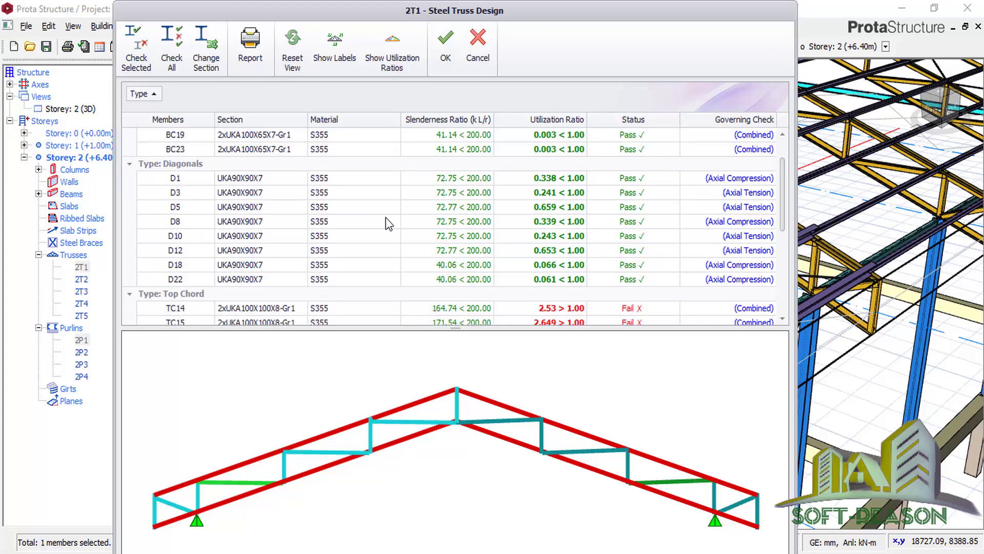
{"action": "scroll", "coordinate": [379, 188], "scroll_direction": "up", "scroll_amount": 2}
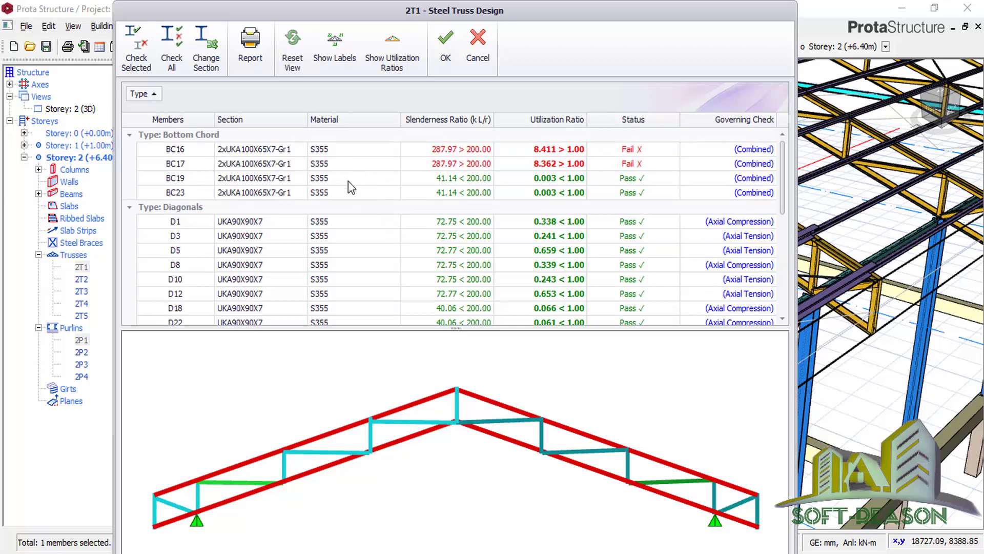
{"action": "left_click", "coordinate": [329, 122]}
{"action": "left_click", "coordinate": [331, 152]}
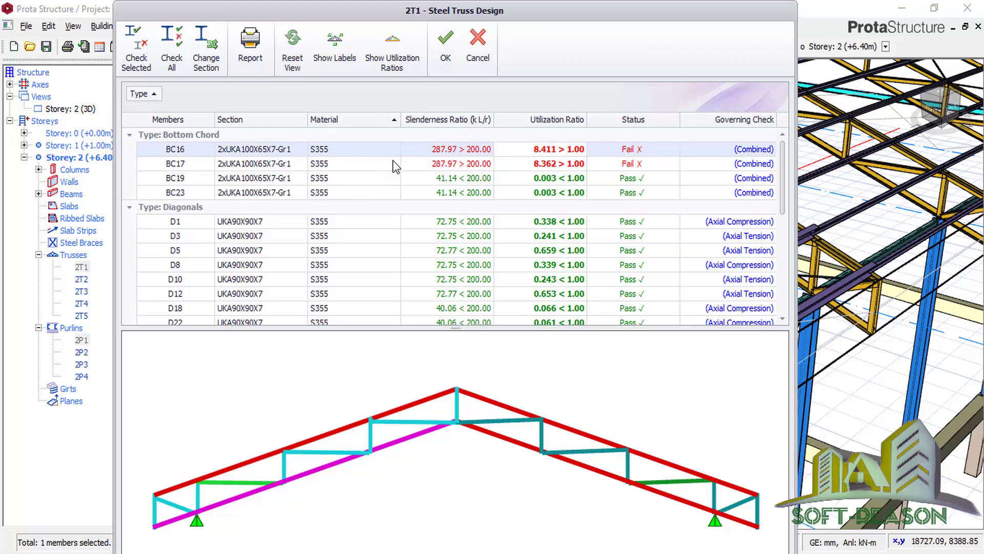
{"action": "left_click", "coordinate": [447, 182]}
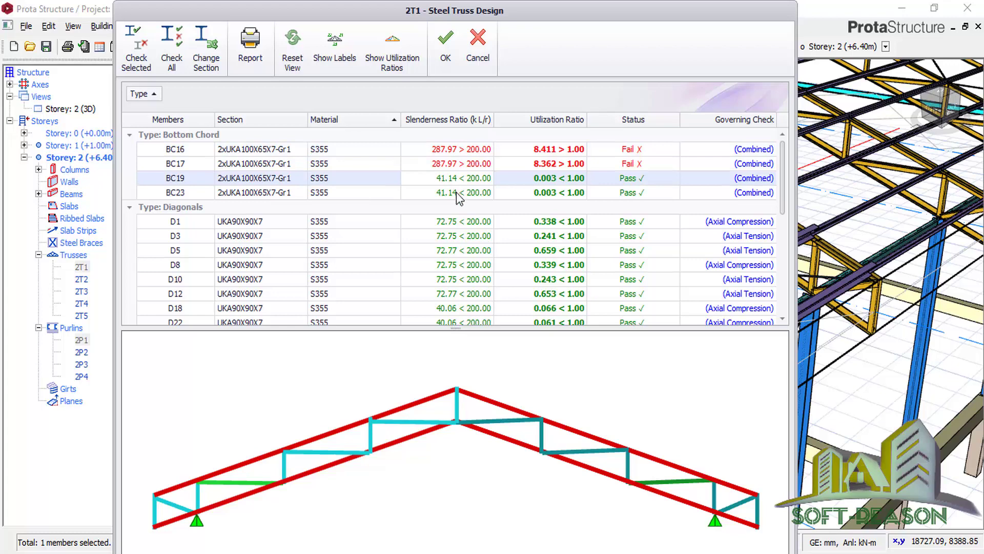
{"action": "left_click", "coordinate": [456, 193]}
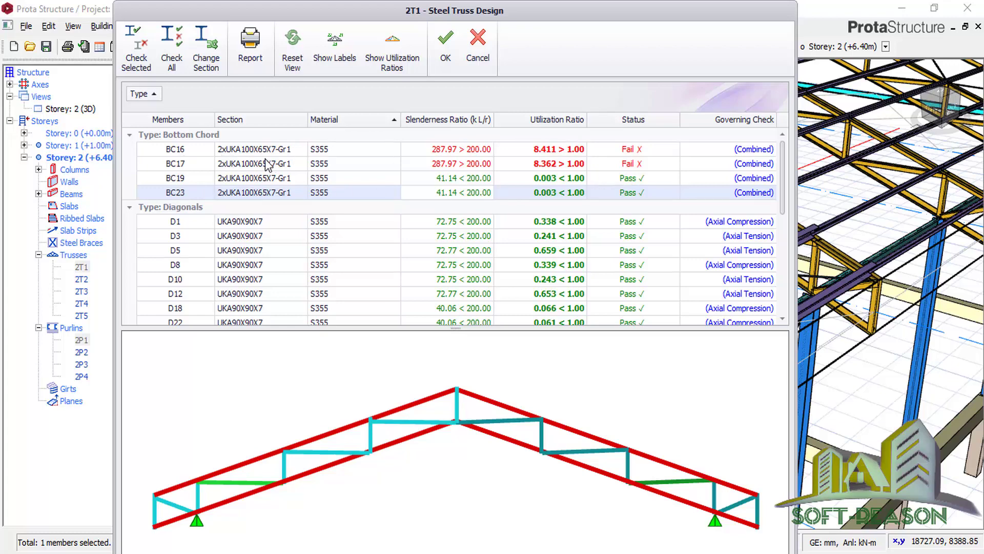
- Change the section of bottom chord member BC16 to the double angle UKA100X75X8
{"action": "left_click", "coordinate": [254, 150]}
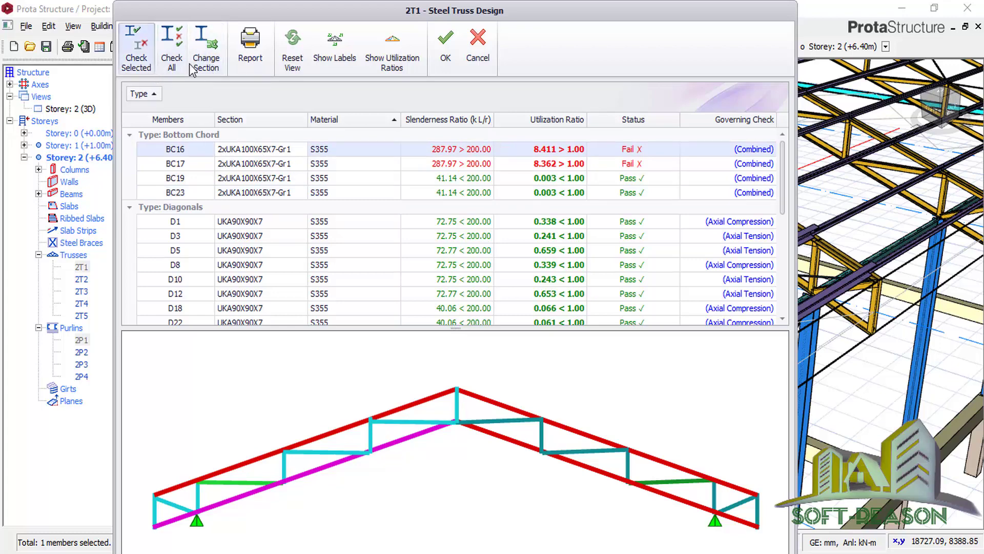
{"action": "left_click", "coordinate": [206, 58]}
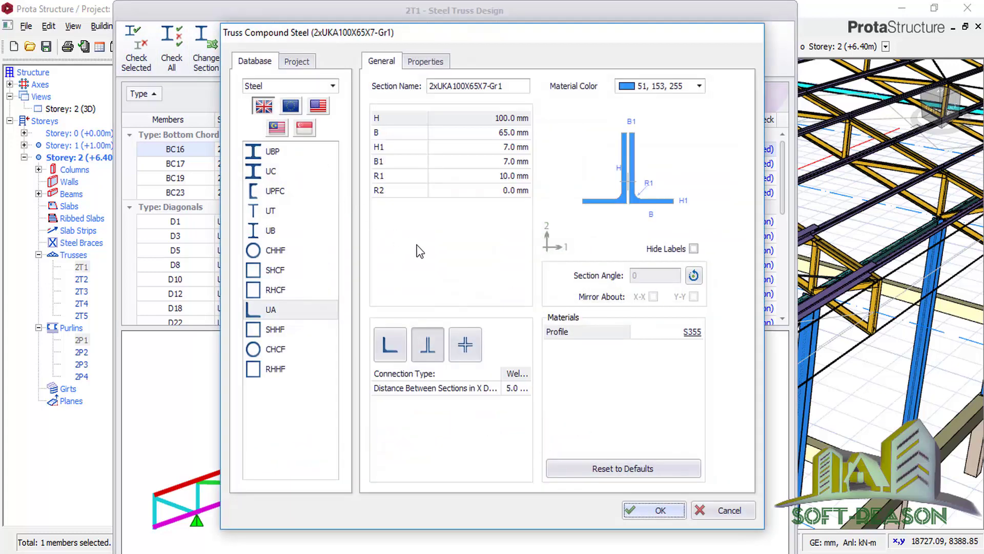
{"action": "left_click", "coordinate": [279, 310]}
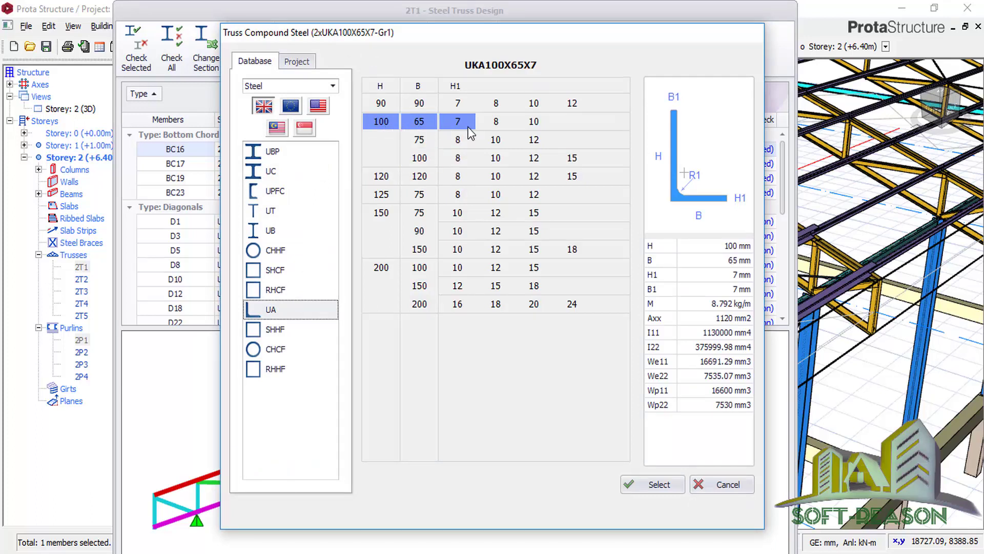
{"action": "left_click", "coordinate": [421, 140]}
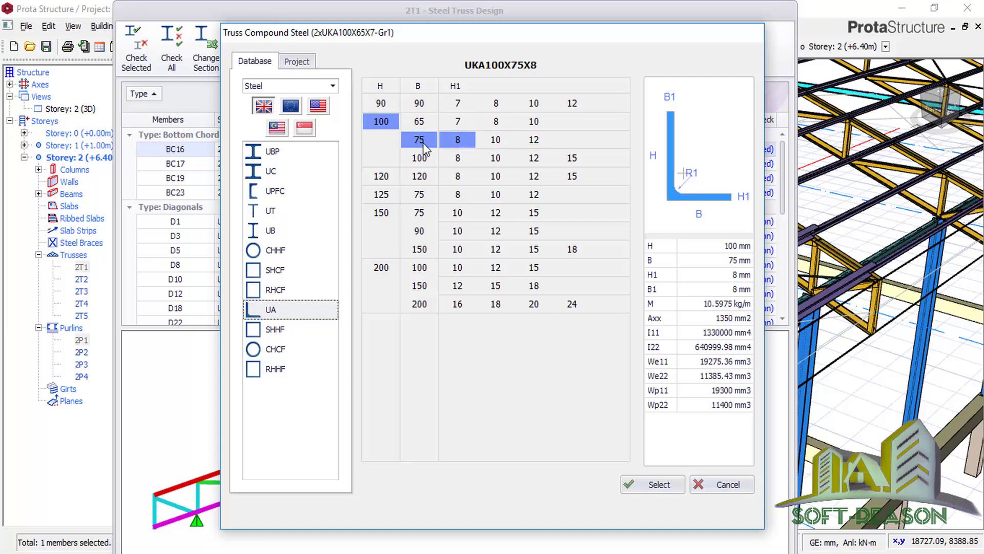
{"action": "left_click", "coordinate": [660, 486]}
{"action": "left_click", "coordinate": [638, 513]}
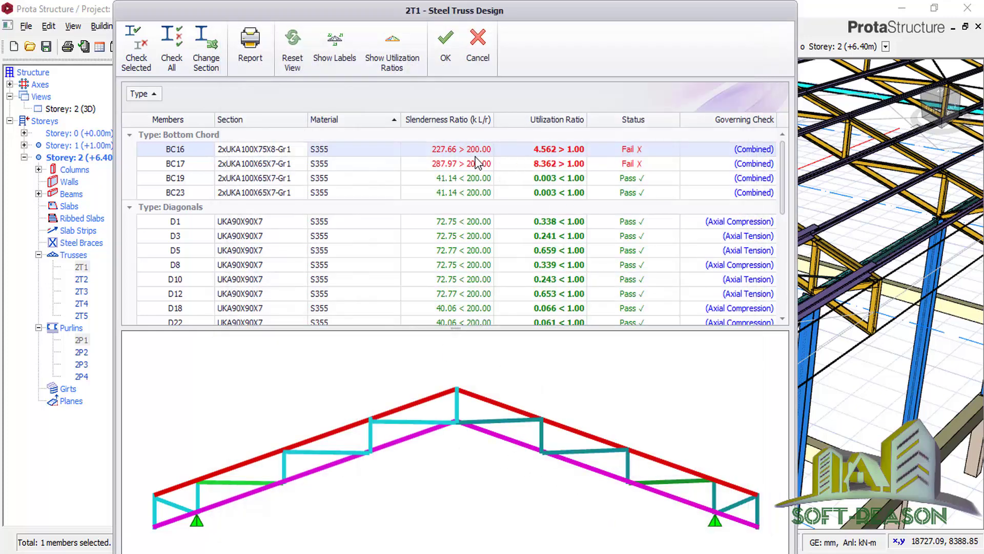
- Change bottom chord member BC16 to the double angle section UKA100X100X8
{"action": "left_click", "coordinate": [207, 72]}
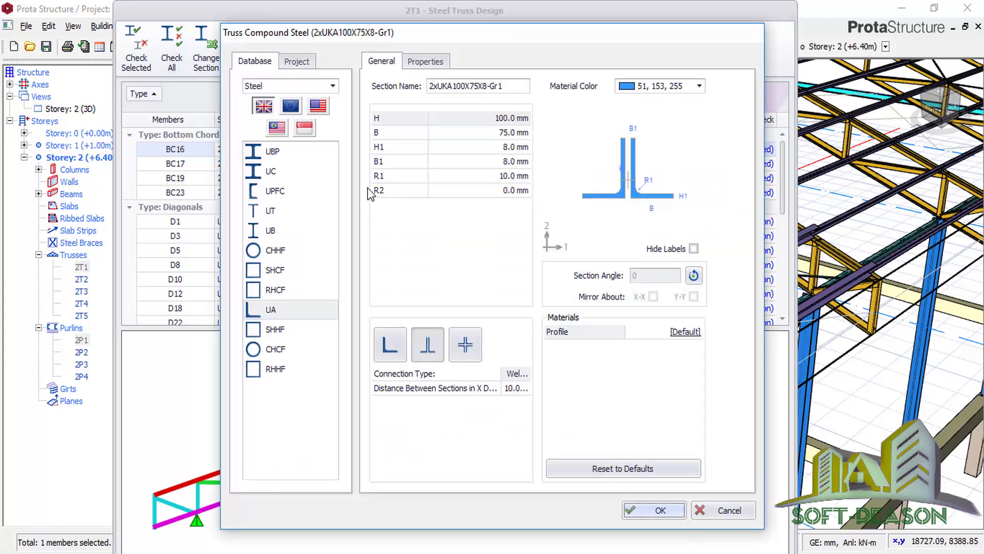
{"action": "left_click", "coordinate": [259, 310]}
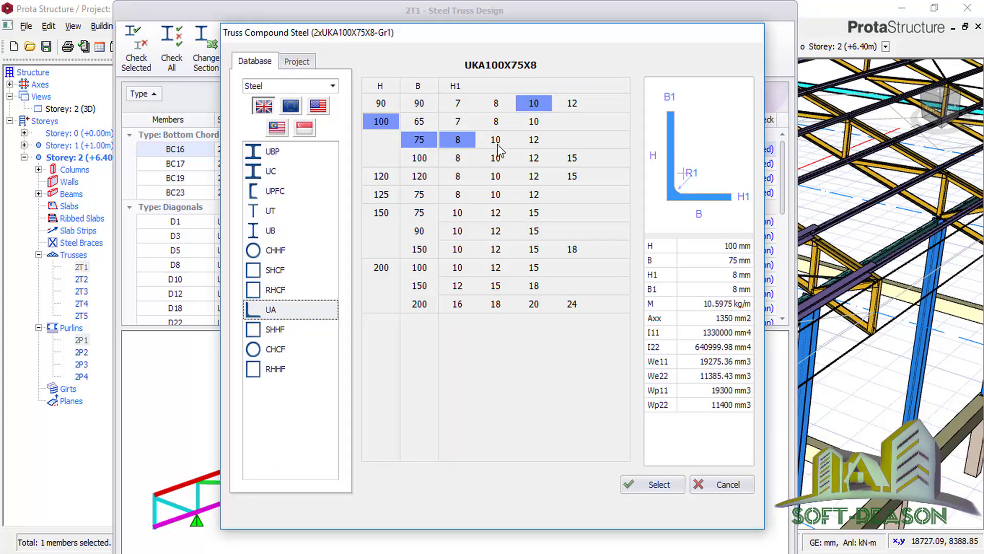
{"action": "left_click", "coordinate": [450, 164]}
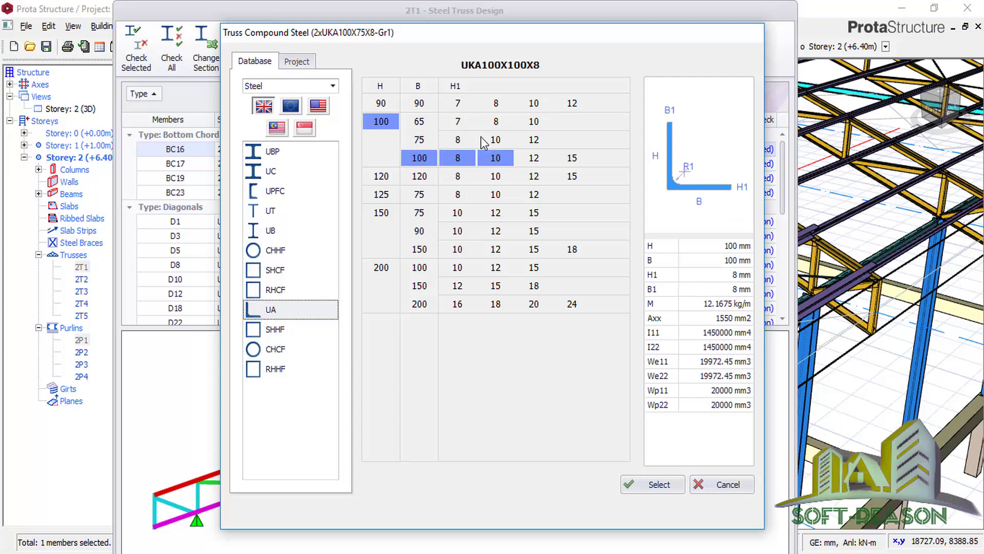
{"action": "left_click", "coordinate": [670, 491]}
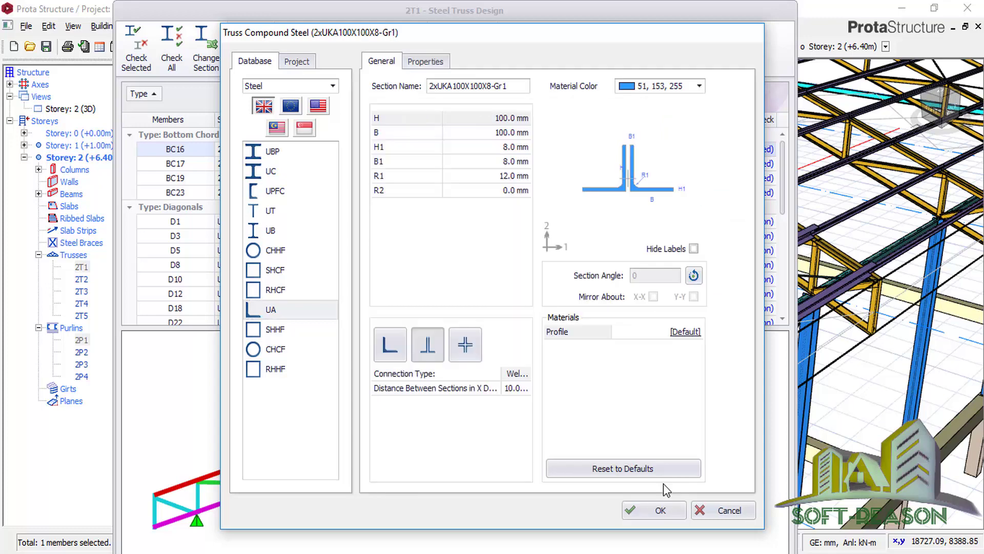
{"action": "left_click", "coordinate": [660, 510]}
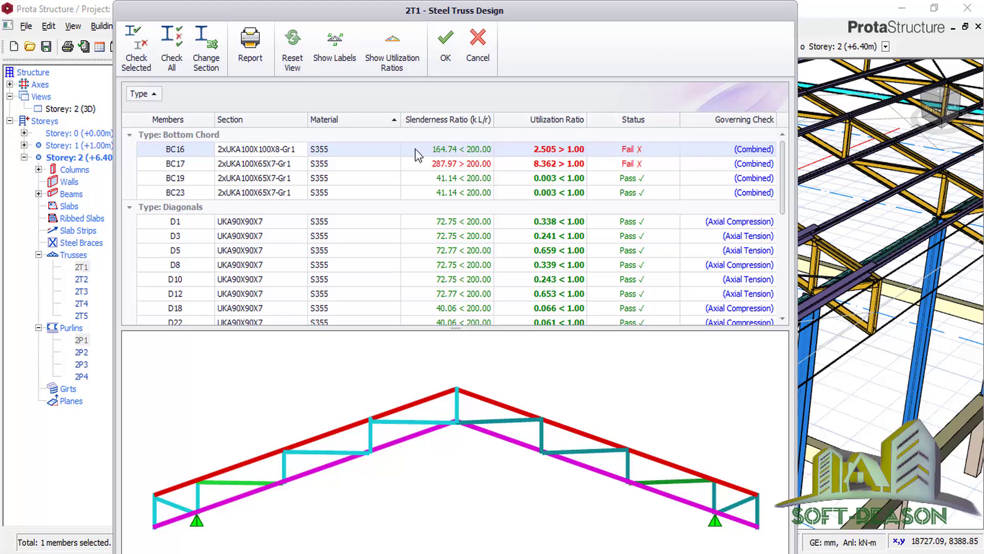
- Enlarge bottom chord member BC16 to the double angle section UKA120X120X8
{"action": "left_click", "coordinate": [205, 52]}
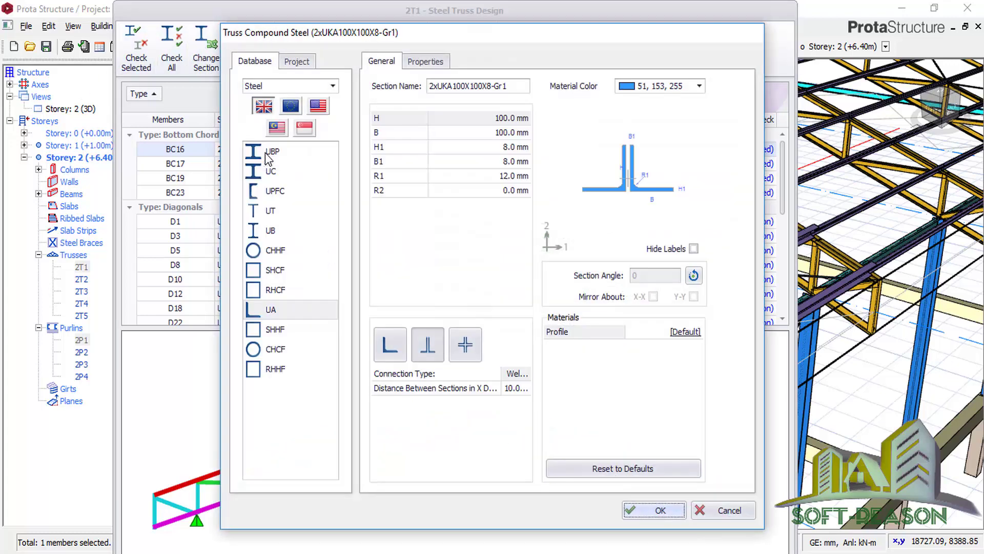
{"action": "left_click", "coordinate": [261, 310]}
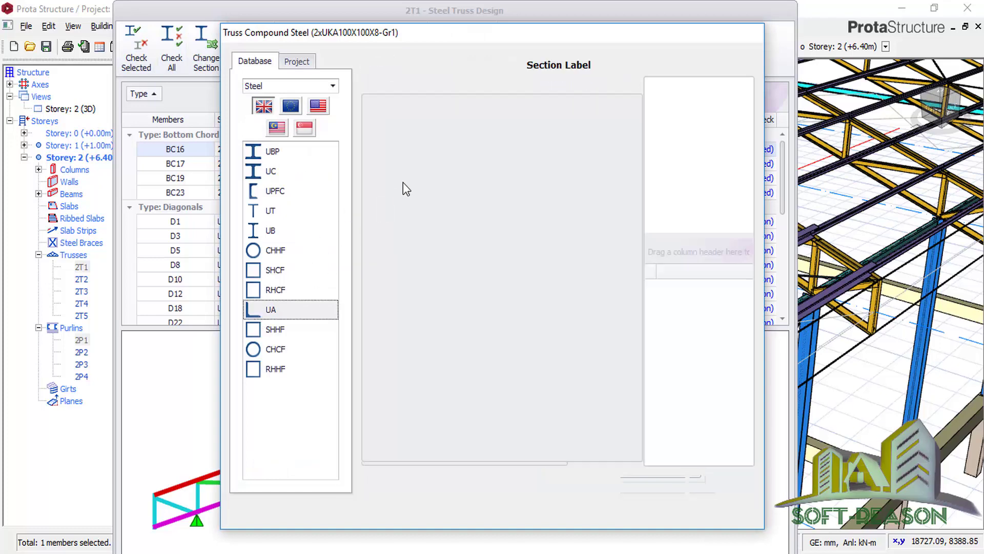
{"action": "left_click", "coordinate": [382, 177]}
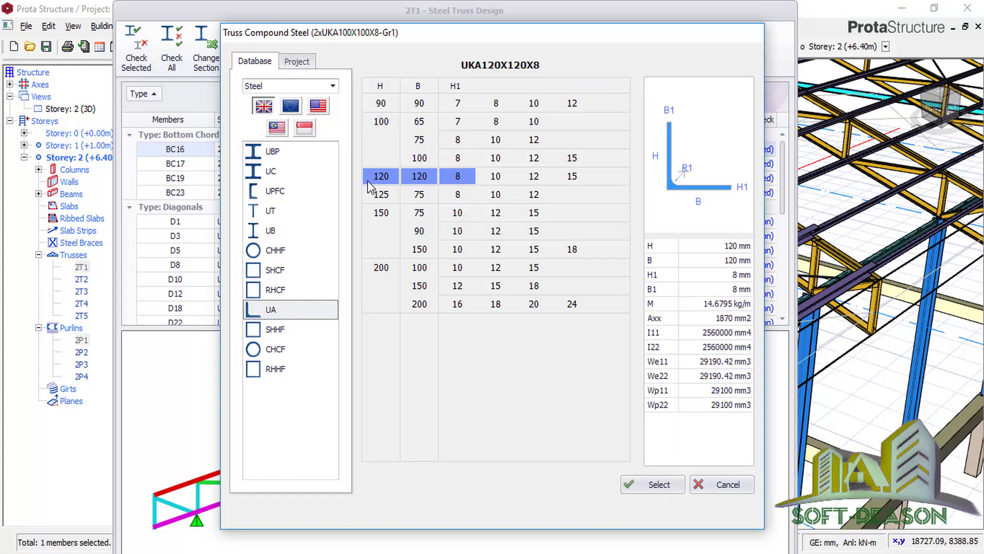
{"action": "left_click", "coordinate": [659, 484]}
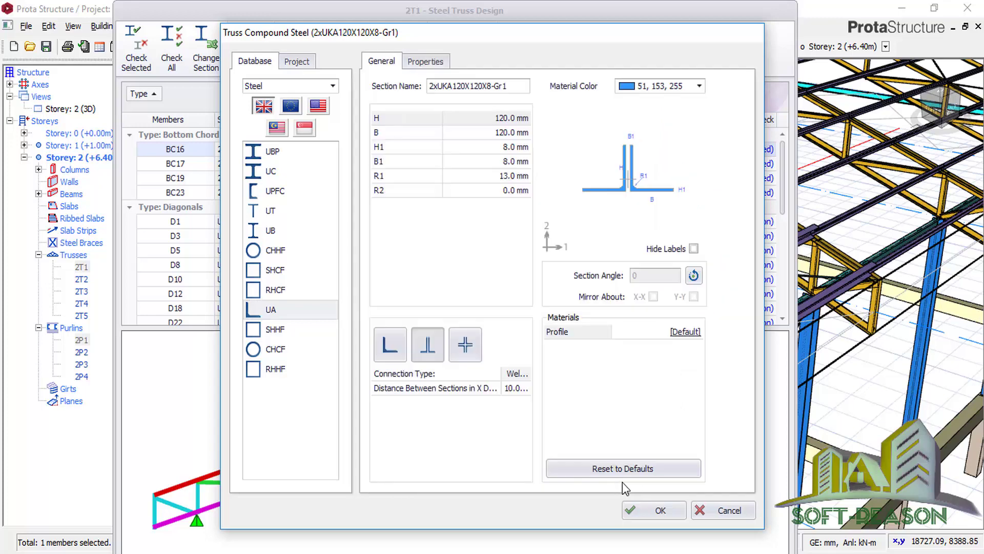
{"action": "left_click", "coordinate": [639, 503]}
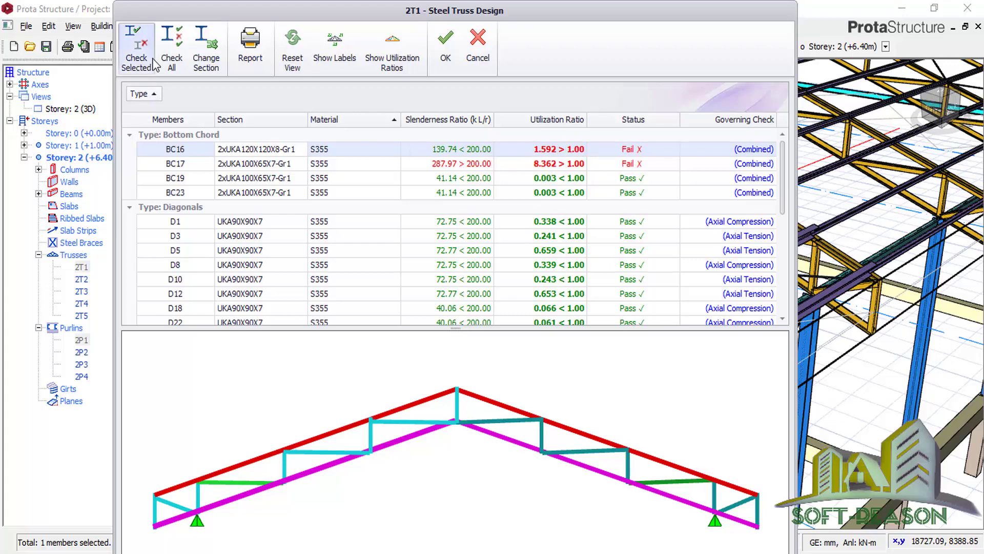
- Try the unequal double angle section UKA125X75X8 on bottom chord member BC16
{"action": "left_click", "coordinate": [206, 51]}
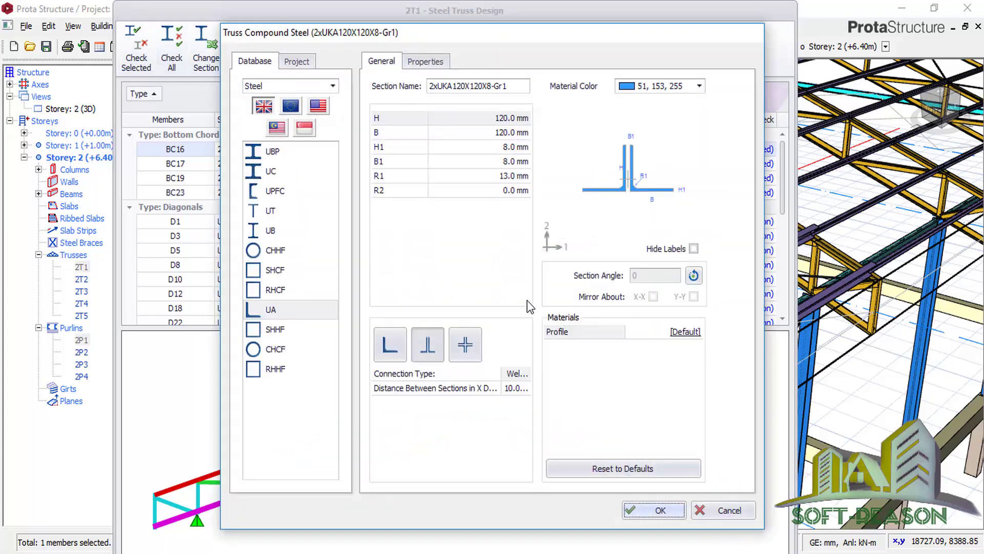
{"action": "left_click", "coordinate": [289, 310]}
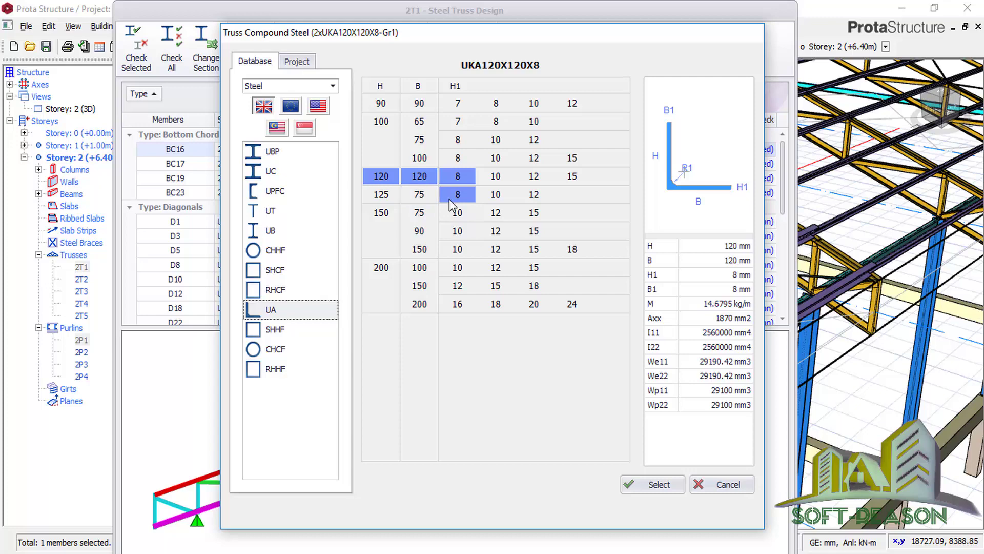
{"action": "left_click", "coordinate": [419, 195]}
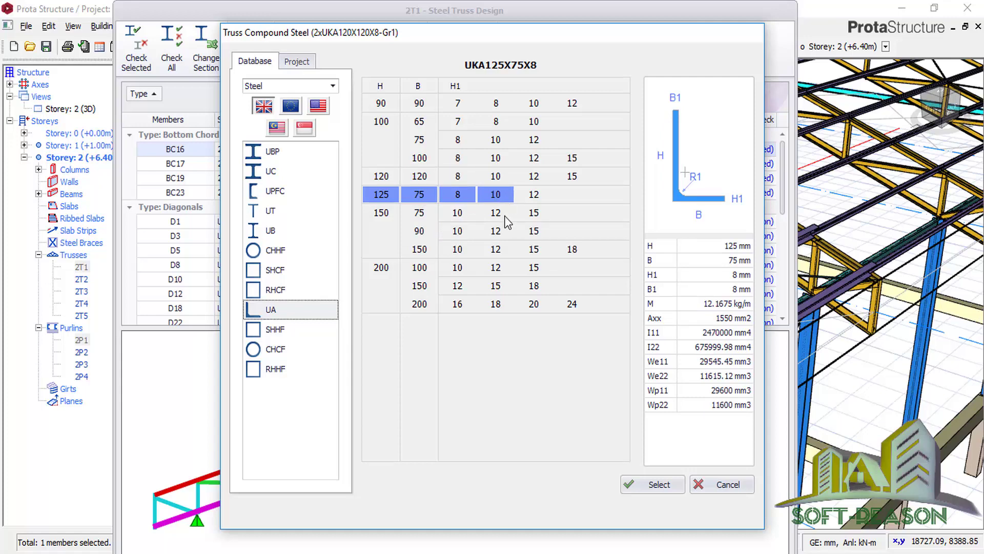
{"action": "left_click", "coordinate": [653, 484]}
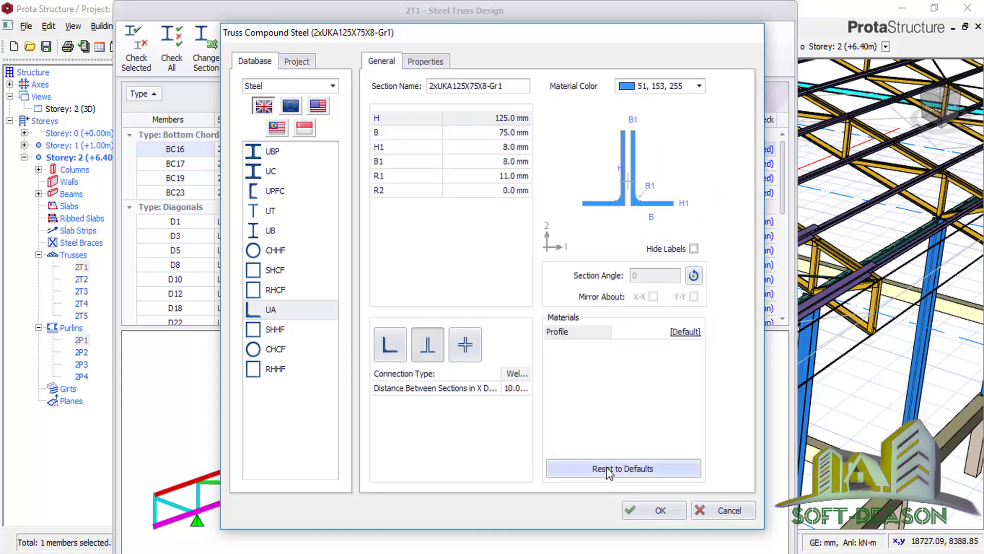
{"action": "left_click", "coordinate": [639, 510]}
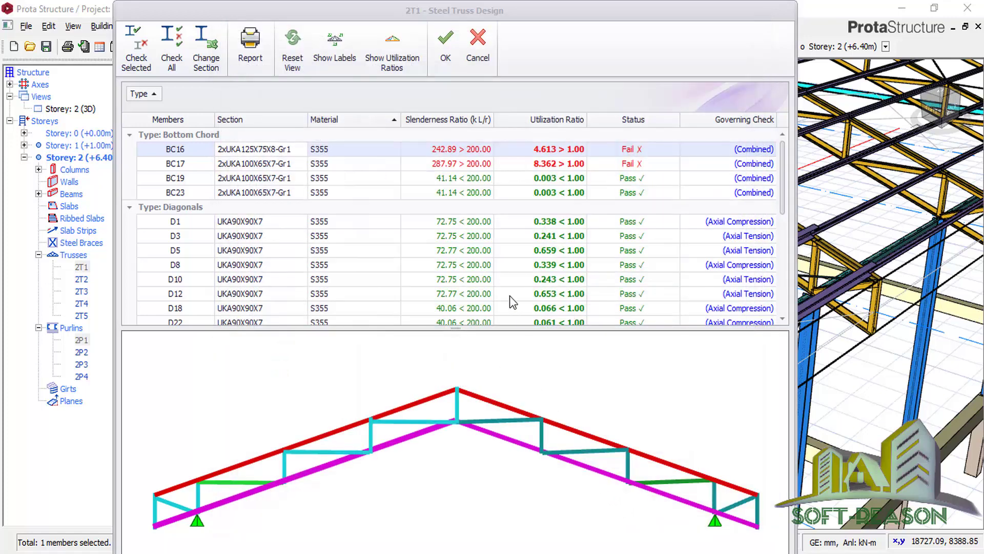
- Change the section of bottom chord member BC17 to the double angle UKA100X100X10
{"action": "left_click", "coordinate": [444, 164]}
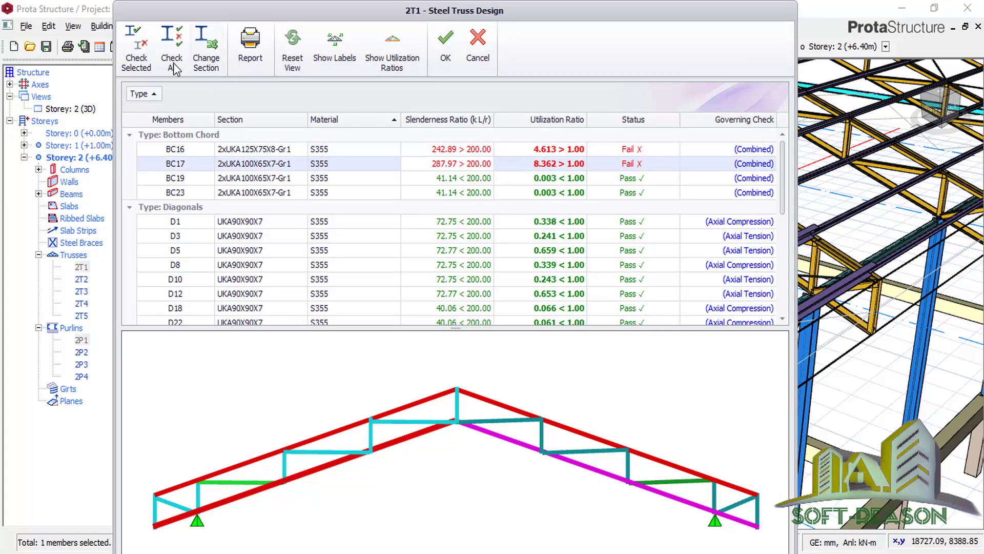
{"action": "left_click", "coordinate": [207, 55]}
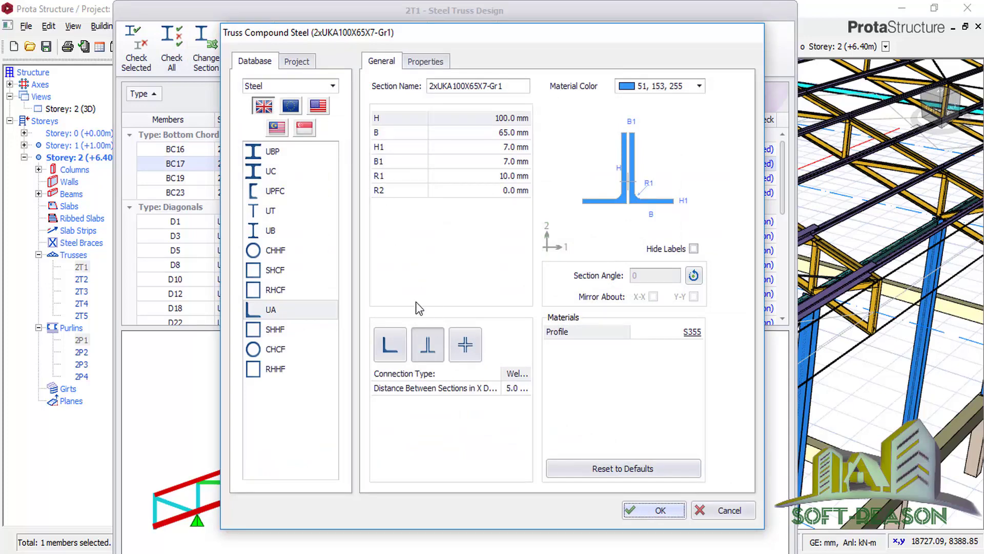
{"action": "left_click", "coordinate": [275, 311]}
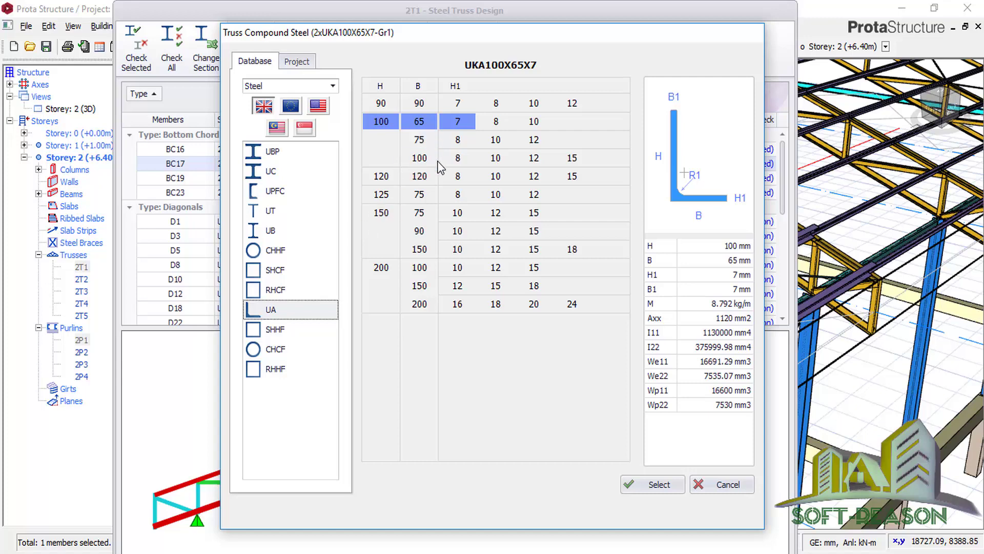
{"action": "left_click", "coordinate": [424, 159]}
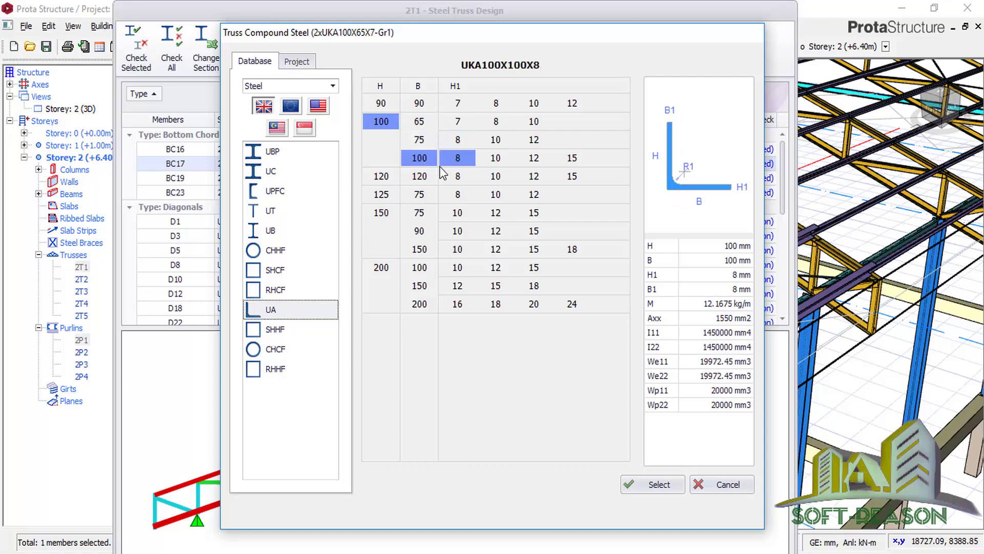
{"action": "left_click", "coordinate": [503, 161]}
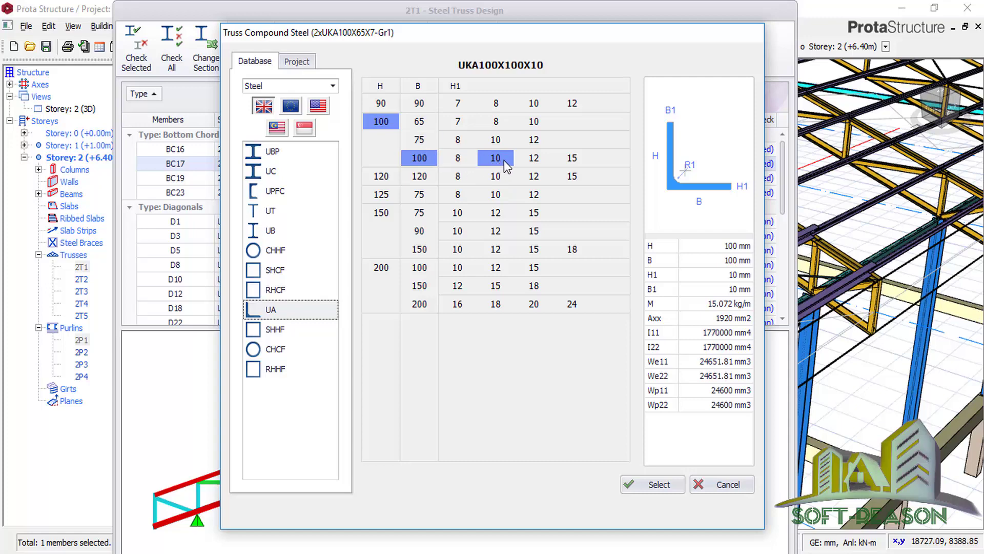
{"action": "left_click", "coordinate": [654, 484]}
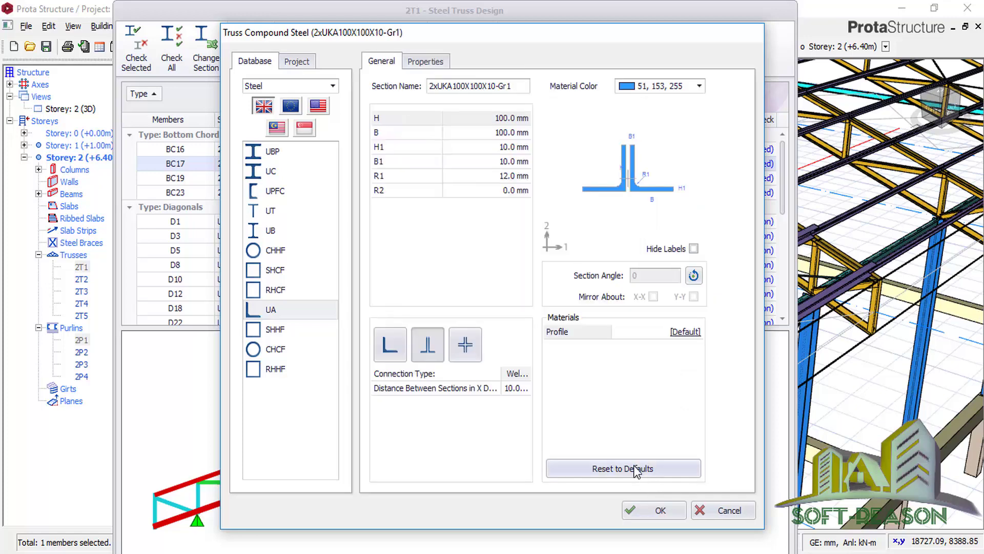
{"action": "left_click", "coordinate": [650, 507]}
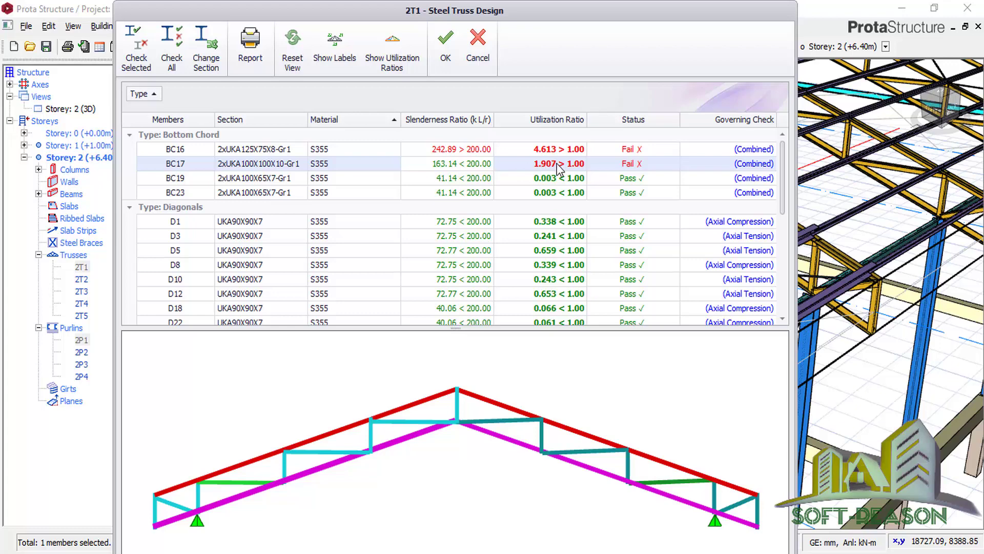
- Change the section of bottom chord member BC17 to the double angle UKA100X100X12
{"action": "left_click", "coordinate": [207, 56]}
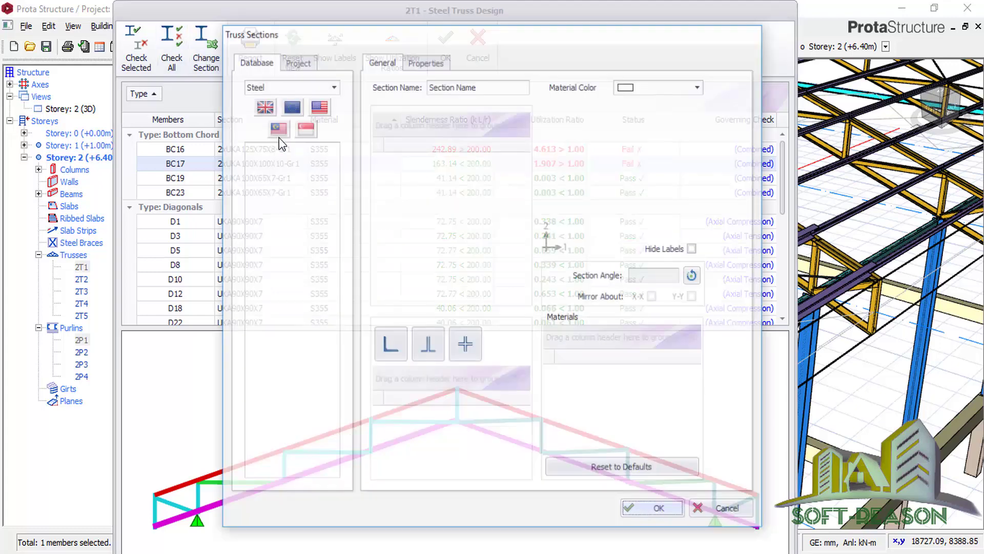
{"action": "left_click", "coordinate": [252, 307]}
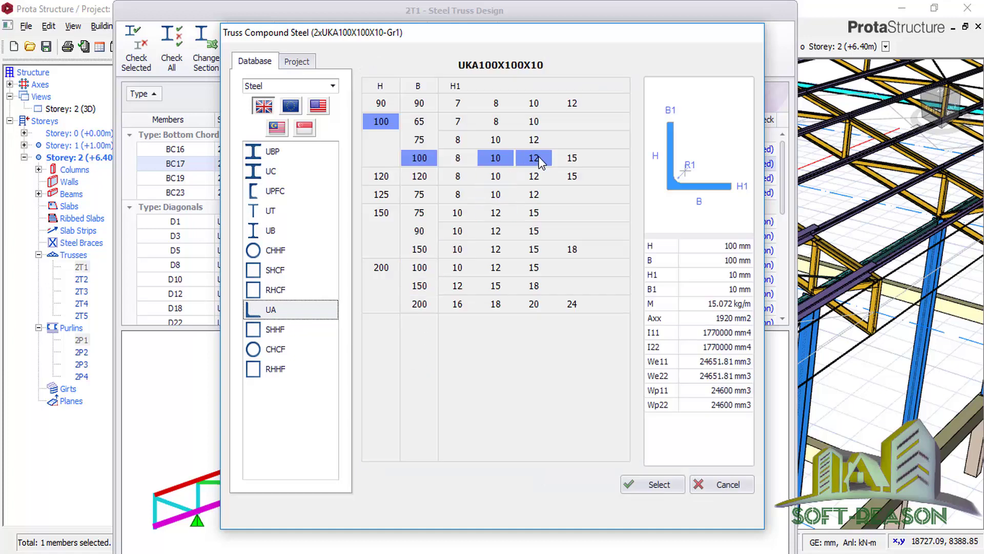
{"action": "left_click", "coordinate": [538, 158]}
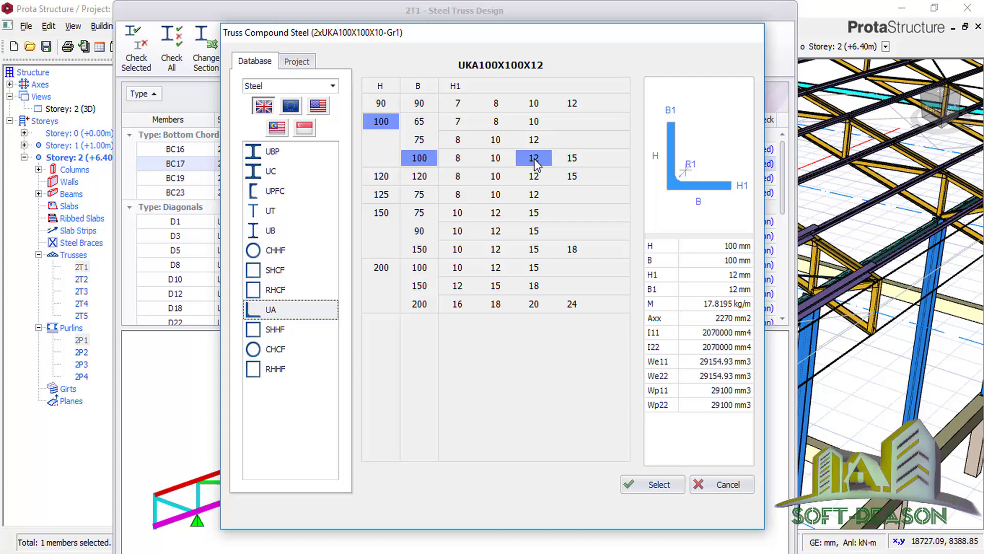
{"action": "left_click", "coordinate": [644, 491]}
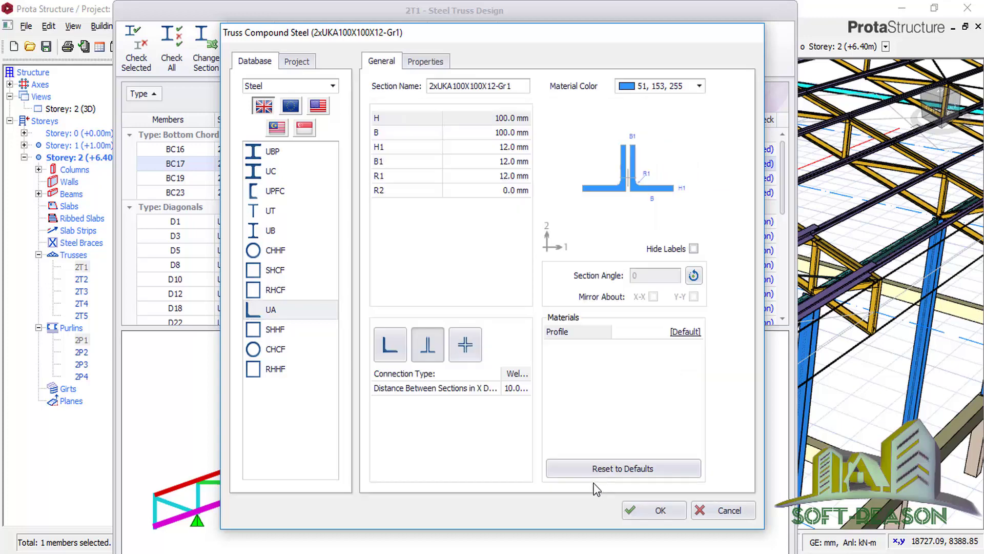
{"action": "left_click", "coordinate": [638, 509]}
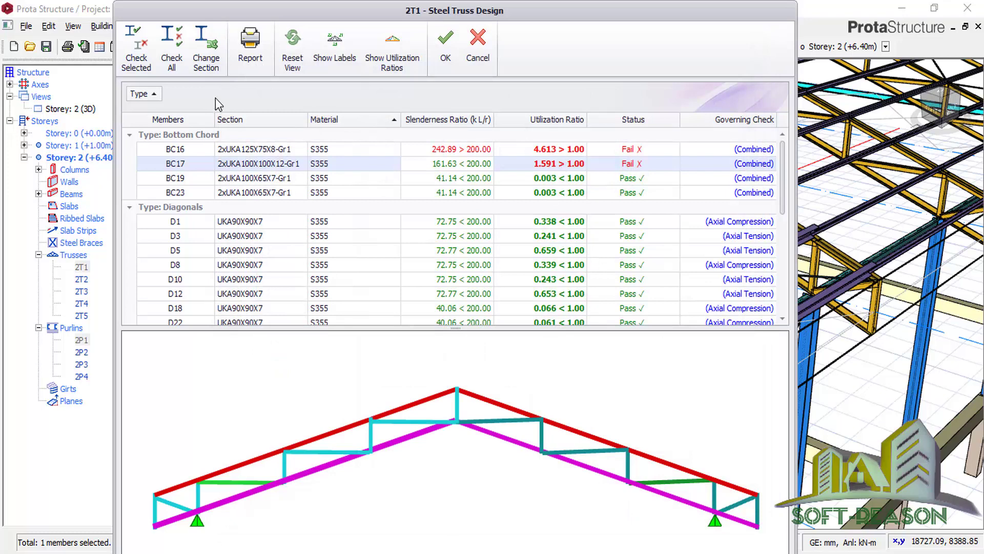
- Thicken bottom chord member BC17 to the double angle section UKA100X100X15
{"action": "left_click", "coordinate": [211, 50]}
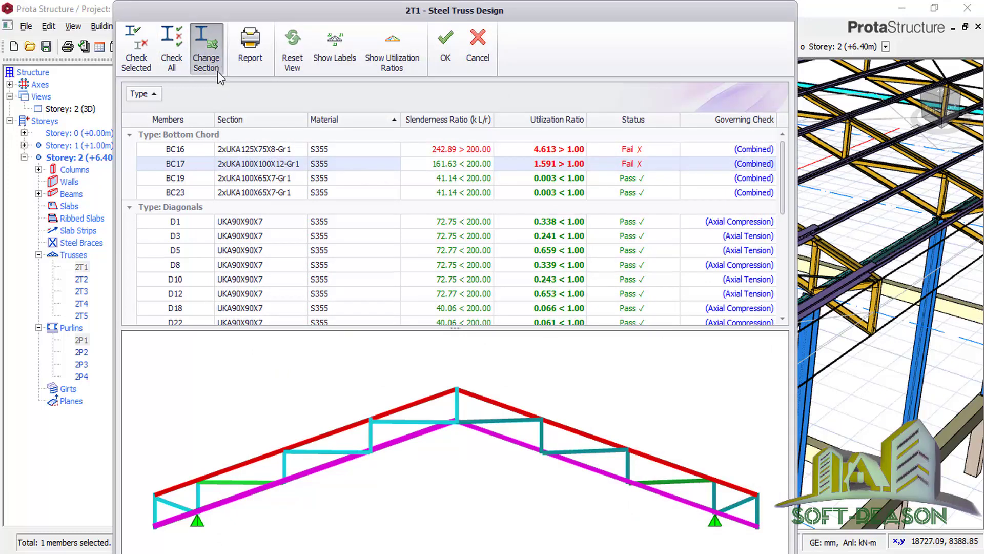
{"action": "left_click", "coordinate": [290, 311]}
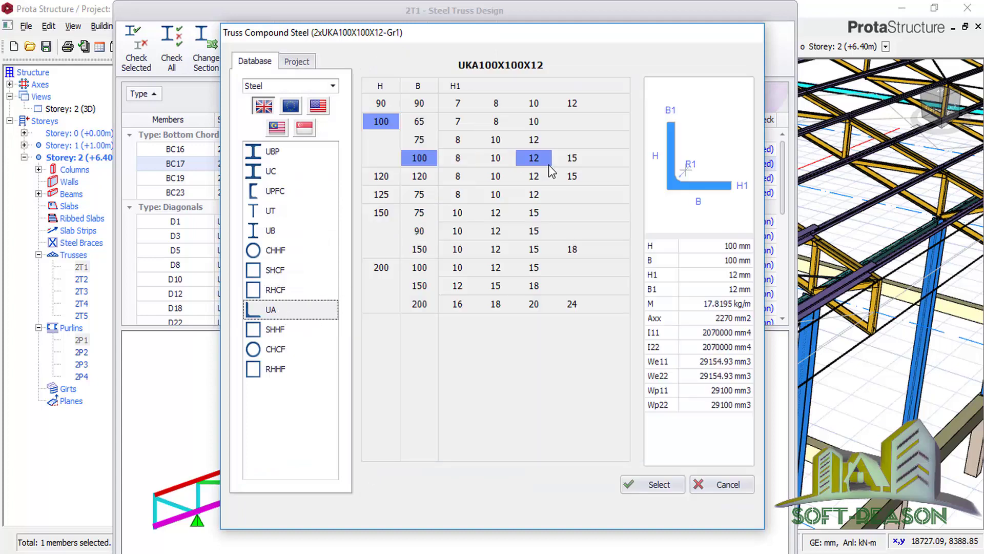
{"action": "left_click", "coordinate": [569, 161]}
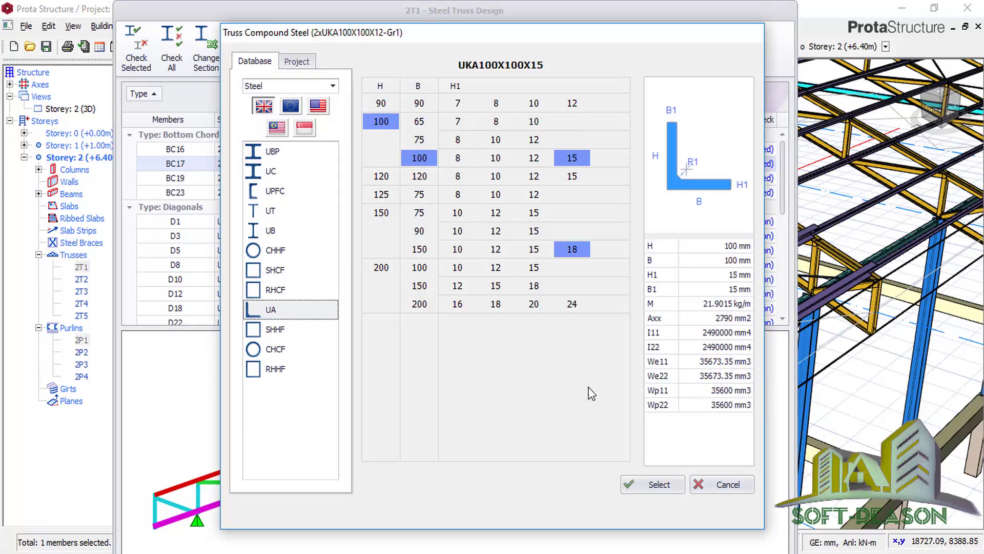
{"action": "left_click", "coordinate": [654, 485]}
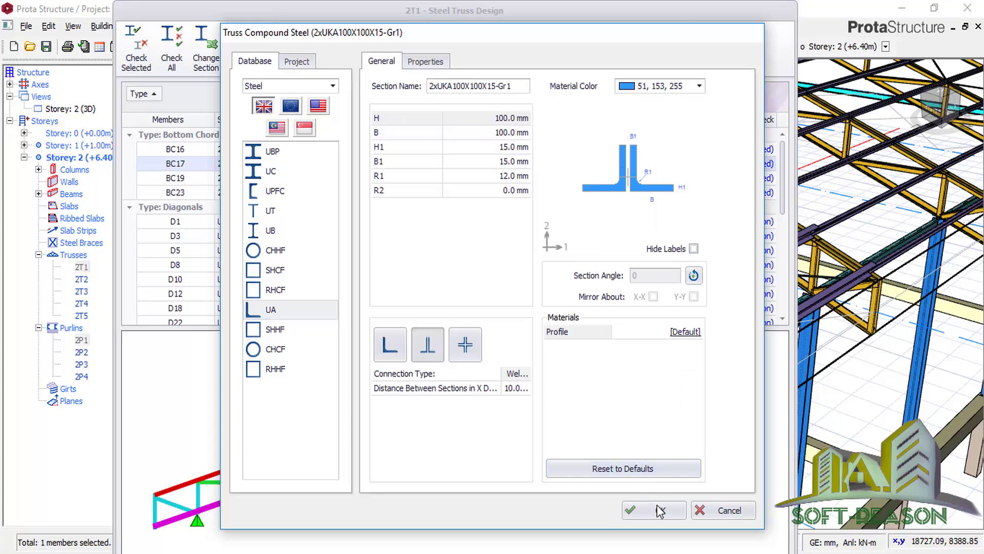
{"action": "left_click", "coordinate": [655, 508]}
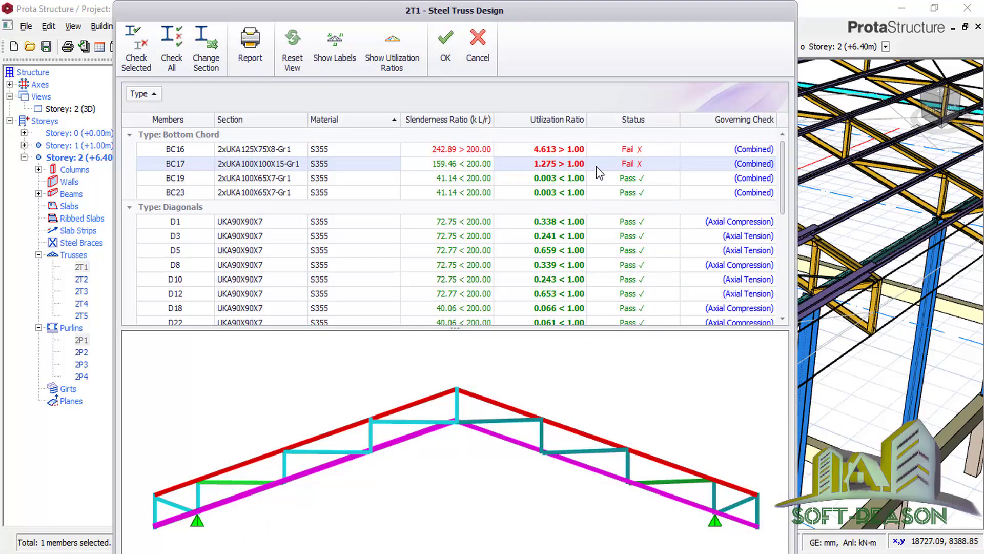
- Try the larger double angle section UKA120X120X8 on bottom chord member BC17
{"action": "left_click", "coordinate": [206, 51]}
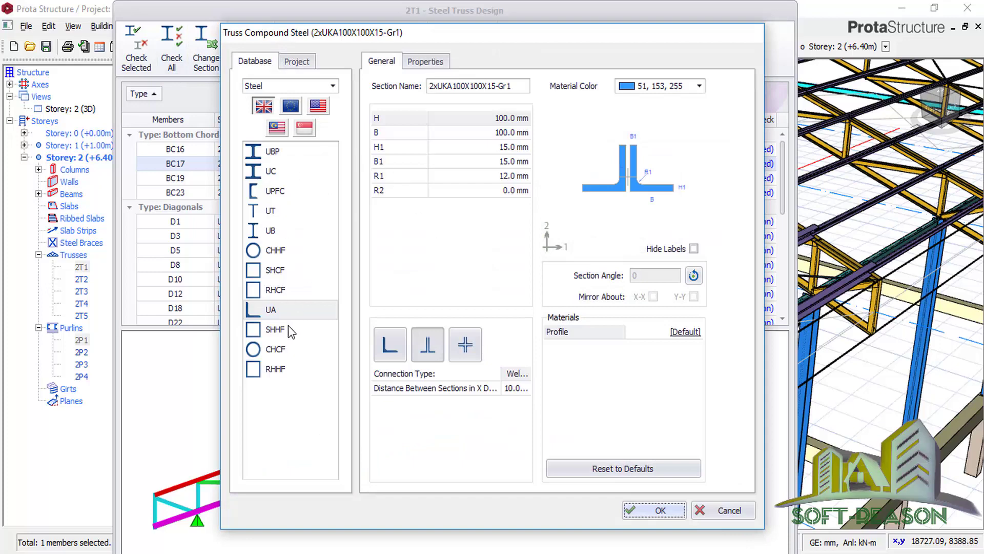
{"action": "left_click", "coordinate": [267, 309]}
{"action": "left_click", "coordinate": [382, 177]}
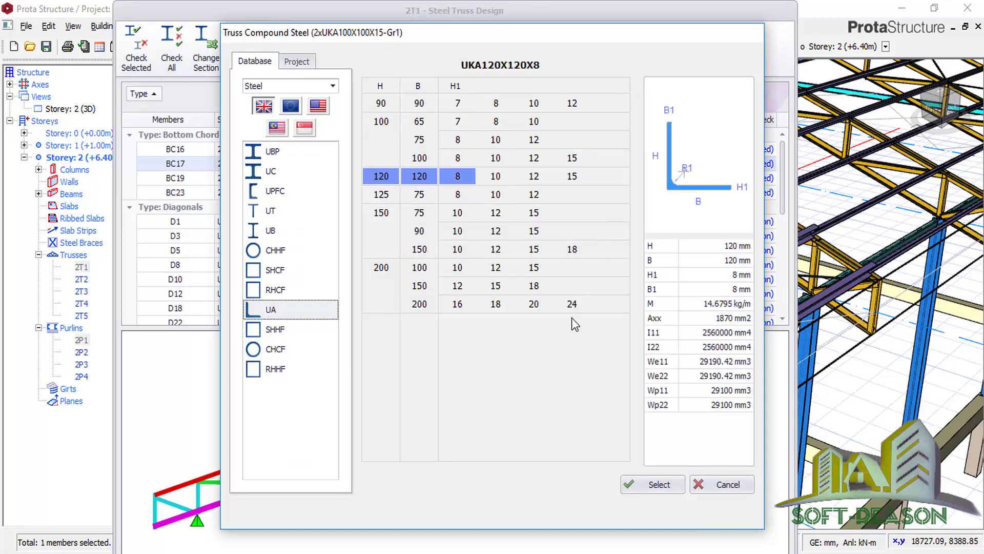
{"action": "left_click", "coordinate": [667, 489]}
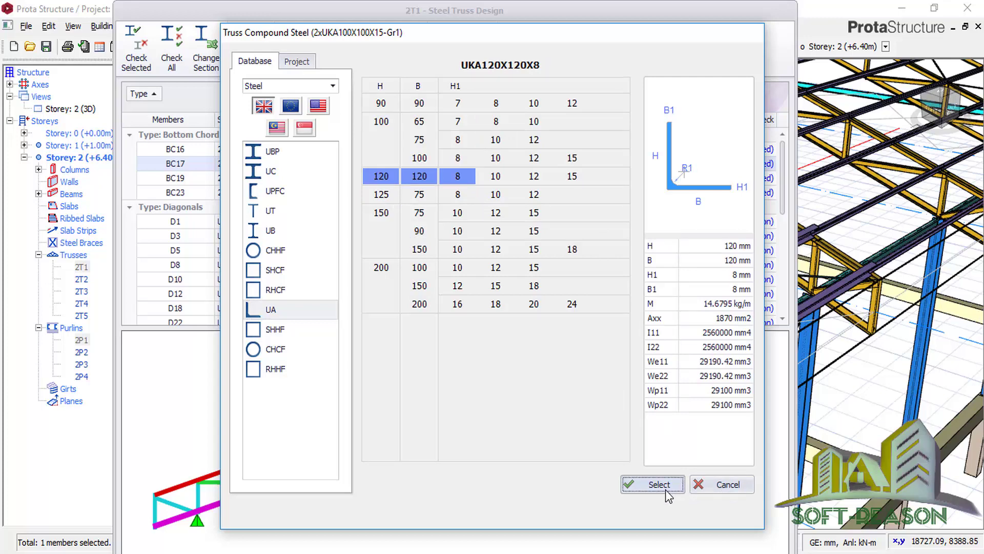
{"action": "left_click", "coordinate": [663, 508]}
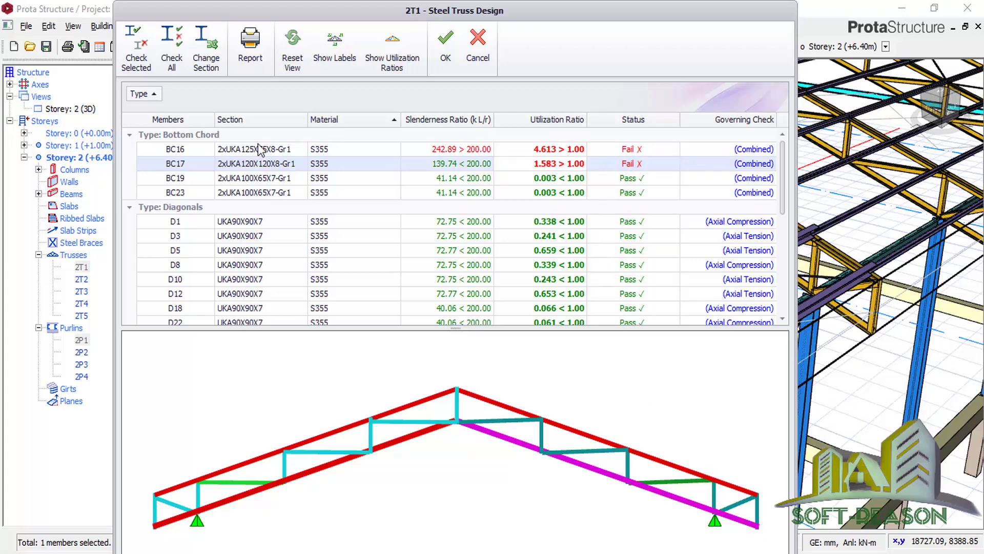
- Open the detailed design check of bottom chord member BC17 and change its section to the double angle UKA120X120X10
{"action": "left_click", "coordinate": [143, 53]}
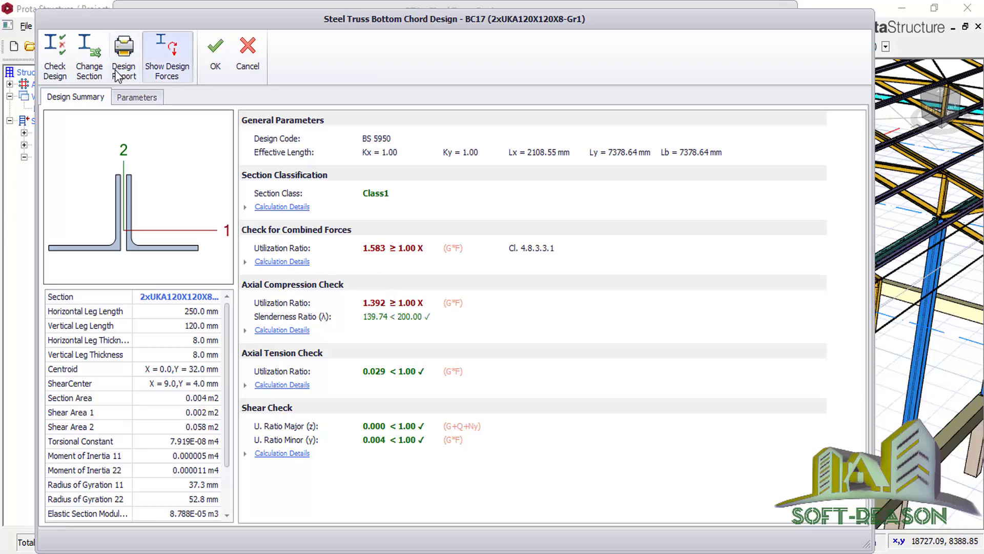
{"action": "left_click", "coordinate": [94, 58]}
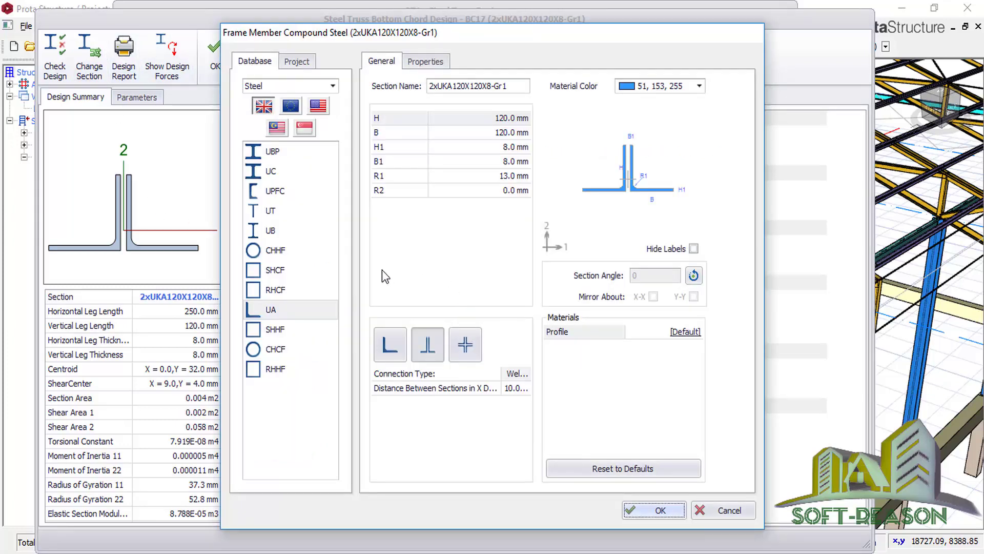
{"action": "left_click", "coordinate": [285, 310]}
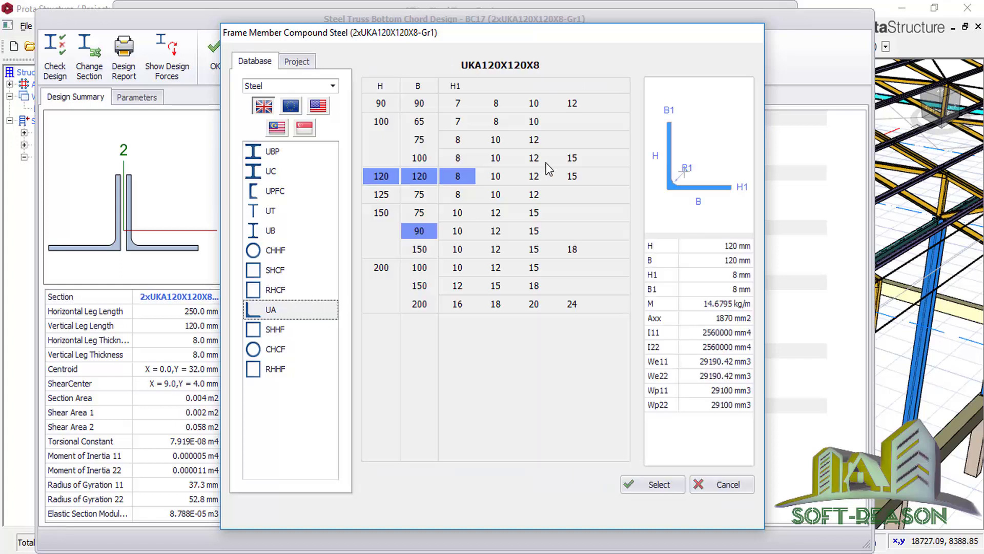
{"action": "left_click", "coordinate": [494, 178]}
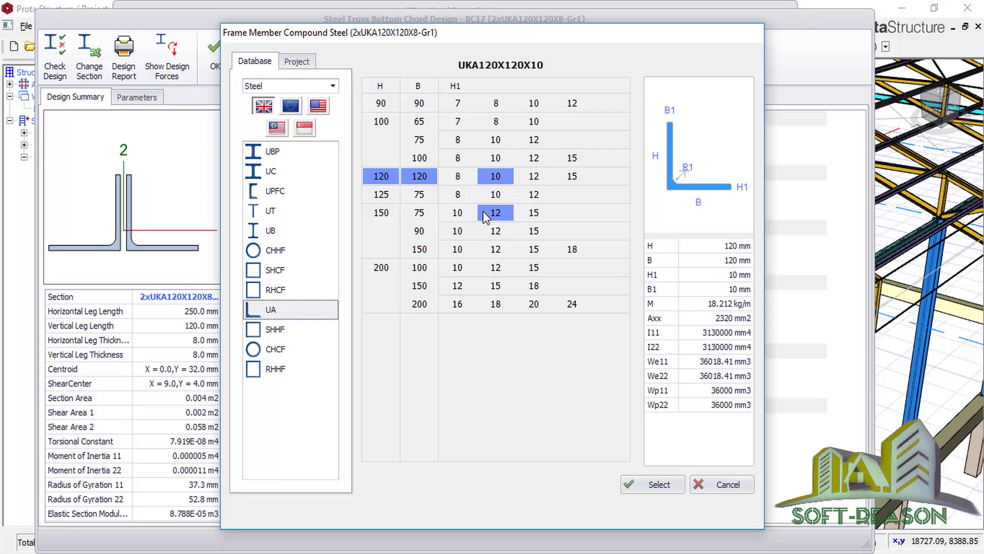
{"action": "left_click", "coordinate": [653, 491]}
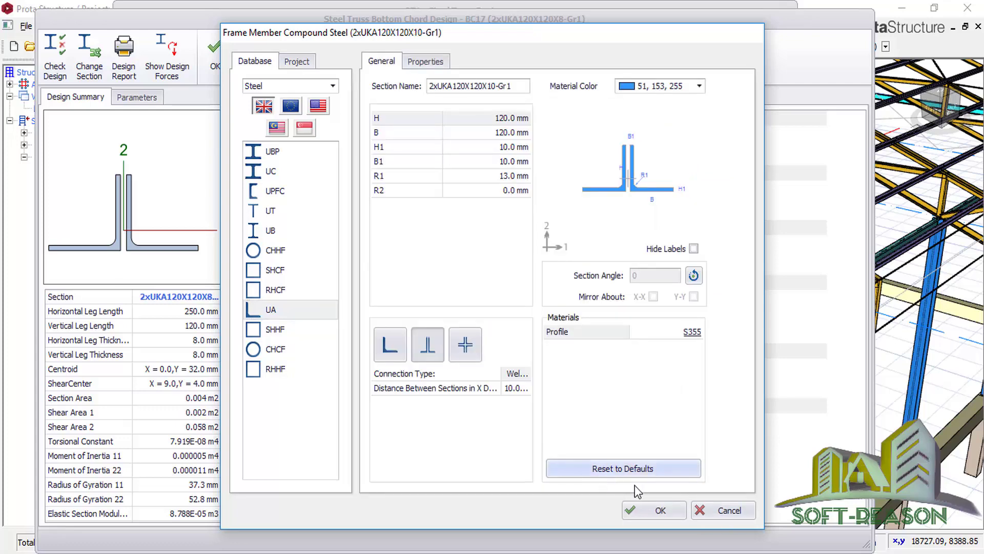
{"action": "left_click", "coordinate": [656, 510]}
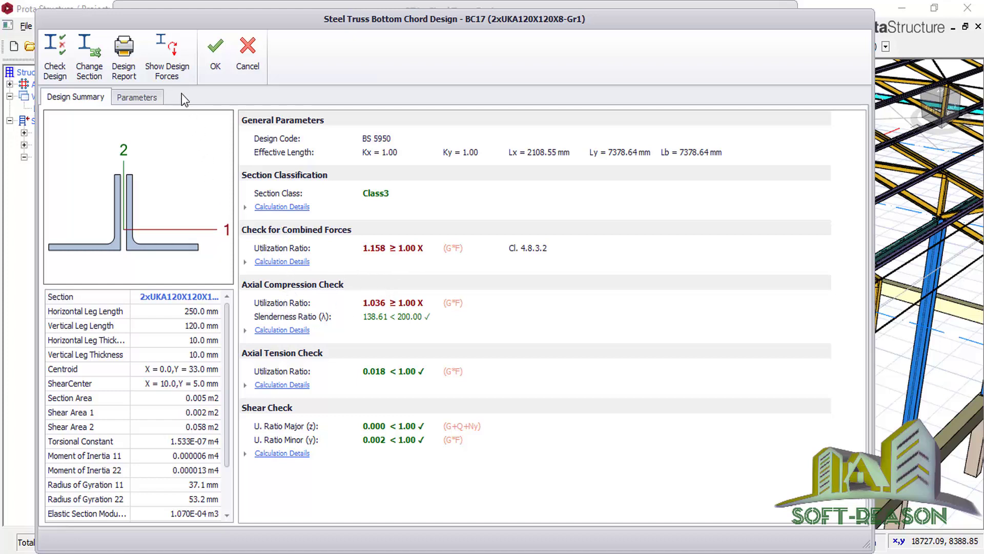
- Change BC17 to the double angle section UKA120X120X12 and accept its bottom chord design
{"action": "left_click", "coordinate": [93, 57]}
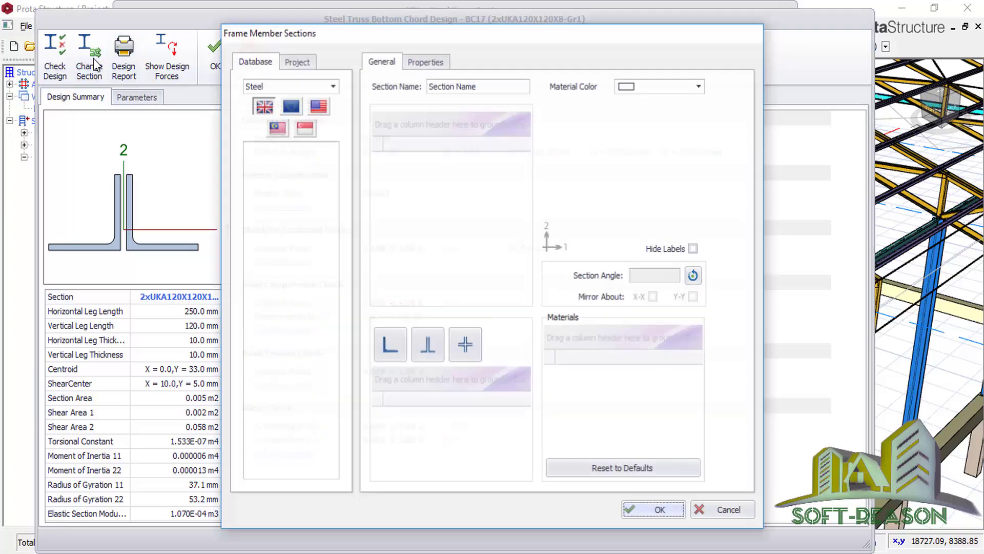
{"action": "left_click", "coordinate": [264, 313]}
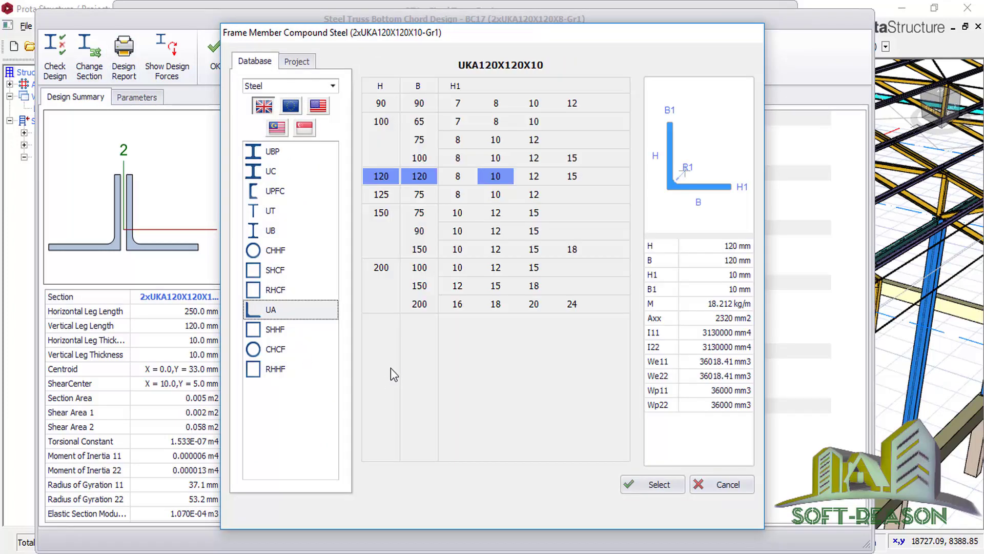
{"action": "left_click", "coordinate": [544, 175]}
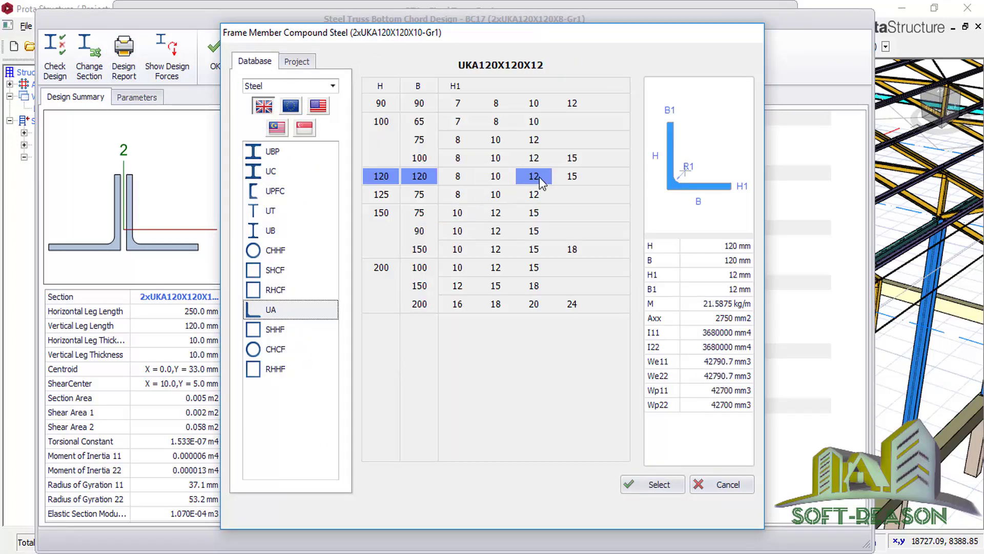
{"action": "left_click", "coordinate": [659, 485]}
{"action": "left_click", "coordinate": [650, 509]}
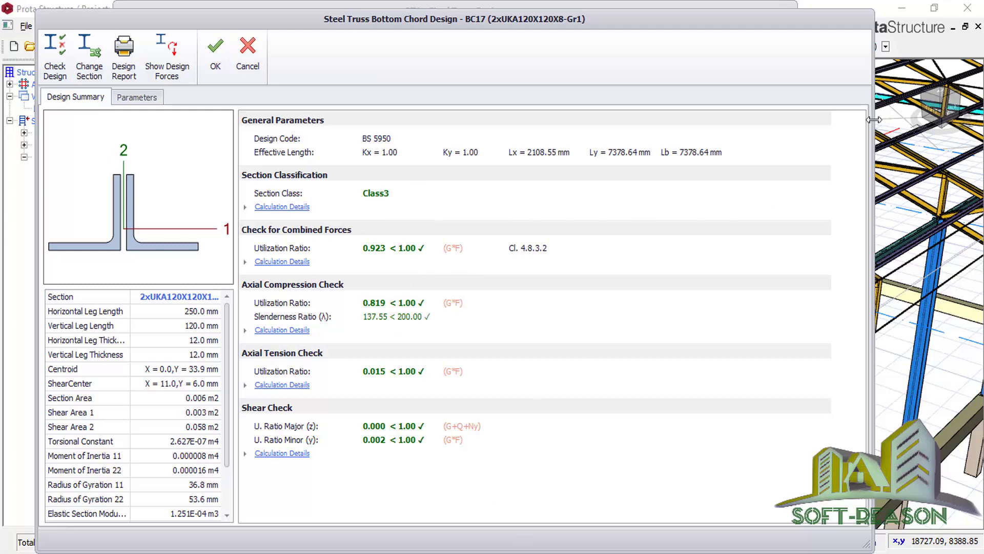
{"action": "left_click", "coordinate": [214, 71]}
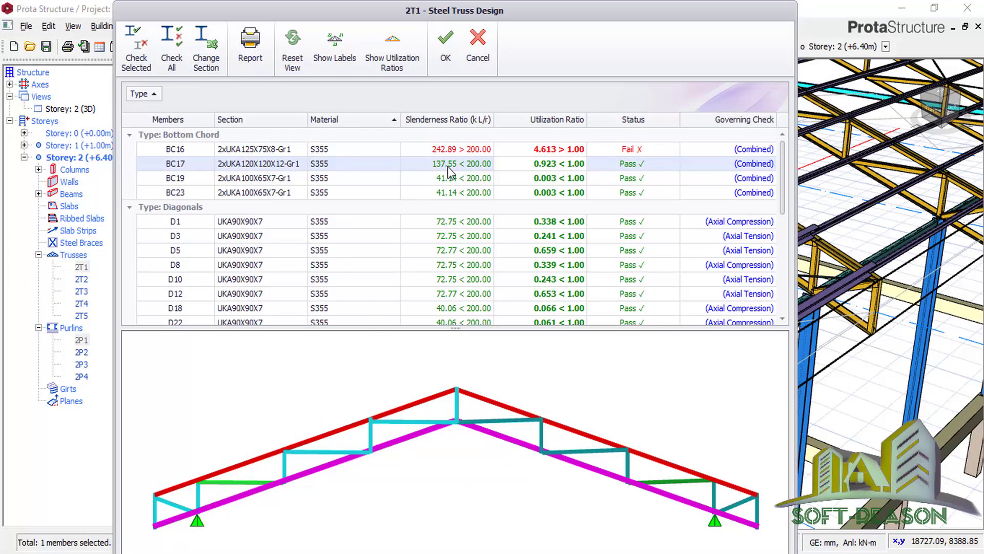
- Open the design check of bottom chord member BC16, change its section to the double angle UKA120X120X12 and accept the design
{"action": "left_click", "coordinate": [450, 152]}
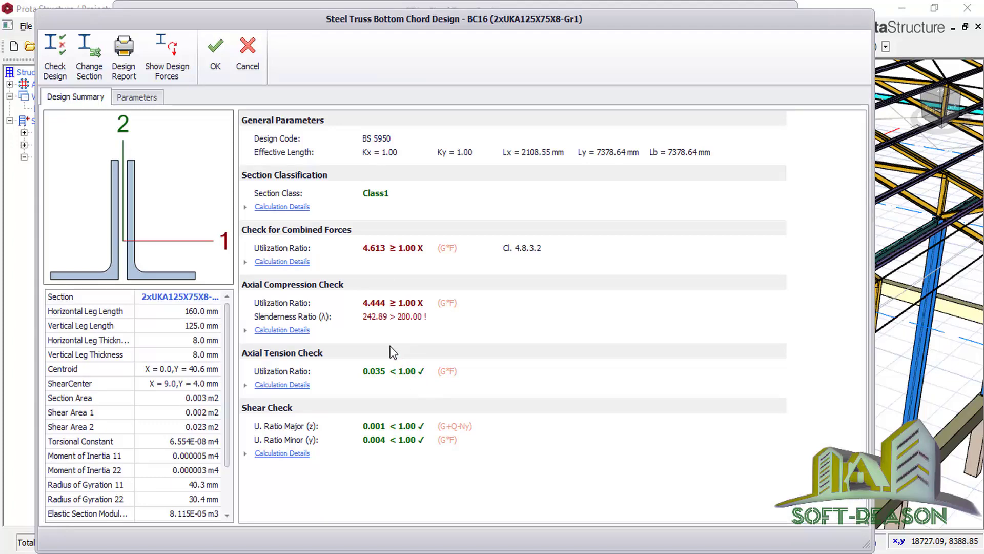
{"action": "left_click", "coordinate": [86, 72]}
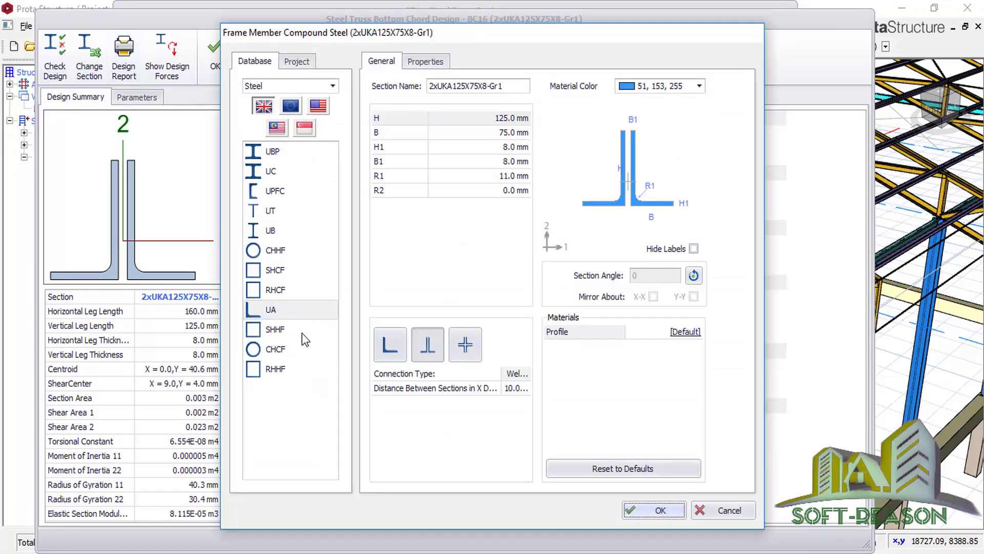
{"action": "left_click", "coordinate": [263, 311]}
{"action": "left_click", "coordinate": [385, 180]}
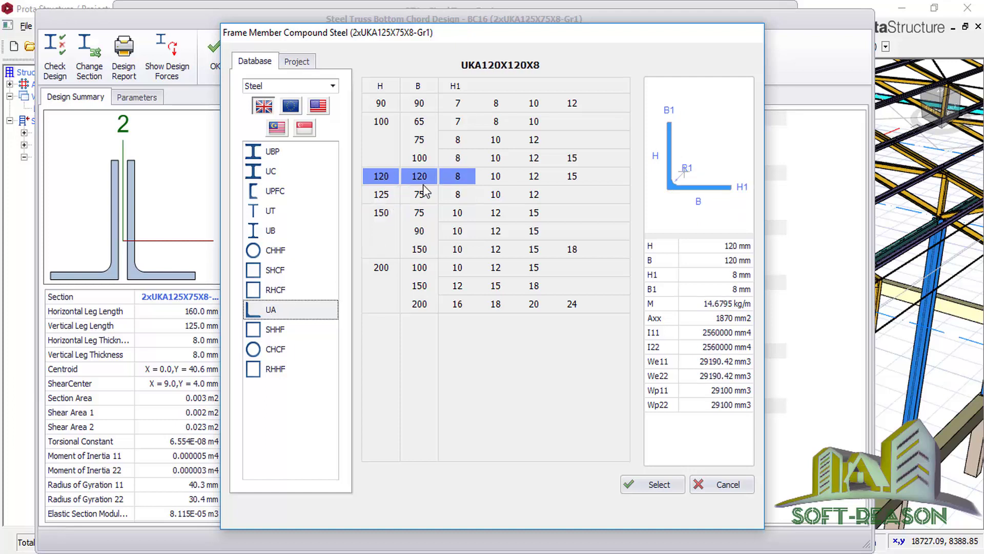
{"action": "left_click", "coordinate": [533, 181]}
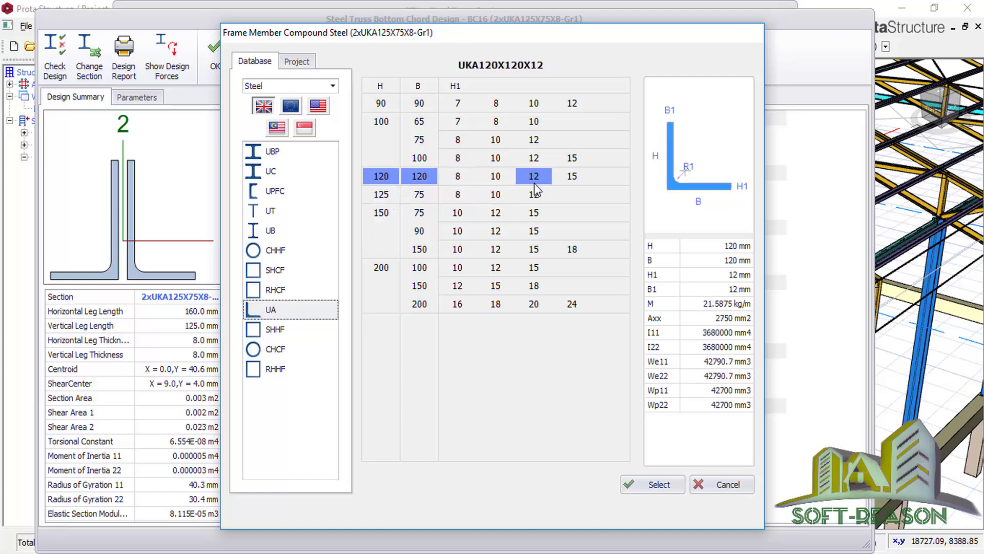
{"action": "left_click", "coordinate": [659, 485]}
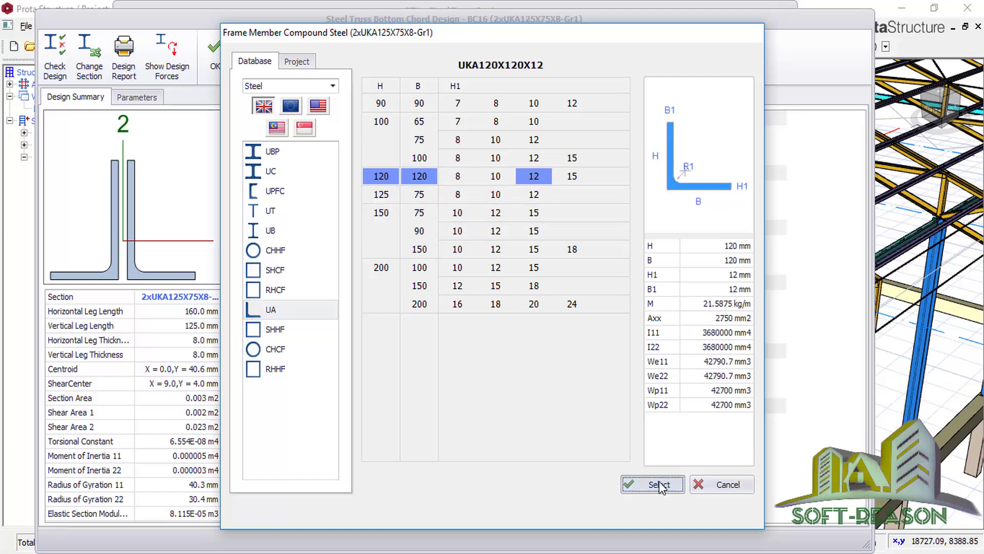
{"action": "left_click", "coordinate": [639, 507]}
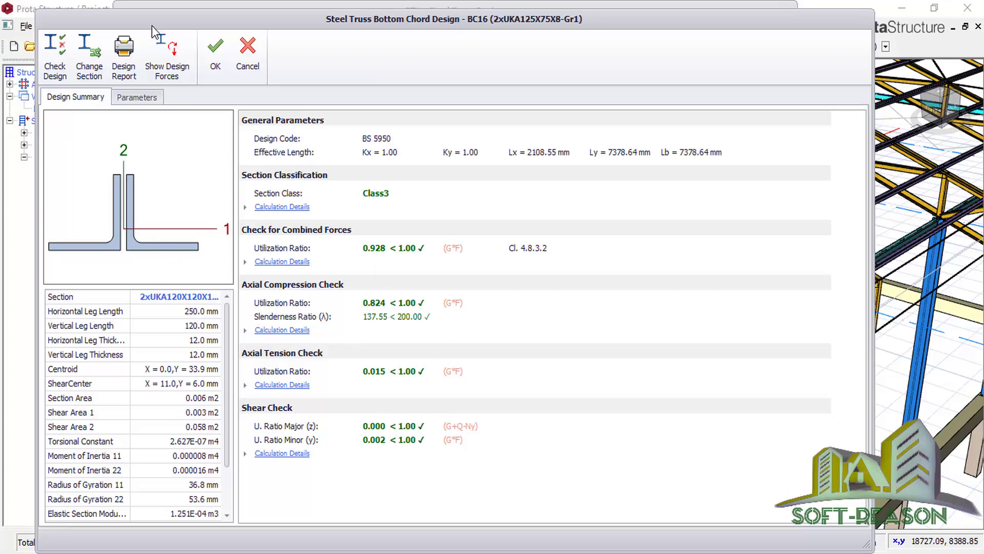
{"action": "left_click", "coordinate": [216, 65]}
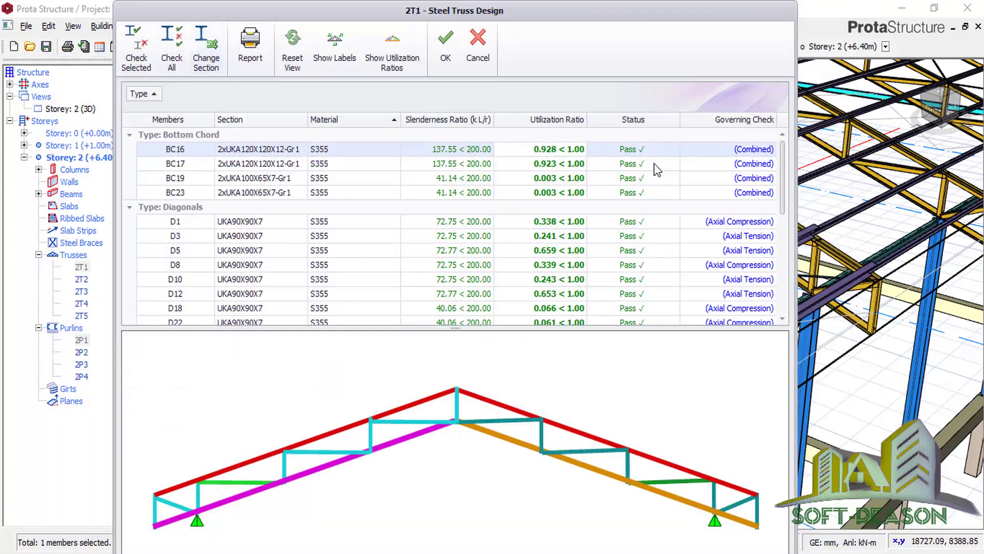
- Review the top chord results of truss 2T1 and show member labels and utilization ratios on the truss drawing
{"action": "scroll", "coordinate": [614, 266], "scroll_direction": "down", "scroll_amount": 3}
{"action": "scroll", "coordinate": [606, 278], "scroll_direction": "down", "scroll_amount": 1}
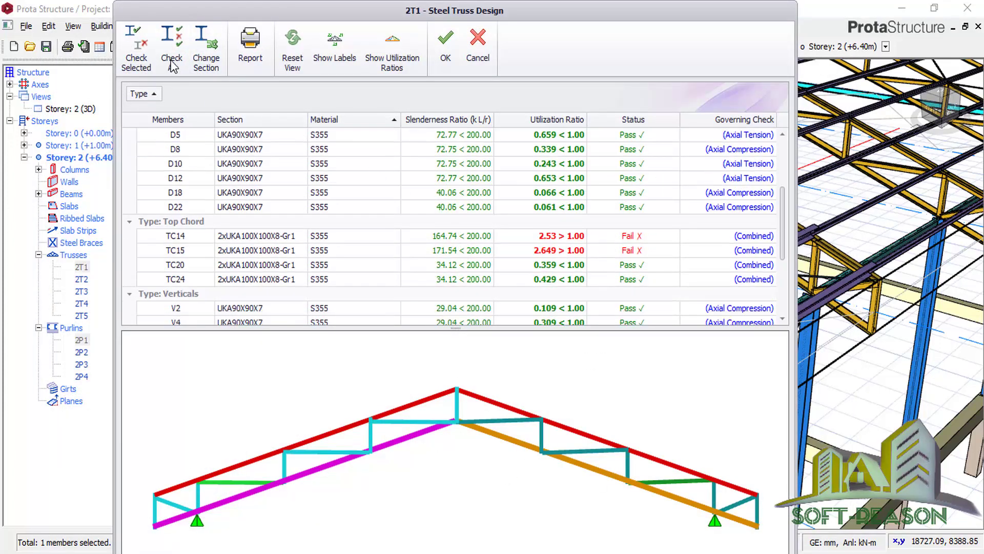
{"action": "left_click", "coordinate": [336, 61]}
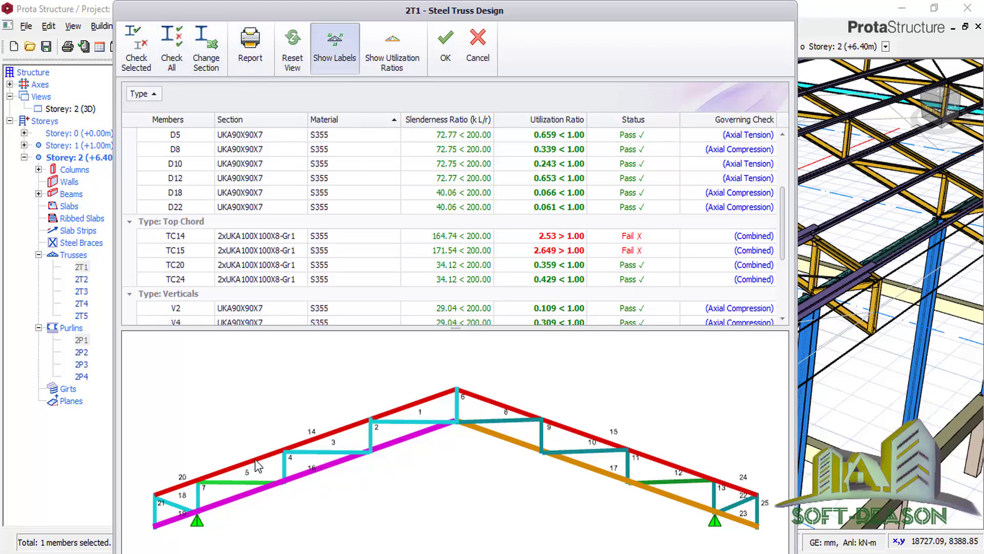
{"action": "left_click", "coordinate": [395, 58]}
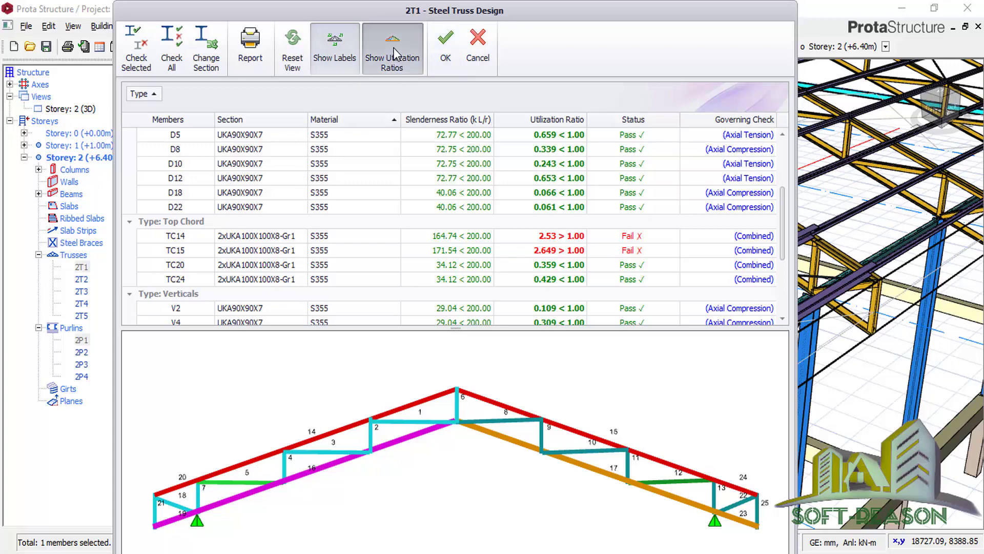
- Show only utilization ratios on the truss 2T1 drawing, examine them along both slopes and accept the truss design
{"action": "left_click", "coordinate": [336, 46]}
{"action": "scroll", "coordinate": [308, 458], "scroll_direction": "up", "scroll_amount": 5}
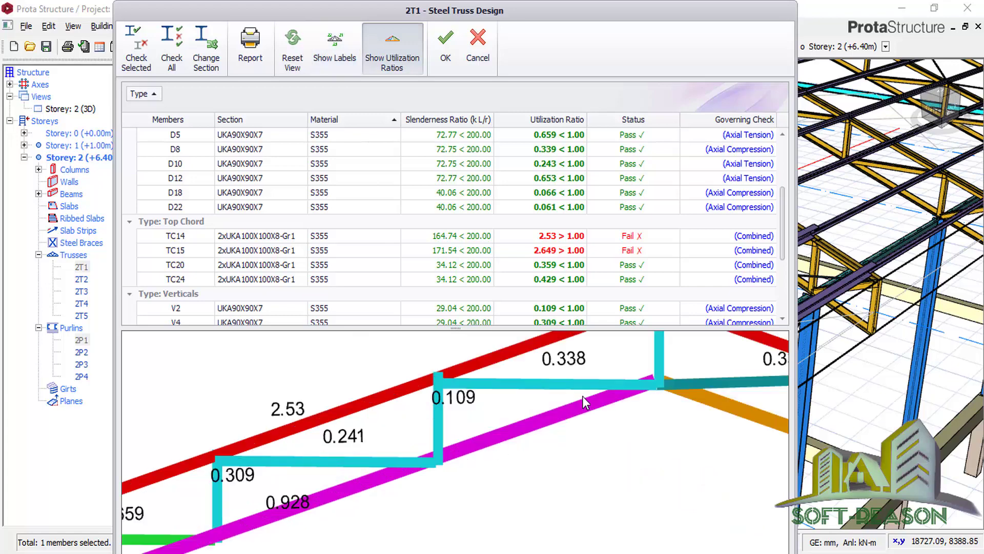
{"action": "scroll", "coordinate": [507, 418], "scroll_direction": "down", "scroll_amount": 5}
{"action": "scroll", "coordinate": [572, 459], "scroll_direction": "up", "scroll_amount": 2}
{"action": "scroll", "coordinate": [579, 447], "scroll_direction": "up", "scroll_amount": 3}
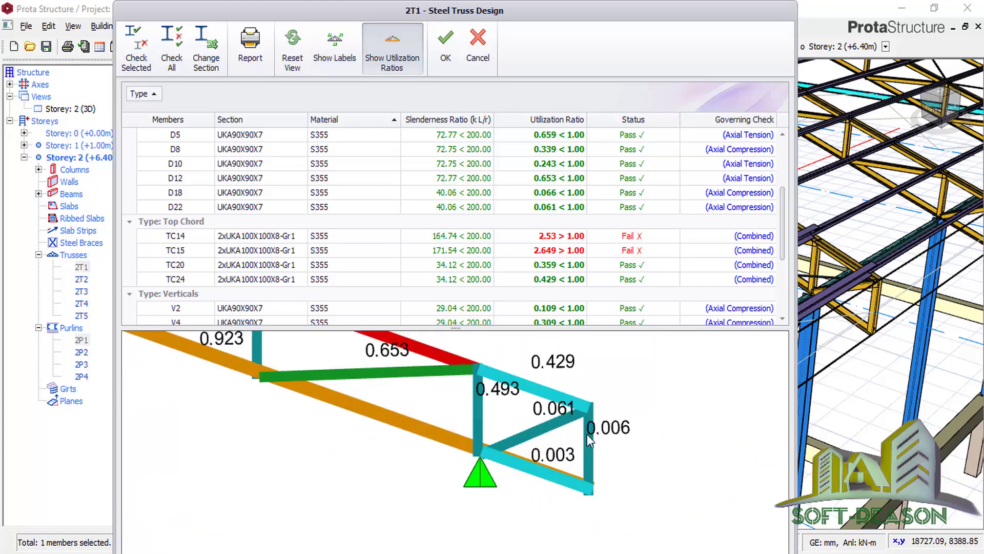
{"action": "scroll", "coordinate": [667, 451], "scroll_direction": "down", "scroll_amount": 3}
{"action": "scroll", "coordinate": [708, 480], "scroll_direction": "up", "scroll_amount": 2}
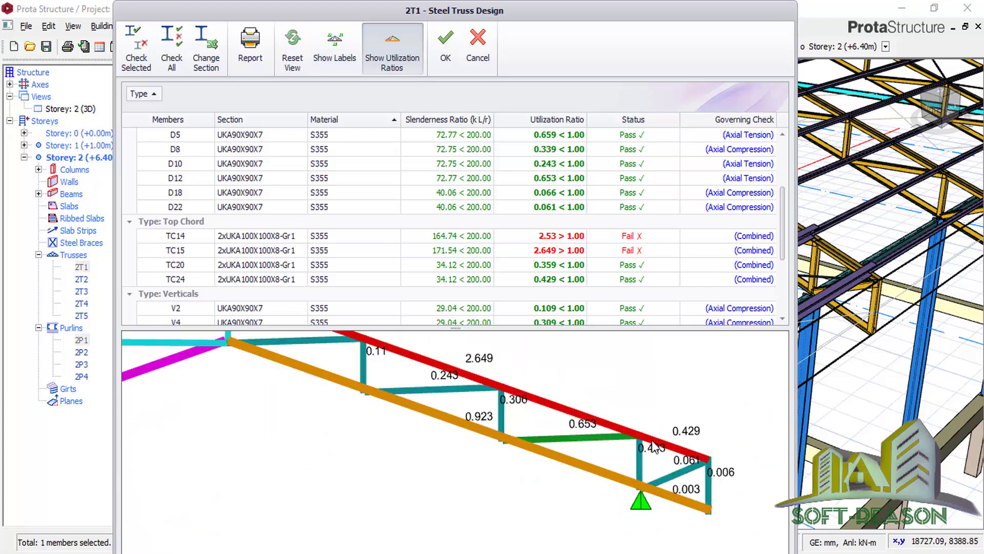
{"action": "scroll", "coordinate": [439, 426], "scroll_direction": "down", "scroll_amount": 4}
{"action": "scroll", "coordinate": [564, 407], "scroll_direction": "up", "scroll_amount": 2}
{"action": "scroll", "coordinate": [538, 392], "scroll_direction": "up", "scroll_amount": 3}
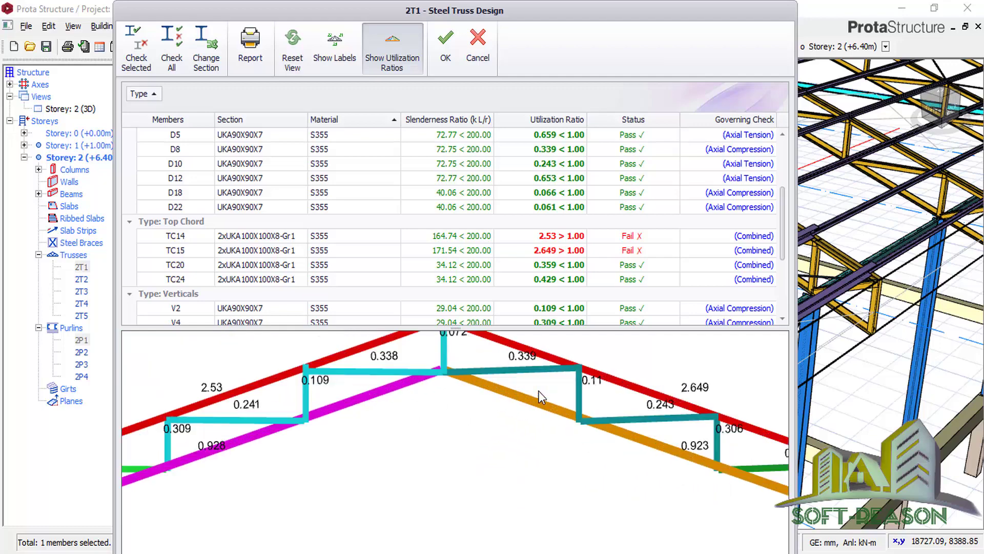
{"action": "scroll", "coordinate": [522, 407], "scroll_direction": "down", "scroll_amount": 2}
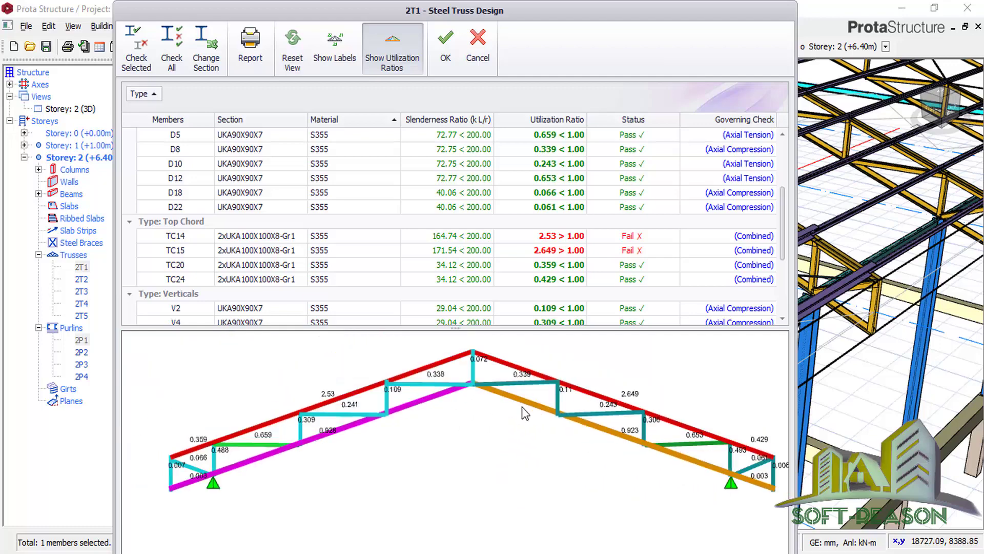
{"action": "left_click", "coordinate": [446, 64]}
- Open the steel member design check of column 2C5 on storey 2
{"action": "scroll", "coordinate": [390, 251], "scroll_direction": "down", "scroll_amount": 8}
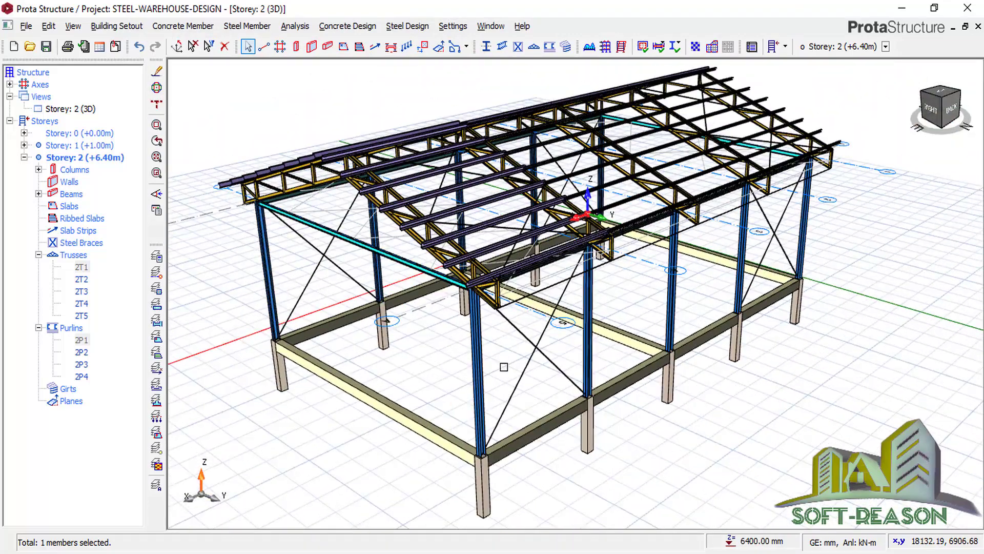
{"action": "scroll", "coordinate": [437, 401], "scroll_direction": "up", "scroll_amount": 2}
{"action": "scroll", "coordinate": [602, 342], "scroll_direction": "up", "scroll_amount": 2}
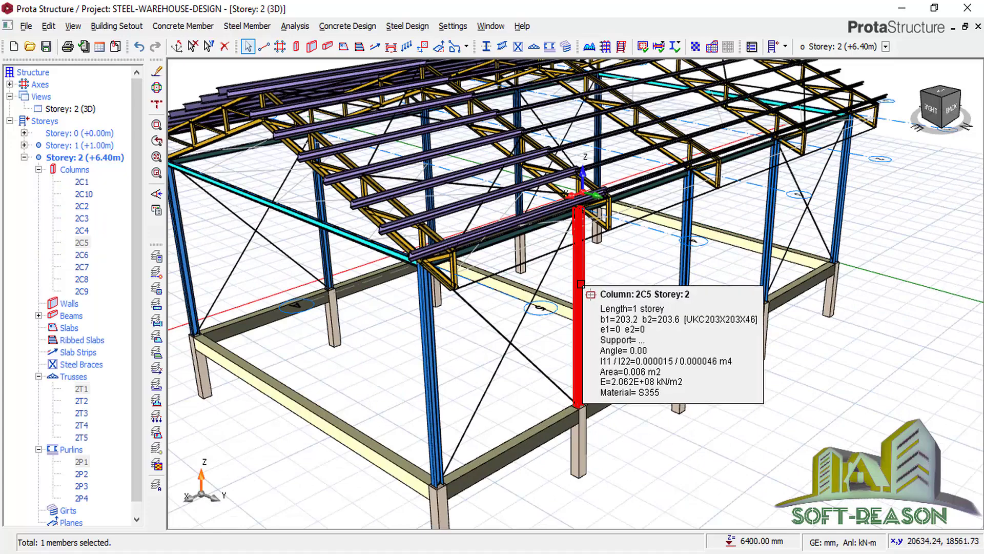
{"action": "right_click", "coordinate": [583, 279]}
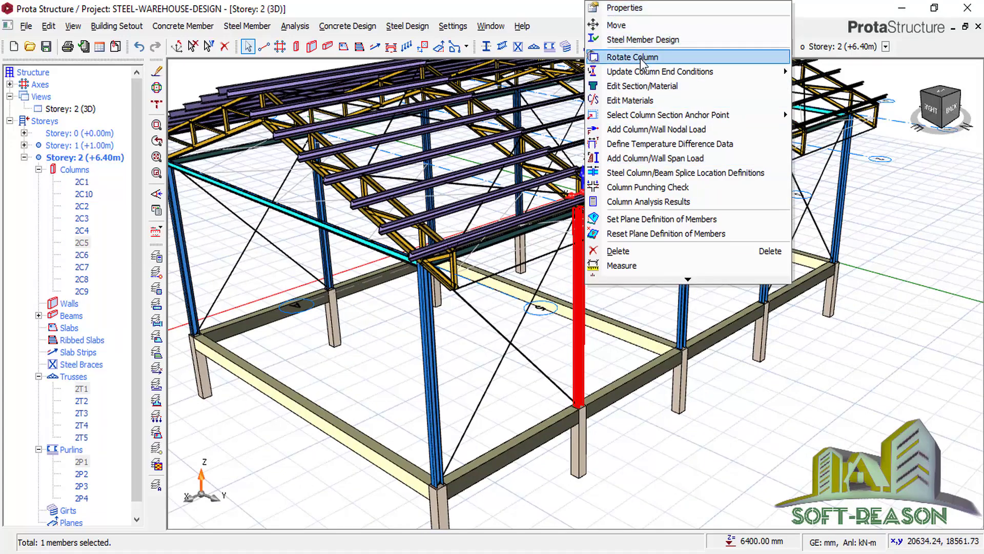
{"action": "left_click", "coordinate": [636, 41]}
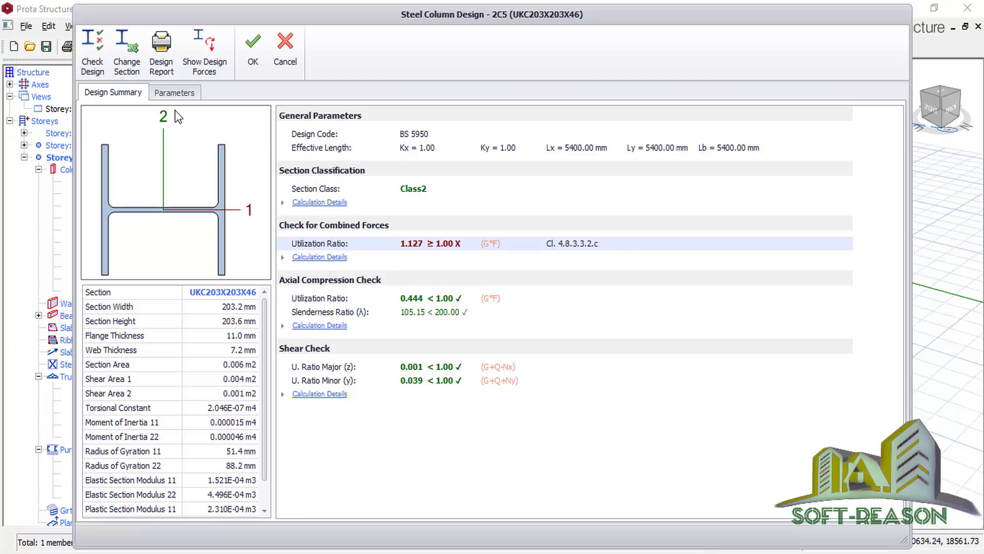
- Change column 2C5 to the UC section UKC203X203X52 and accept its column design
{"action": "left_click", "coordinate": [132, 67]}
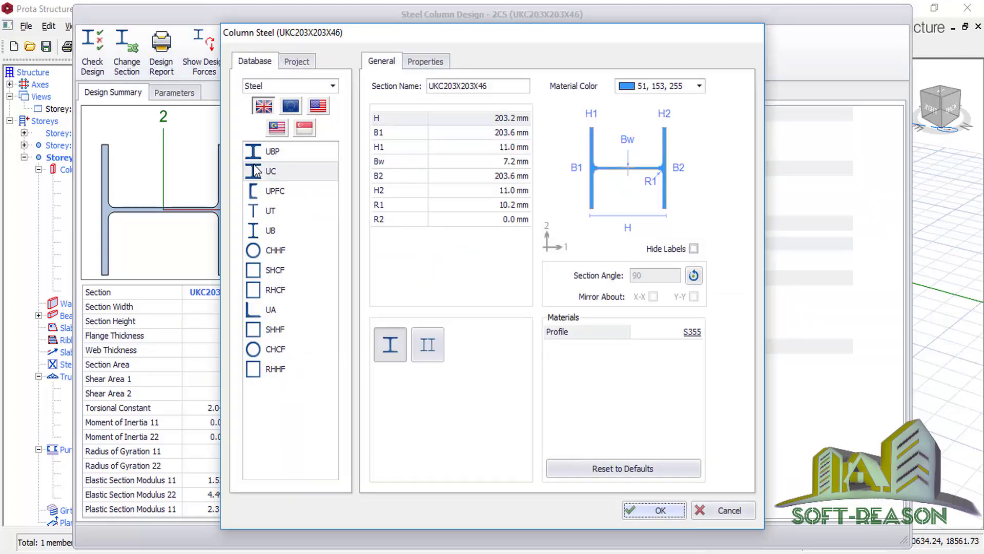
{"action": "left_click", "coordinate": [255, 171]}
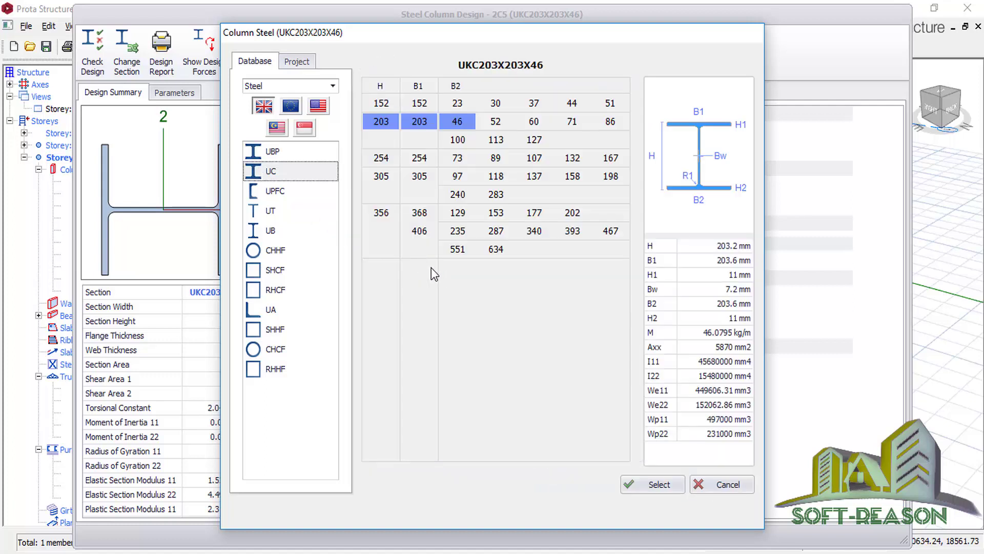
{"action": "left_click", "coordinate": [490, 128]}
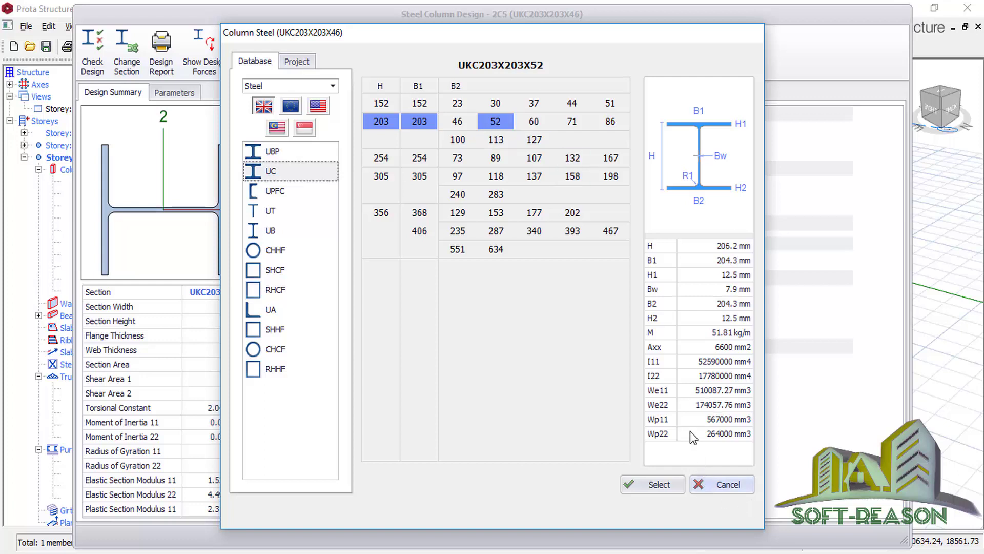
{"action": "left_click", "coordinate": [659, 490]}
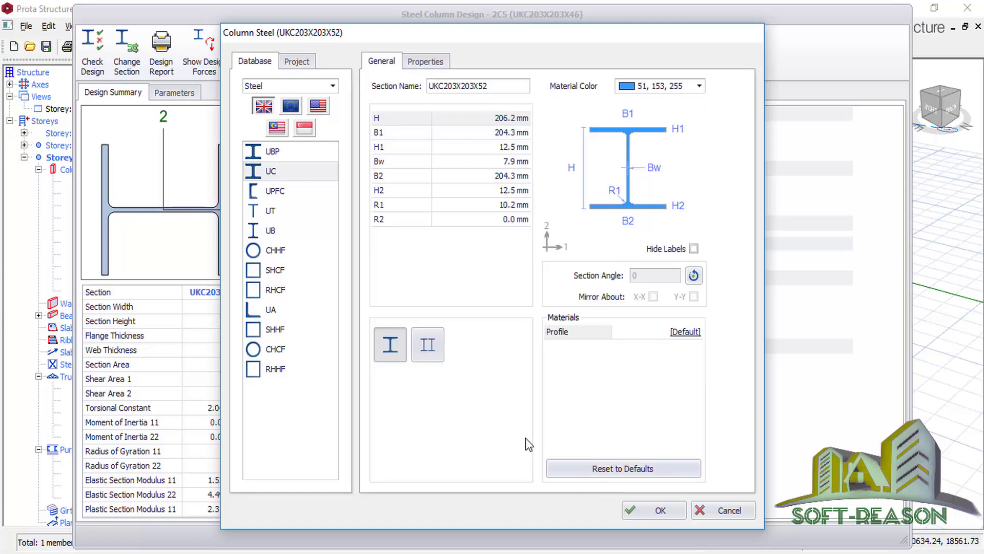
{"action": "left_click", "coordinate": [661, 510]}
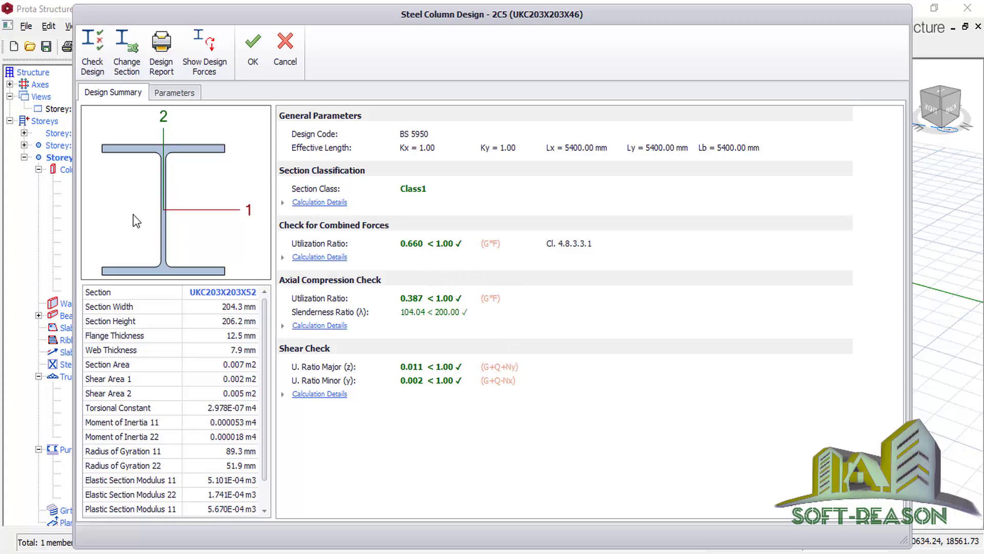
{"action": "left_click", "coordinate": [256, 51]}
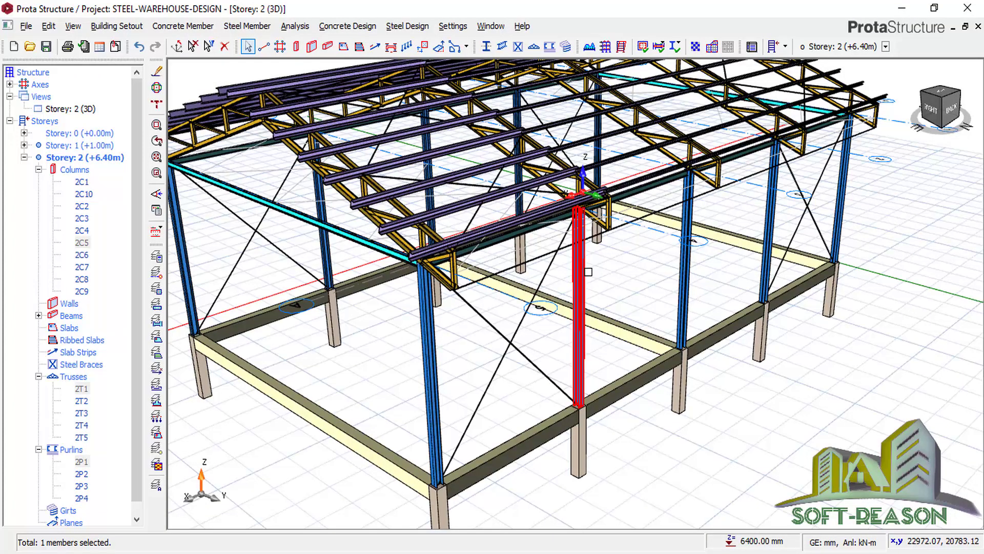
- Select the diagonal brace running from the corner column's top to the base of column 2C5 and bring up its member commands
{"action": "scroll", "coordinate": [540, 341], "scroll_direction": "up", "scroll_amount": 1}
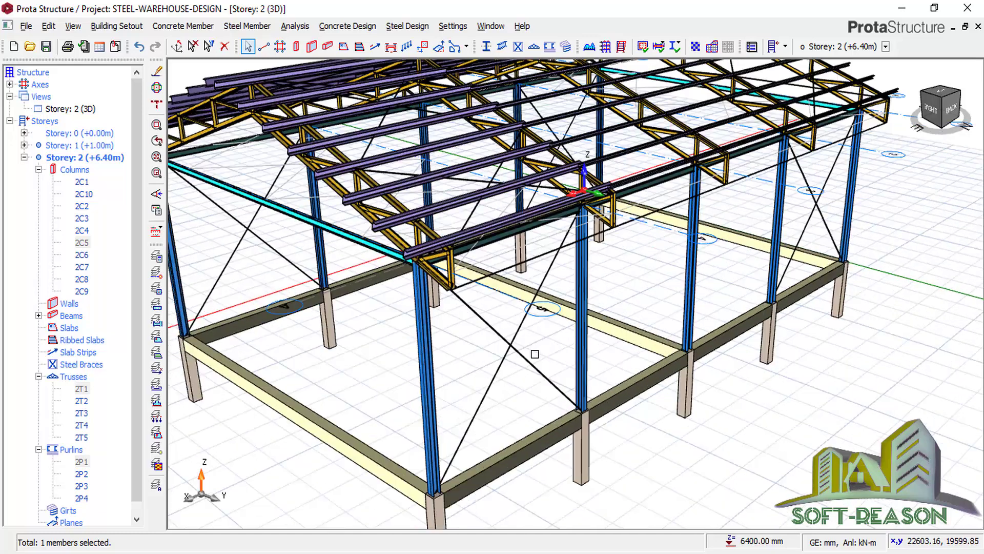
{"action": "left_click", "coordinate": [502, 342]}
{"action": "right_click", "coordinate": [501, 343]}
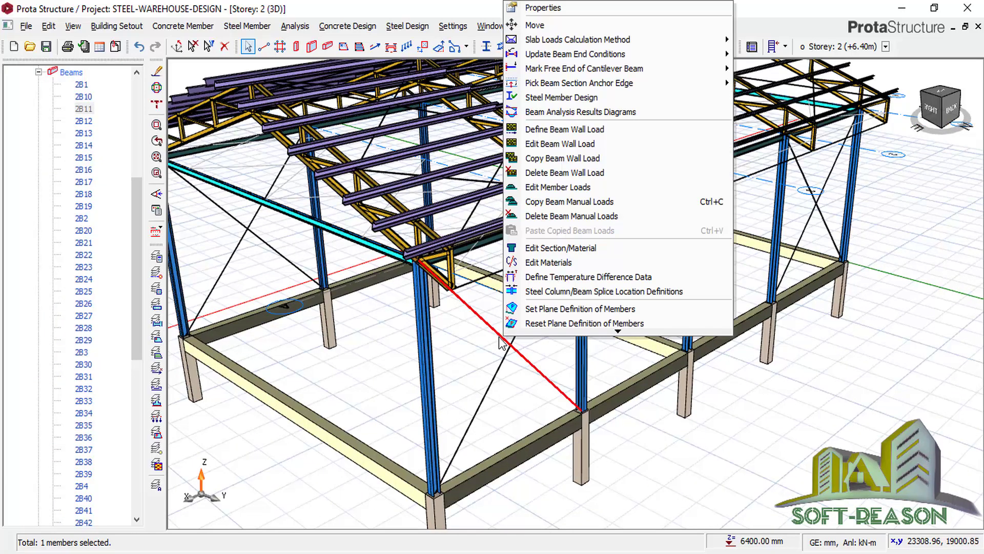
- Open the steel member design for the selected diagonal brace and change its section to equal angle L 40x40x3
{"action": "left_click", "coordinate": [553, 97]}
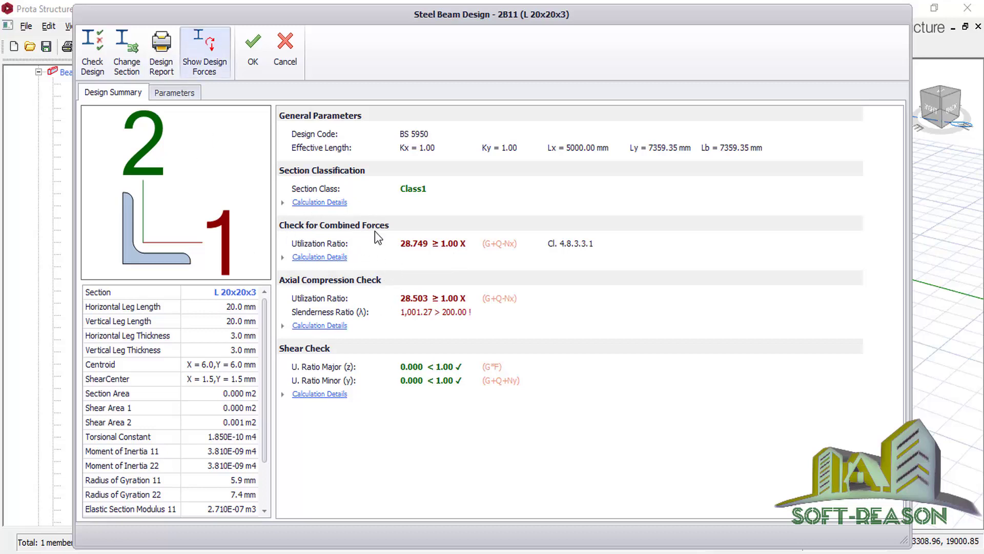
{"action": "left_click", "coordinate": [127, 65]}
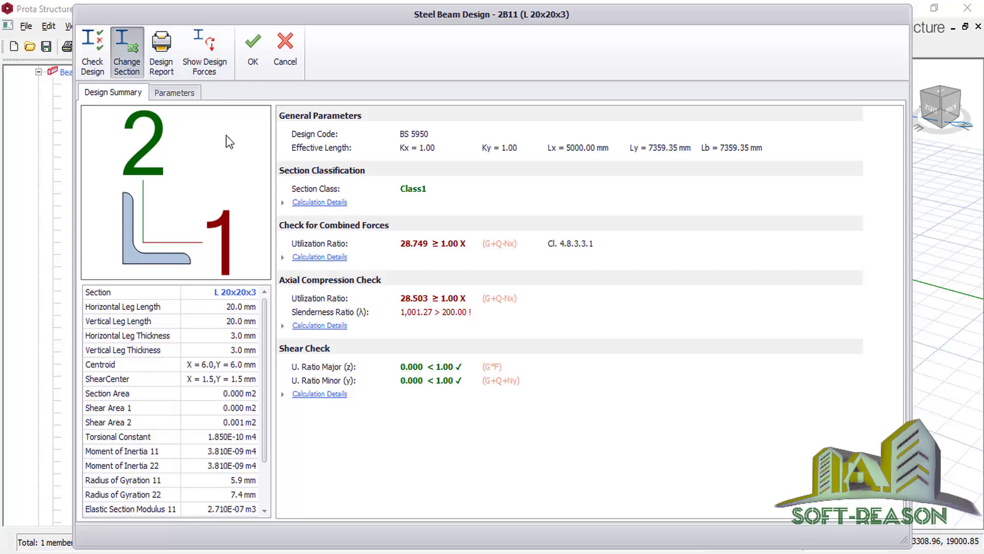
{"action": "left_click", "coordinate": [277, 270]}
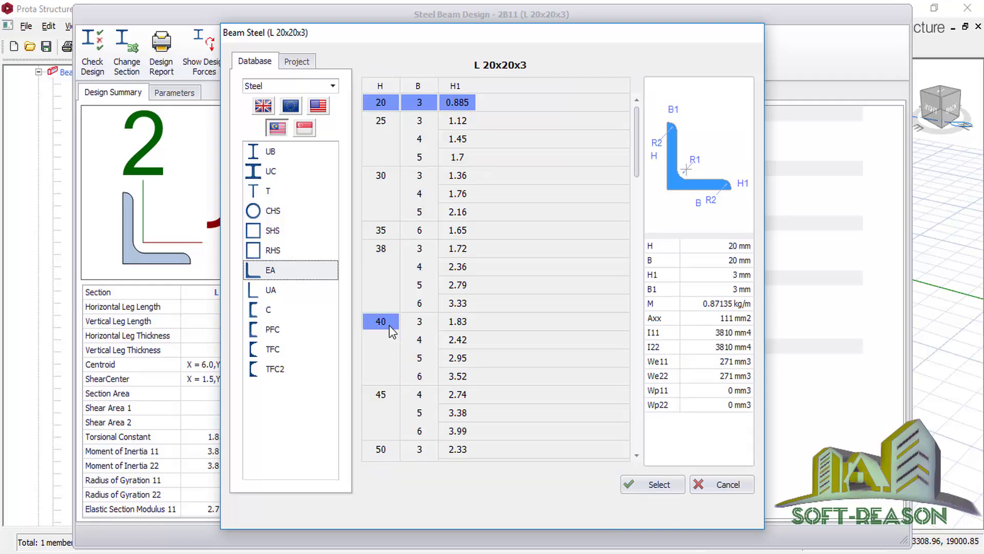
{"action": "left_click", "coordinate": [406, 325]}
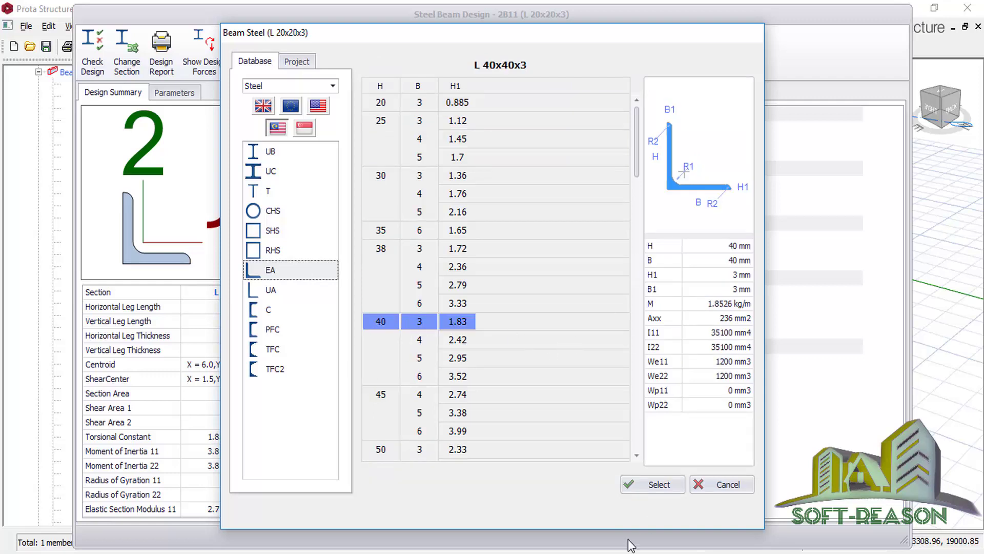
{"action": "left_click", "coordinate": [642, 485]}
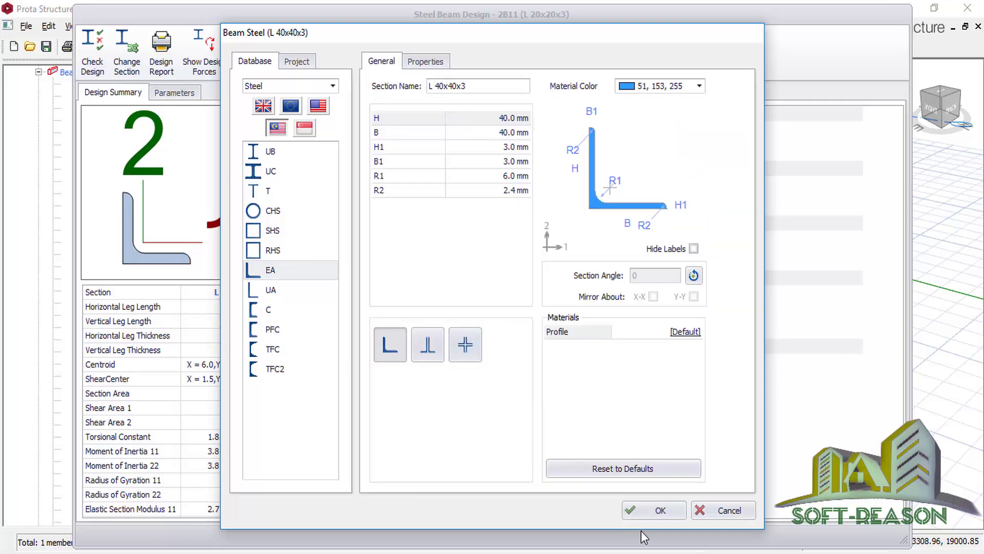
{"action": "left_click", "coordinate": [658, 510]}
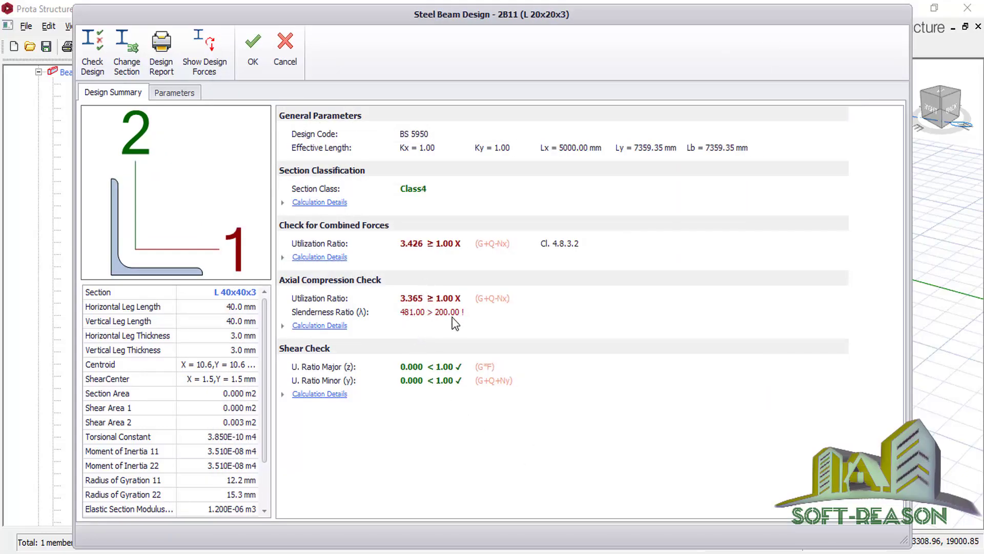
- Try the thicker equal angle L 40x40x6 as the brace's section and recheck its design
{"action": "left_click", "coordinate": [127, 57]}
{"action": "left_click", "coordinate": [270, 270]}
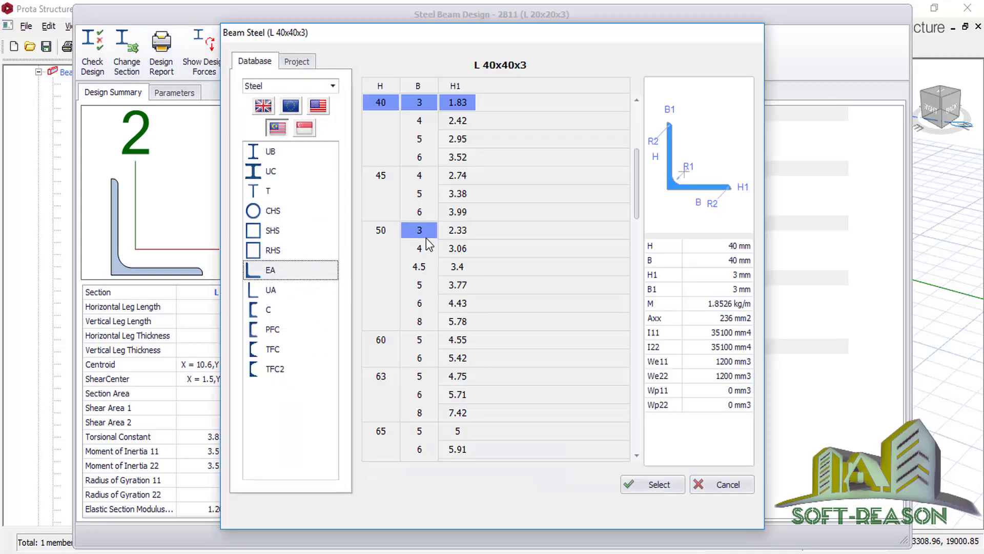
{"action": "left_click", "coordinate": [426, 158]}
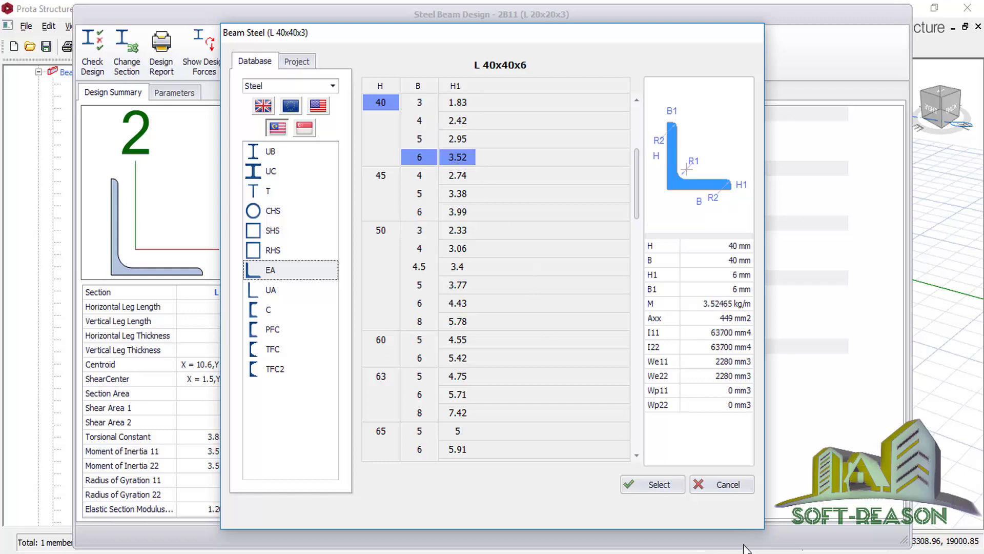
{"action": "left_click", "coordinate": [670, 493]}
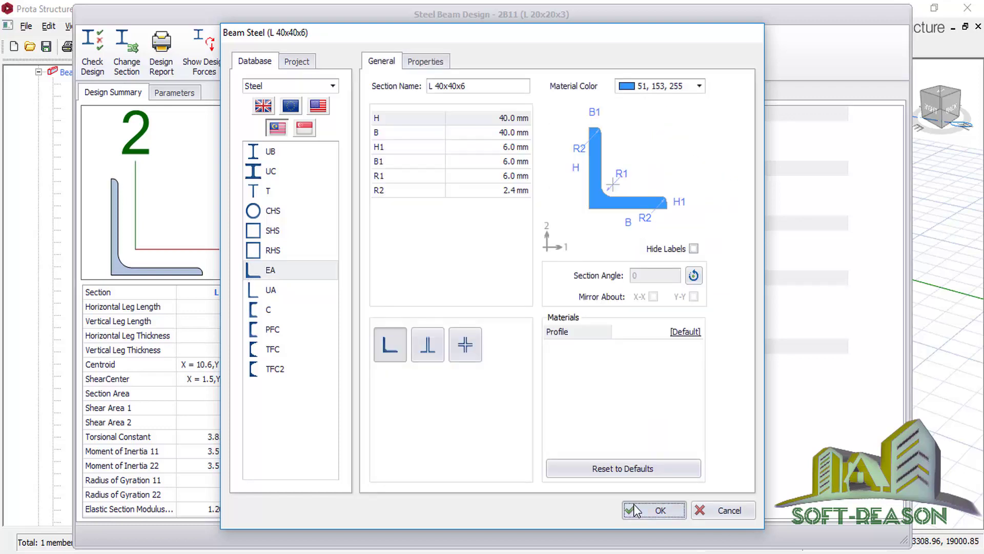
{"action": "left_click", "coordinate": [633, 503]}
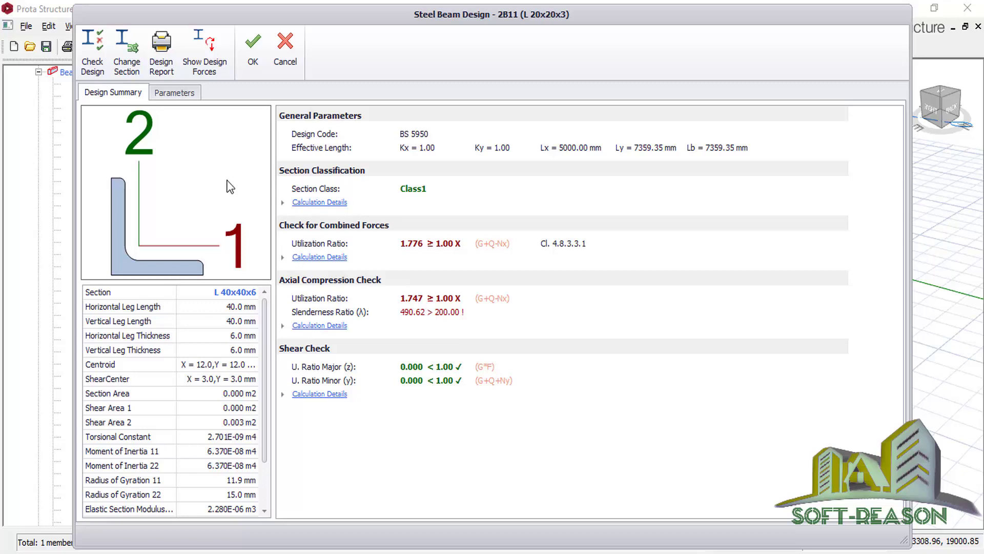
- Try the equal angle L 45x45x4 as the brace's section and recheck the utilization ratios
{"action": "left_click", "coordinate": [121, 76]}
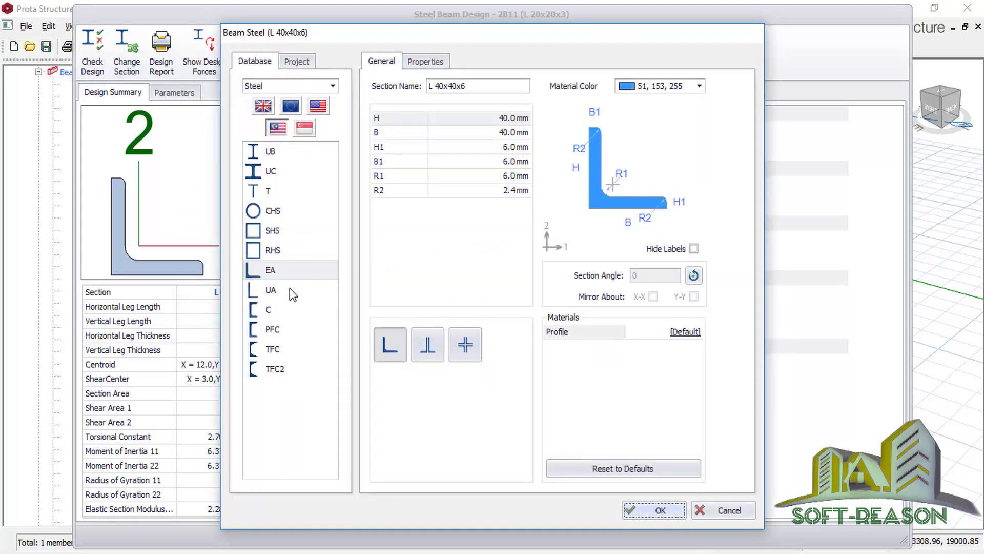
{"action": "left_click", "coordinate": [281, 272]}
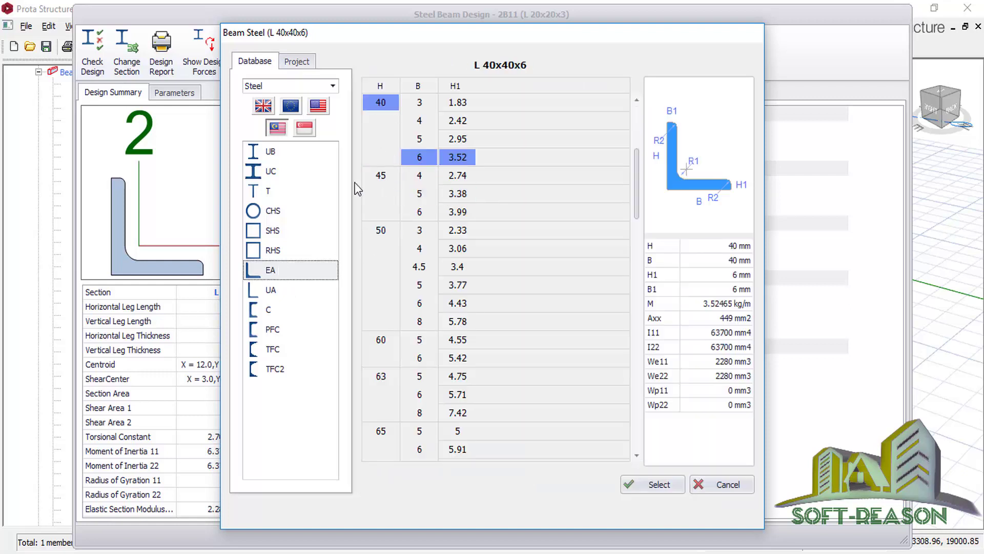
{"action": "left_click", "coordinate": [383, 175]}
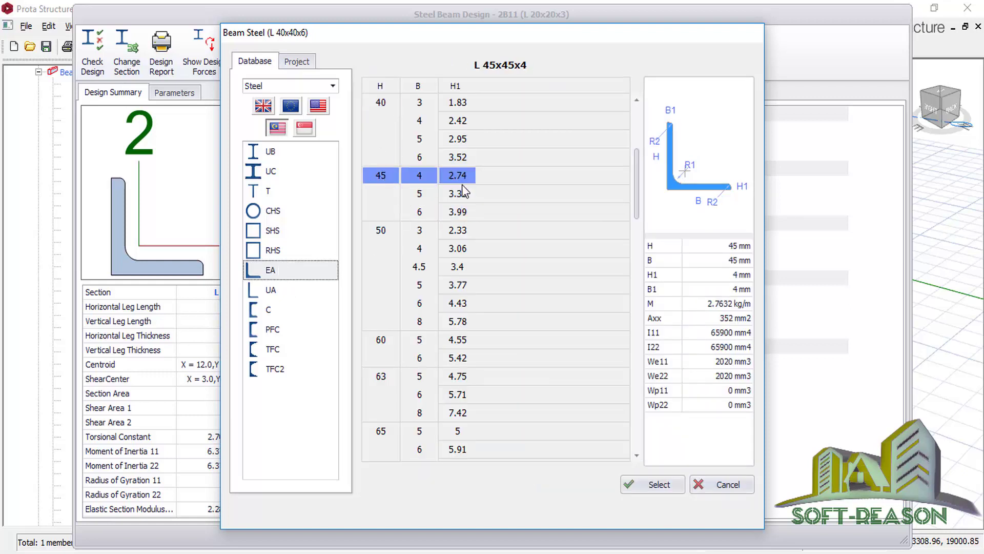
{"action": "left_click", "coordinate": [650, 486]}
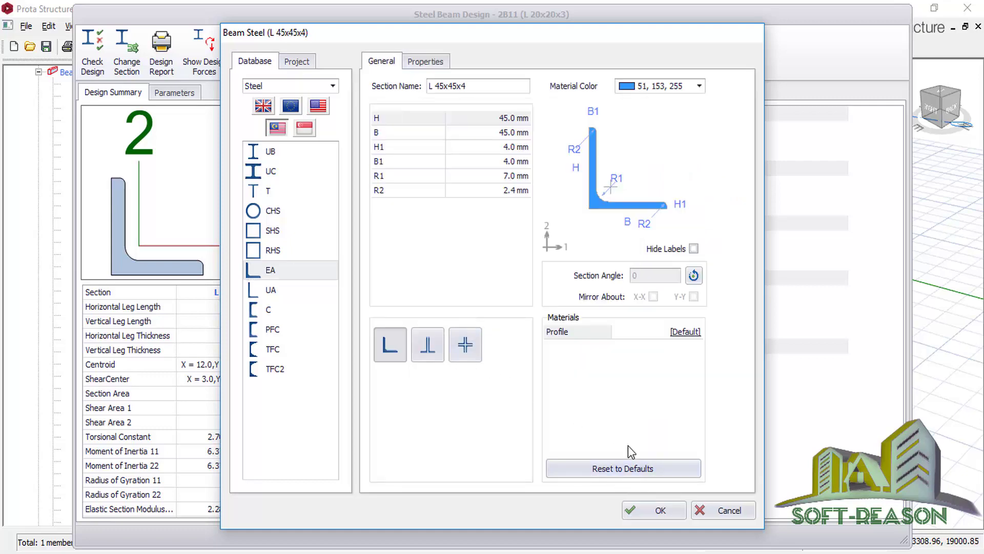
{"action": "left_click", "coordinate": [652, 509]}
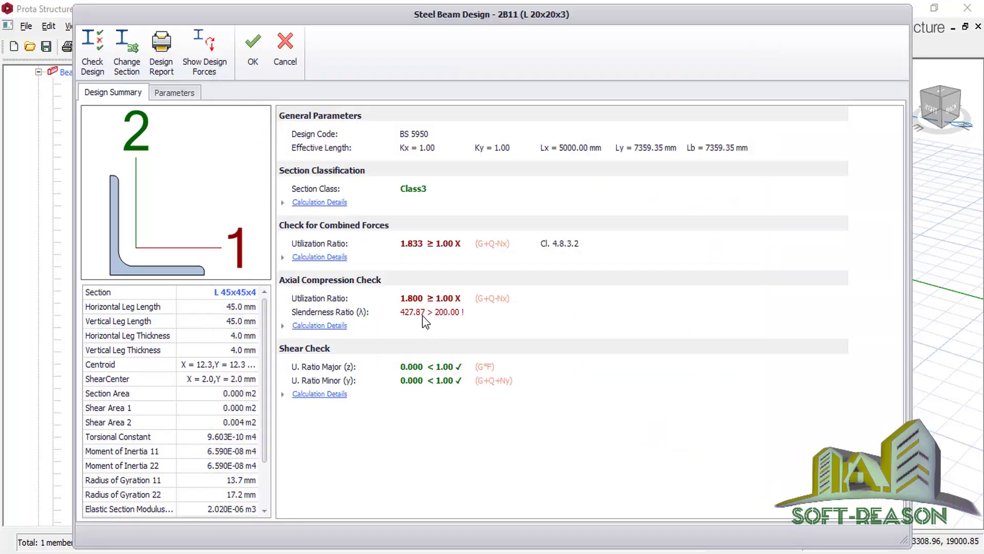
- Try the equal angle L 45x45x6 as the brace's section and recheck its design
{"action": "left_click", "coordinate": [126, 51]}
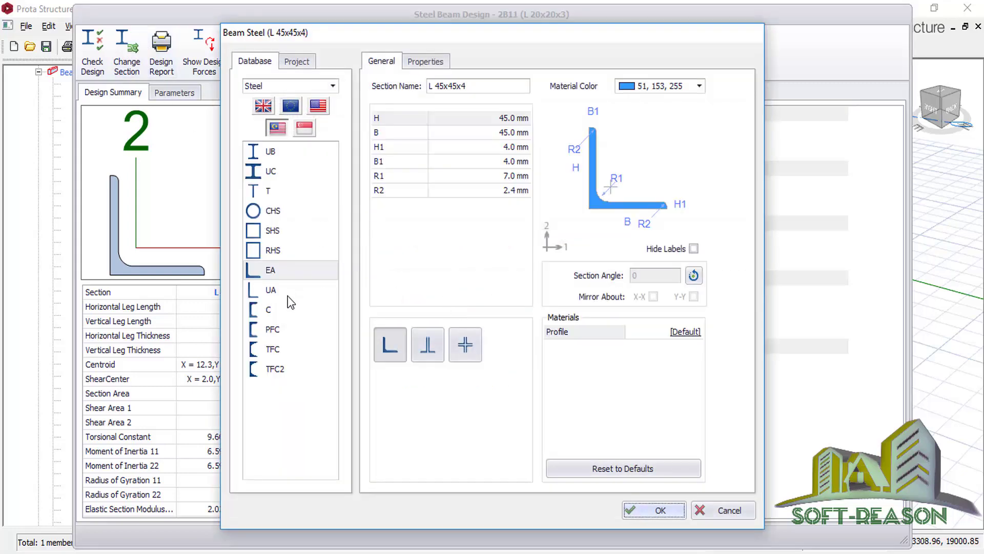
{"action": "left_click", "coordinate": [277, 269]}
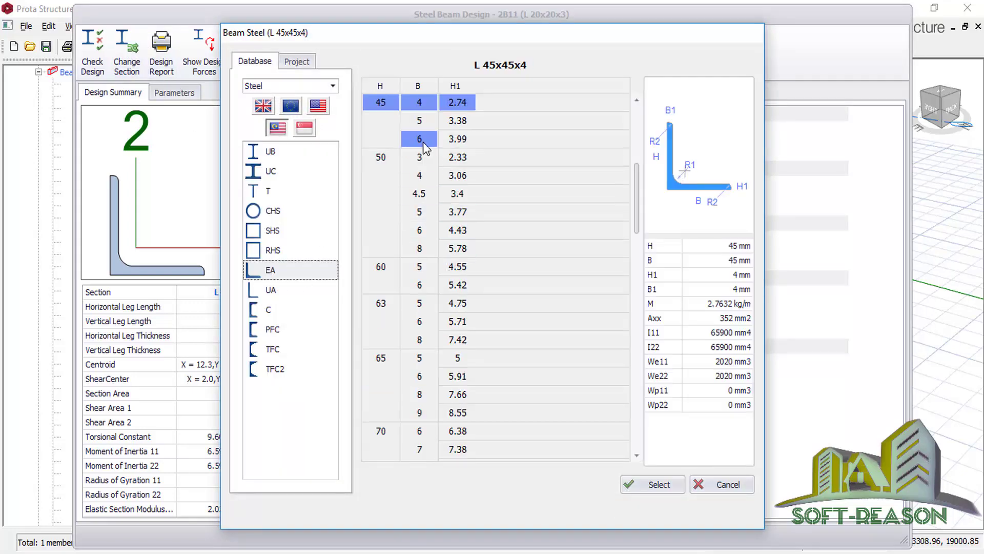
{"action": "left_click", "coordinate": [426, 143]}
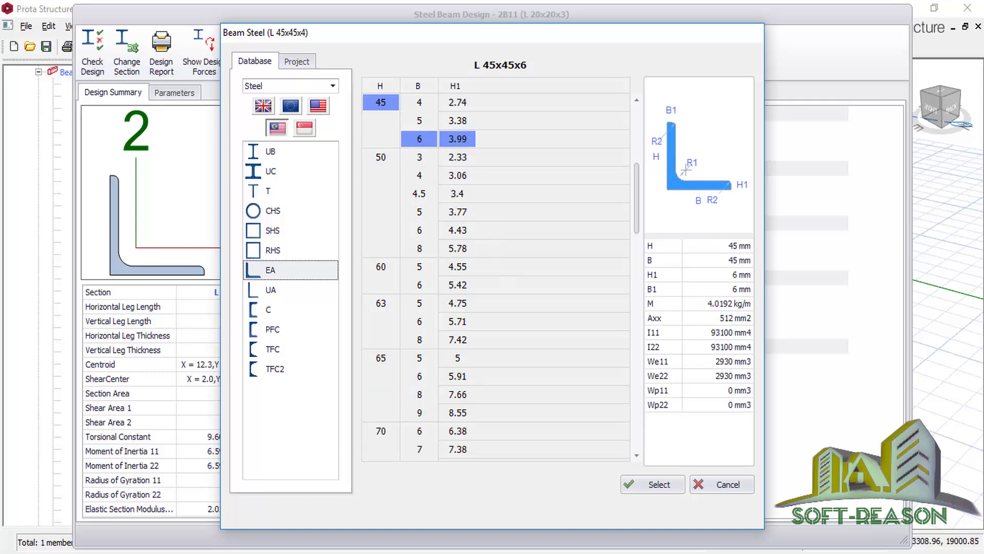
{"action": "left_click", "coordinate": [663, 489]}
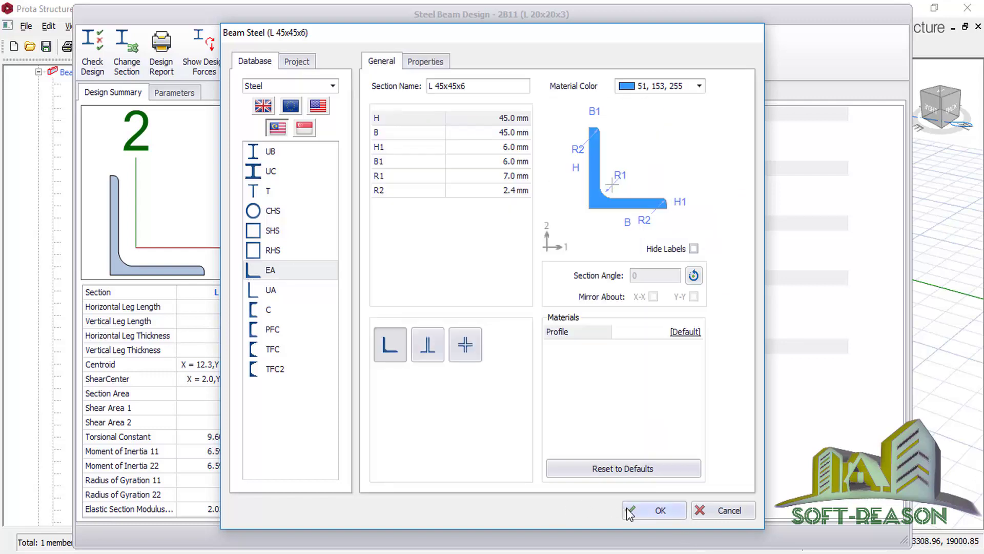
{"action": "left_click", "coordinate": [631, 512]}
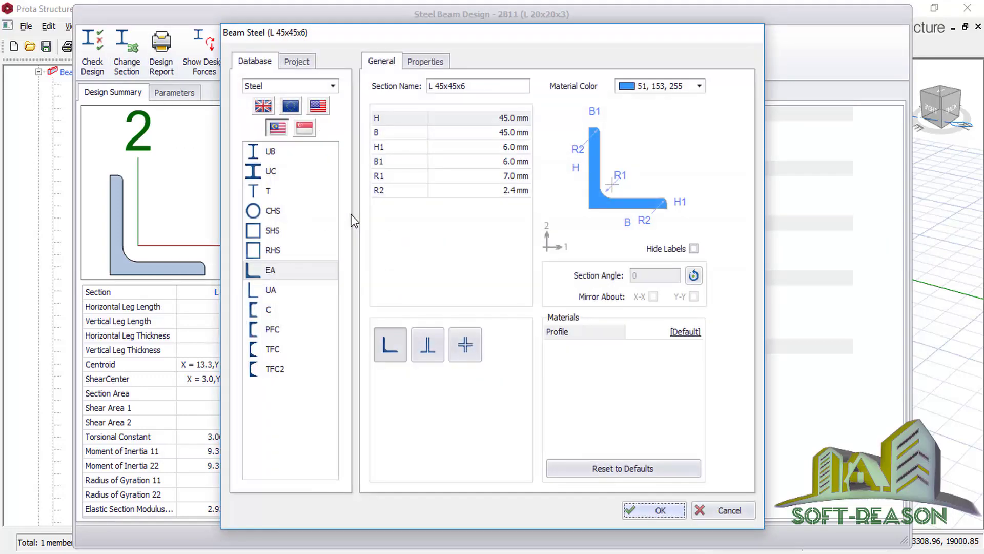
- Try the equal angle L 50x50x5 as the brace's section and recheck the combined forces and axial compression
{"action": "left_click", "coordinate": [277, 268]}
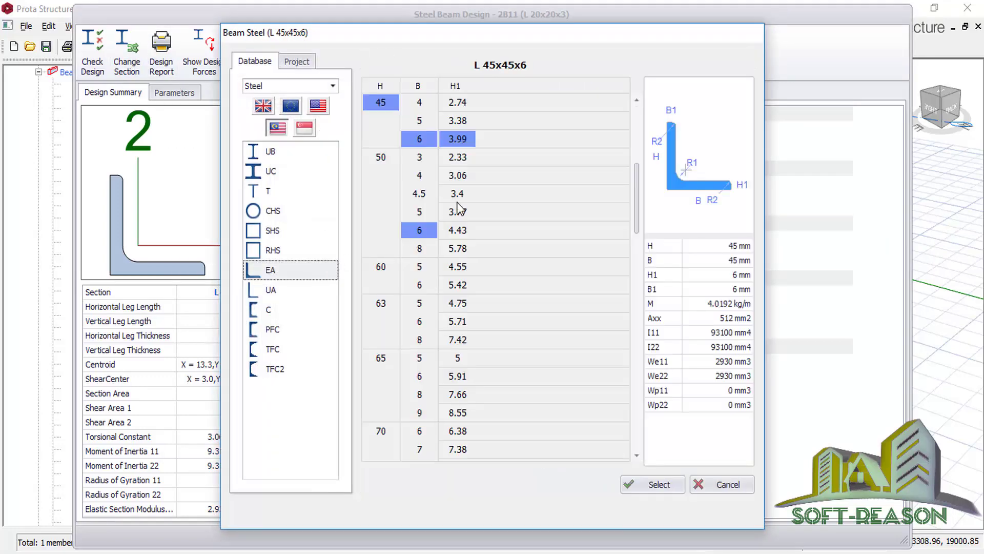
{"action": "left_click", "coordinate": [395, 162]}
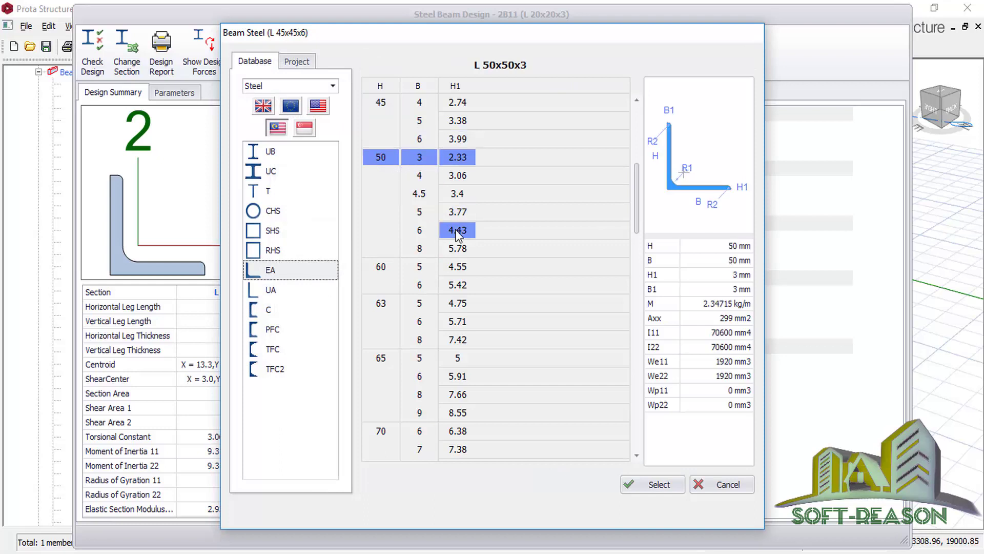
{"action": "left_click", "coordinate": [426, 212]}
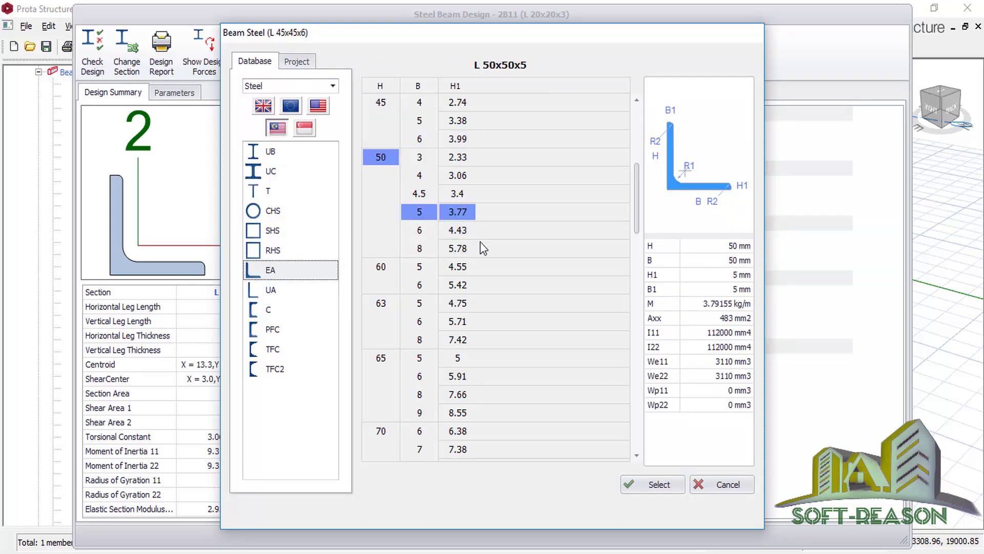
{"action": "left_click", "coordinate": [654, 484]}
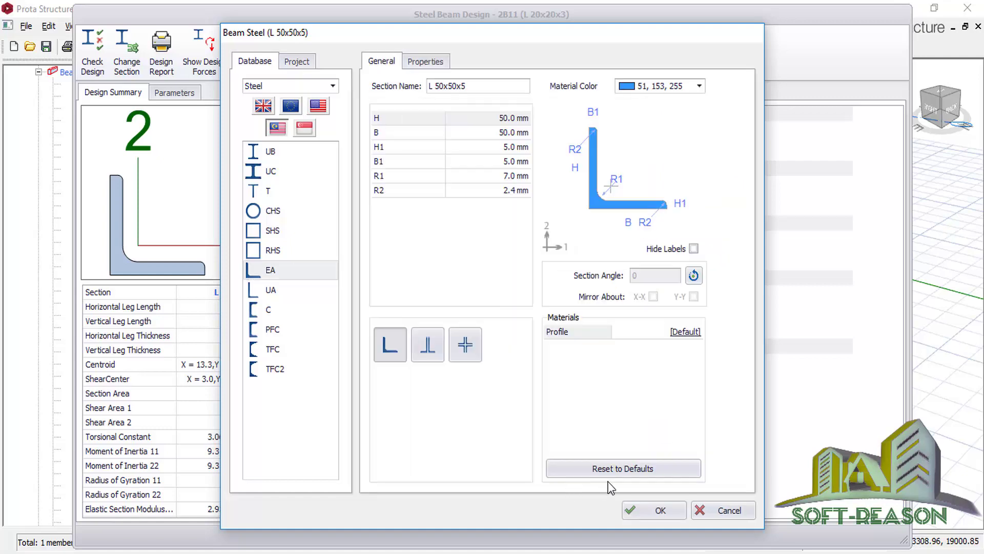
{"action": "left_click", "coordinate": [649, 510]}
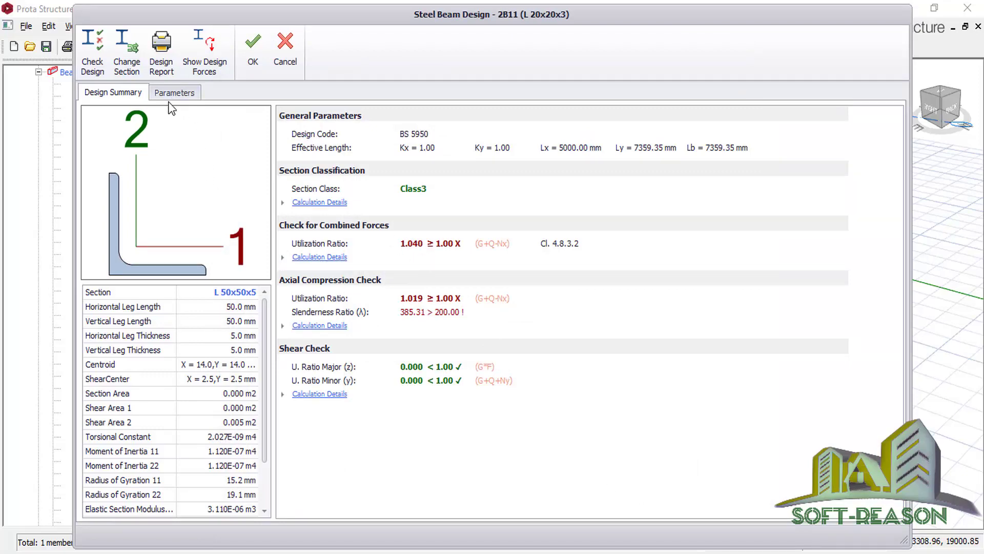
- Change the brace's section to the 8 mm thick equal angle L 50x50x8 and recheck its design
{"action": "left_click", "coordinate": [126, 51]}
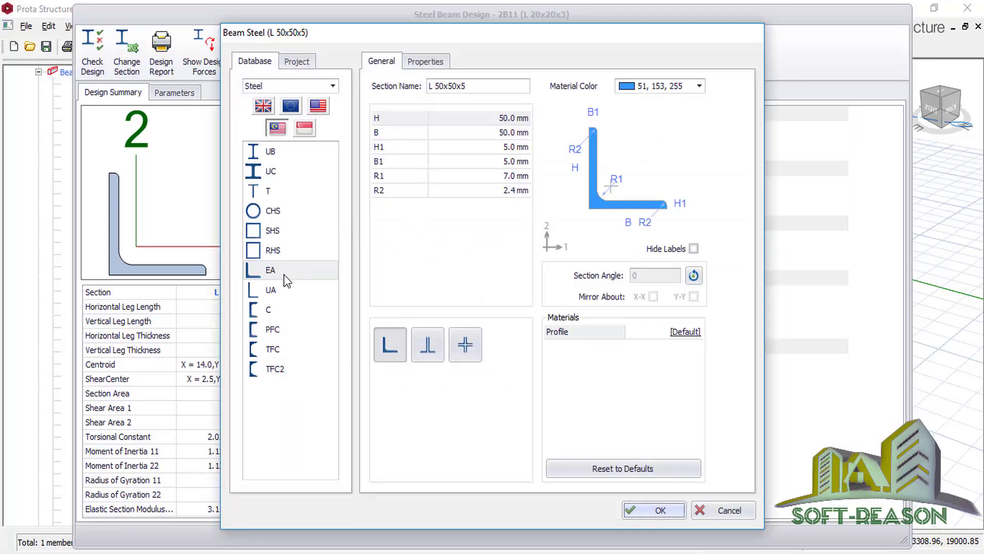
{"action": "left_click", "coordinate": [285, 276]}
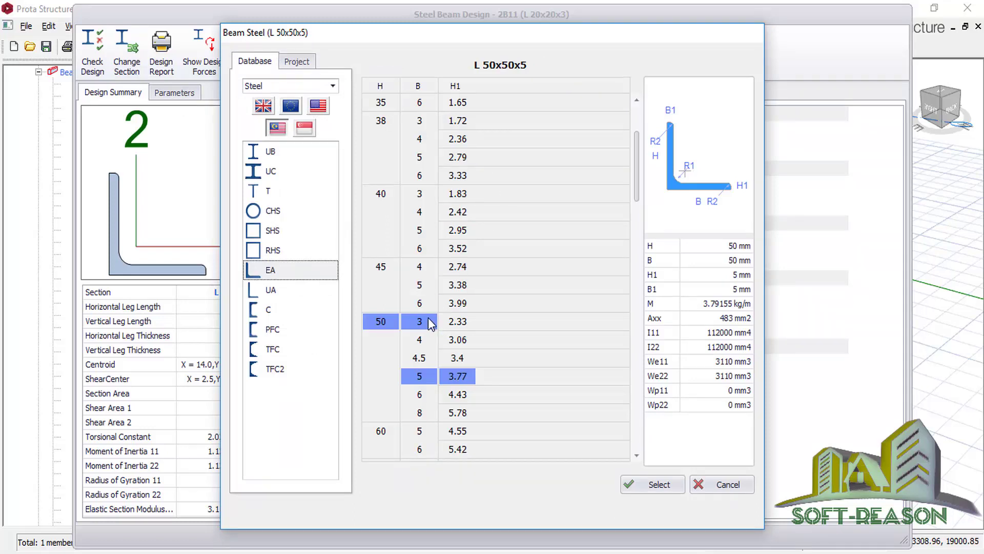
{"action": "scroll", "coordinate": [487, 384], "scroll_direction": "down", "scroll_amount": 2}
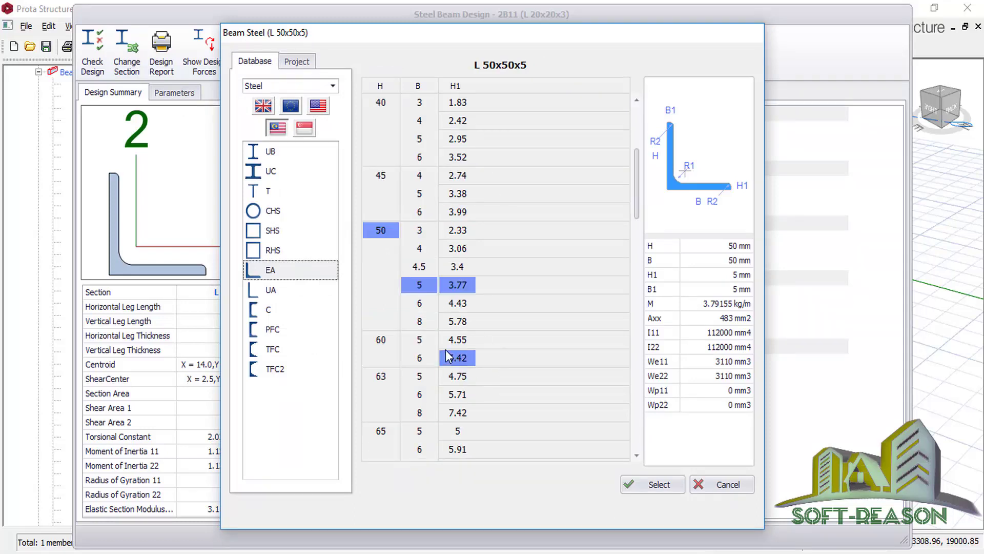
{"action": "left_click", "coordinate": [430, 327]}
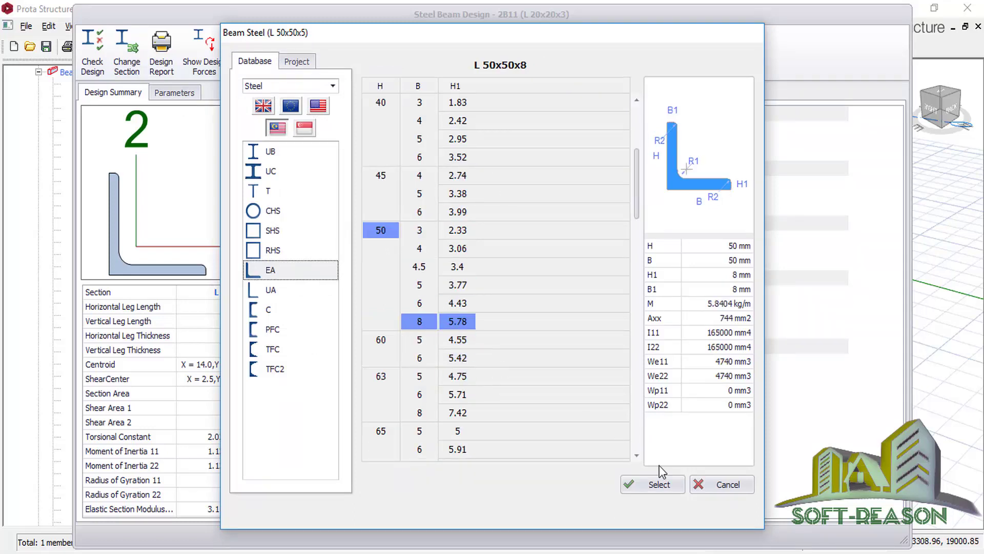
{"action": "left_click", "coordinate": [653, 483]}
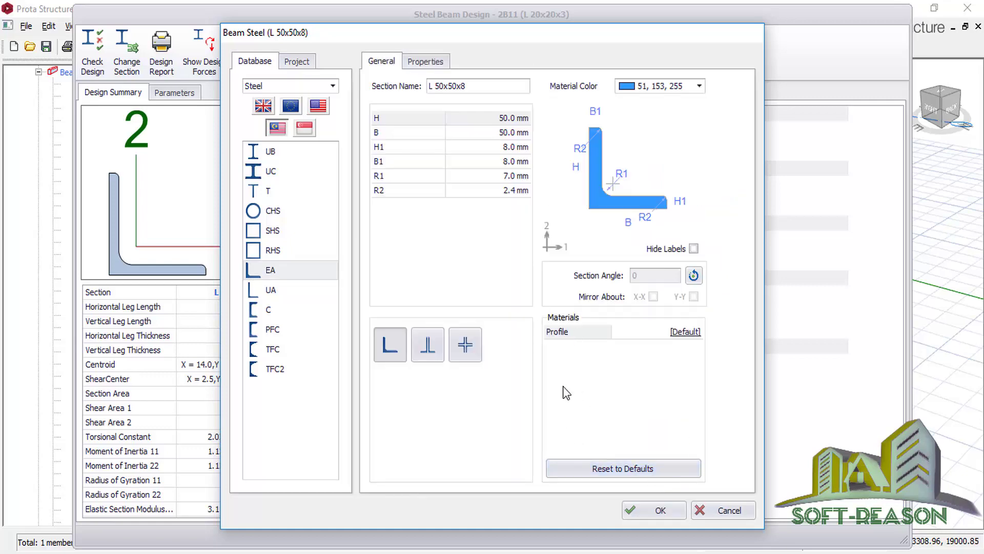
{"action": "left_click", "coordinate": [667, 508]}
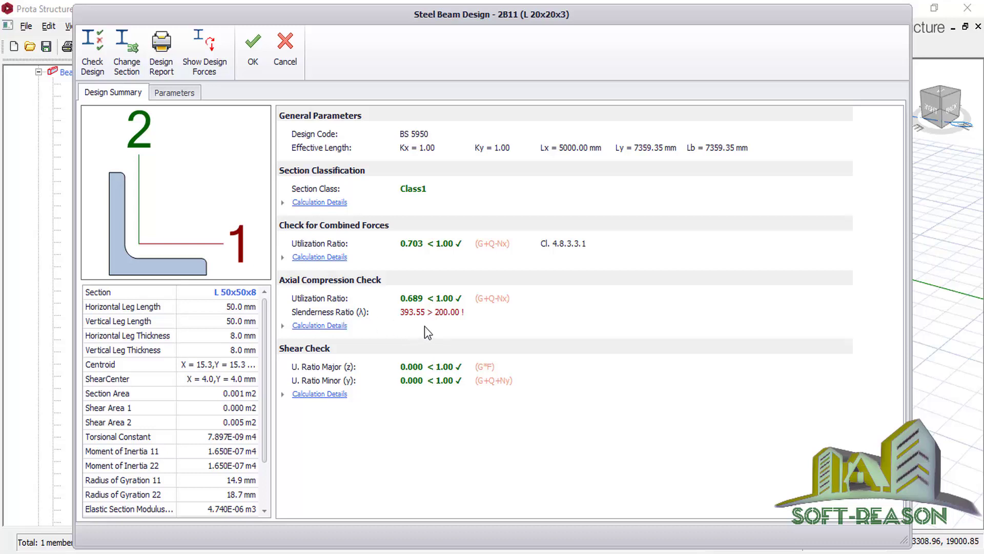
- Try the equal angle L 60x60x5 as the brace's section and recheck its slenderness ratio
{"action": "left_click", "coordinate": [441, 313]}
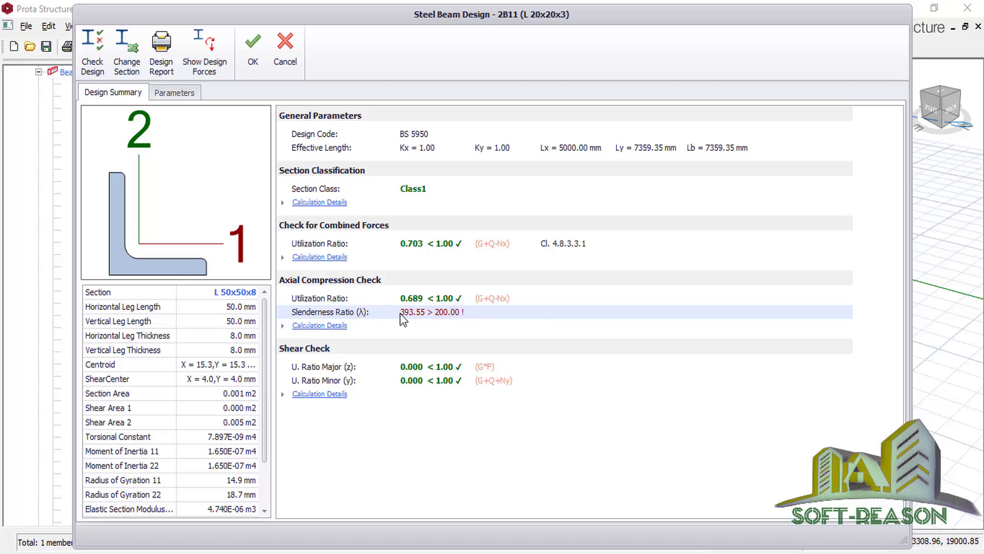
{"action": "left_click", "coordinate": [126, 54]}
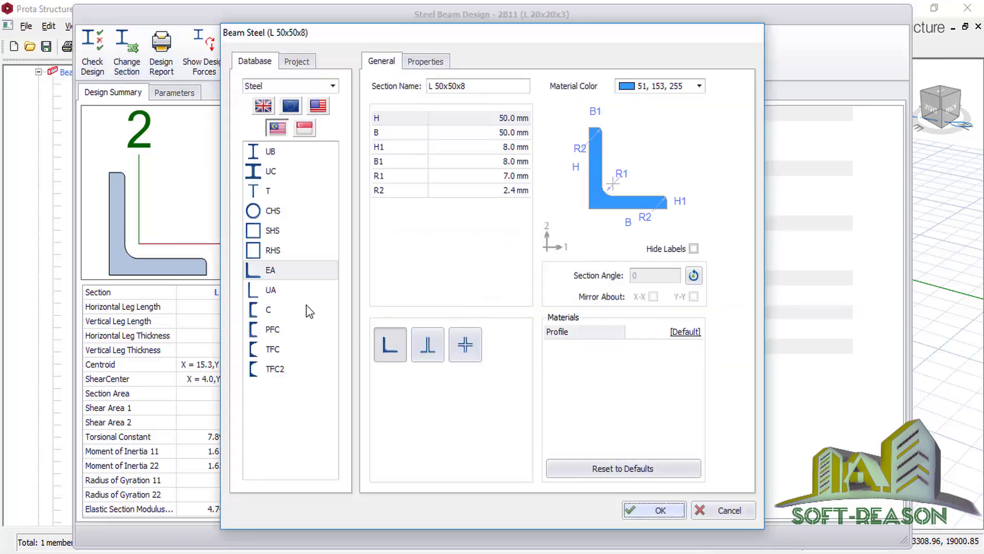
{"action": "left_click", "coordinate": [257, 267]}
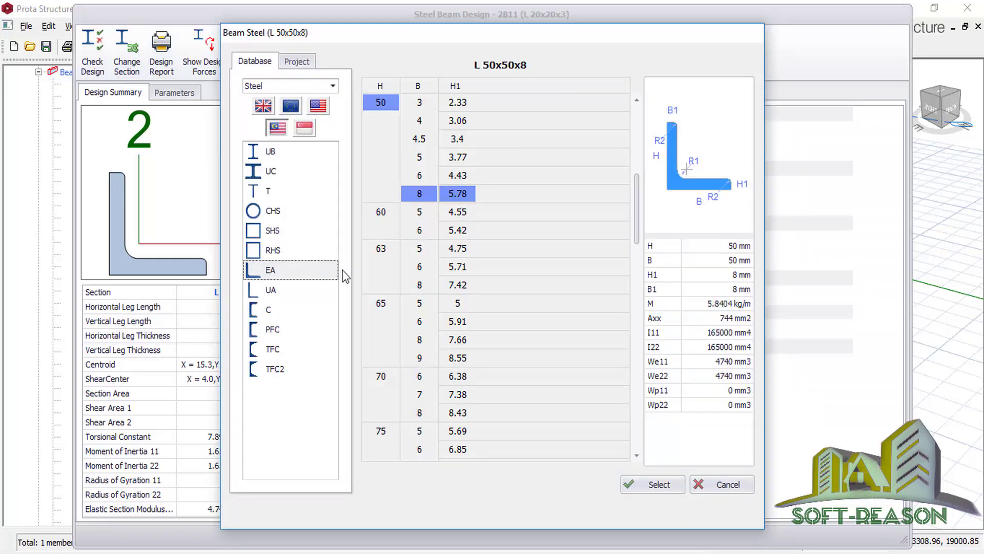
{"action": "left_click", "coordinate": [396, 212]}
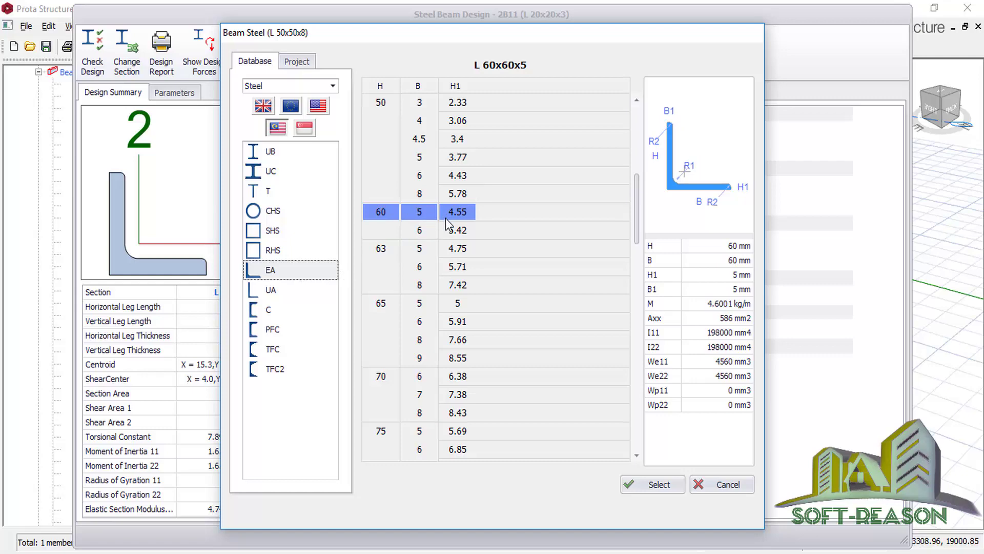
{"action": "left_click", "coordinate": [662, 484]}
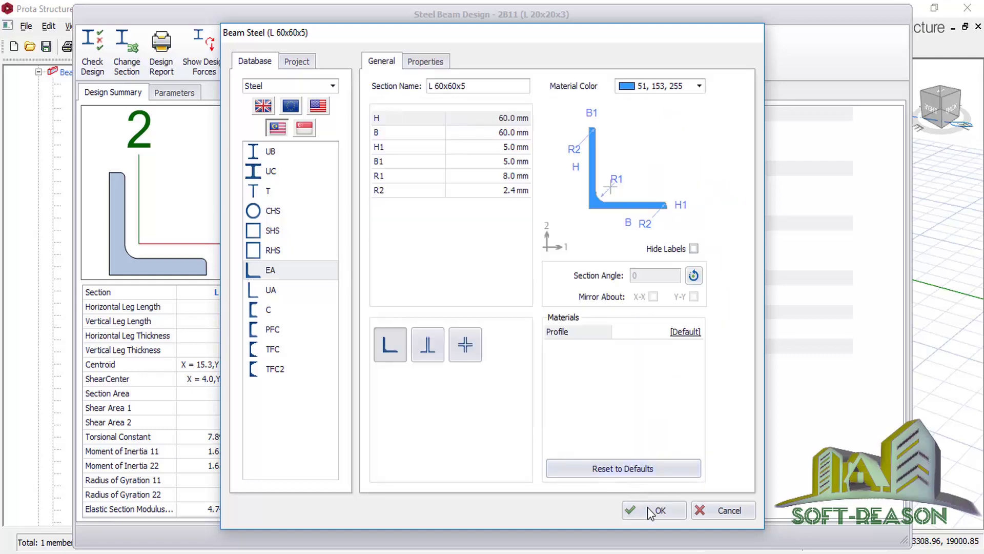
{"action": "left_click", "coordinate": [653, 509]}
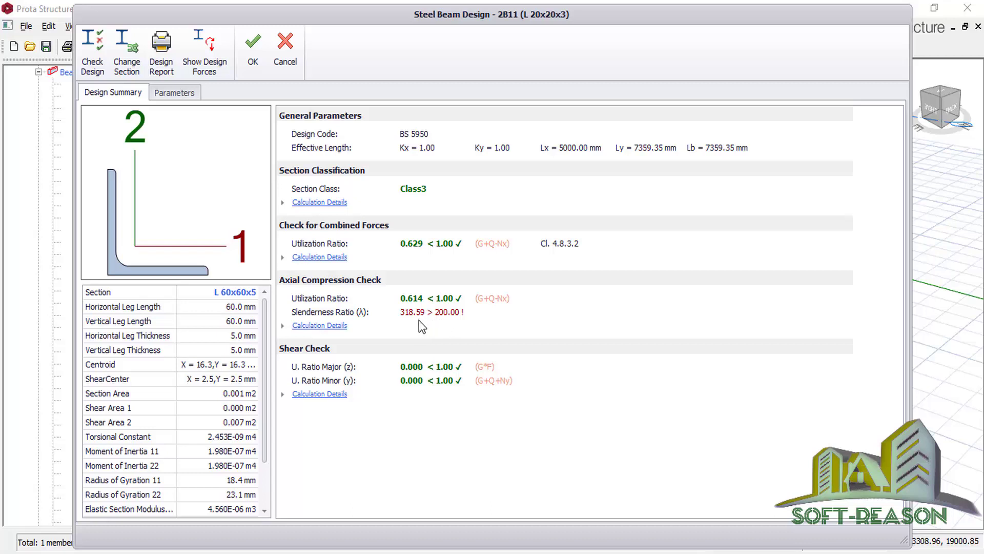
- Try the equal angle L 70x70x6 as the brace's section and recheck the axial compression and slenderness
{"action": "left_click", "coordinate": [126, 64]}
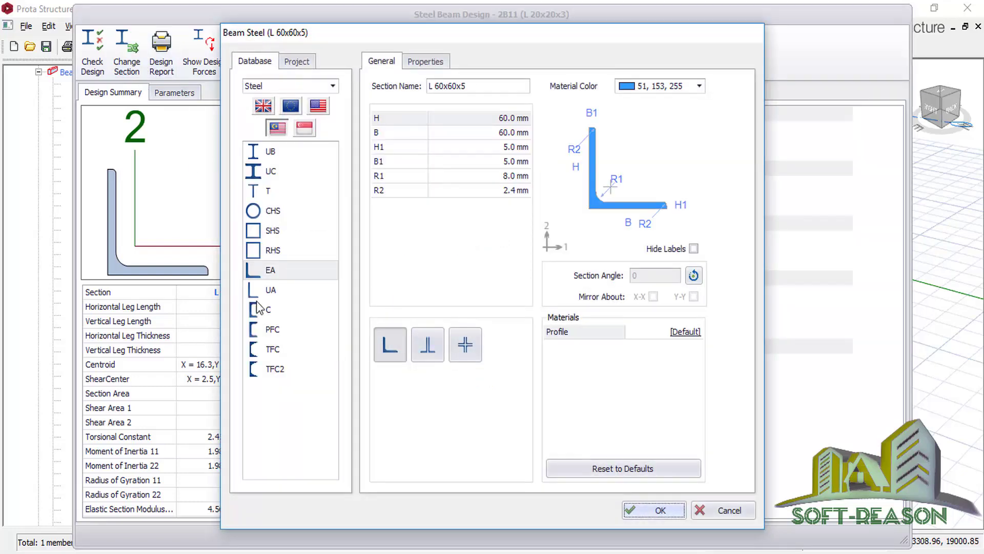
{"action": "left_click", "coordinate": [287, 275]}
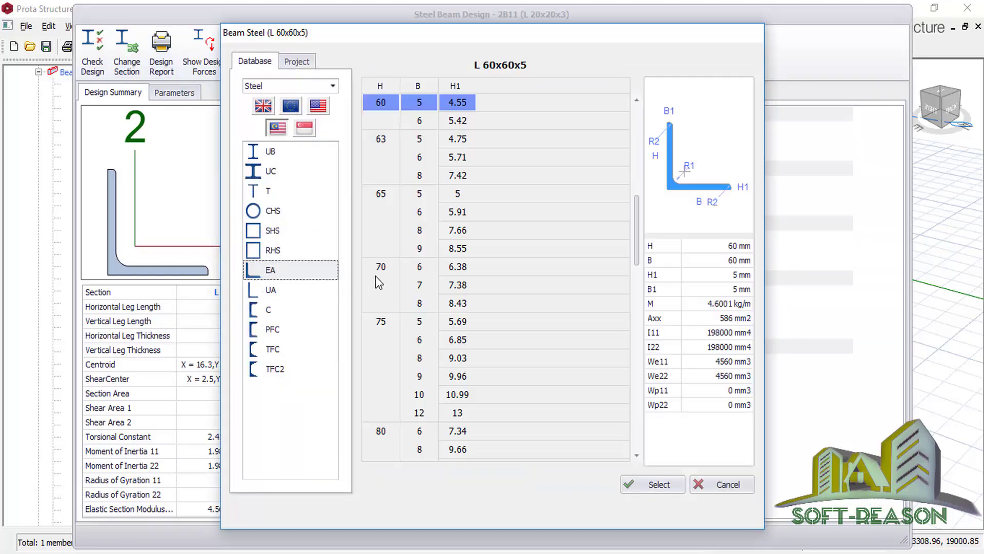
{"action": "left_click", "coordinate": [387, 272]}
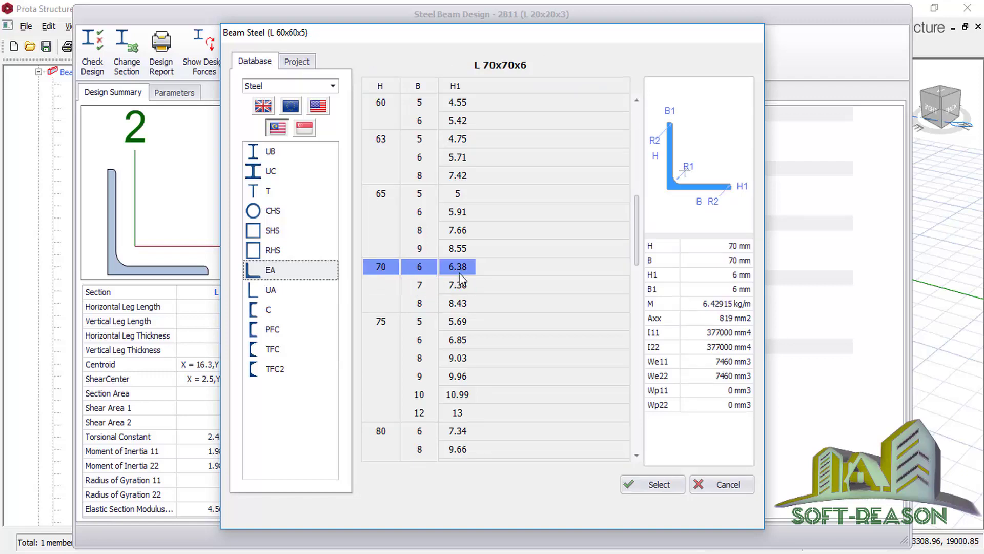
{"action": "left_click", "coordinate": [668, 488]}
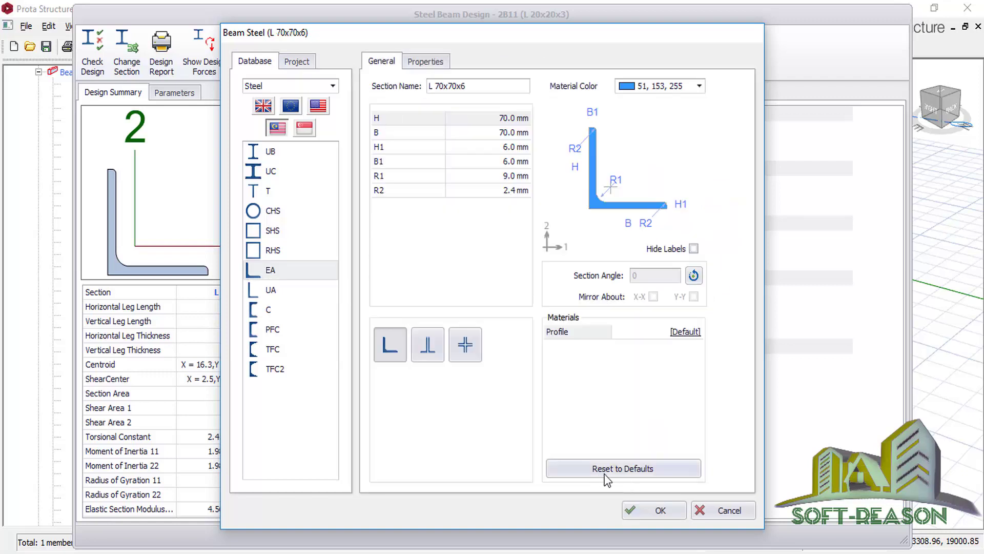
{"action": "left_click", "coordinate": [658, 511]}
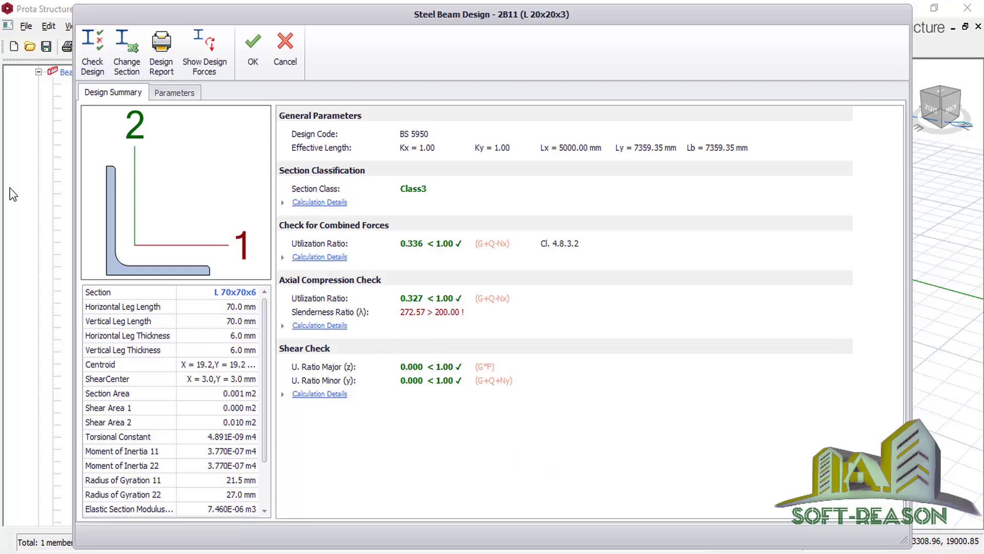
- Try the 6 mm thick equal angle L 90x90x6 as the brace's section and recheck its design
{"action": "left_click", "coordinate": [126, 56]}
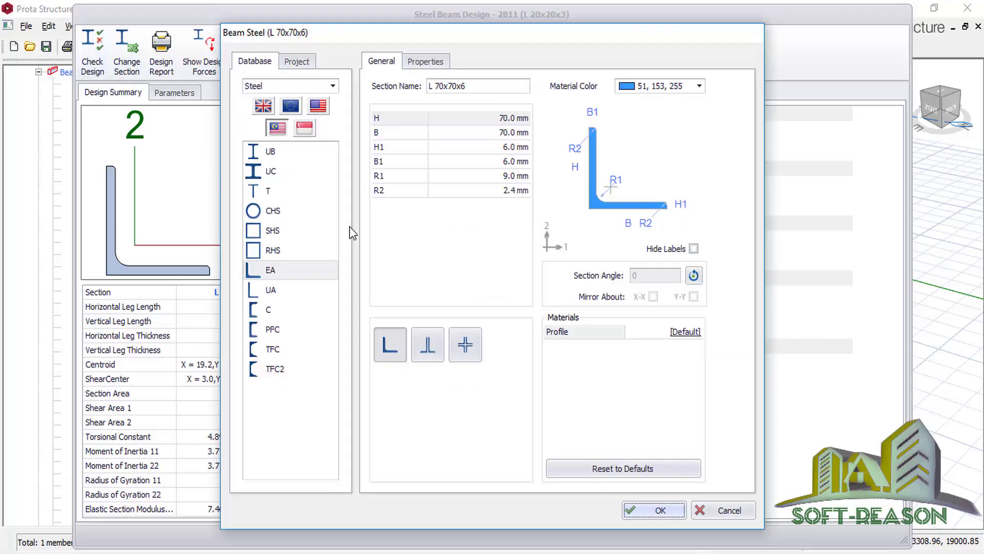
{"action": "left_click", "coordinate": [307, 276]}
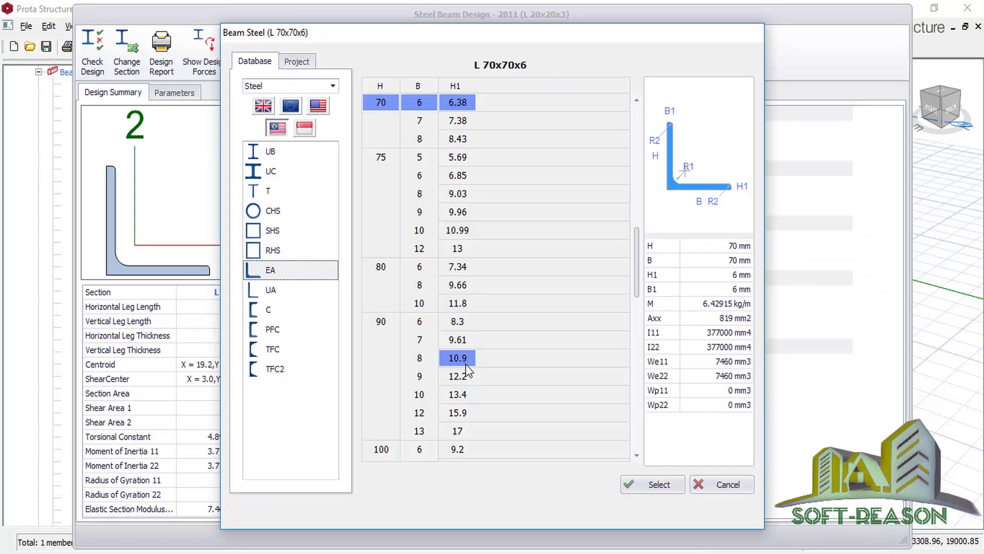
{"action": "left_click", "coordinate": [391, 324]}
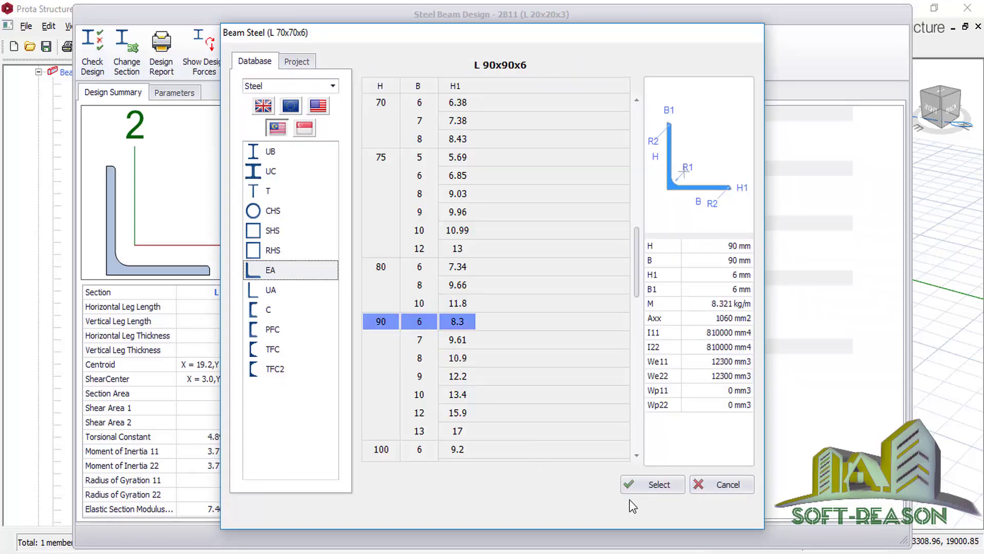
{"action": "left_click", "coordinate": [651, 484]}
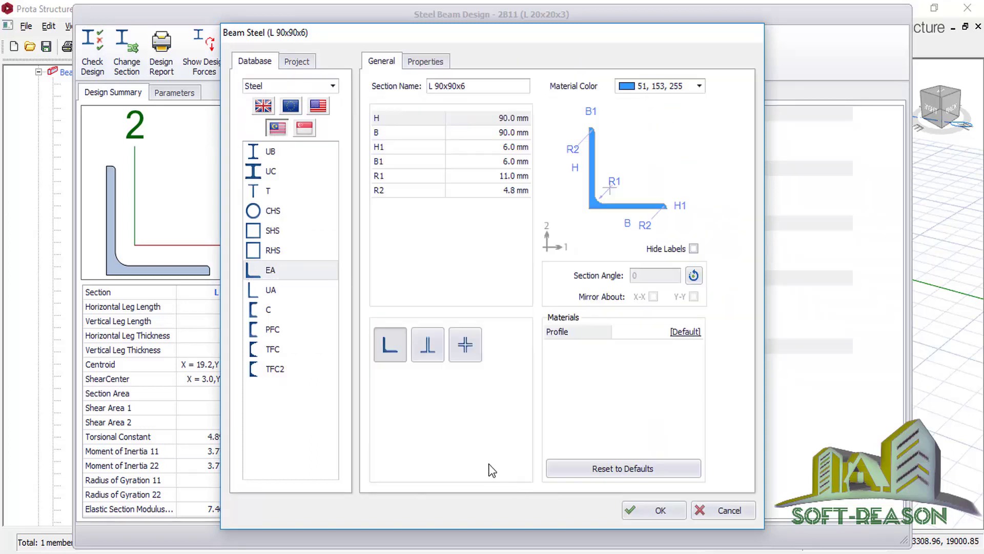
{"action": "left_click", "coordinate": [657, 510]}
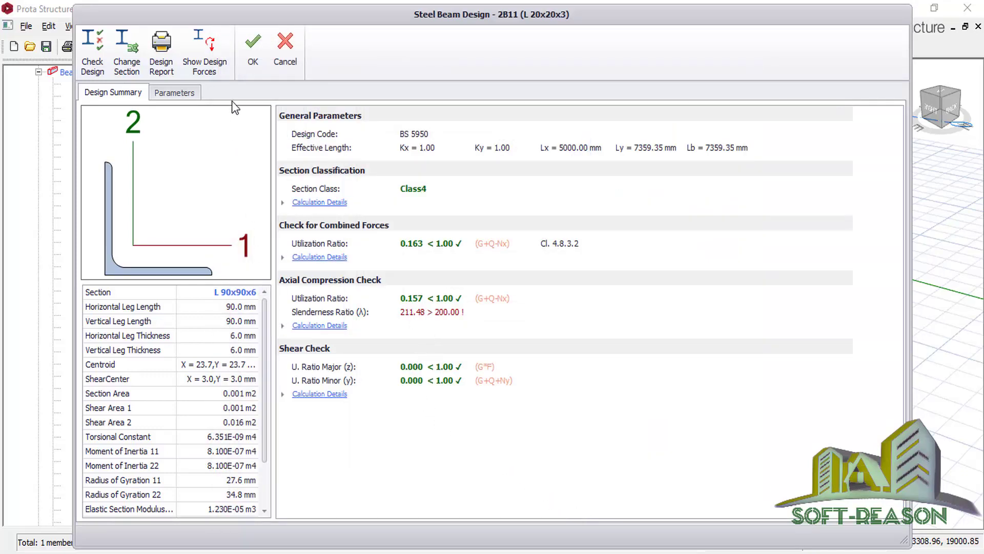
- Try the thicker equal angle L 90x90x13 as the brace's section and recheck the slenderness ratio
{"action": "left_click", "coordinate": [128, 66]}
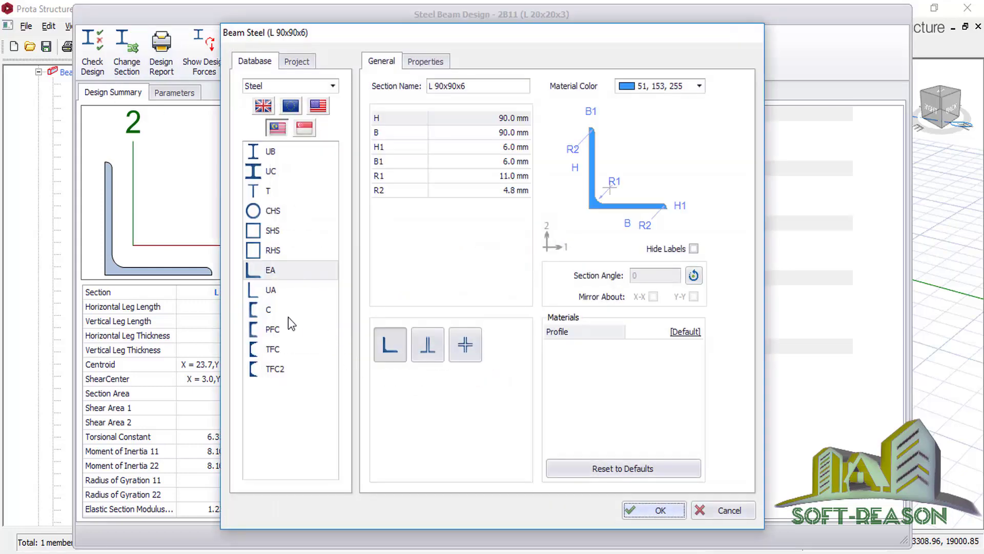
{"action": "left_click", "coordinate": [274, 274]}
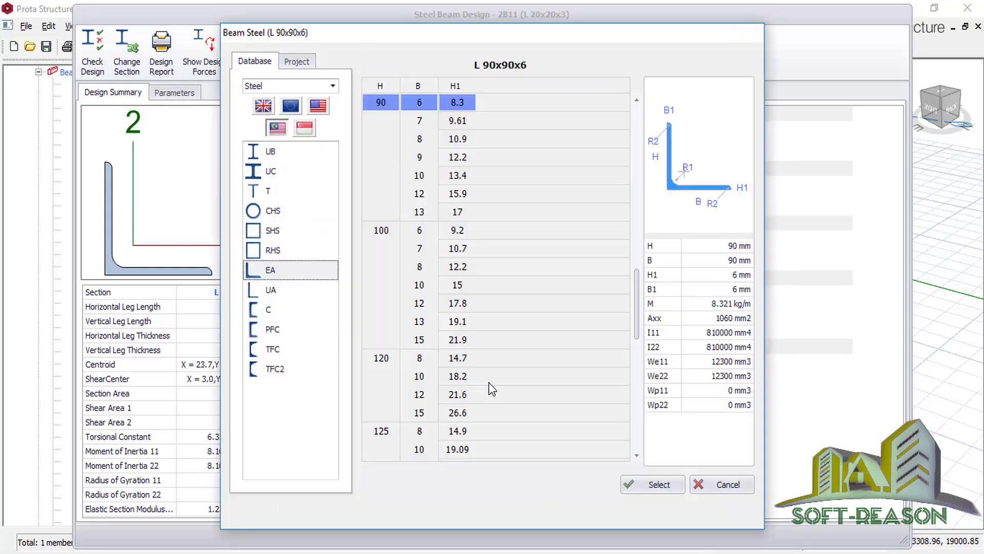
{"action": "left_click", "coordinate": [421, 212]}
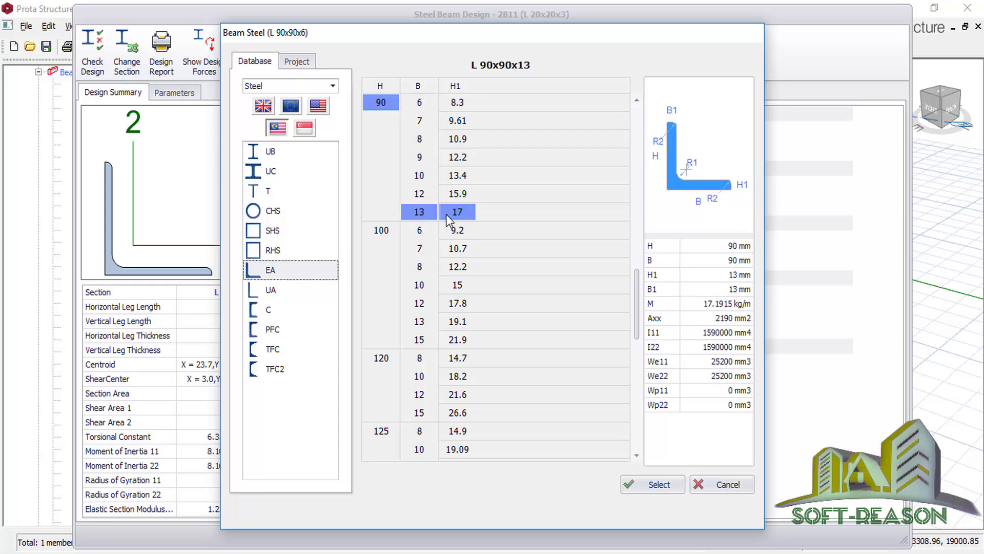
{"action": "left_click", "coordinate": [642, 491]}
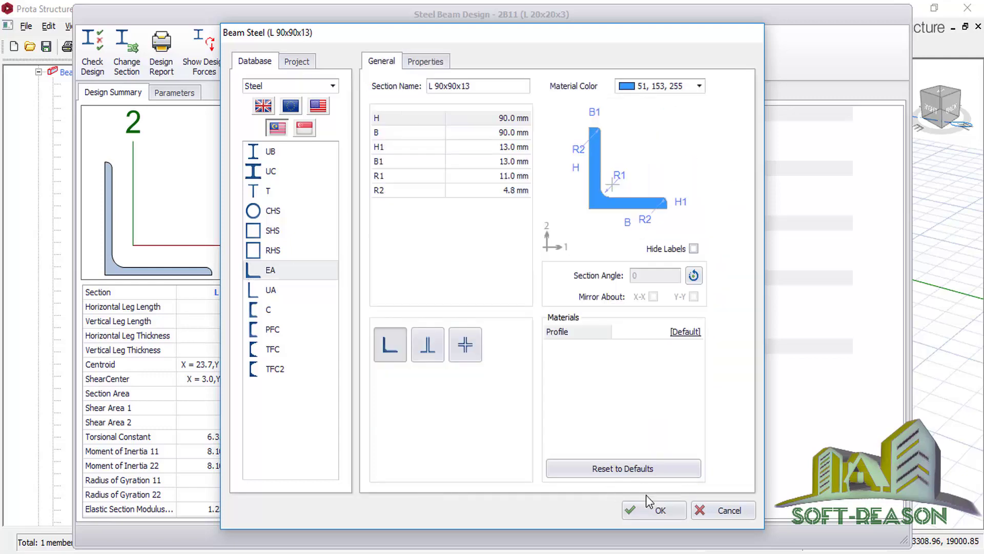
{"action": "left_click", "coordinate": [646, 505]}
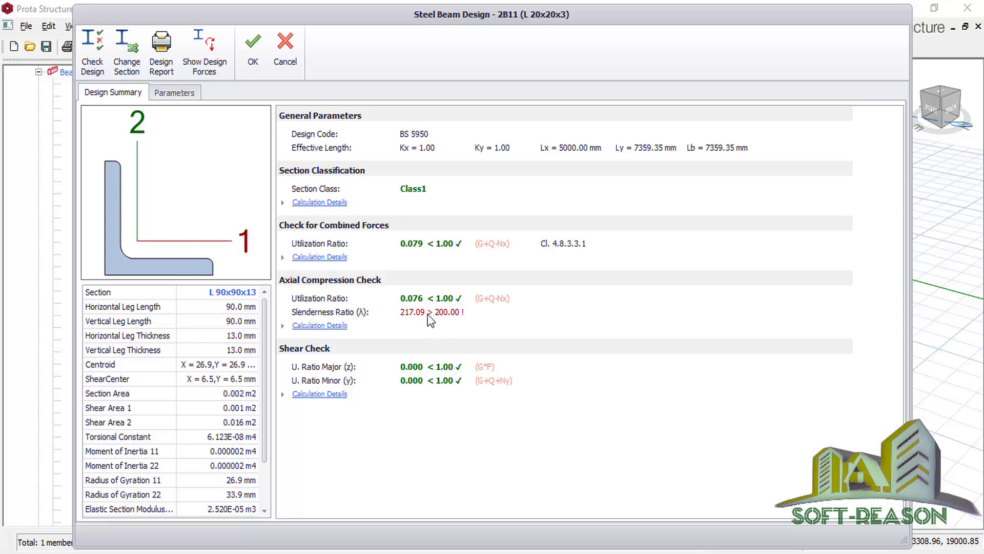
- Change the brace's section to the equal angle L 100x100x6, recheck its slenderness and accept the design
{"action": "left_click", "coordinate": [137, 72]}
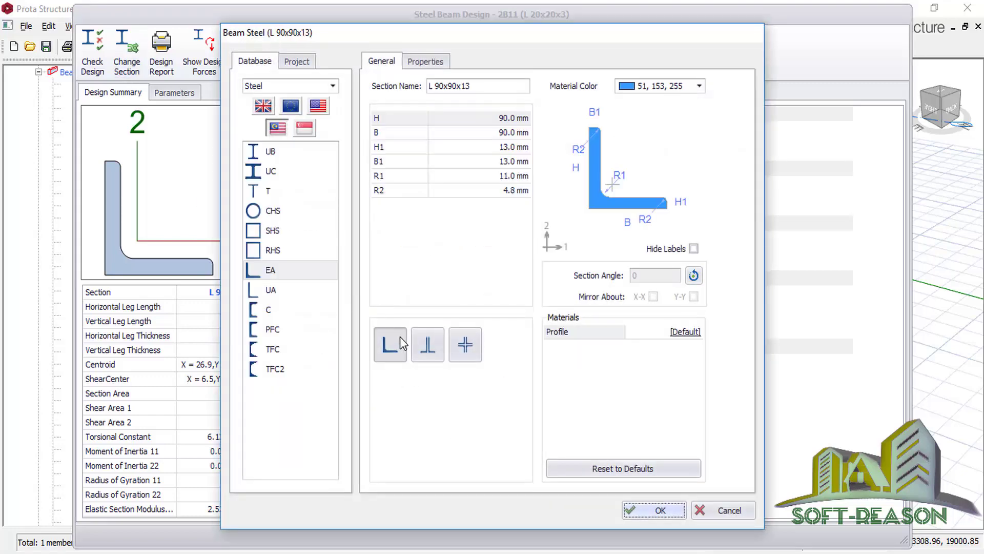
{"action": "left_click", "coordinate": [260, 277]}
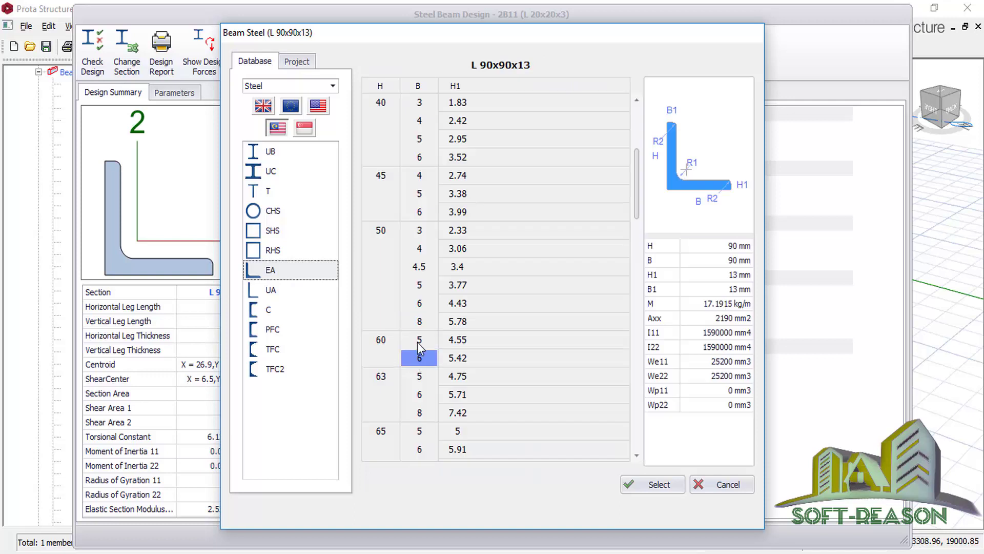
{"action": "scroll", "coordinate": [419, 375], "scroll_direction": "down", "scroll_amount": 2}
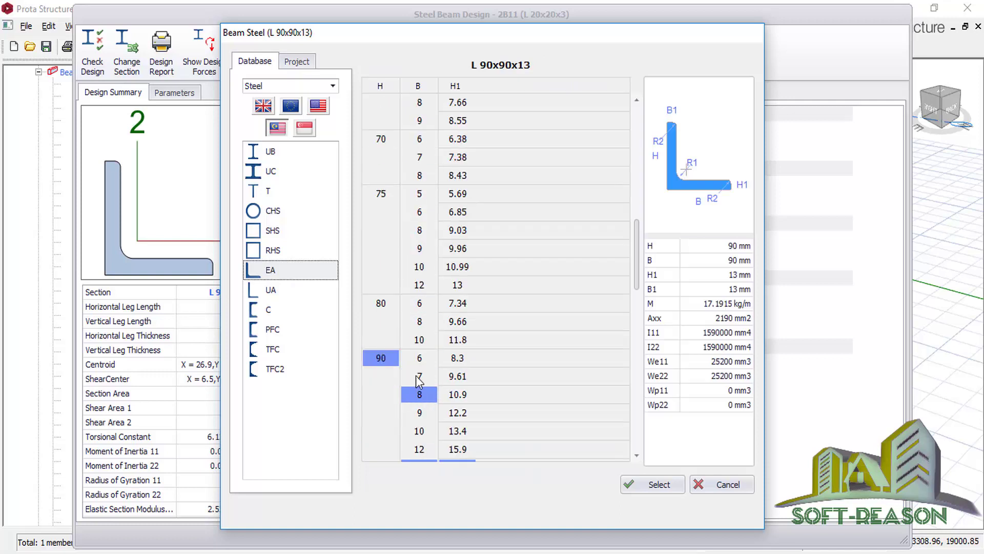
{"action": "scroll", "coordinate": [415, 376], "scroll_direction": "down", "scroll_amount": 1}
{"action": "left_click", "coordinate": [379, 304]}
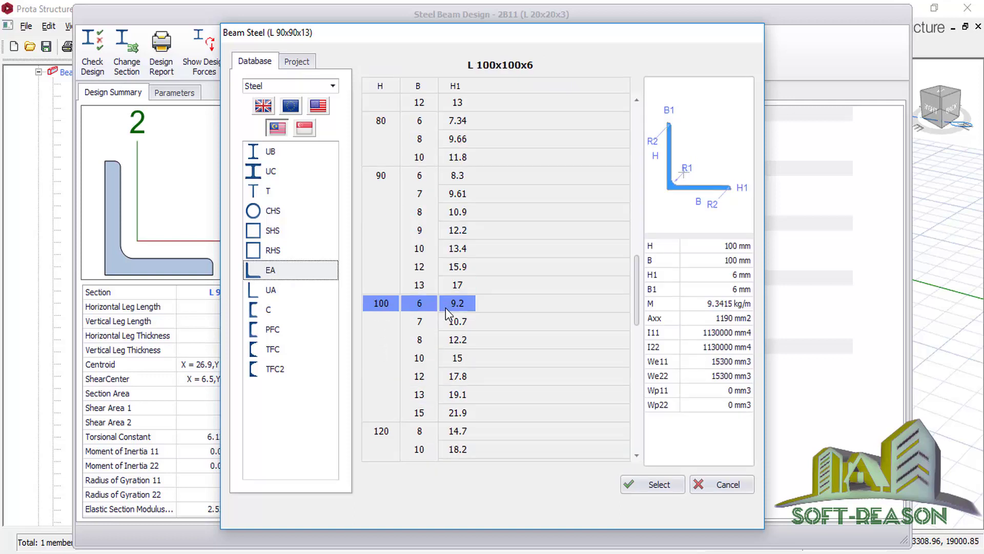
{"action": "left_click", "coordinate": [666, 494]}
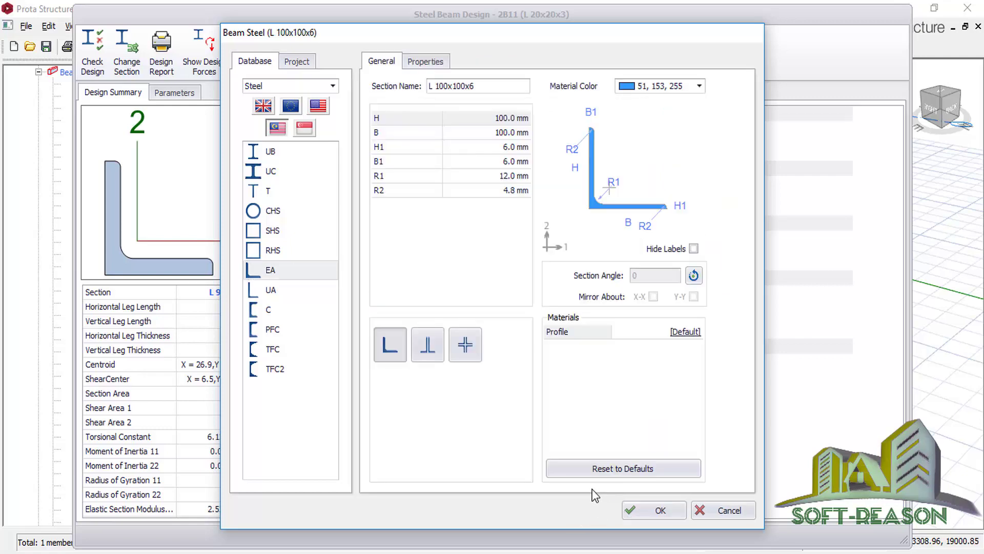
{"action": "left_click", "coordinate": [648, 509]}
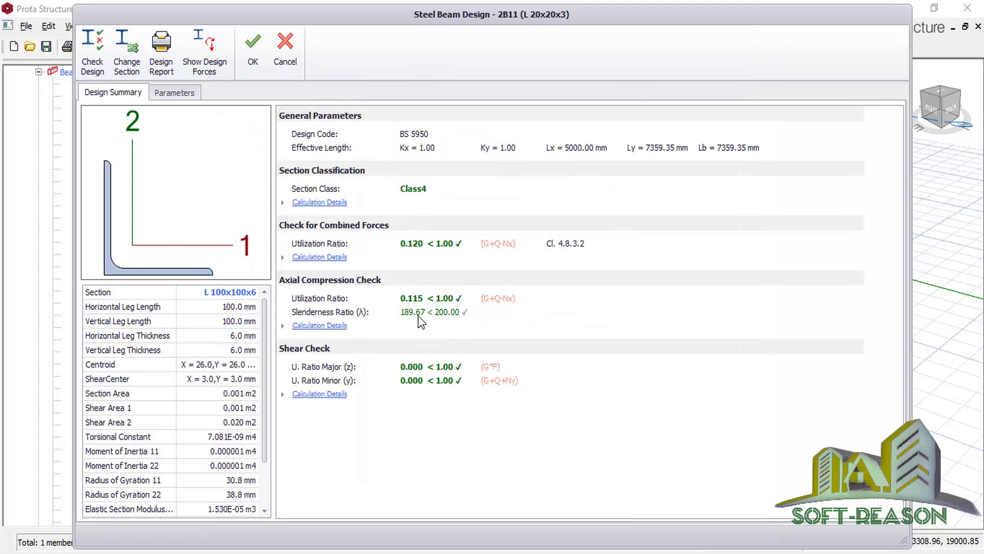
{"action": "left_click", "coordinate": [253, 51]}
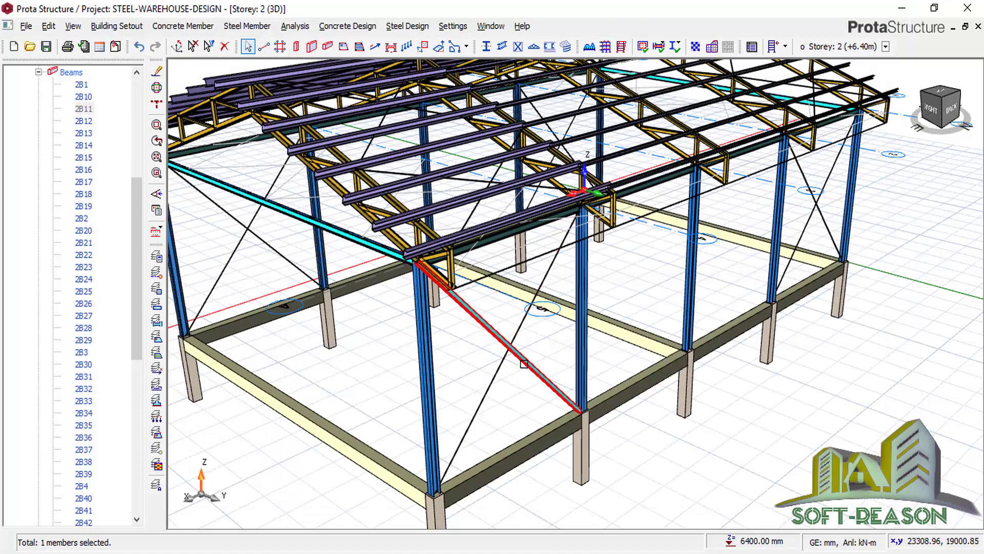
- Examine the resized diagonal brace 2B11 in the 3D model and compare it with the neighbouring wall and roof bracing
{"action": "scroll", "coordinate": [521, 359], "scroll_direction": "up", "scroll_amount": 5}
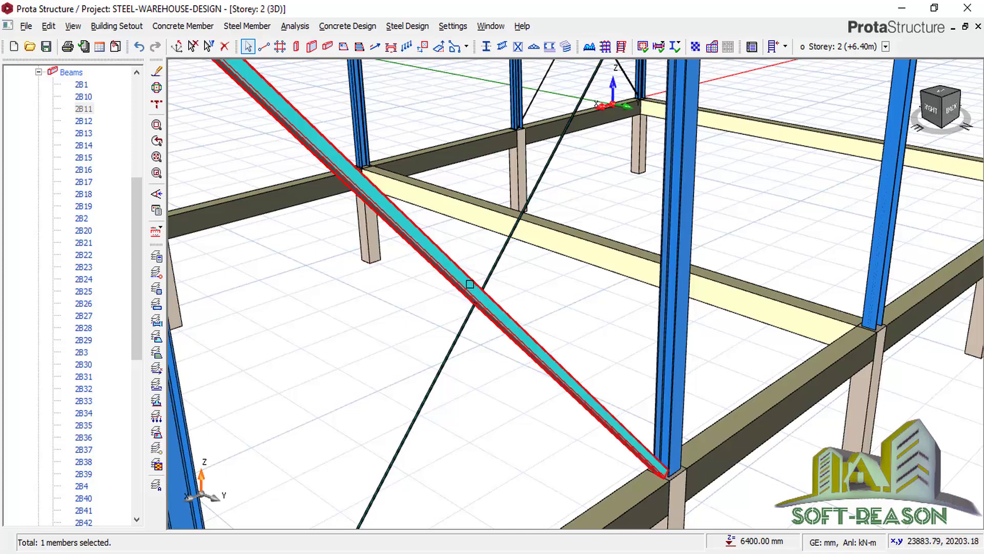
{"action": "mouse_move", "coordinate": [476, 298]}
{"action": "scroll", "coordinate": [536, 343], "scroll_direction": "down", "scroll_amount": 4}
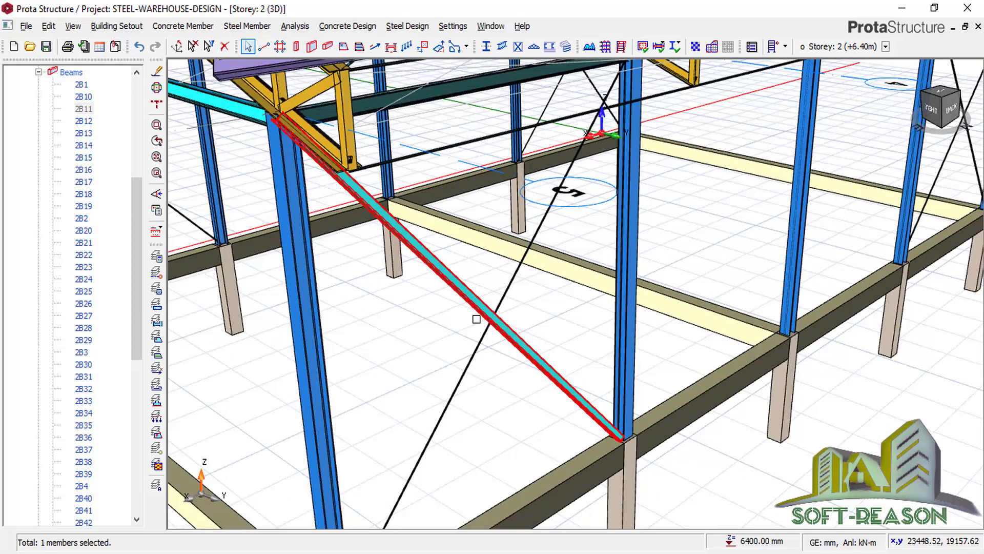
{"action": "scroll", "coordinate": [477, 319], "scroll_direction": "up", "scroll_amount": 2}
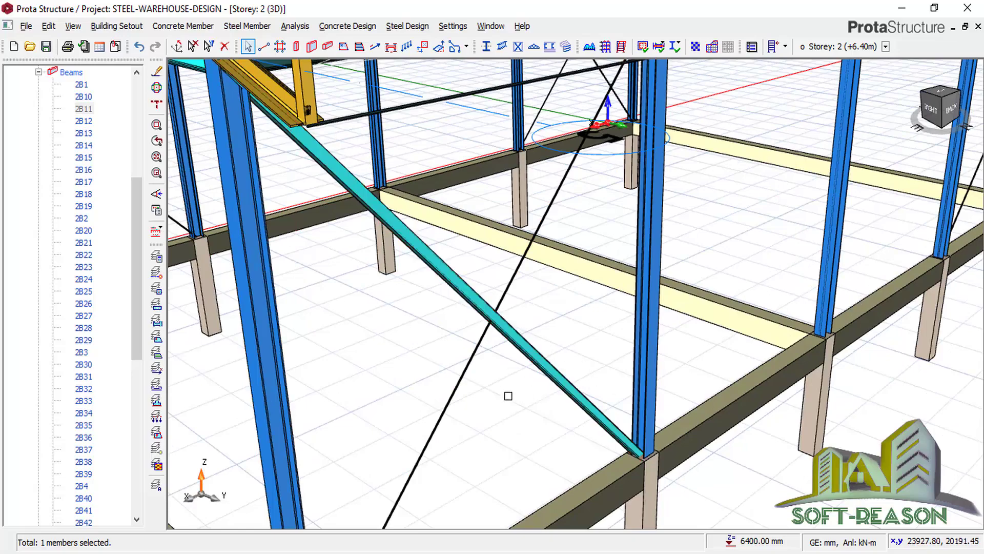
{"action": "scroll", "coordinate": [507, 395], "scroll_direction": "down", "scroll_amount": 4}
{"action": "scroll", "coordinate": [500, 351], "scroll_direction": "up", "scroll_amount": 1}
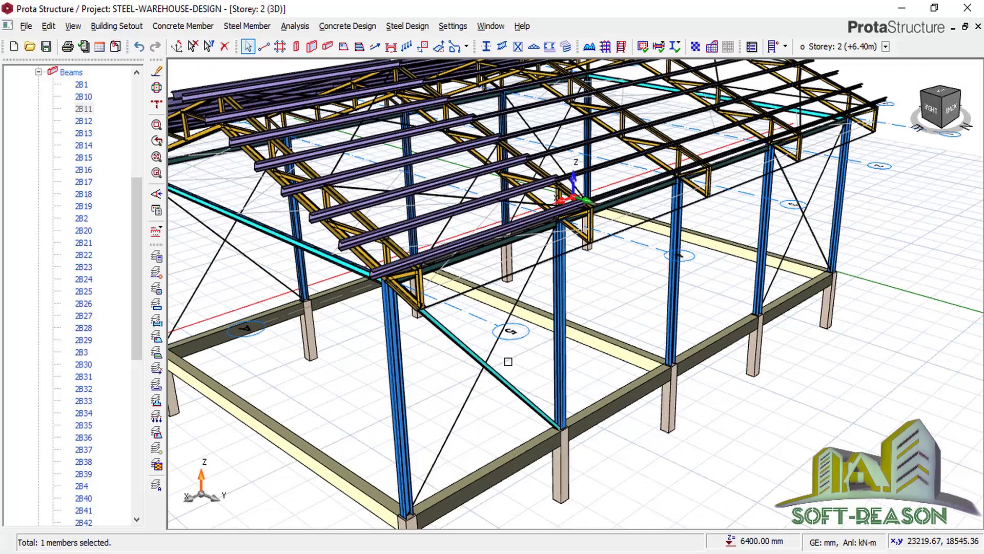
{"action": "scroll", "coordinate": [541, 391], "scroll_direction": "down", "scroll_amount": 2}
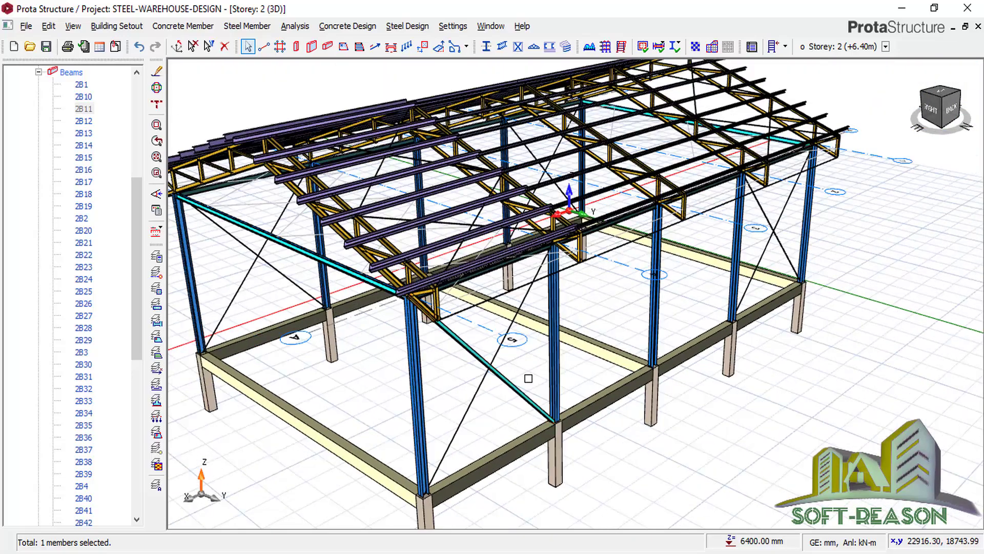
{"action": "scroll", "coordinate": [528, 382], "scroll_direction": "down", "scroll_amount": 1}
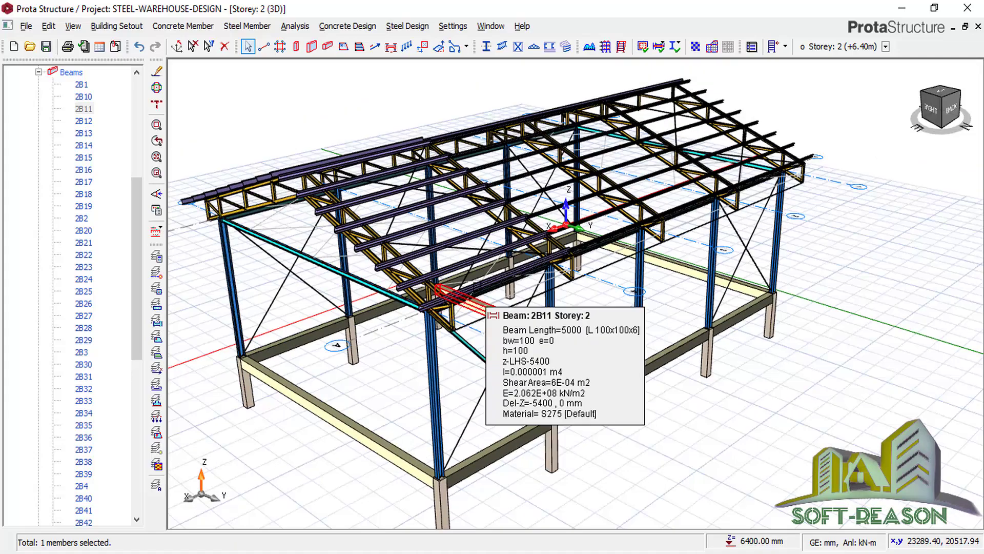
{"action": "scroll", "coordinate": [472, 231], "scroll_direction": "up", "scroll_amount": 3}
{"action": "scroll", "coordinate": [472, 231], "scroll_direction": "up", "scroll_amount": 3}
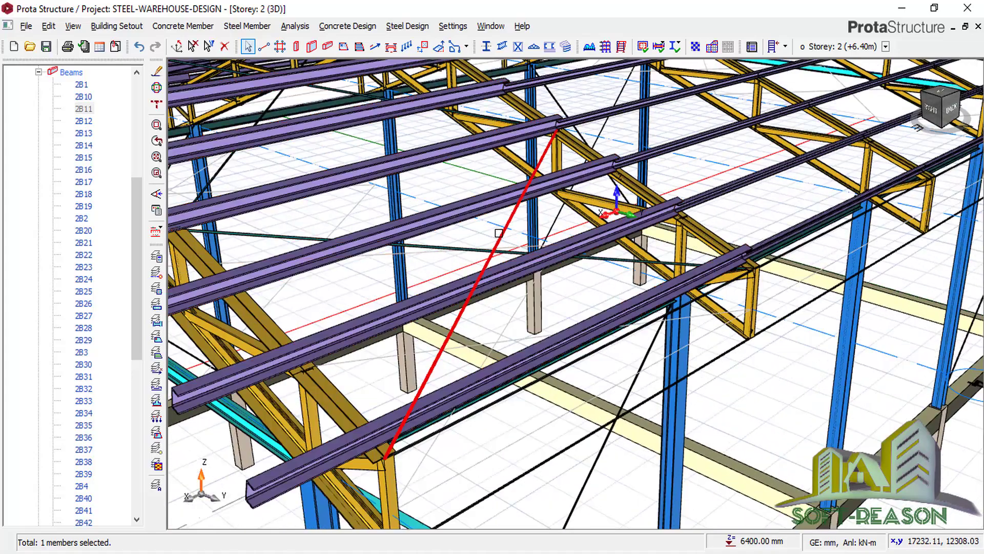
- Open the steel member design of roof brace 2B37 and try the equal angle L 150x150x8 as its section
{"action": "right_click", "coordinate": [500, 237]}
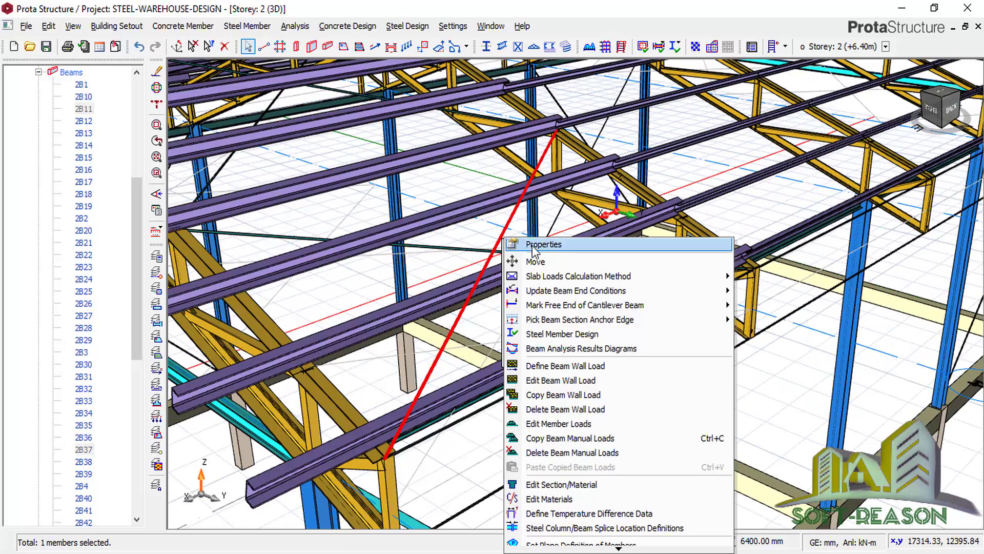
{"action": "left_click", "coordinate": [554, 336]}
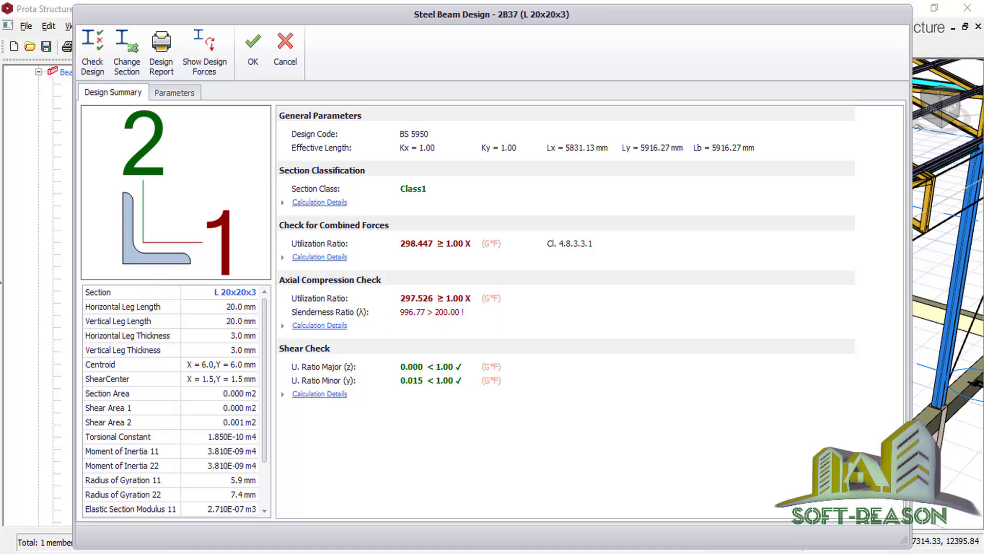
{"action": "left_click", "coordinate": [127, 51]}
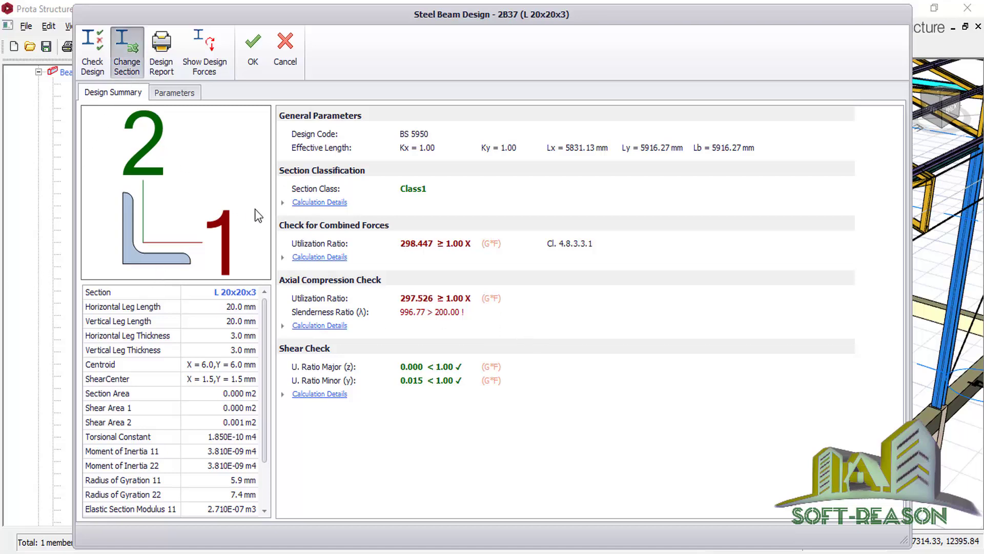
{"action": "left_click", "coordinate": [296, 271]}
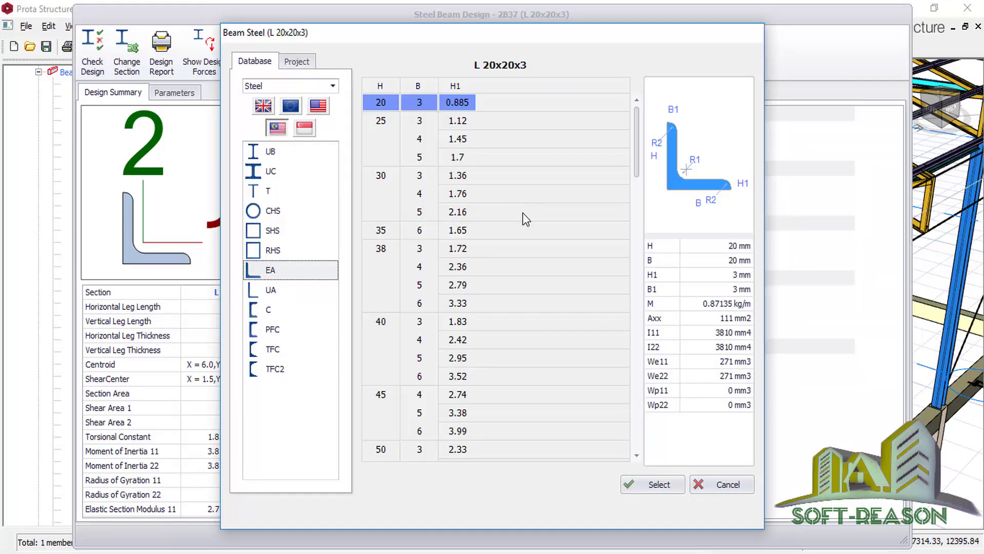
{"action": "scroll", "coordinate": [452, 279], "scroll_direction": "down", "scroll_amount": 15}
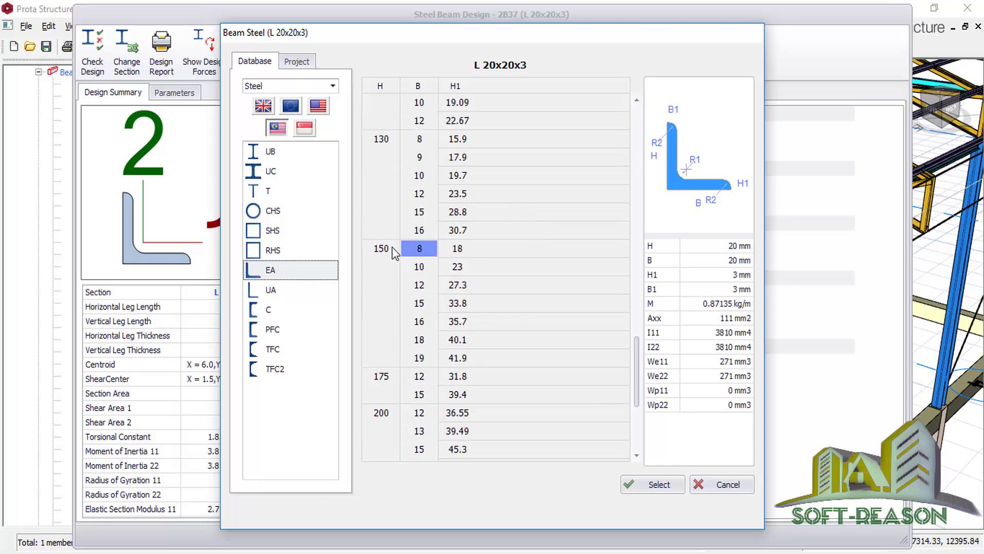
{"action": "left_click", "coordinate": [419, 248]}
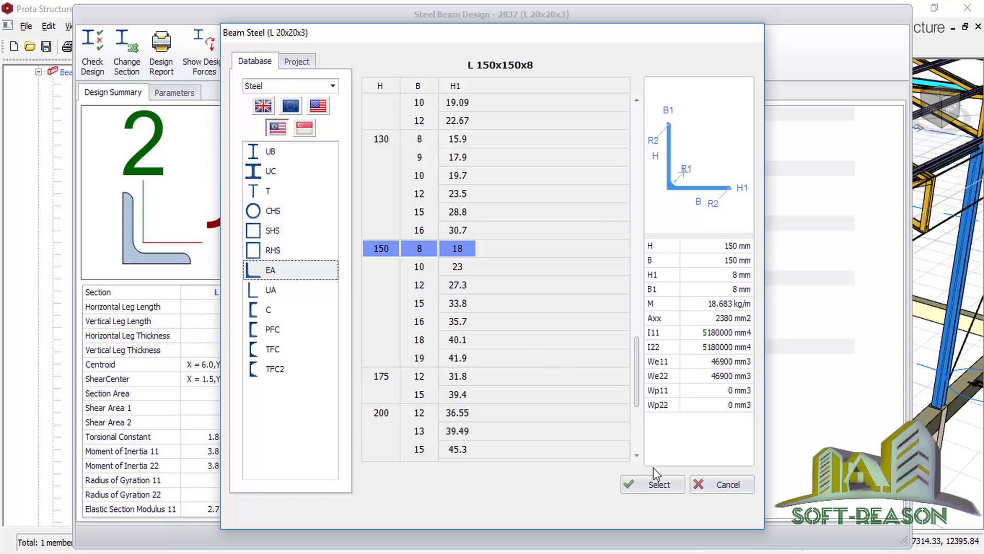
{"action": "left_click", "coordinate": [652, 484]}
{"action": "left_click", "coordinate": [646, 507]}
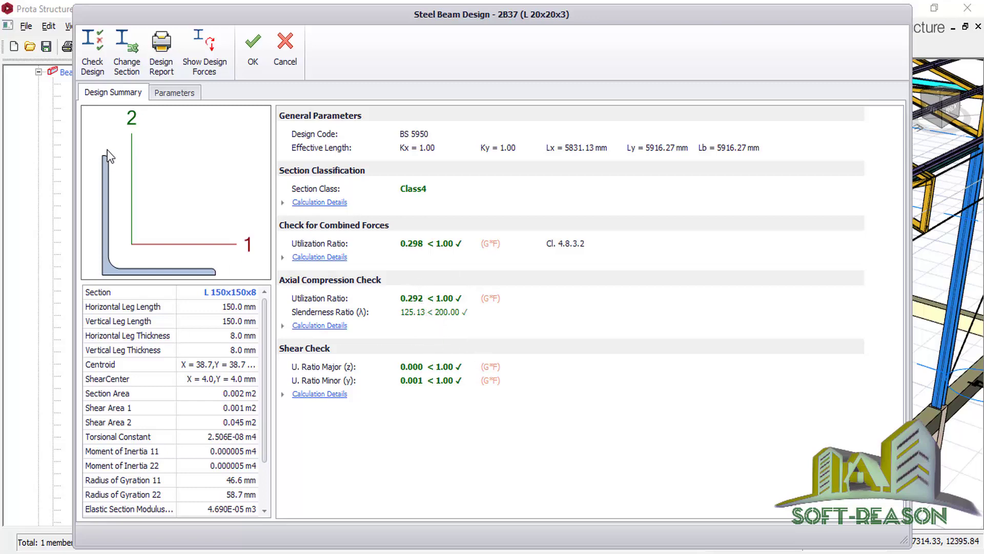
- Try the smaller equal angle L 120x120x8 for brace 2B37 and recheck its utilization and slenderness ratios
{"action": "left_click", "coordinate": [127, 57]}
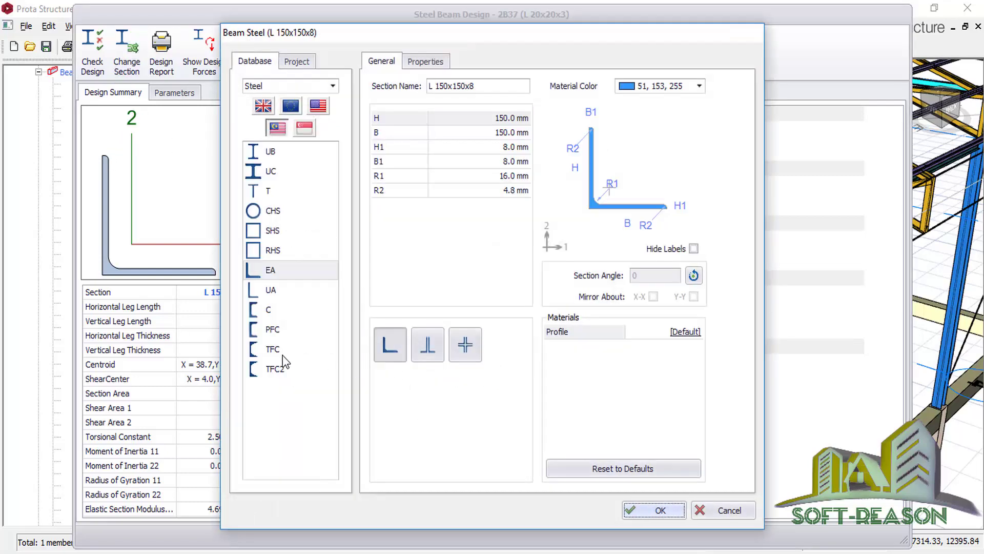
{"action": "left_click", "coordinate": [270, 272]}
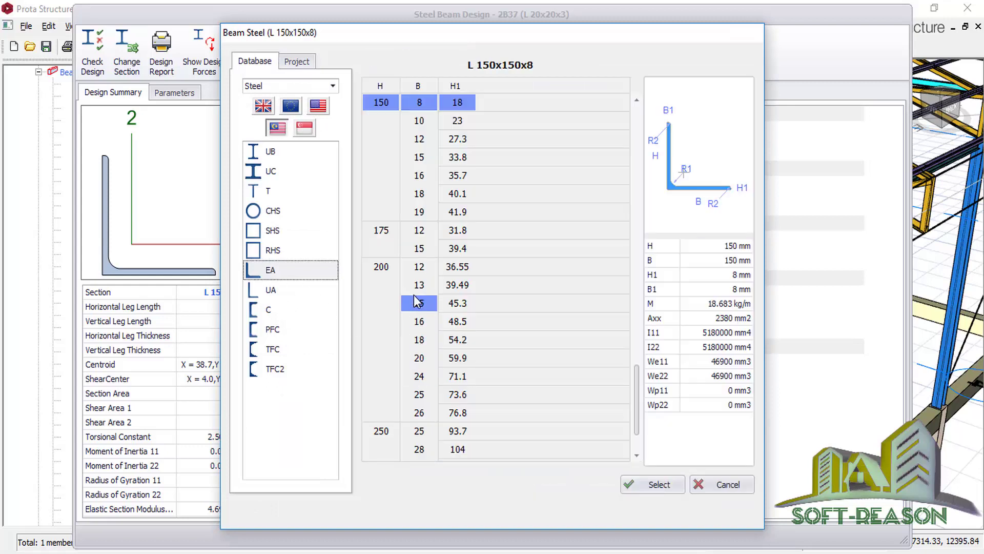
{"action": "scroll", "coordinate": [428, 290], "scroll_direction": "up", "scroll_amount": 5}
{"action": "scroll", "coordinate": [383, 256], "scroll_direction": "up", "scroll_amount": 2}
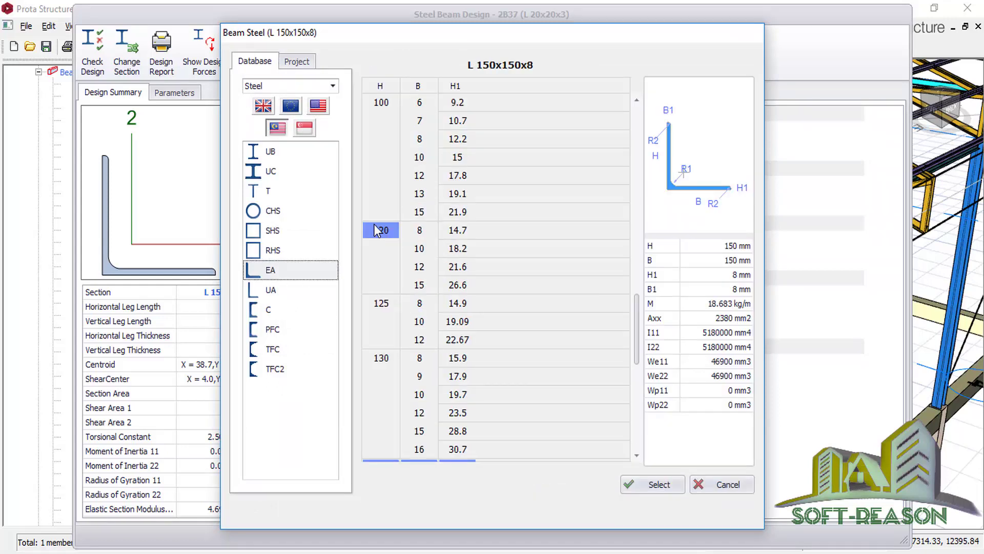
{"action": "left_click", "coordinate": [380, 229]}
{"action": "left_click", "coordinate": [658, 486]}
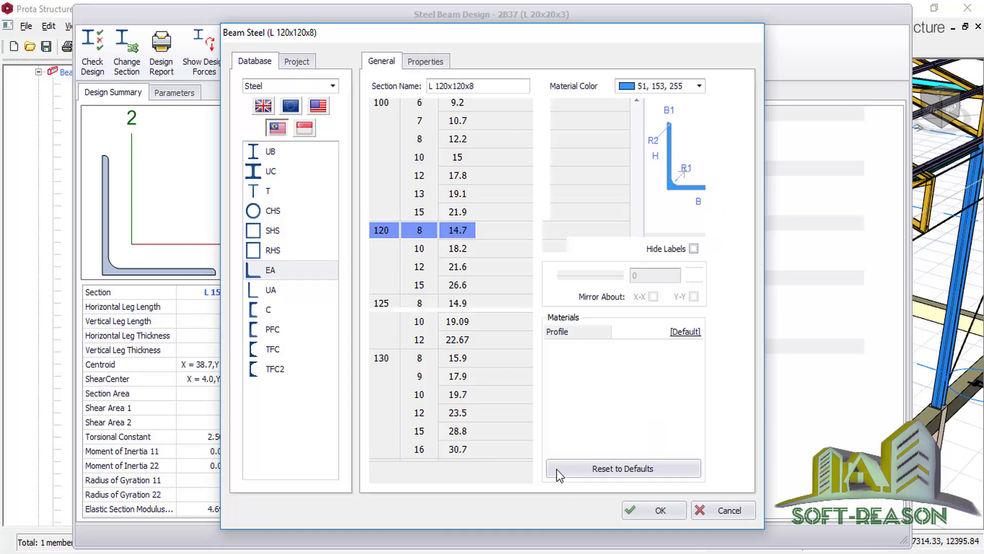
{"action": "left_click", "coordinate": [652, 509]}
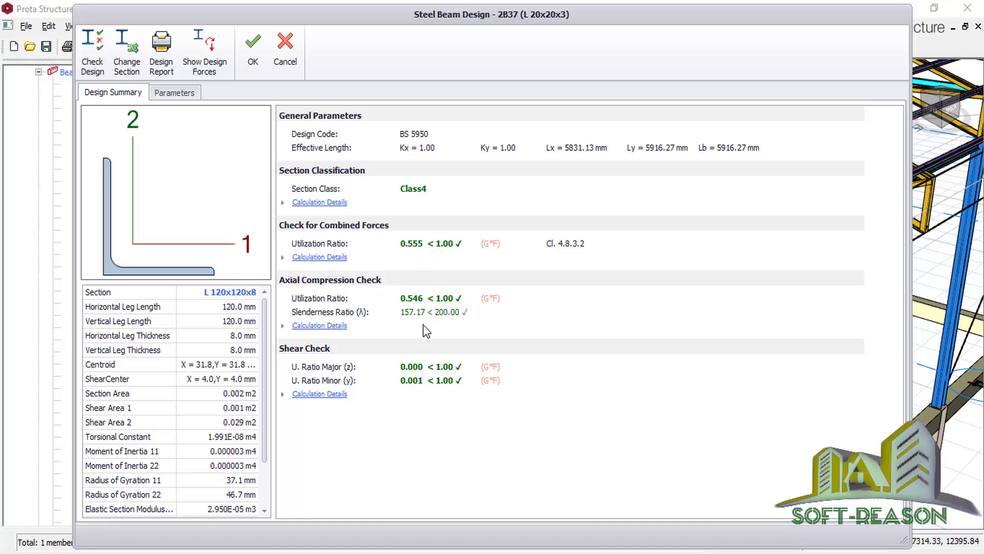
- Try the lighter equal angle L 100x100x6 for brace 2B37 and recheck its combined-force and axial compression checks
{"action": "left_click", "coordinate": [134, 70]}
{"action": "left_click", "coordinate": [293, 277]}
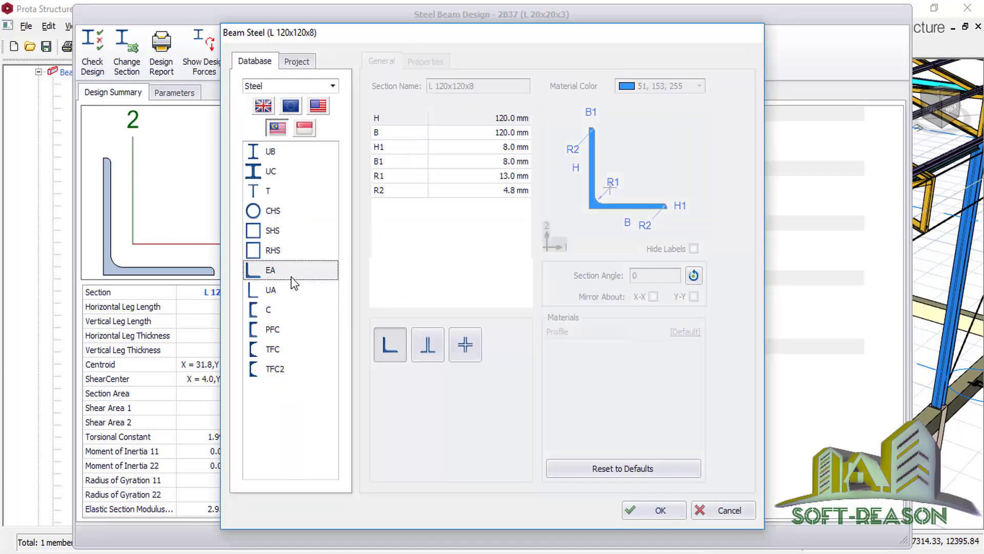
{"action": "scroll", "coordinate": [392, 287], "scroll_direction": "up", "scroll_amount": 5}
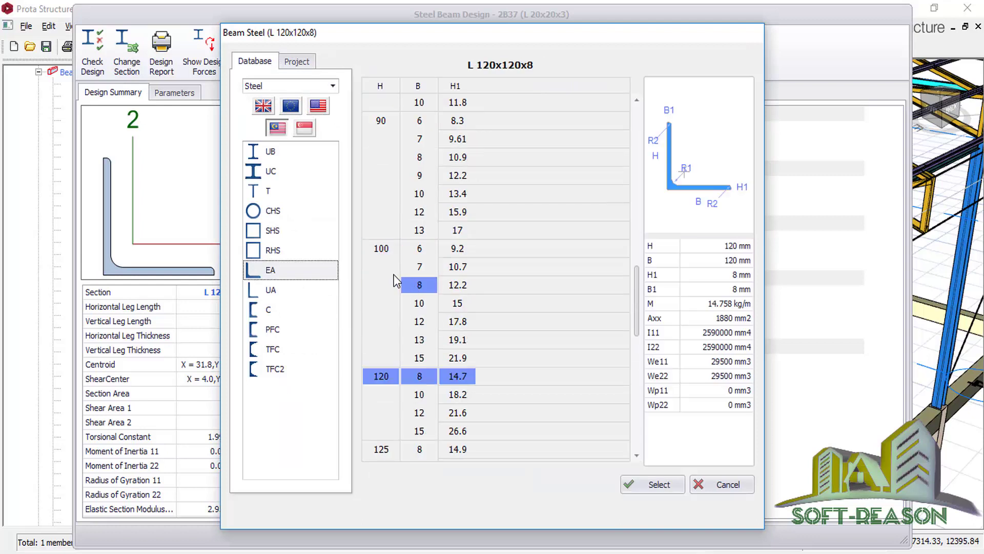
{"action": "left_click", "coordinate": [386, 256]}
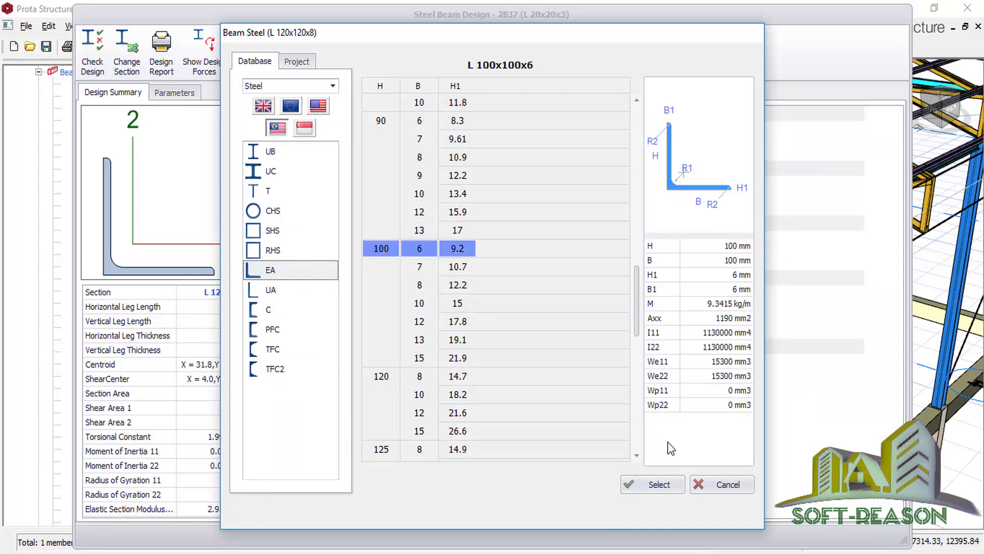
{"action": "left_click", "coordinate": [665, 485]}
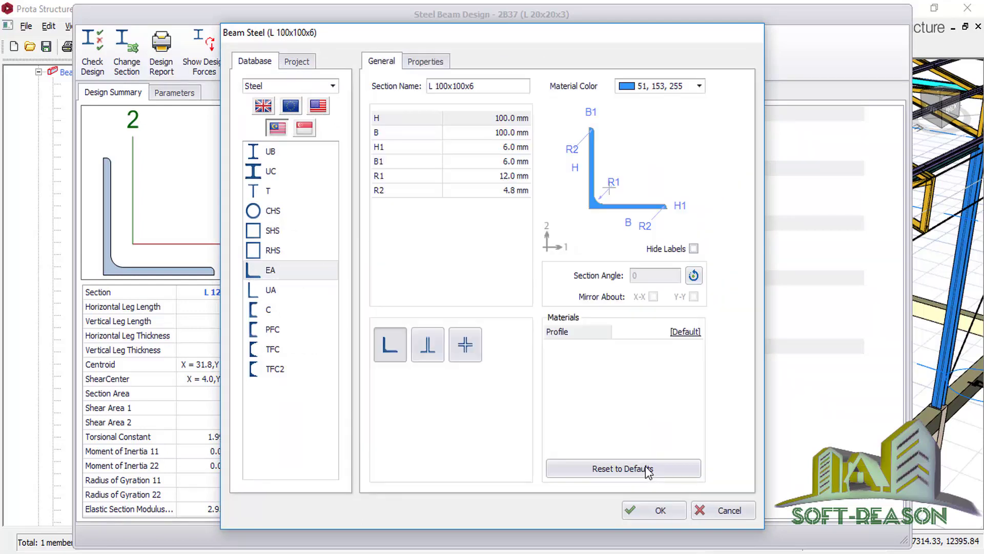
{"action": "left_click", "coordinate": [651, 510]}
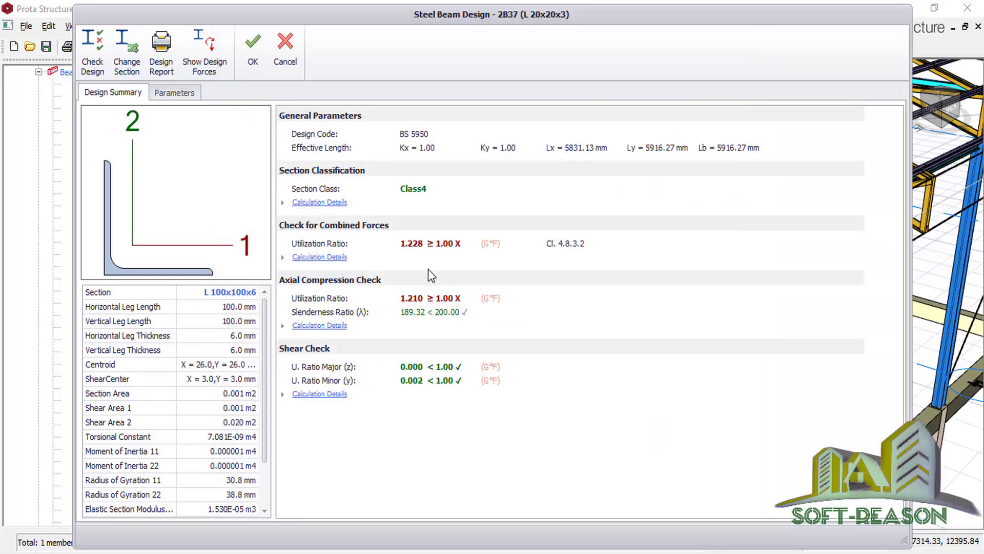
- Change brace 2B37 to the thicker equal angle L 100x100x15, recheck the design and accept it
{"action": "left_click", "coordinate": [128, 67]}
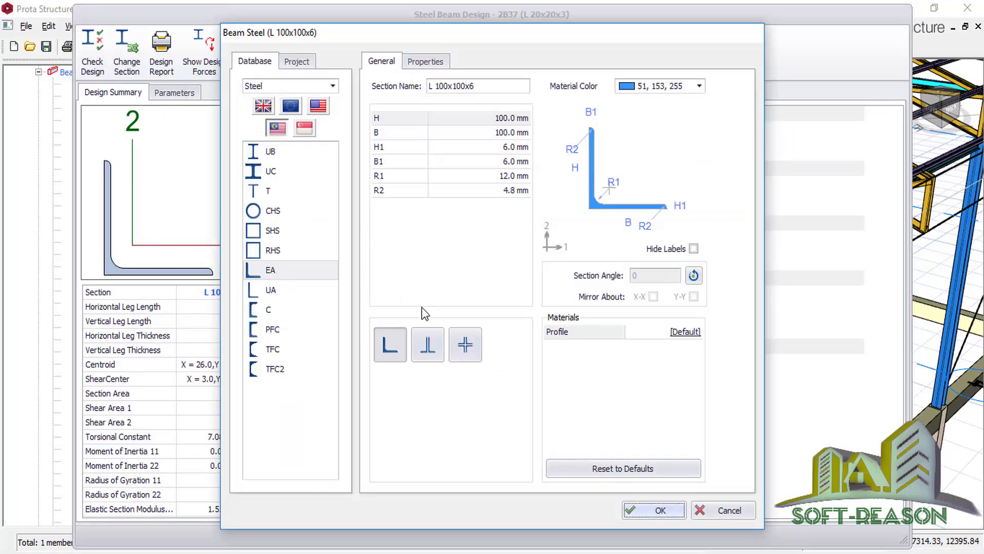
{"action": "left_click", "coordinate": [275, 269]}
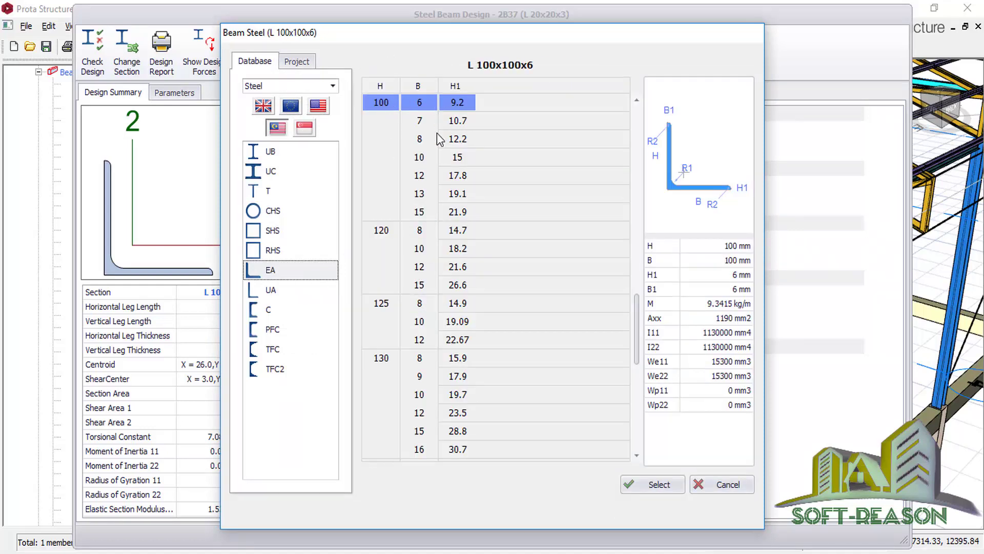
{"action": "left_click", "coordinate": [429, 212]}
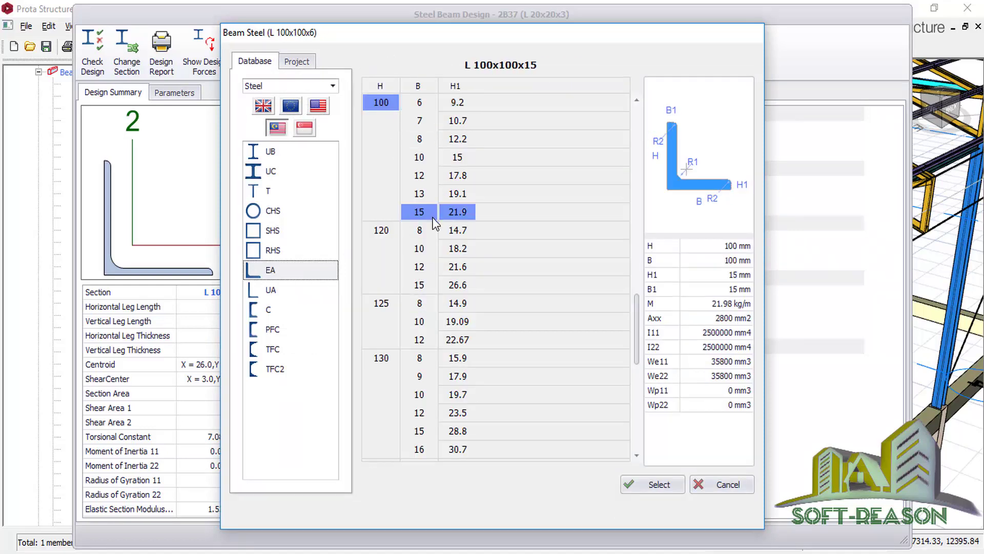
{"action": "left_click", "coordinate": [655, 486]}
{"action": "left_click", "coordinate": [644, 512]}
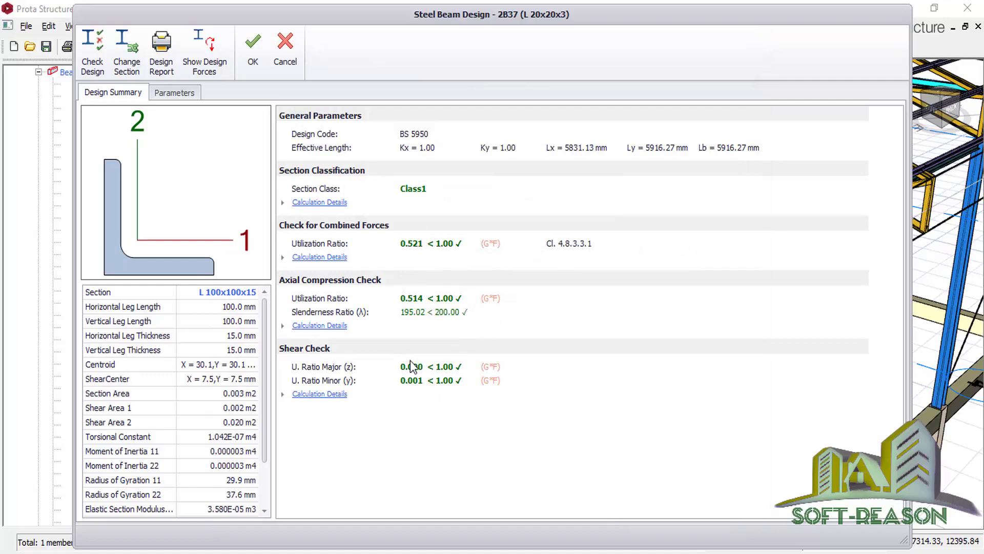
{"action": "left_click", "coordinate": [253, 49]}
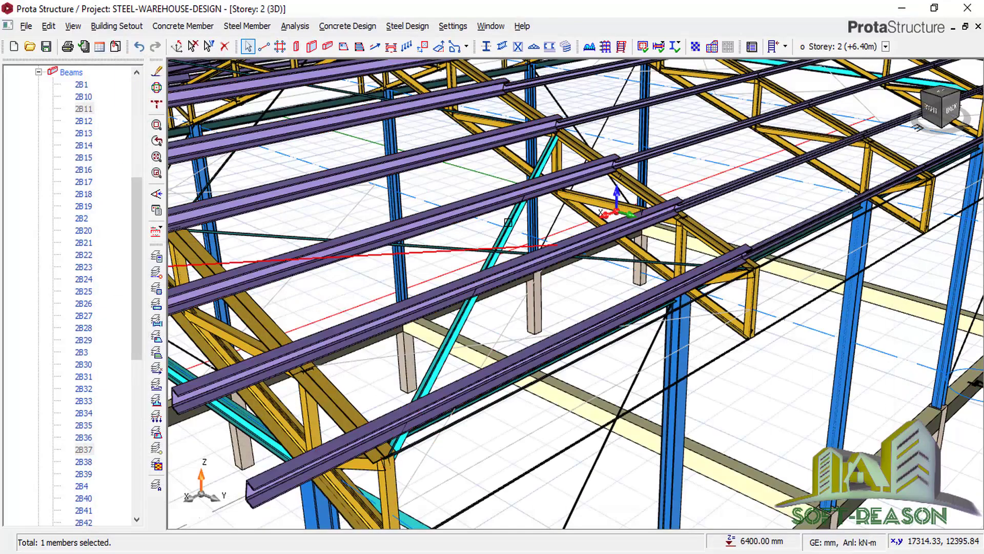
- Set both the top and bottom bars of the concrete end ground beam 1B5 on axis 5 to 3Y16, save and deselect the beam
{"action": "scroll", "coordinate": [550, 274], "scroll_direction": "down", "scroll_amount": 5}
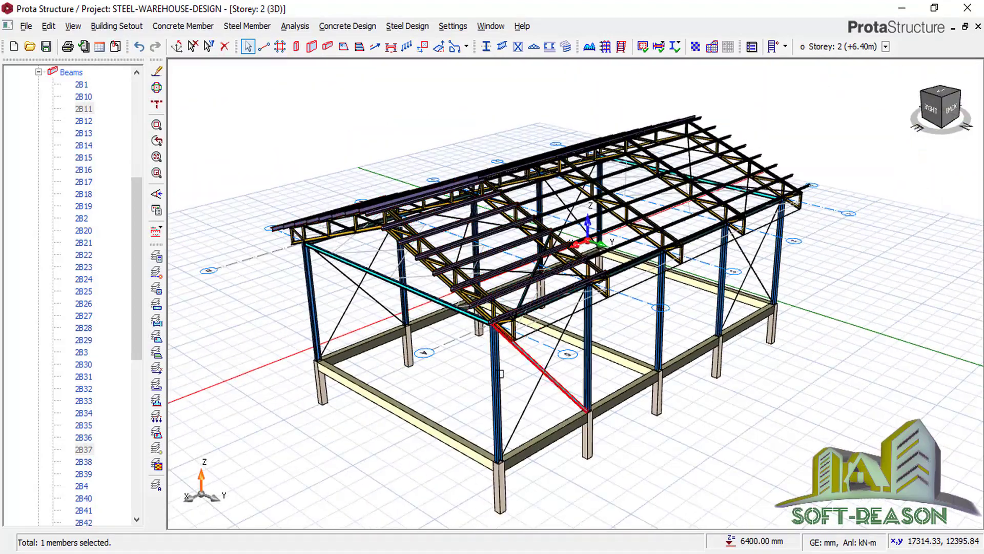
{"action": "scroll", "coordinate": [547, 400], "scroll_direction": "up", "scroll_amount": 1}
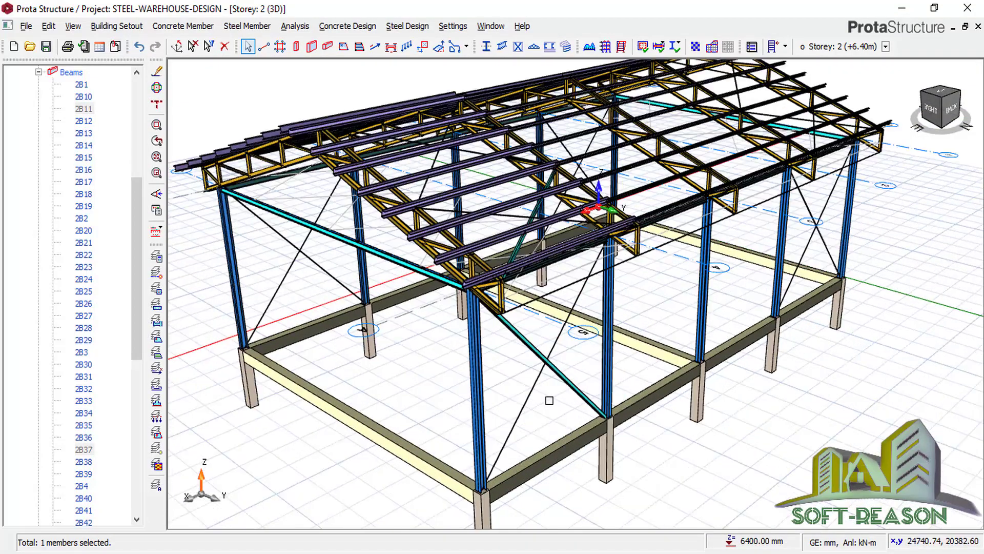
{"action": "scroll", "coordinate": [484, 317], "scroll_direction": "down", "scroll_amount": 2}
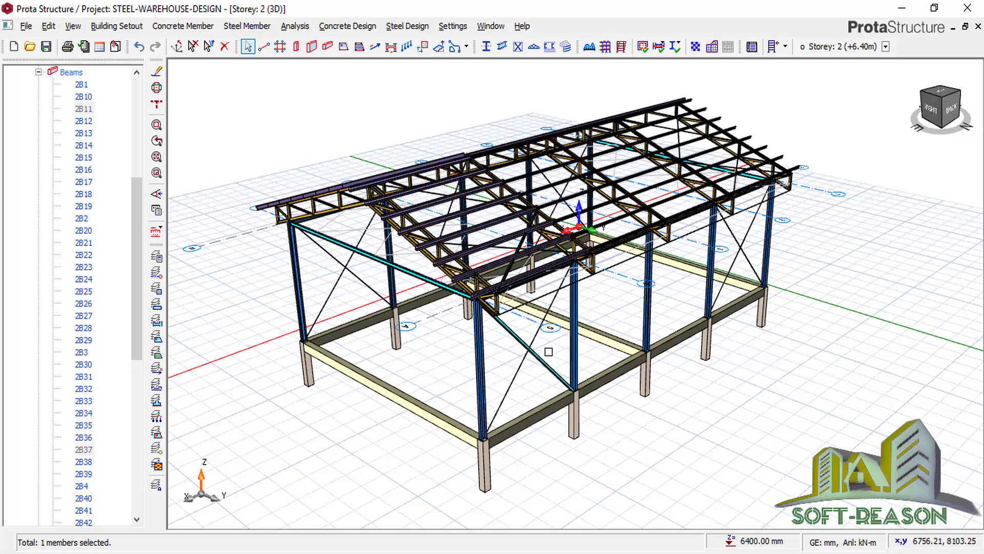
{"action": "scroll", "coordinate": [547, 393], "scroll_direction": "up", "scroll_amount": 1}
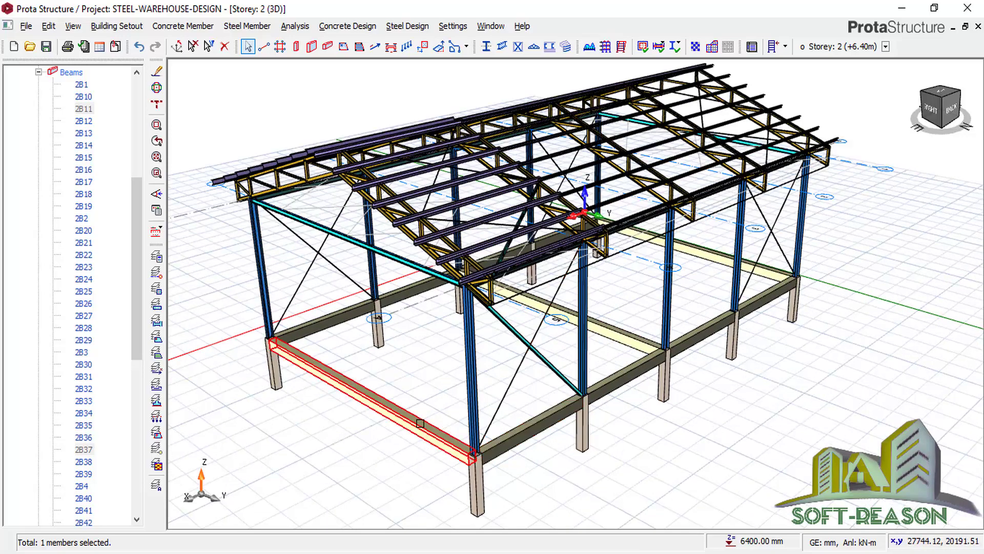
{"action": "right_click", "coordinate": [414, 410]}
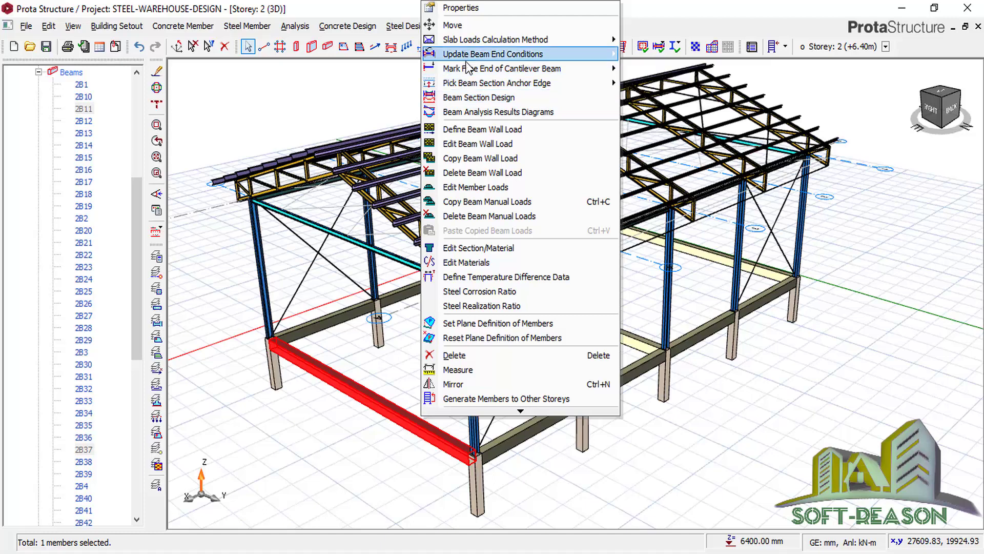
{"action": "left_click", "coordinate": [471, 98]}
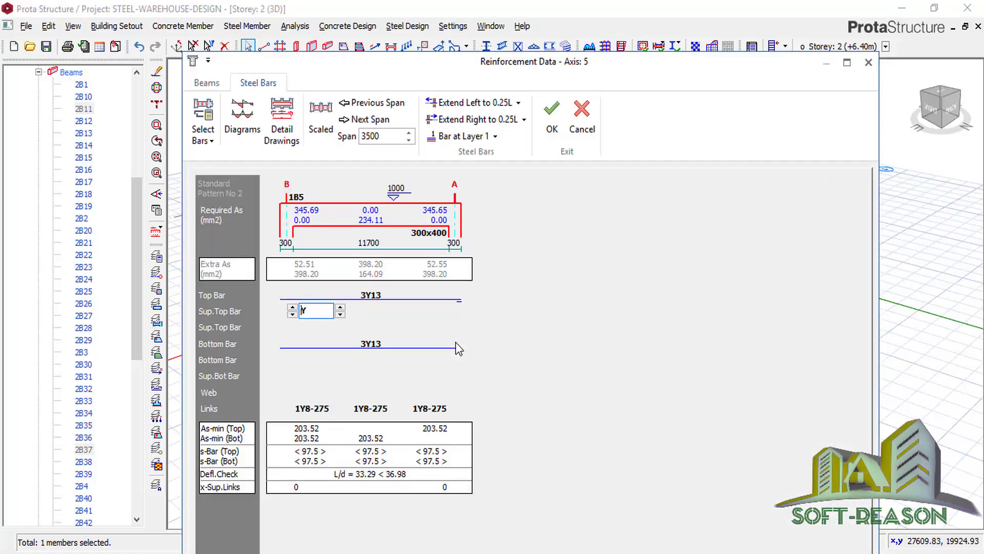
{"action": "left_click", "coordinate": [377, 300]}
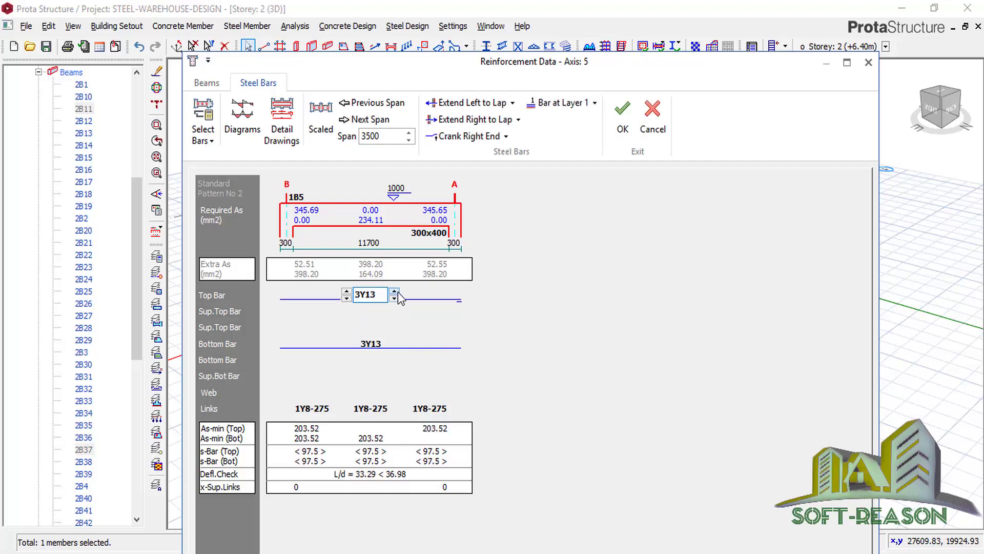
{"action": "left_click", "coordinate": [396, 291]}
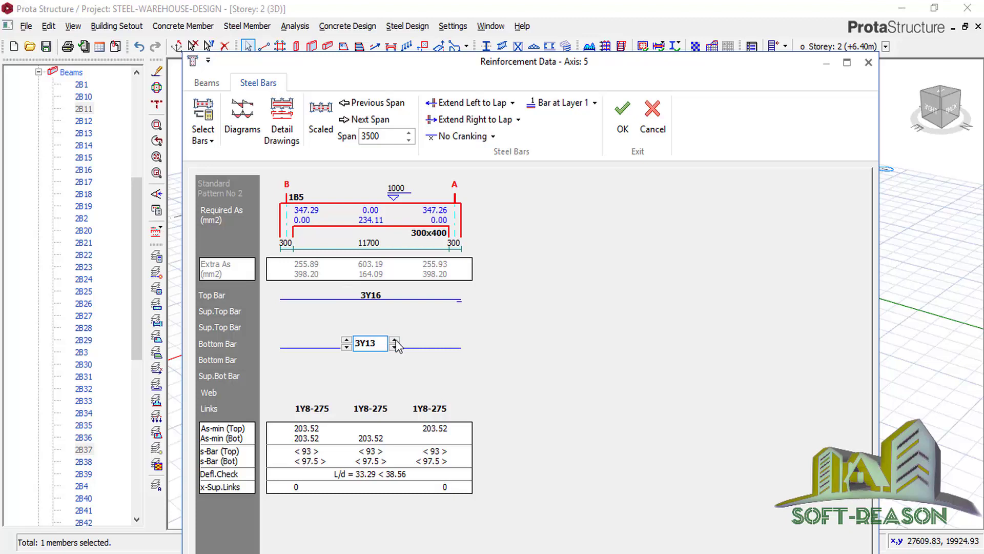
{"action": "left_click", "coordinate": [395, 341]}
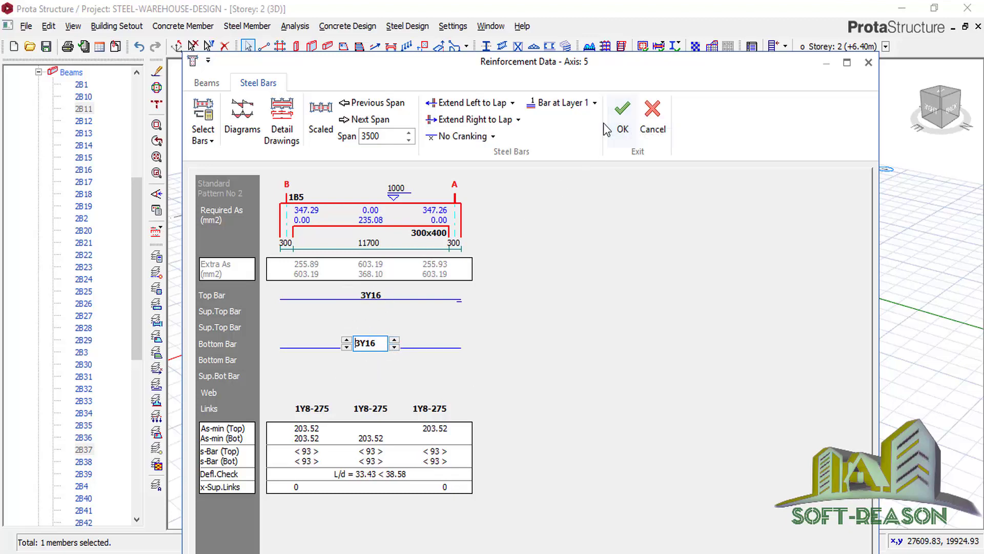
{"action": "left_click", "coordinate": [622, 122]}
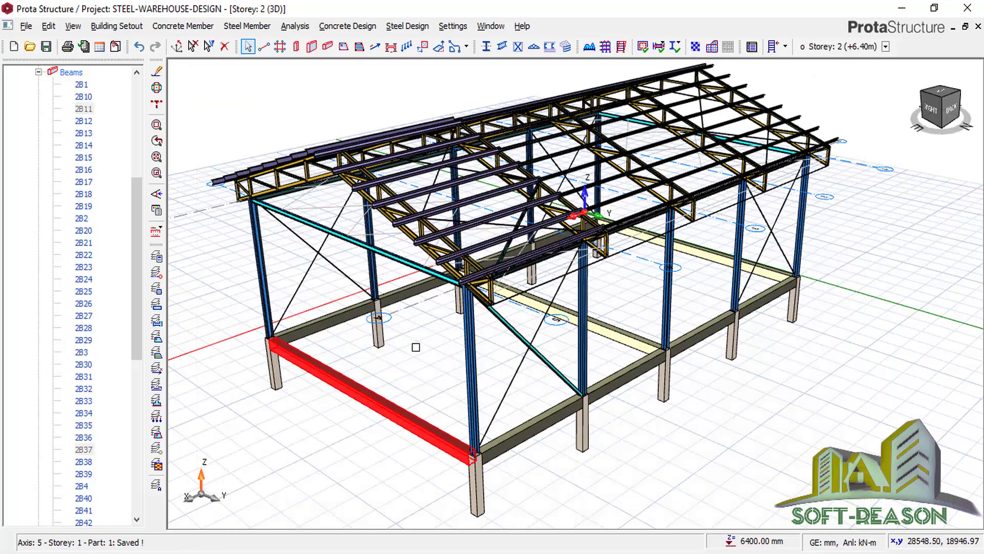
{"action": "left_click", "coordinate": [542, 404]}
{"action": "left_click", "coordinate": [702, 382]}
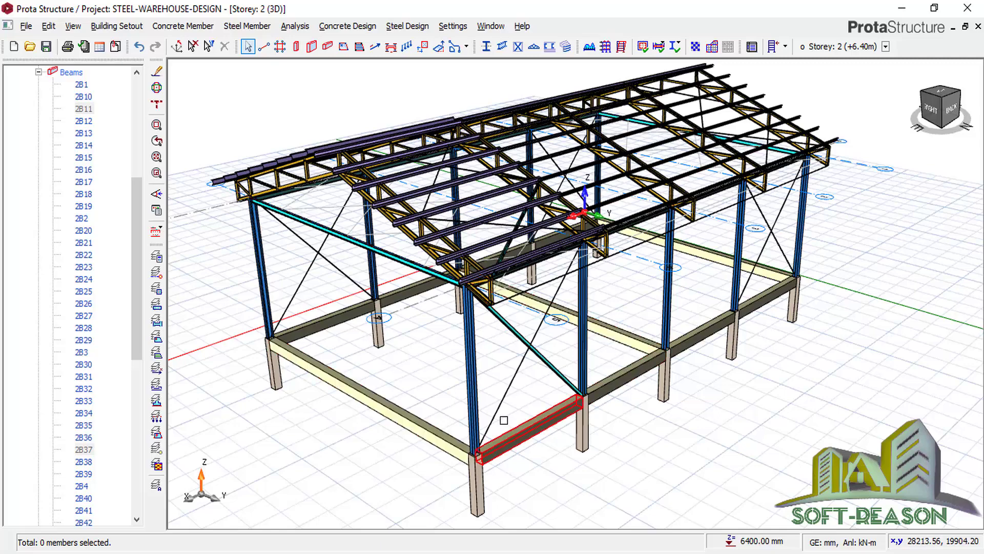
- Select the concrete stub column at grid A/5 in the 3D model
{"action": "scroll", "coordinate": [502, 417], "scroll_direction": "down", "scroll_amount": 2}
{"action": "scroll", "coordinate": [527, 405], "scroll_direction": "up", "scroll_amount": 3}
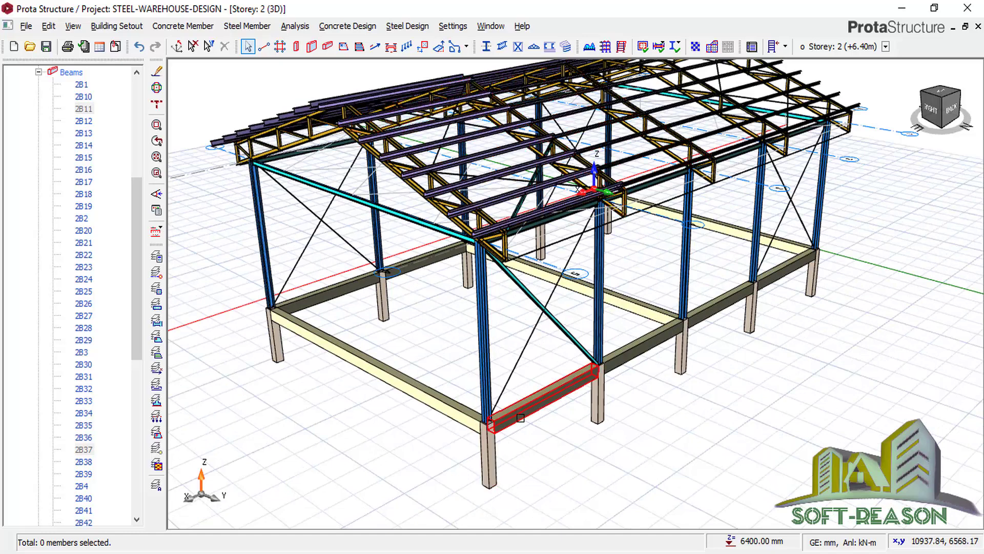
{"action": "left_click", "coordinate": [492, 438]}
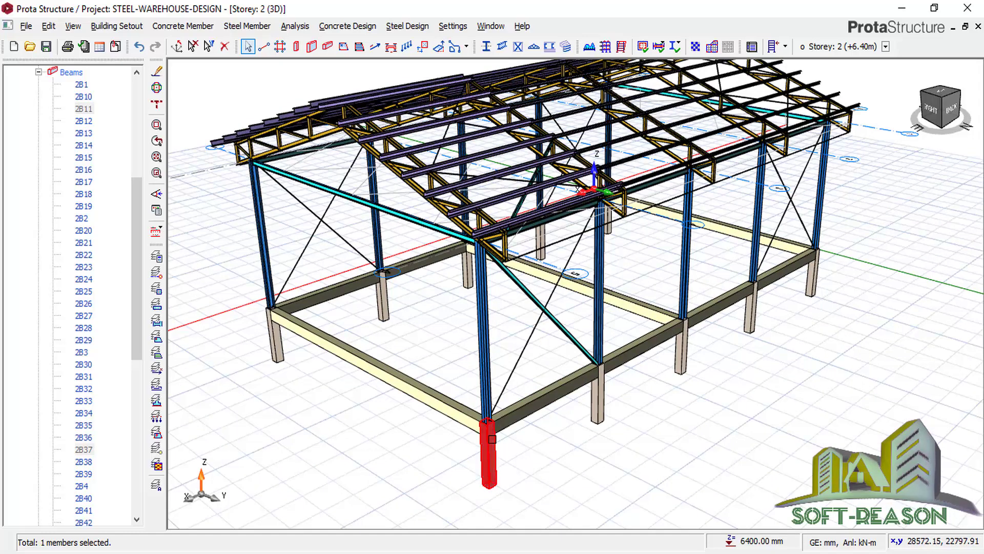
{"action": "scroll", "coordinate": [641, 338], "scroll_direction": "down", "scroll_amount": 1}
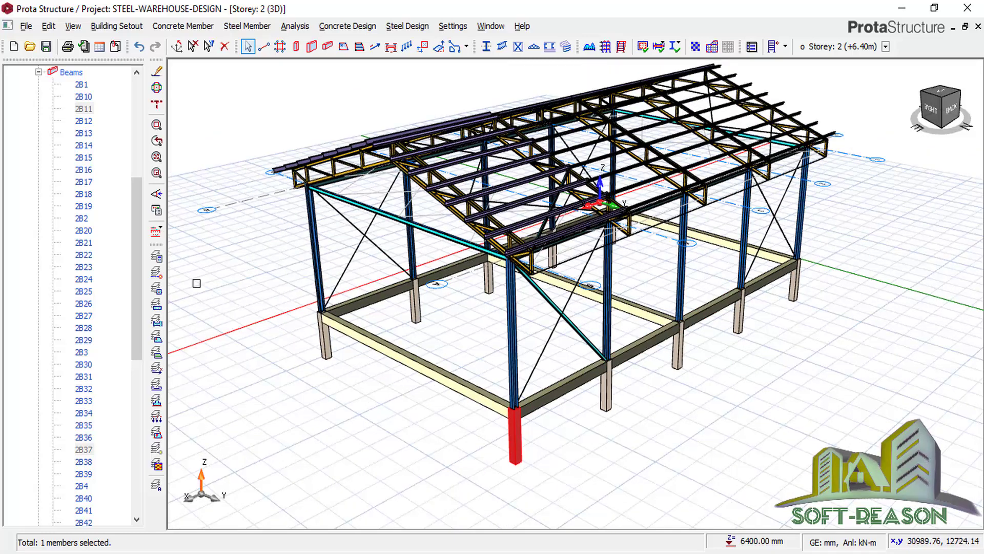
- Make Storey 1 current in the plan view instead of the 3D view, and save the project
{"action": "left_click_drag", "start_coordinate": [137, 213], "coordinate": [168, 123]}
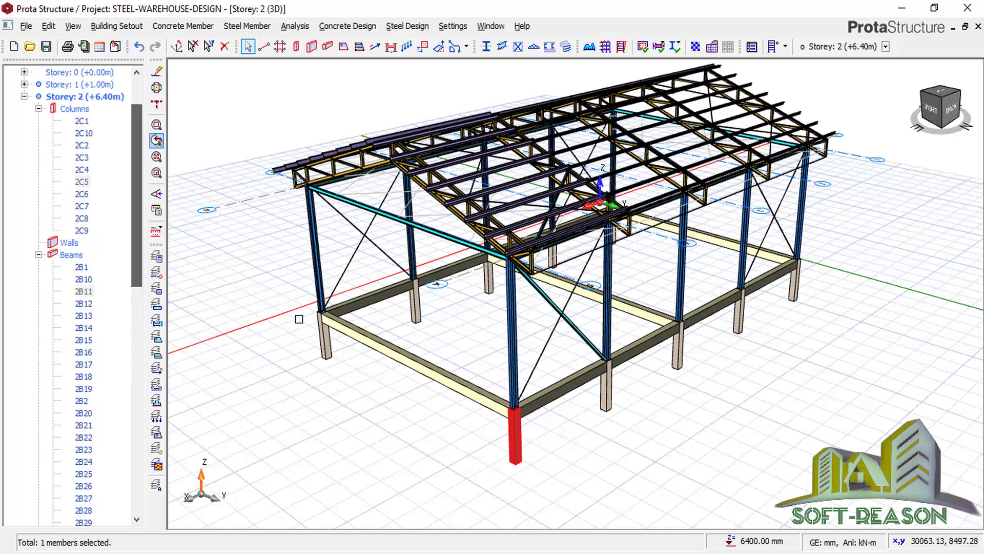
{"action": "left_click", "coordinate": [39, 254]}
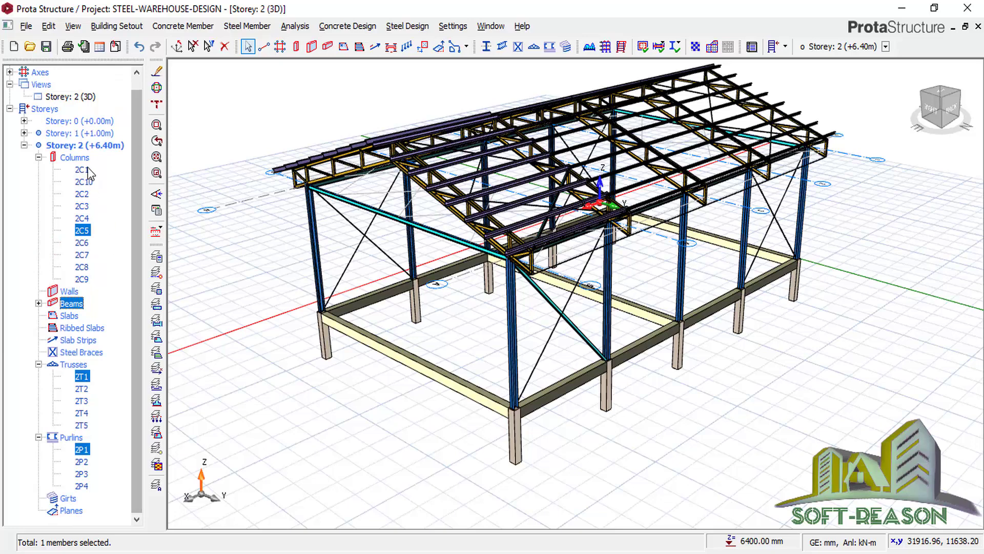
{"action": "double_click", "coordinate": [79, 133]}
{"action": "left_click", "coordinate": [78, 109]}
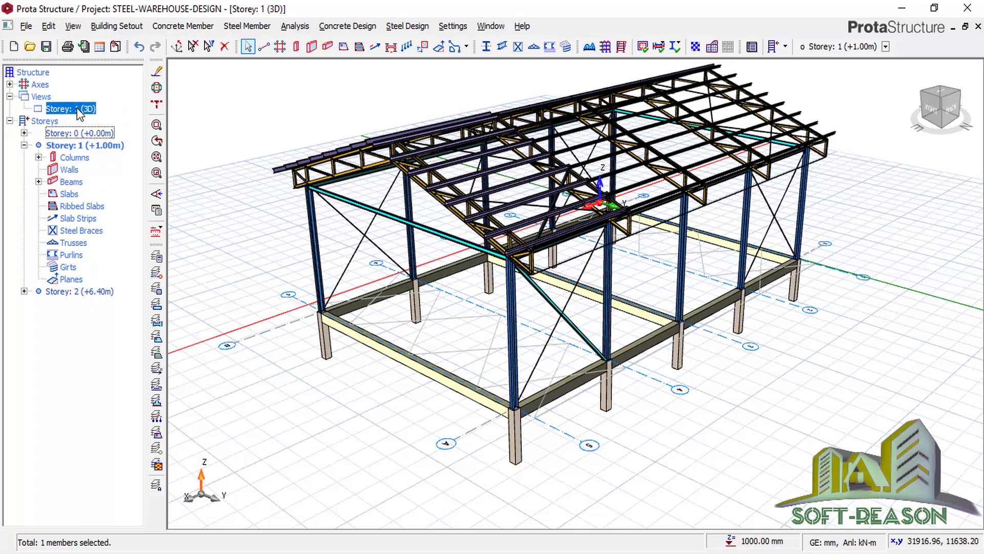
{"action": "right_click", "coordinate": [79, 114]}
{"action": "left_click", "coordinate": [108, 119]}
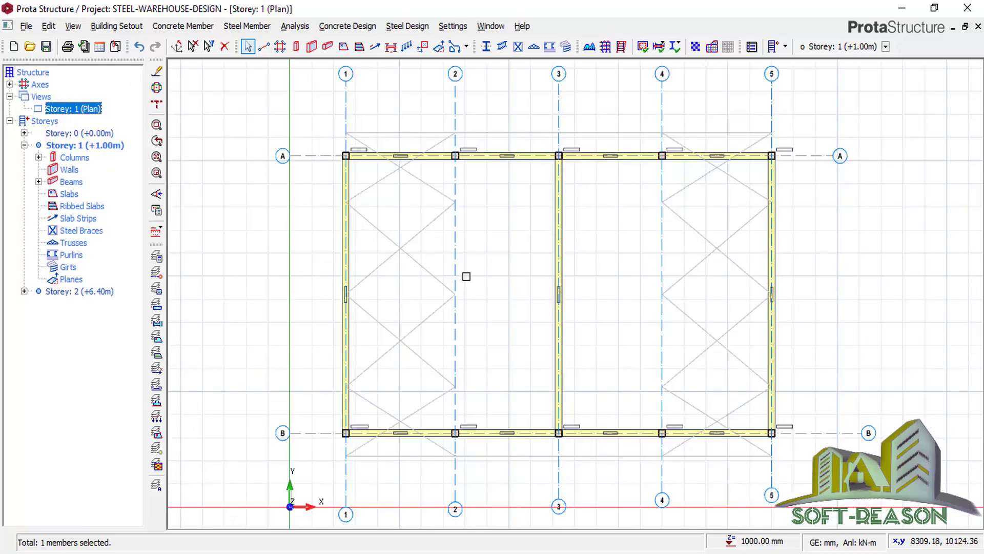
{"action": "left_click", "coordinate": [481, 277]}
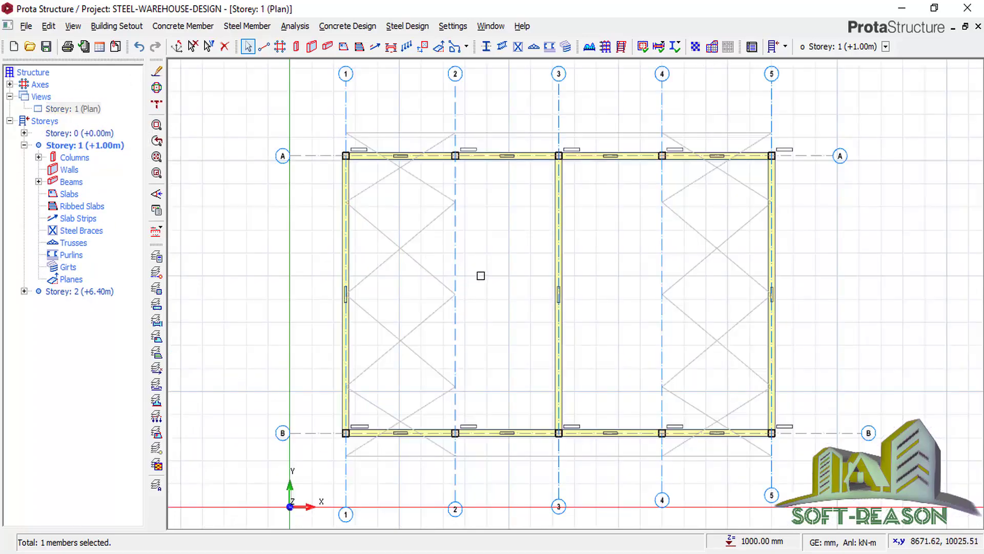
{"action": "left_click", "coordinate": [51, 46]}
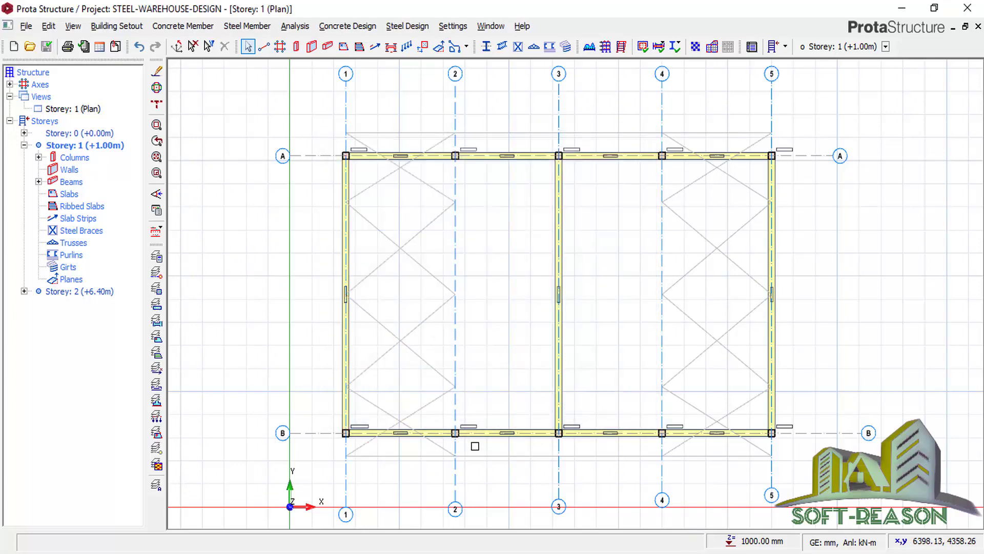
- Make Storey 0 current and inspect the row of column bases along axis B on its plan
{"action": "scroll", "coordinate": [475, 446], "scroll_direction": "up", "scroll_amount": 1}
{"action": "scroll", "coordinate": [475, 447], "scroll_direction": "down", "scroll_amount": 2}
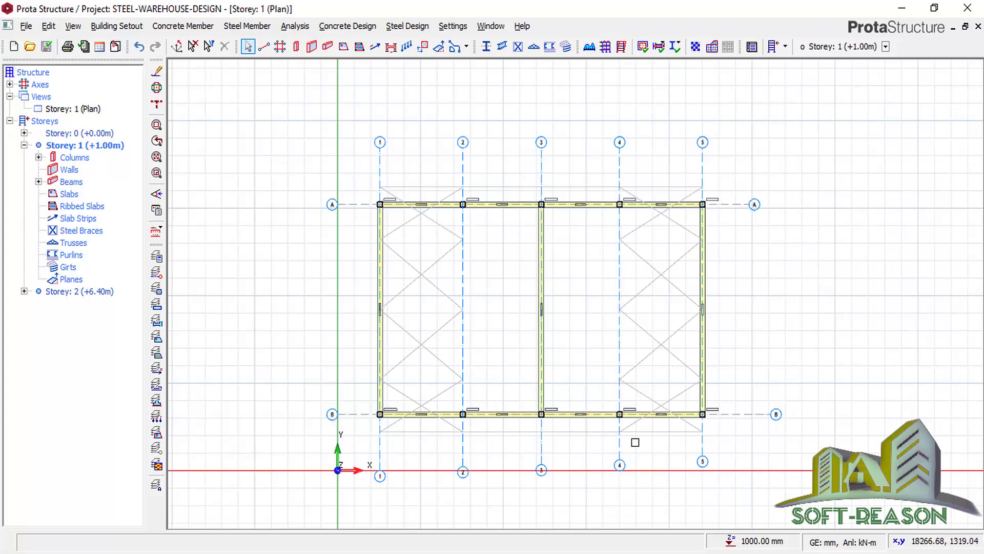
{"action": "left_click", "coordinate": [91, 135]}
{"action": "double_click", "coordinate": [90, 134]}
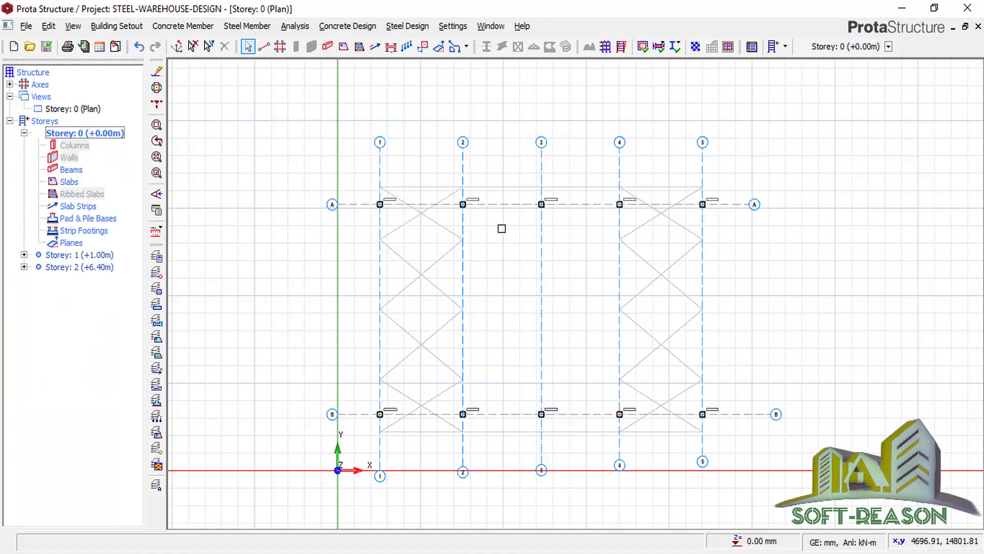
{"action": "scroll", "coordinate": [489, 410], "scroll_direction": "up", "scroll_amount": 5}
{"action": "scroll", "coordinate": [425, 445], "scroll_direction": "down", "scroll_amount": 3}
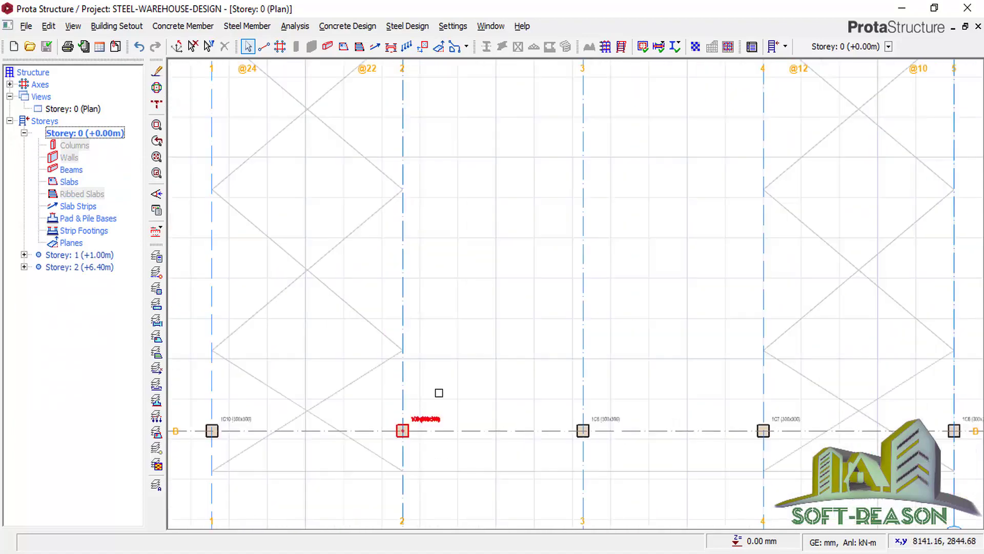
{"action": "scroll", "coordinate": [409, 437], "scroll_direction": "up", "scroll_amount": 2}
{"action": "scroll", "coordinate": [495, 367], "scroll_direction": "down", "scroll_amount": 2}
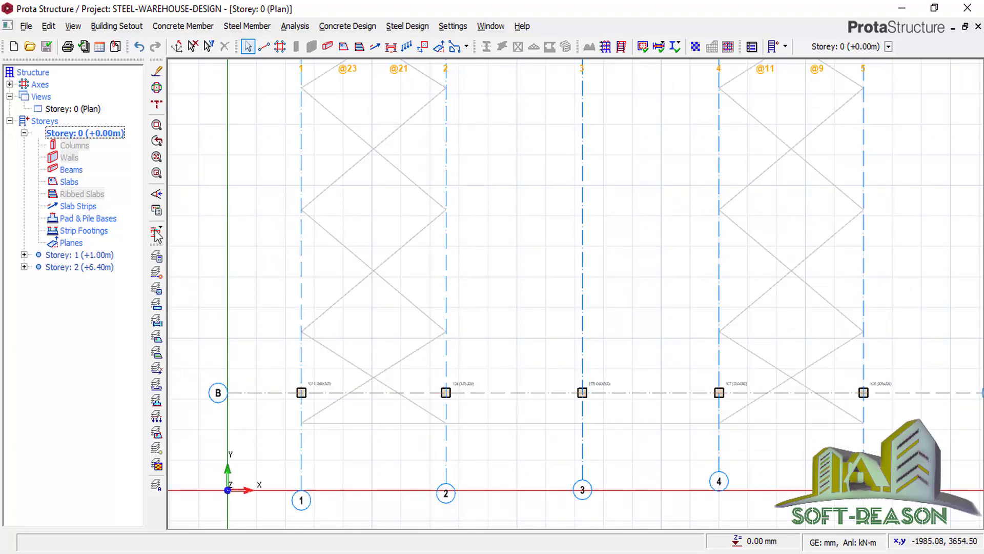
- In the column plan display settings, enable the bottom Axial Load results for the G*F (G *Factored) loading
{"action": "double_click", "coordinate": [237, 303]}
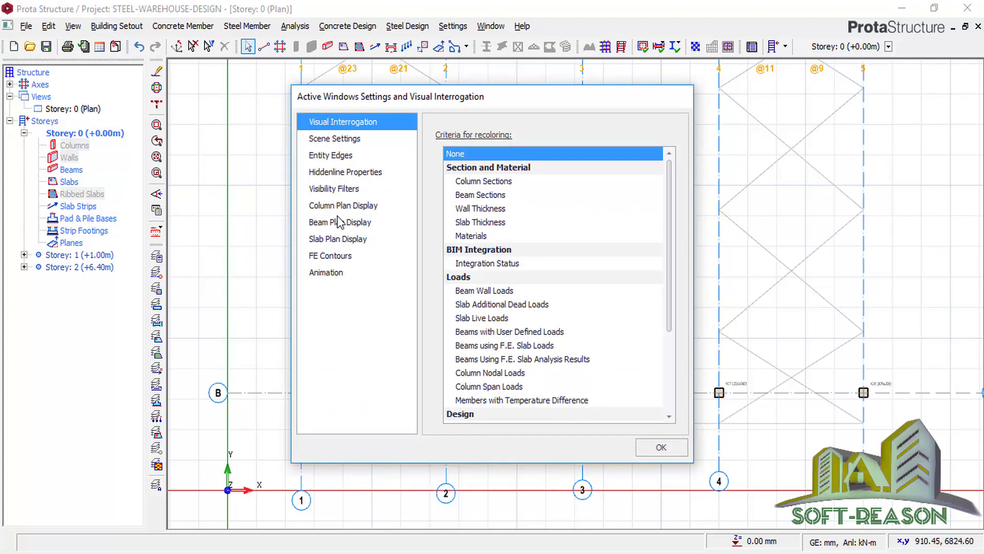
{"action": "left_click", "coordinate": [352, 210]}
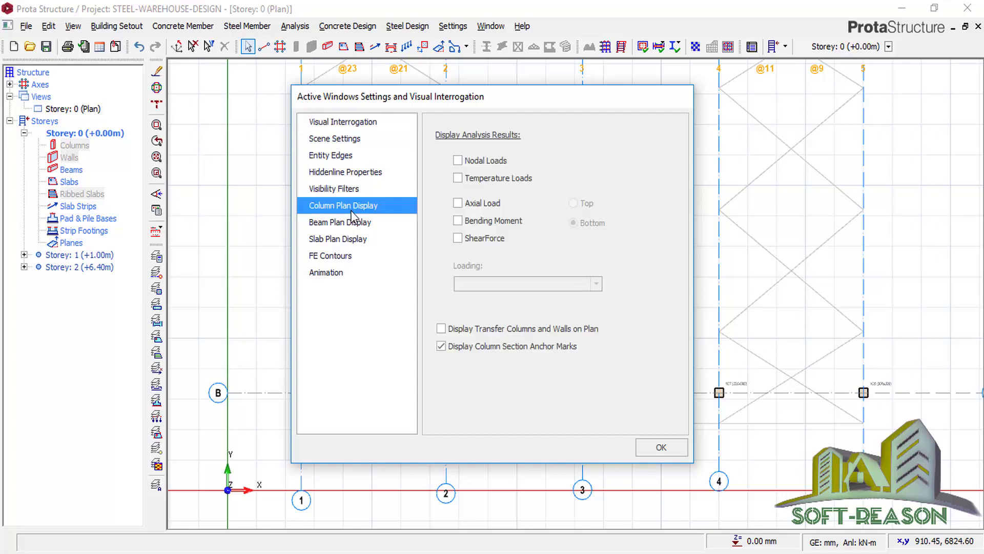
{"action": "left_click", "coordinate": [459, 203]}
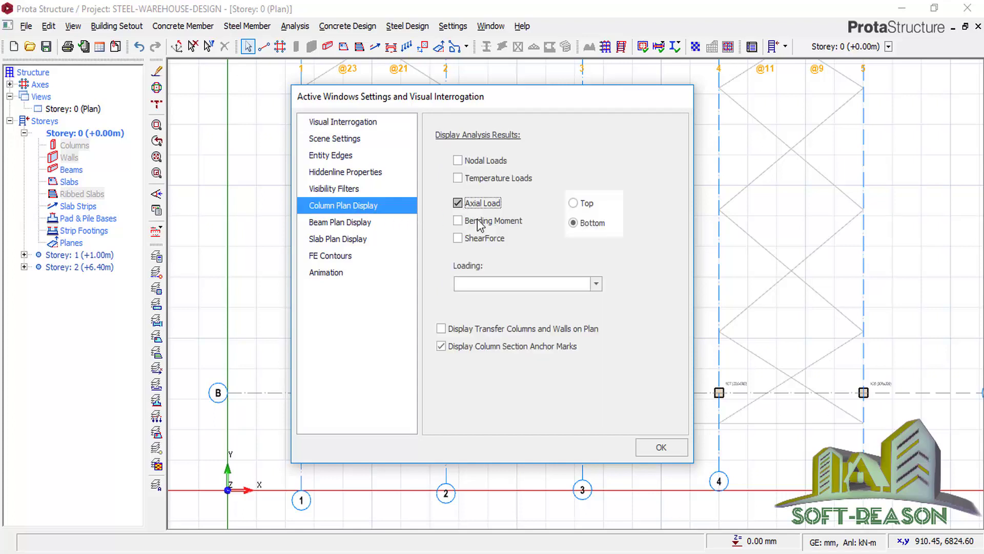
{"action": "left_click", "coordinate": [596, 285]}
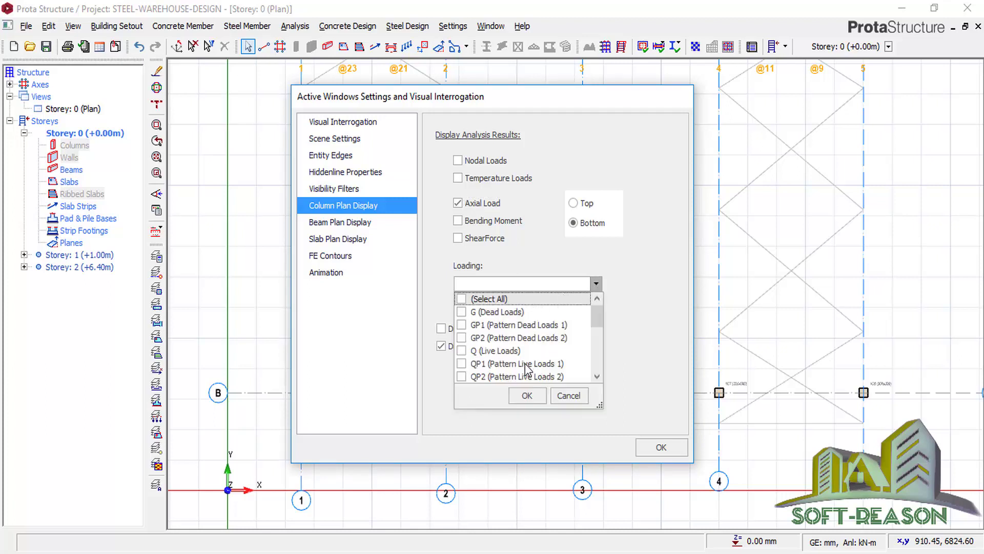
{"action": "scroll", "coordinate": [527, 368], "scroll_direction": "down", "scroll_amount": 2}
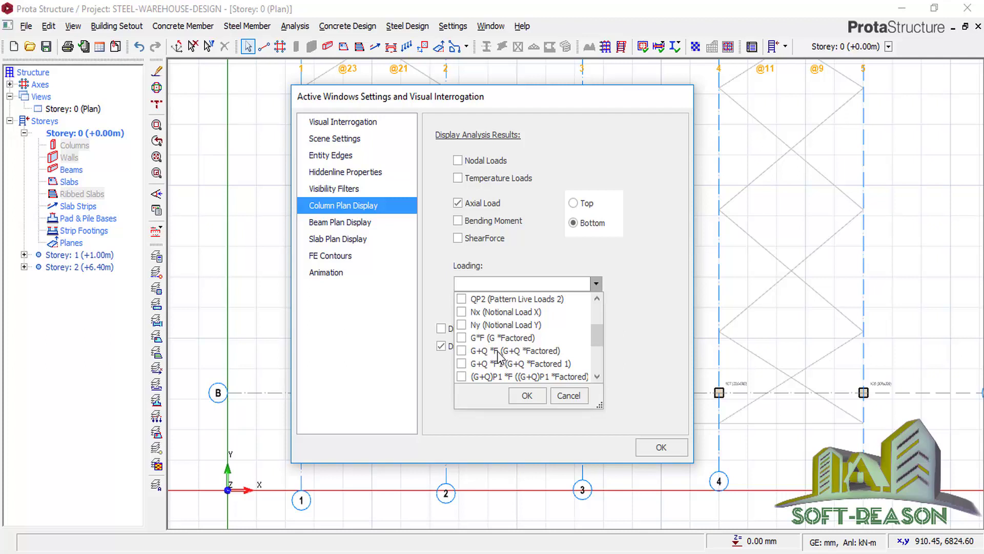
{"action": "scroll", "coordinate": [497, 355], "scroll_direction": "down", "scroll_amount": 1}
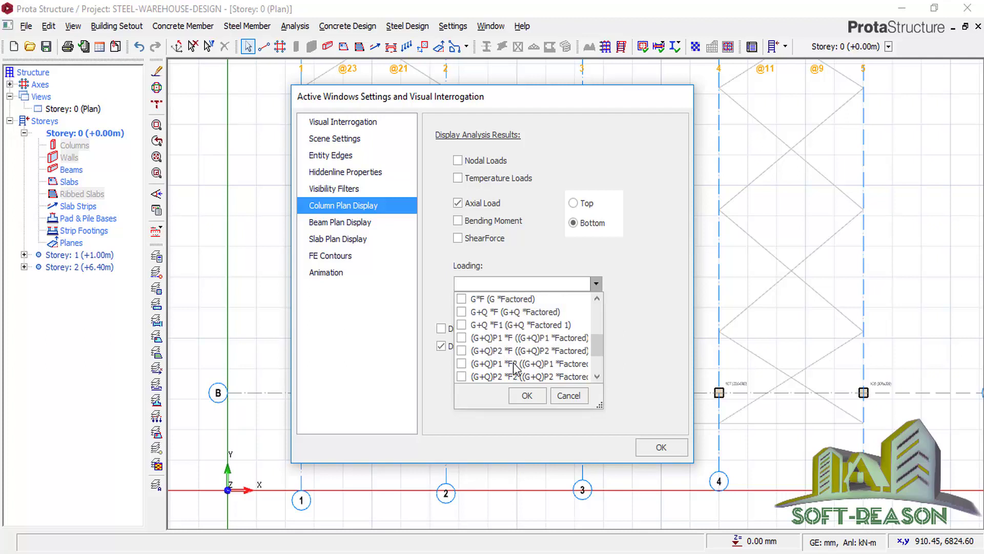
{"action": "scroll", "coordinate": [489, 334], "scroll_direction": "up", "scroll_amount": 1}
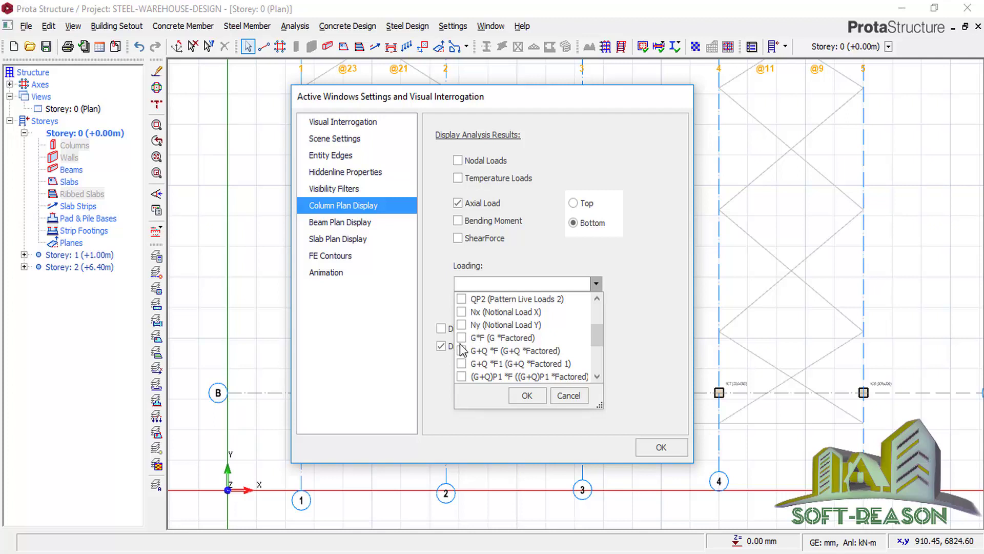
{"action": "left_click", "coordinate": [527, 397]}
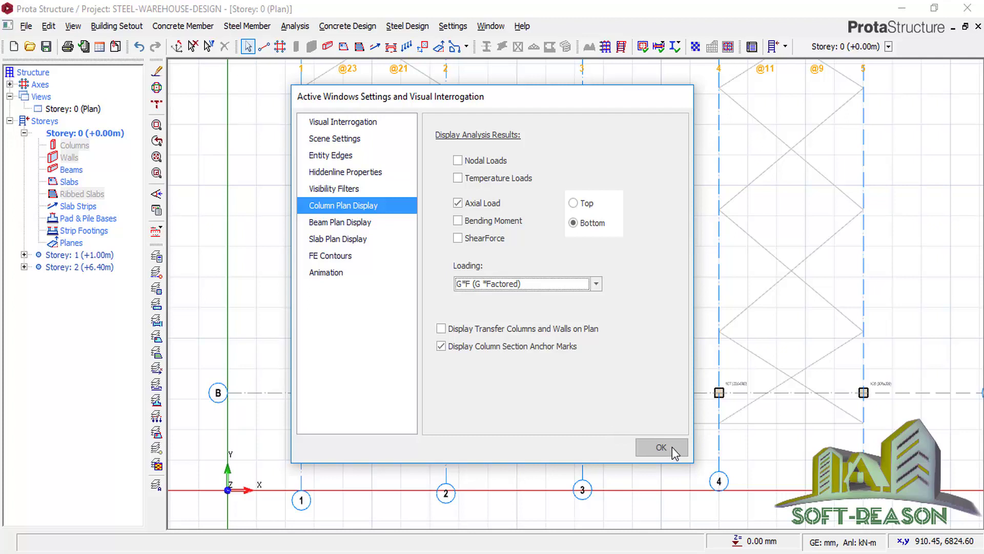
- Add Bending Moment to the column plan display, apply it and check the column labels along axis B
{"action": "left_click", "coordinate": [457, 221]}
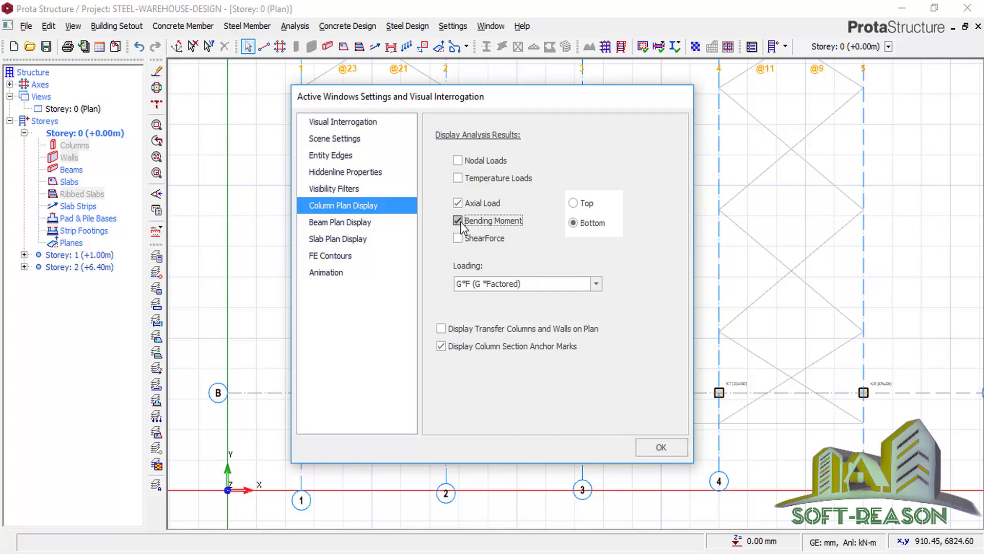
{"action": "left_click", "coordinate": [661, 448]}
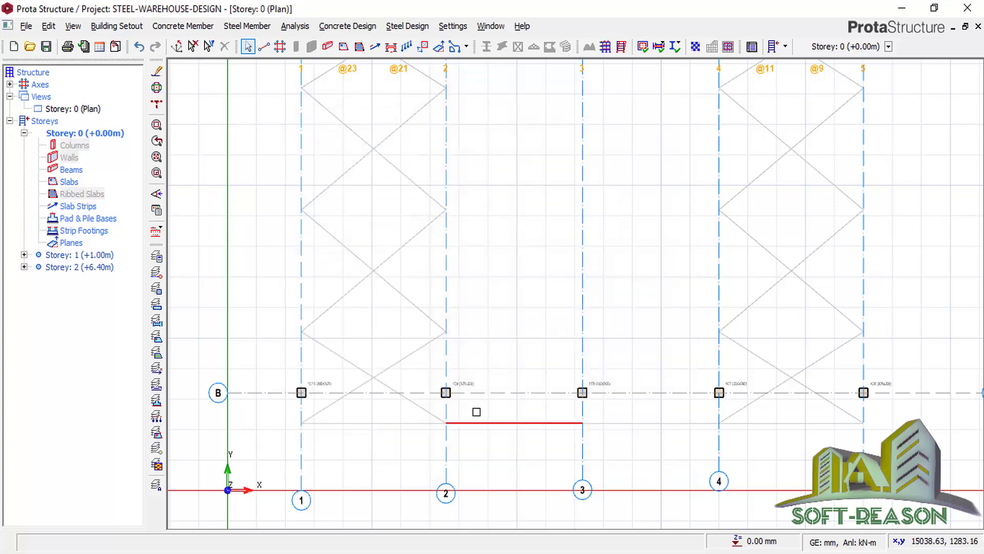
{"action": "scroll", "coordinate": [489, 413], "scroll_direction": "up", "scroll_amount": 3}
{"action": "scroll", "coordinate": [582, 386], "scroll_direction": "down", "scroll_amount": 3}
{"action": "scroll", "coordinate": [287, 376], "scroll_direction": "up", "scroll_amount": 3}
{"action": "scroll", "coordinate": [406, 381], "scroll_direction": "down", "scroll_amount": 1}
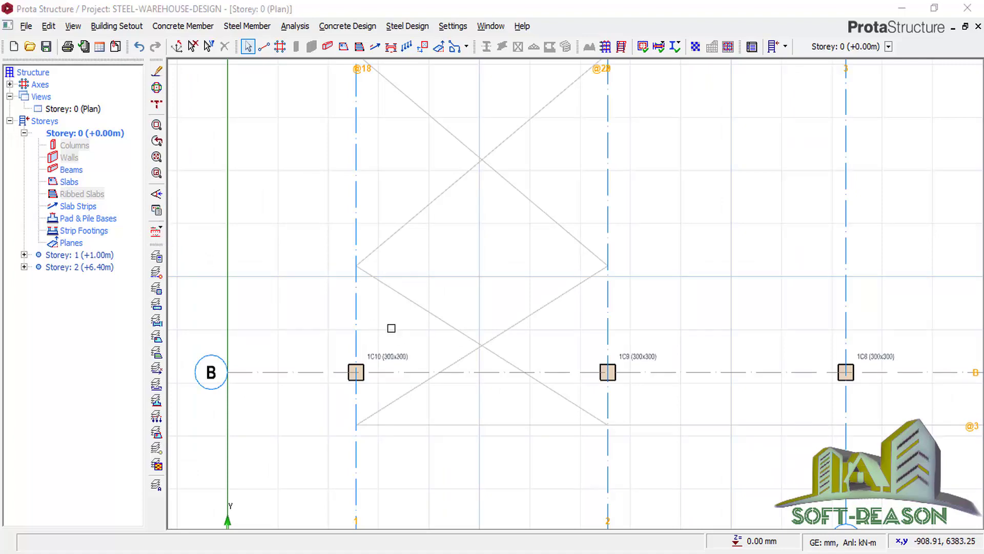
- Change the column plan display's loading to G+Q *F (G+Q *Factored) only and apply it to the plan
{"action": "left_click", "coordinate": [334, 208]}
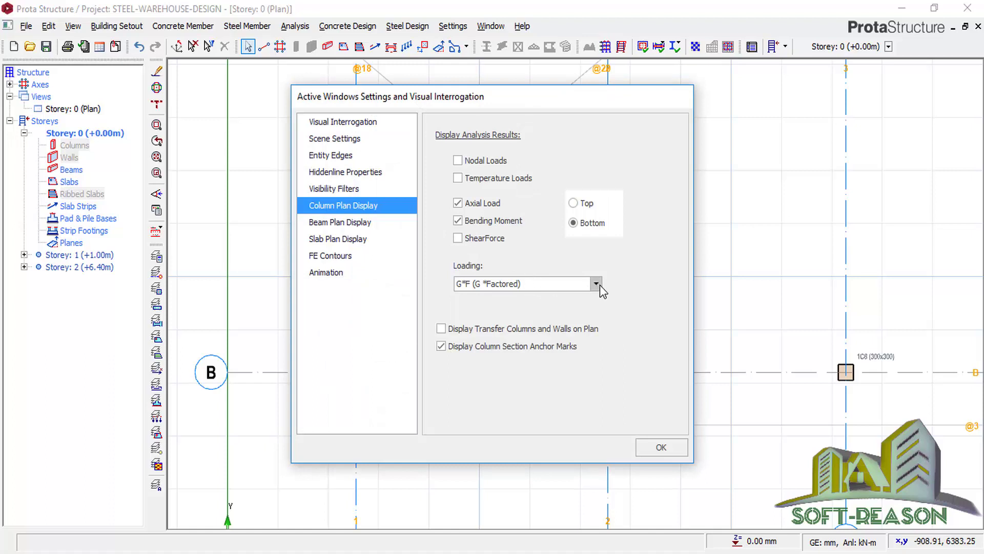
{"action": "left_click", "coordinate": [598, 284]}
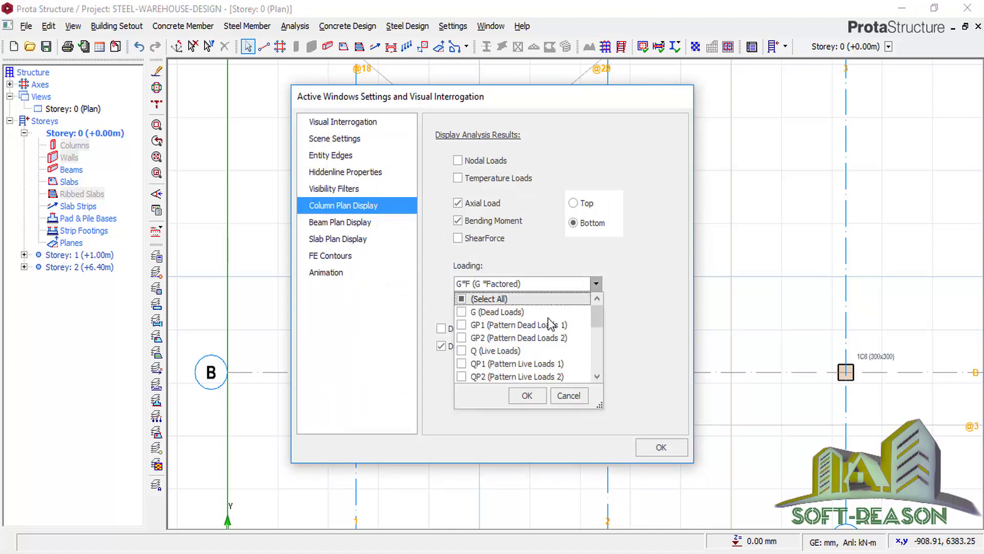
{"action": "scroll", "coordinate": [514, 352], "scroll_direction": "down", "scroll_amount": 2}
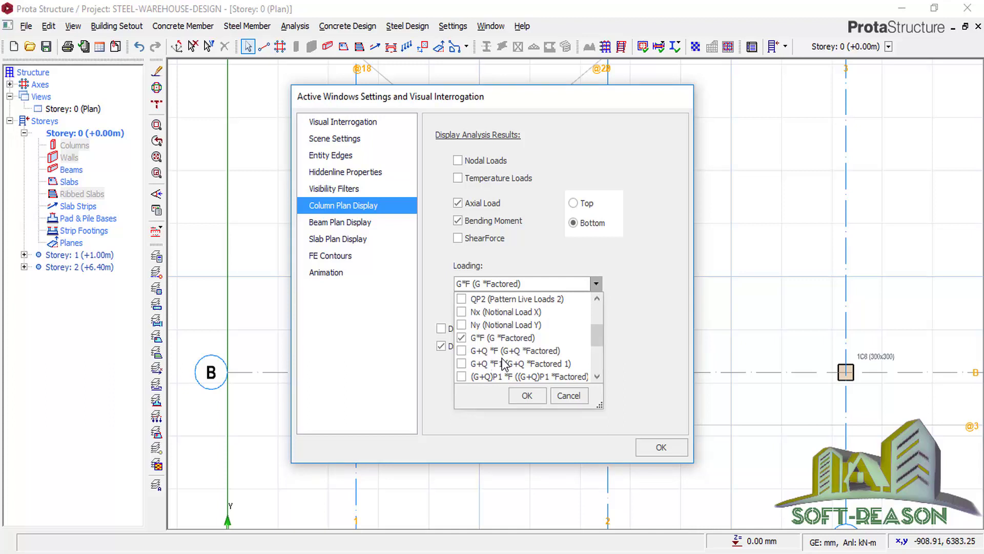
{"action": "scroll", "coordinate": [517, 356], "scroll_direction": "down", "scroll_amount": 1}
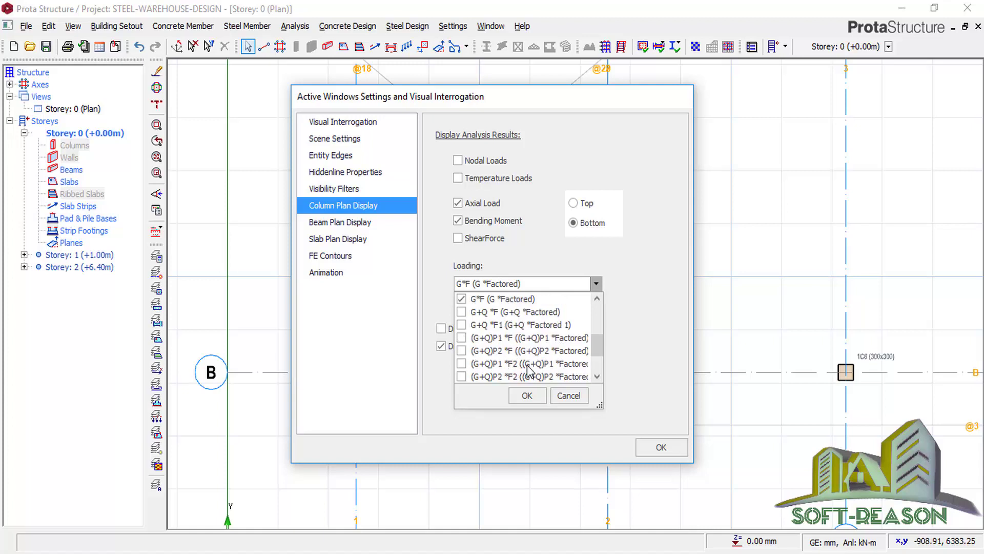
{"action": "scroll", "coordinate": [500, 357], "scroll_direction": "down", "scroll_amount": 1}
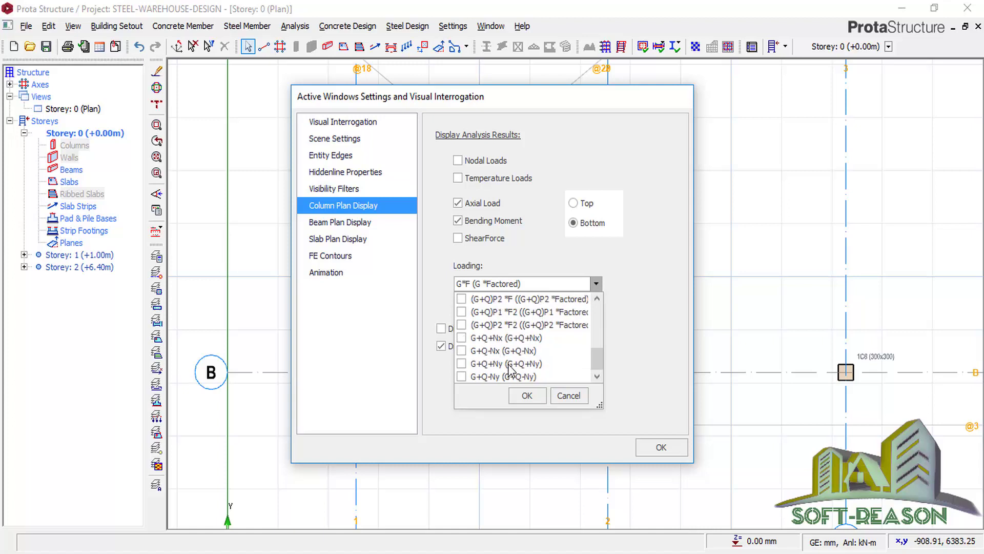
{"action": "scroll", "coordinate": [510, 368], "scroll_direction": "up", "scroll_amount": 2}
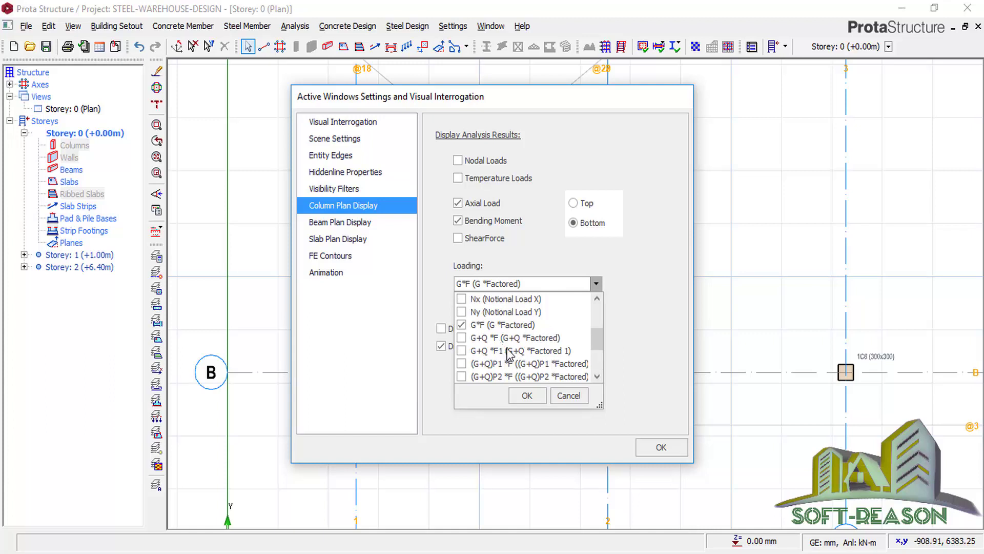
{"action": "left_click", "coordinate": [462, 338]}
{"action": "left_click", "coordinate": [461, 325]}
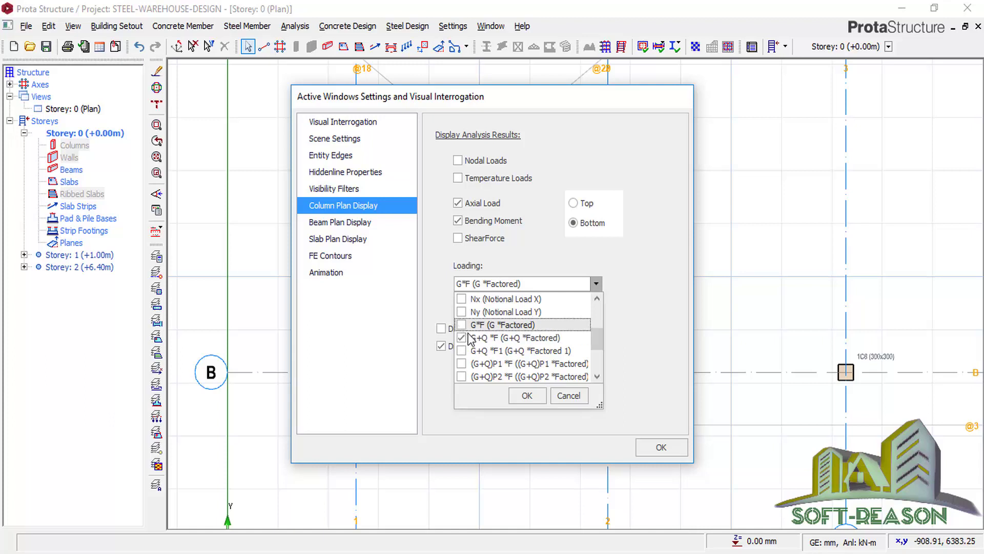
{"action": "left_click", "coordinate": [526, 396]}
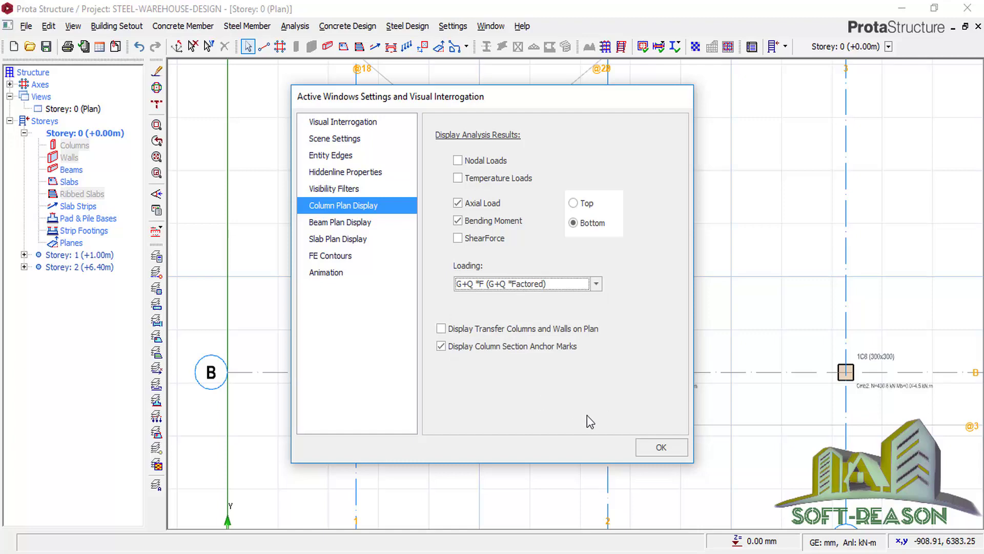
{"action": "left_click", "coordinate": [656, 449]}
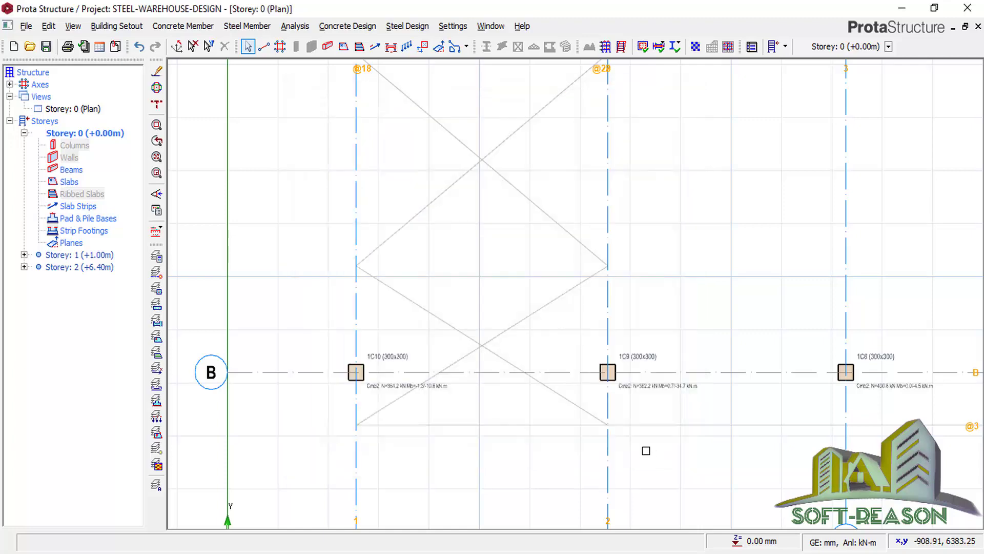
- Examine the axial load and bending moment label of column 1C10 at grid B/1
{"action": "scroll", "coordinate": [379, 405], "scroll_direction": "up", "scroll_amount": 3}
{"action": "scroll", "coordinate": [335, 401], "scroll_direction": "up", "scroll_amount": 2}
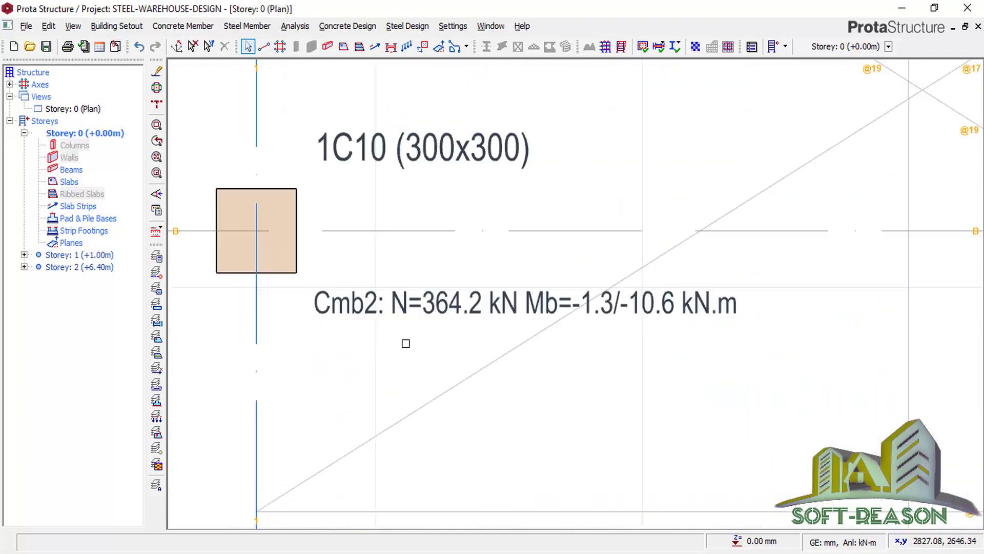
{"action": "scroll", "coordinate": [405, 343], "scroll_direction": "down", "scroll_amount": 1}
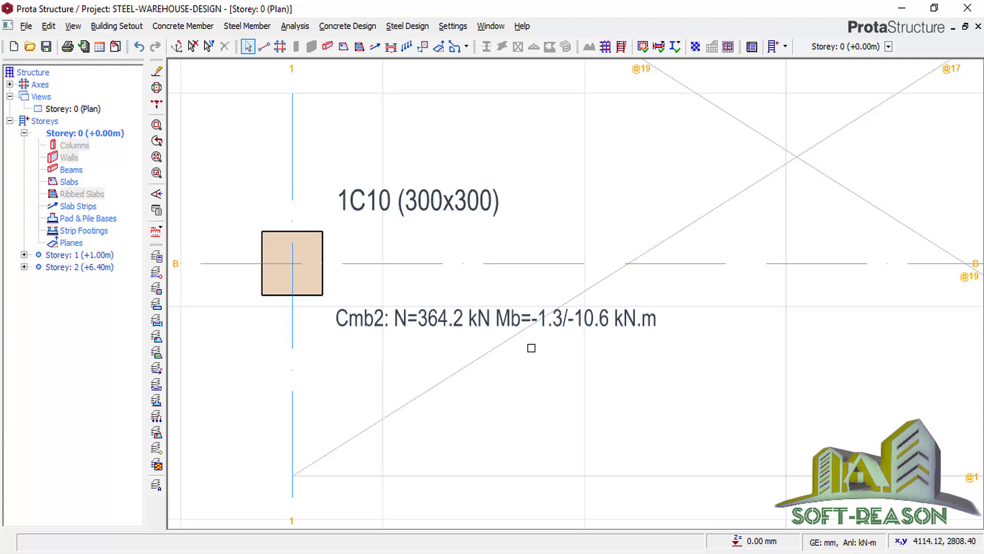
- Examine the axial load and bending moment labels of the columns along axes A and B on the Storey 0 plan
{"action": "scroll", "coordinate": [328, 358], "scroll_direction": "down", "scroll_amount": 3}
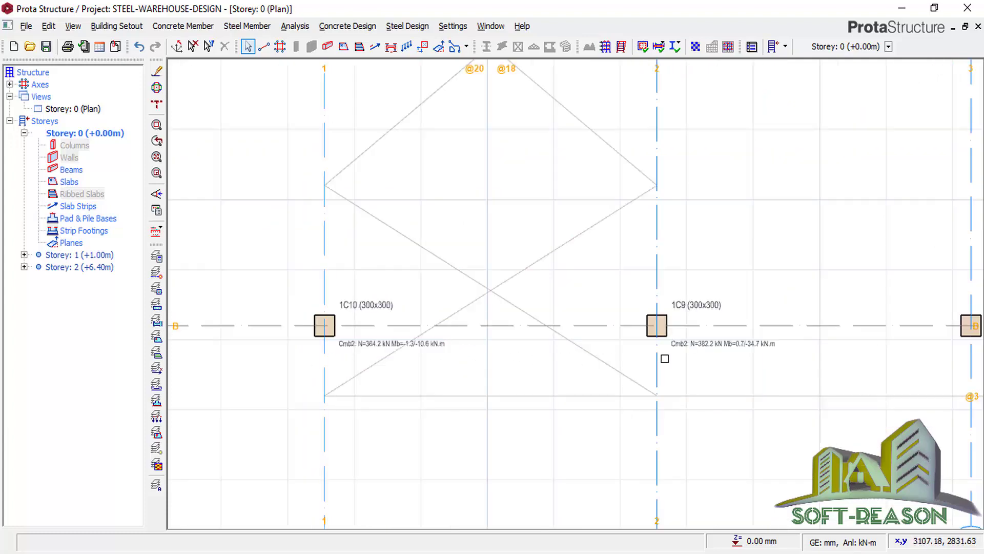
{"action": "scroll", "coordinate": [758, 358], "scroll_direction": "up", "scroll_amount": 4}
{"action": "scroll", "coordinate": [757, 358], "scroll_direction": "down", "scroll_amount": 3}
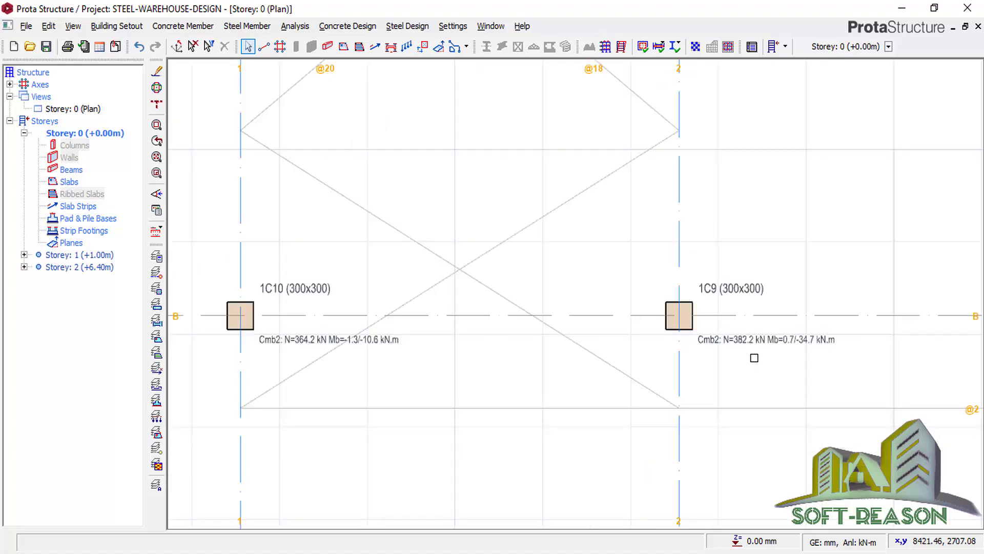
{"action": "scroll", "coordinate": [753, 357], "scroll_direction": "up", "scroll_amount": 1}
{"action": "scroll", "coordinate": [520, 463], "scroll_direction": "down", "scroll_amount": 6}
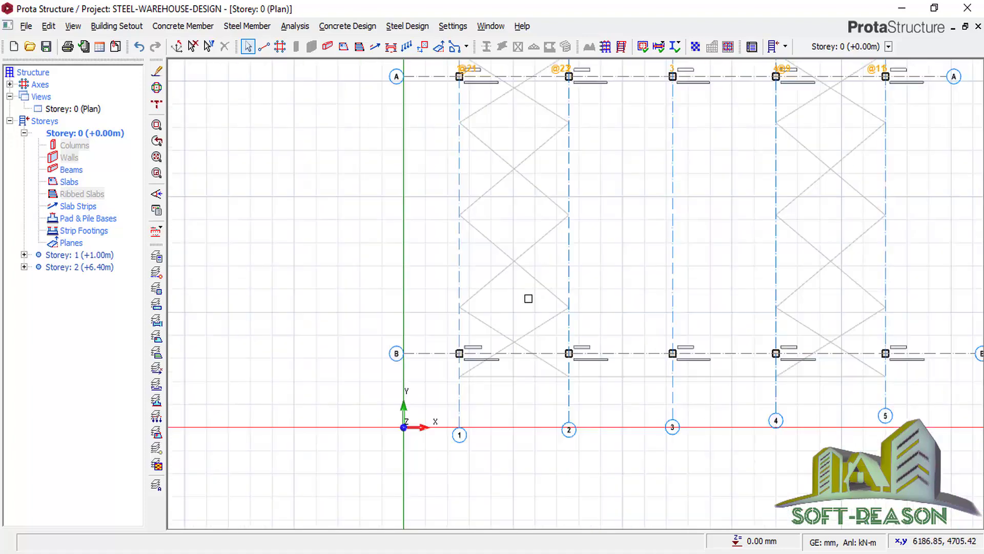
{"action": "scroll", "coordinate": [527, 229], "scroll_direction": "down", "scroll_amount": 1}
{"action": "scroll", "coordinate": [554, 205], "scroll_direction": "up", "scroll_amount": 6}
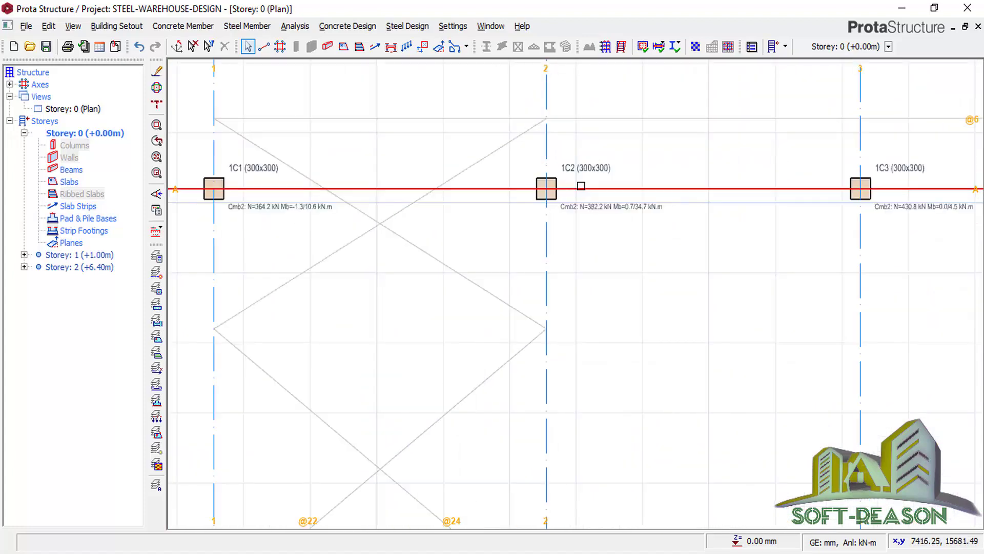
{"action": "scroll", "coordinate": [581, 185], "scroll_direction": "up", "scroll_amount": 3}
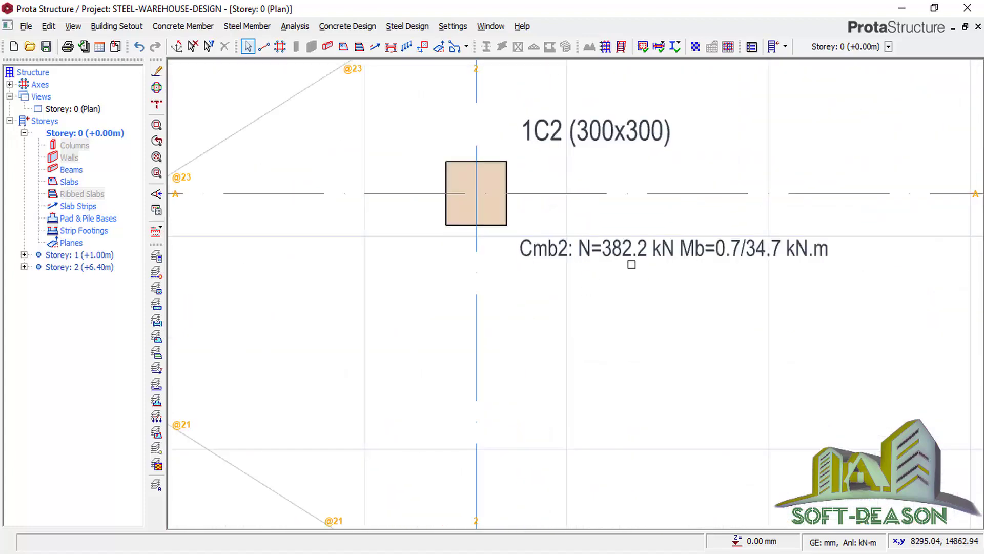
{"action": "scroll", "coordinate": [538, 171], "scroll_direction": "down", "scroll_amount": 6}
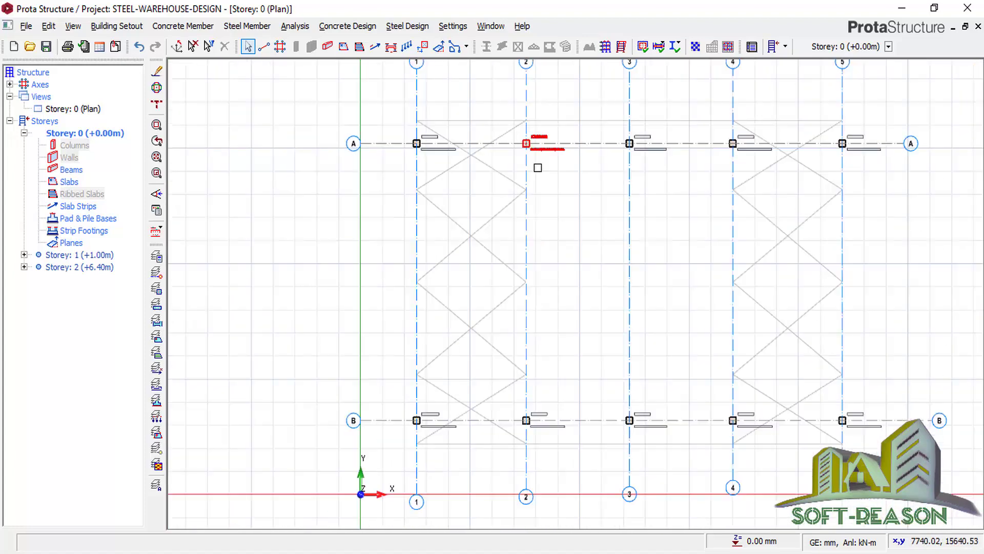
{"action": "scroll", "coordinate": [543, 410], "scroll_direction": "up", "scroll_amount": 5}
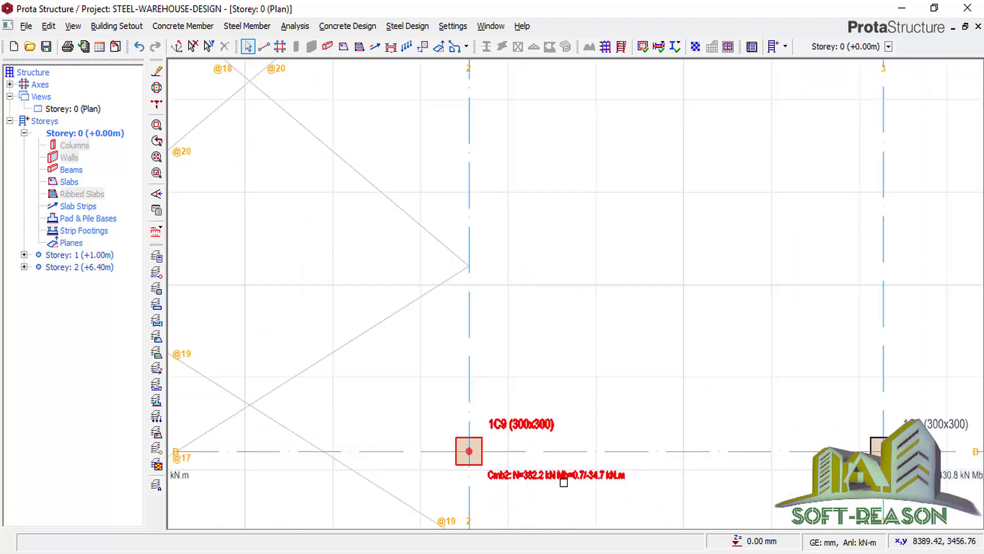
{"action": "scroll", "coordinate": [563, 482], "scroll_direction": "down", "scroll_amount": 5}
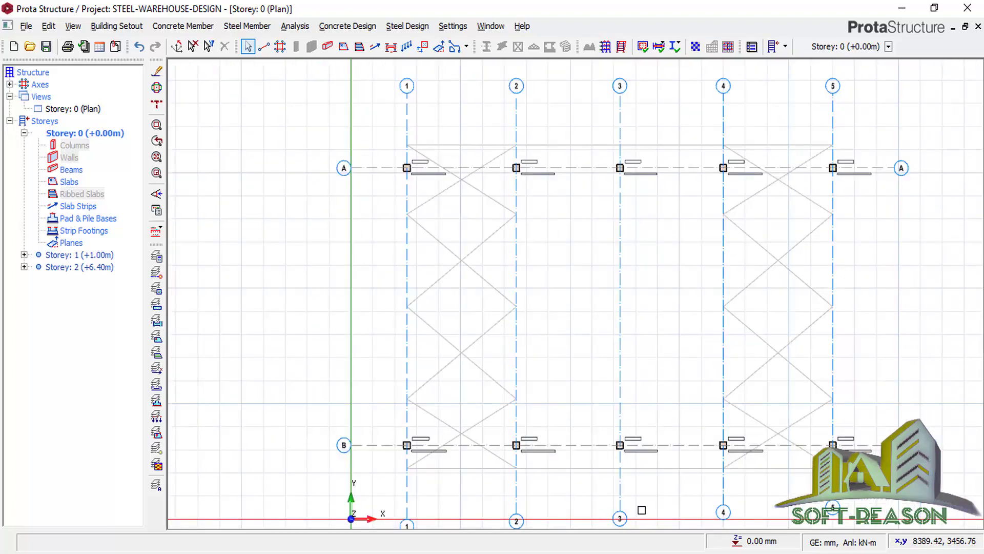
{"action": "scroll", "coordinate": [418, 163], "scroll_direction": "up", "scroll_amount": 5}
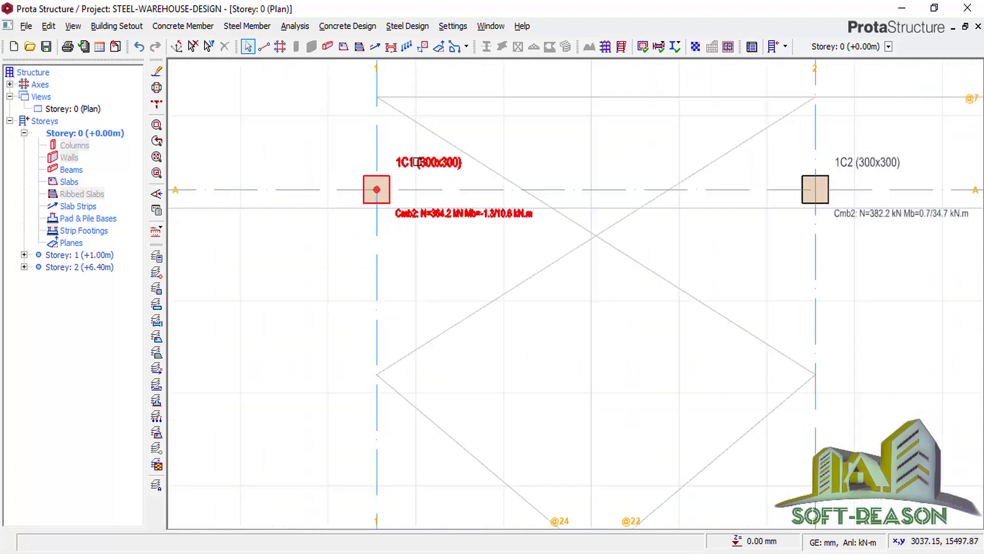
{"action": "scroll", "coordinate": [418, 162], "scroll_direction": "up", "scroll_amount": 2}
{"action": "scroll", "coordinate": [420, 169], "scroll_direction": "down", "scroll_amount": 3}
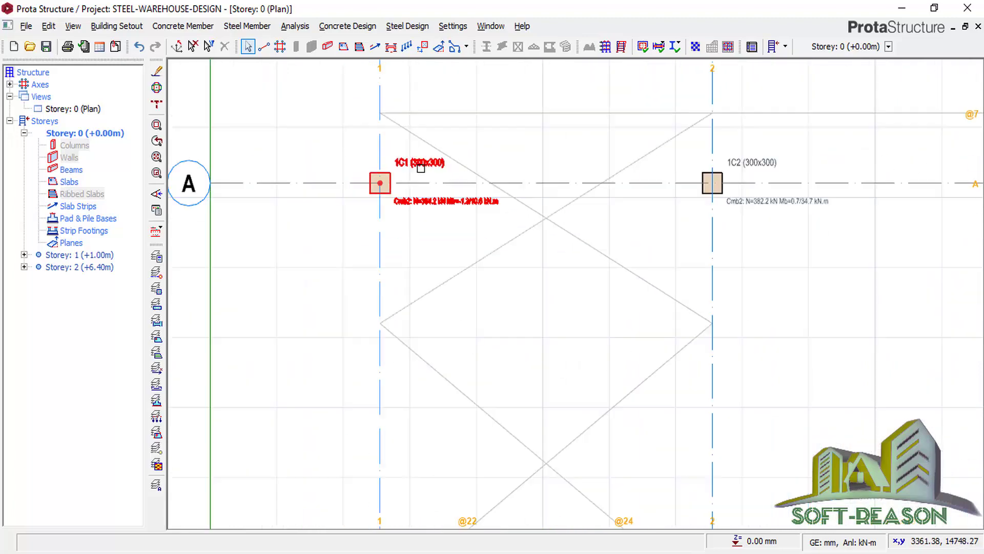
{"action": "scroll", "coordinate": [420, 168], "scroll_direction": "down", "scroll_amount": 6}
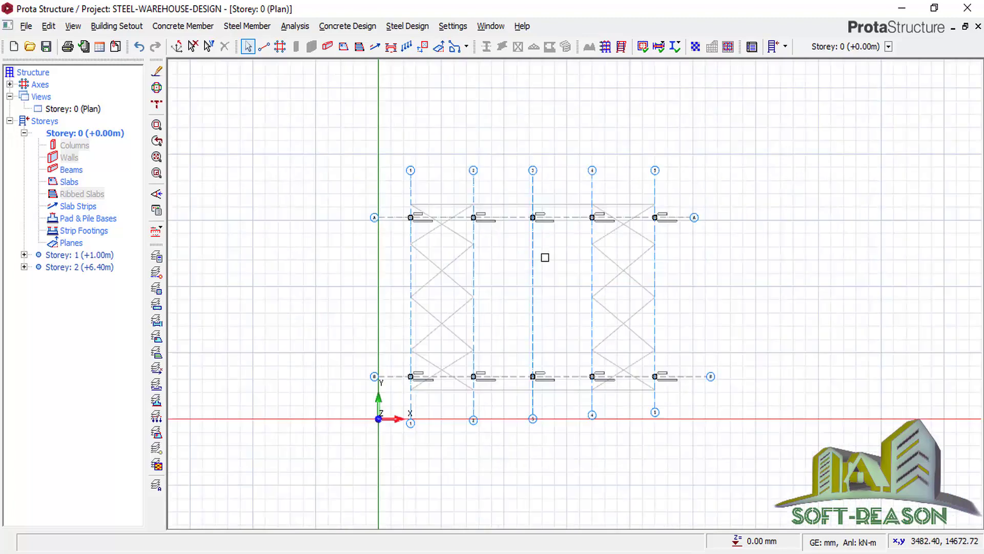
{"action": "scroll", "coordinate": [545, 257], "scroll_direction": "up", "scroll_amount": 4}
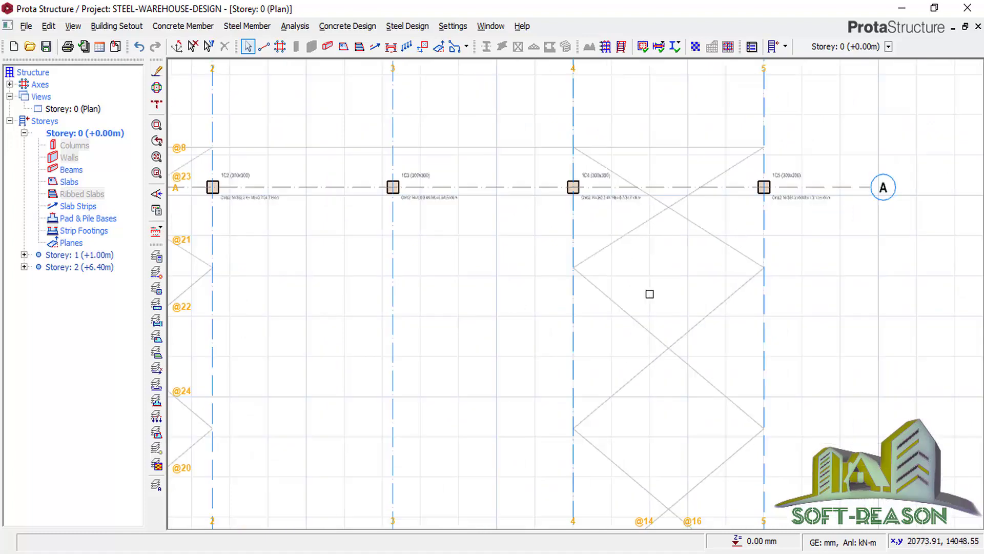
{"action": "scroll", "coordinate": [638, 231], "scroll_direction": "down", "scroll_amount": 4}
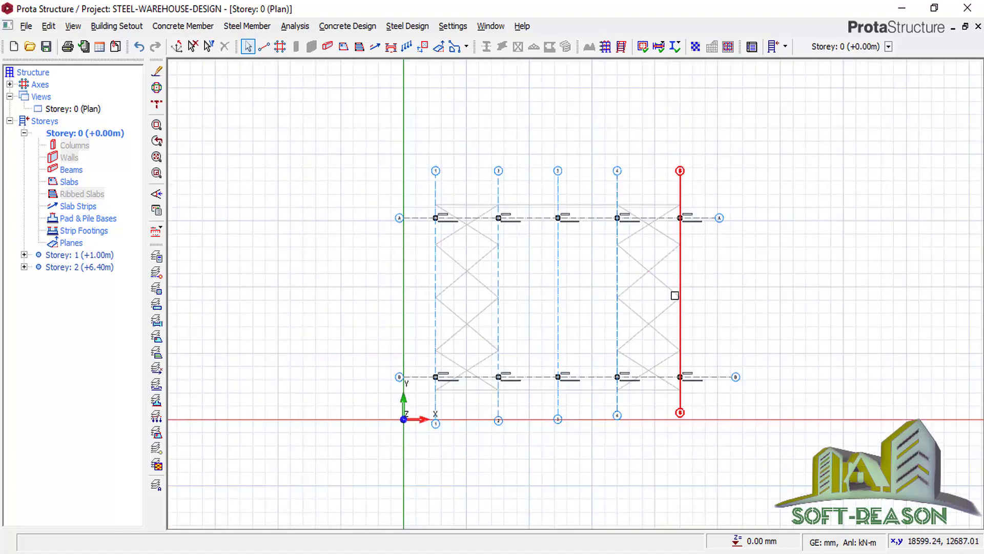
{"action": "scroll", "coordinate": [515, 233], "scroll_direction": "up", "scroll_amount": 1}
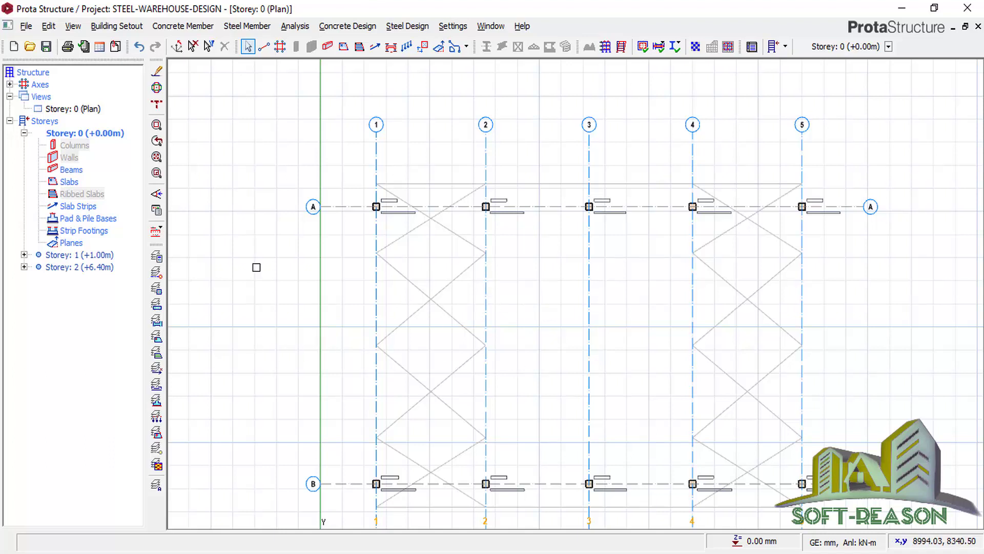
- Save the project and draw 300 x 400 mm beams around the perimeter, along axes A, 5, B and 1
{"action": "left_click", "coordinate": [46, 46]}
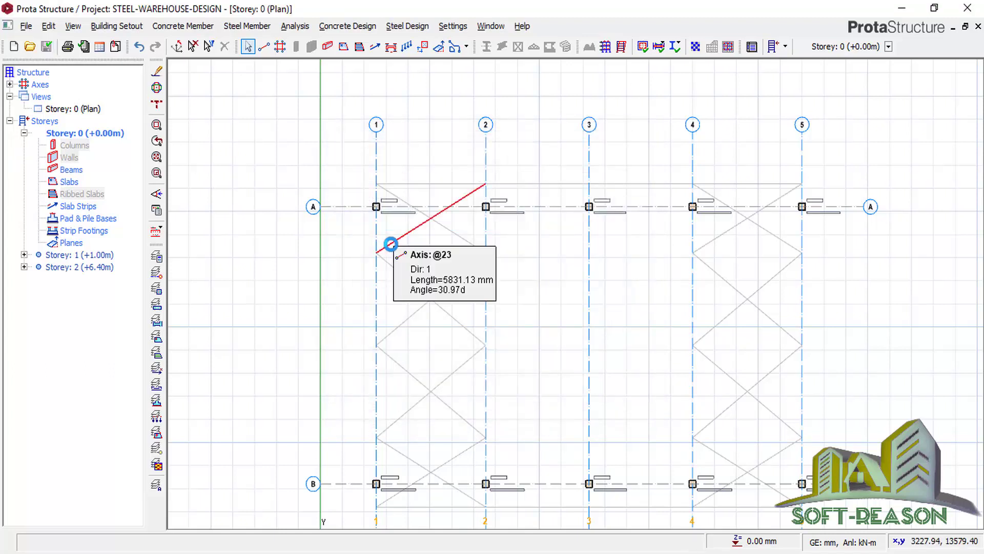
{"action": "left_click", "coordinate": [327, 46]}
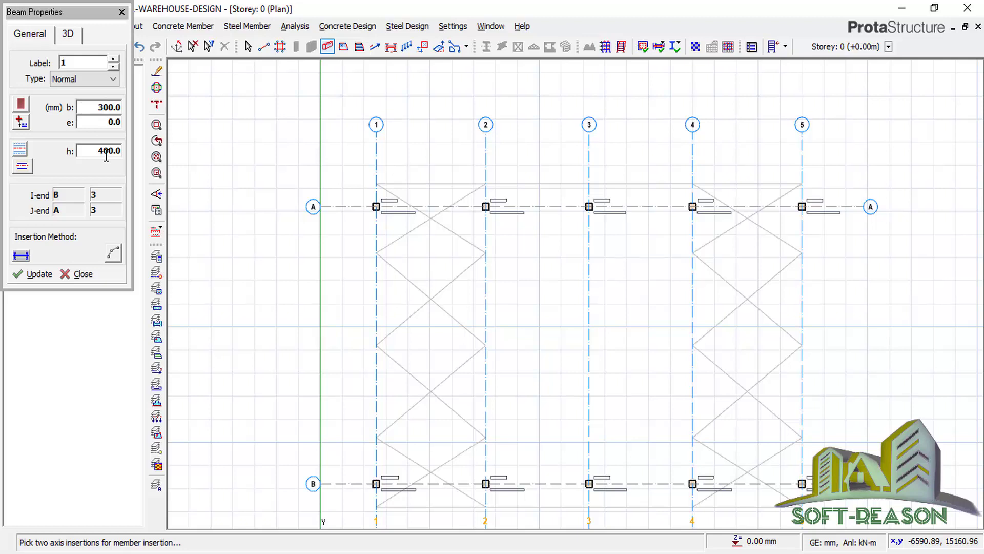
{"action": "left_click", "coordinate": [377, 206]}
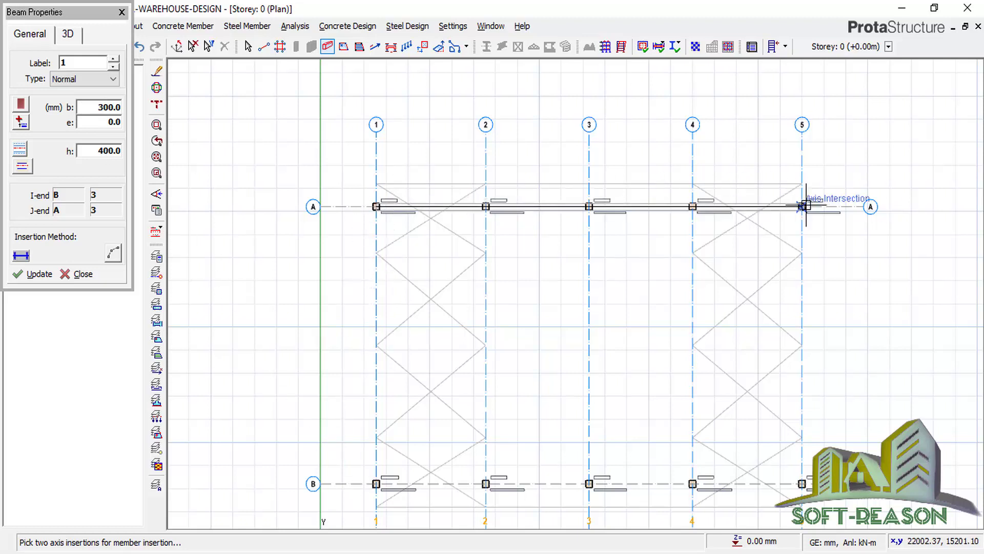
{"action": "left_click", "coordinate": [802, 207]}
{"action": "left_click", "coordinate": [802, 484]}
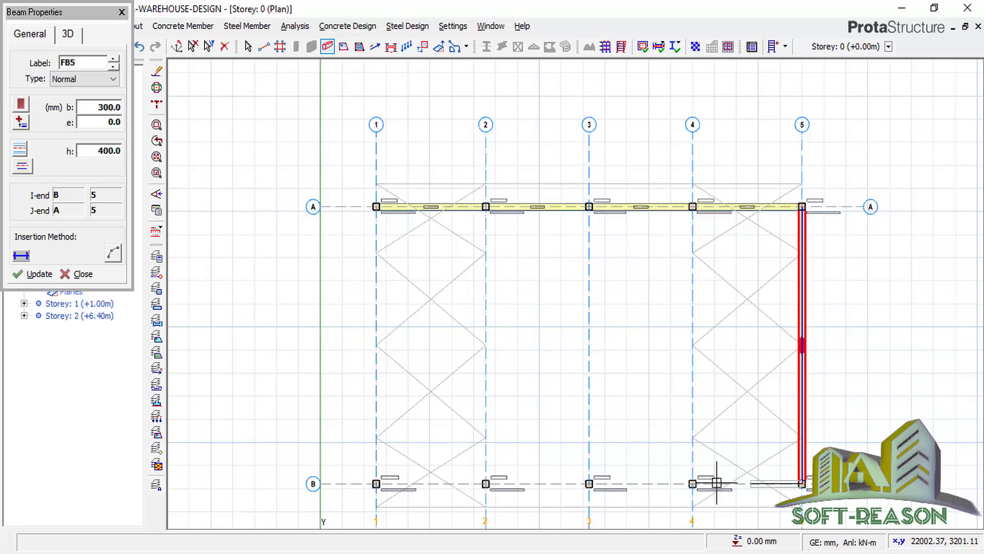
{"action": "left_click", "coordinate": [376, 483]}
{"action": "left_click", "coordinate": [377, 206]}
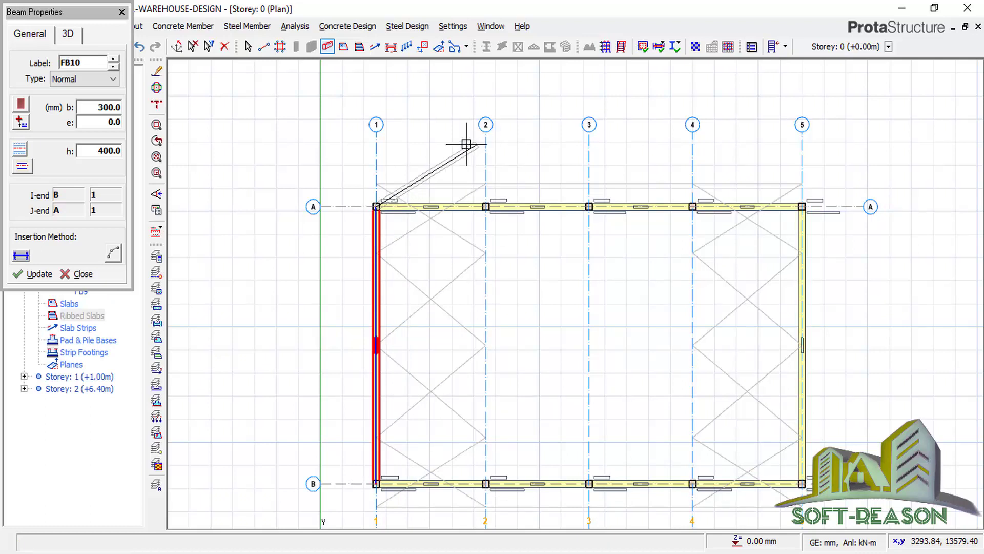
- Add a 300 x 400 mm beam along axis 3 between axes A and B, and finish beam insertion
{"action": "left_click", "coordinate": [589, 208]}
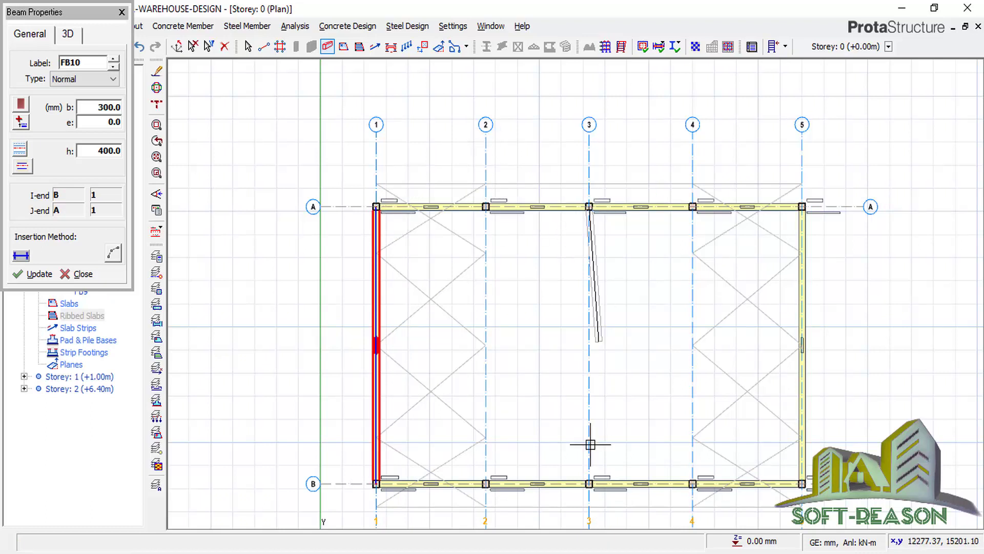
{"action": "left_click", "coordinate": [589, 483]}
{"action": "right_click", "coordinate": [654, 261]}
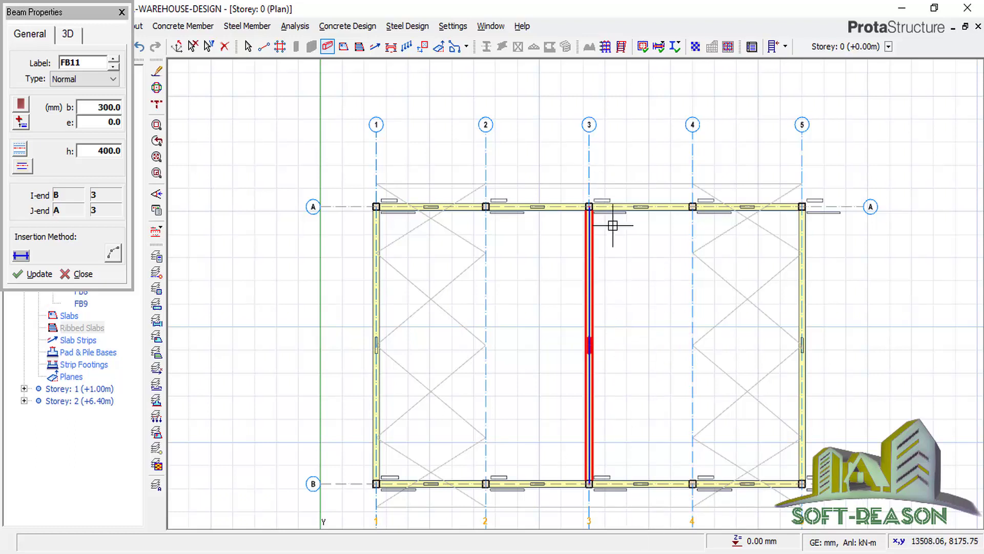
{"action": "scroll", "coordinate": [551, 246], "scroll_direction": "down", "scroll_amount": 2}
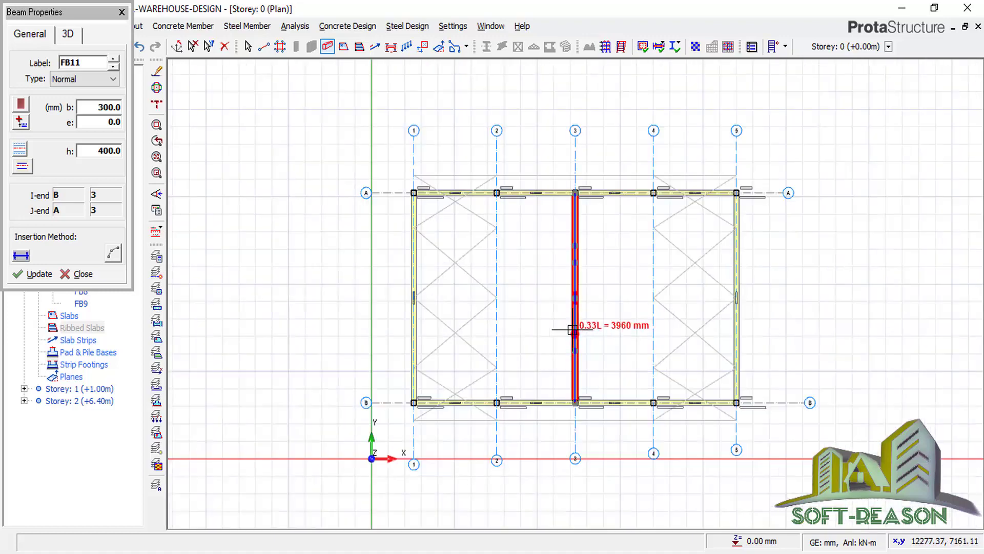
{"action": "left_click", "coordinate": [122, 12]}
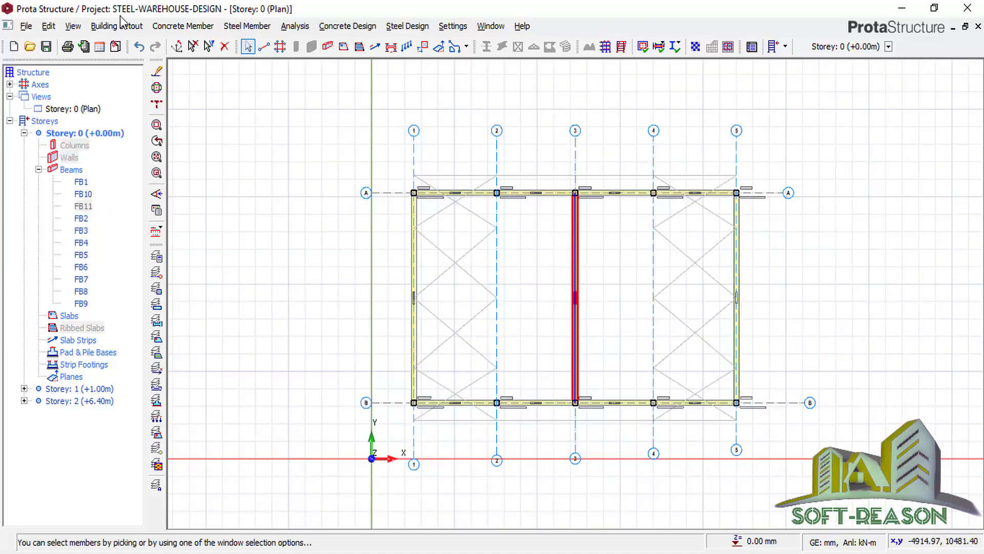
- Start a strip footing for the four beams along axis A between axes 1 and 5
{"action": "scroll", "coordinate": [592, 296], "scroll_direction": "up", "scroll_amount": 2}
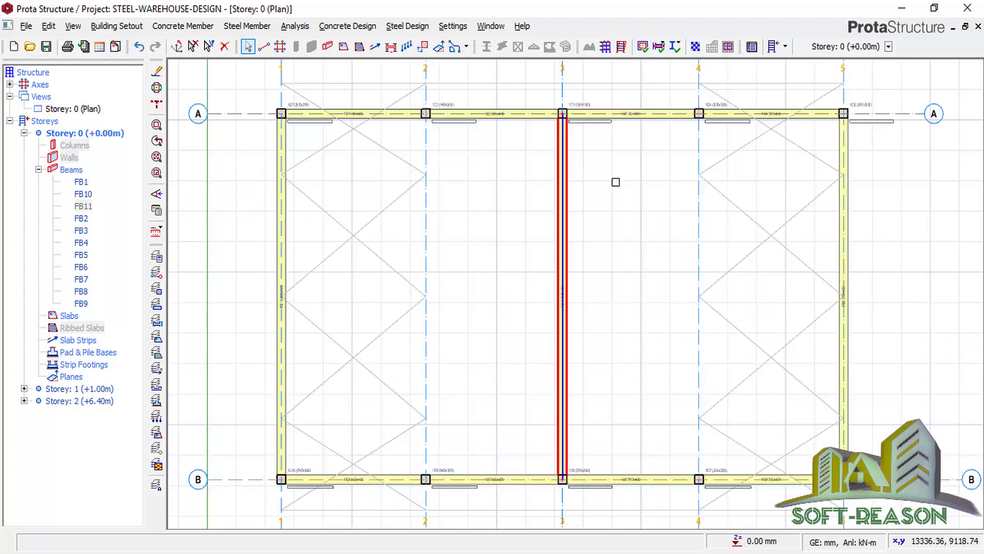
{"action": "scroll", "coordinate": [501, 237], "scroll_direction": "down", "scroll_amount": 1}
{"action": "left_click", "coordinate": [490, 229]}
{"action": "scroll", "coordinate": [413, 118], "scroll_direction": "up", "scroll_amount": 2}
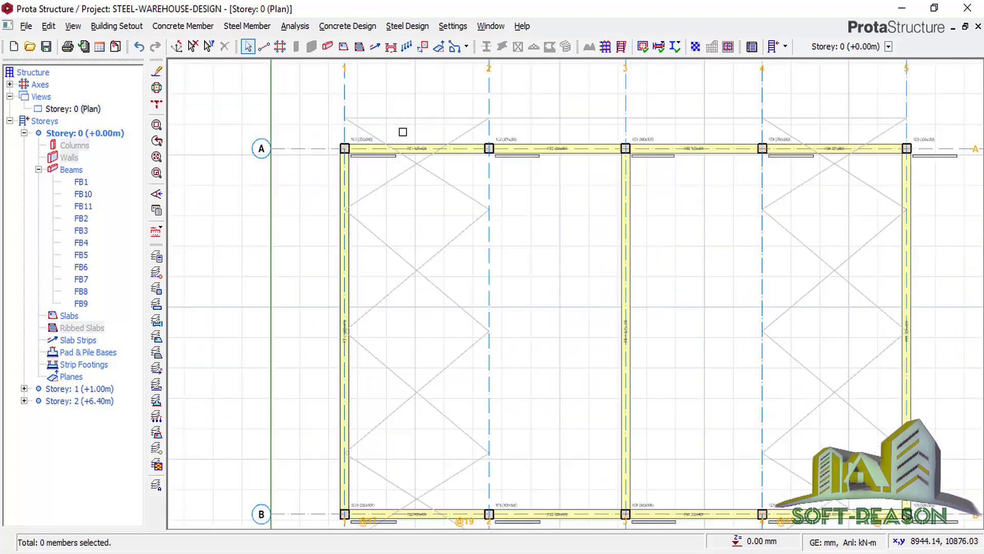
{"action": "left_click", "coordinate": [397, 141]}
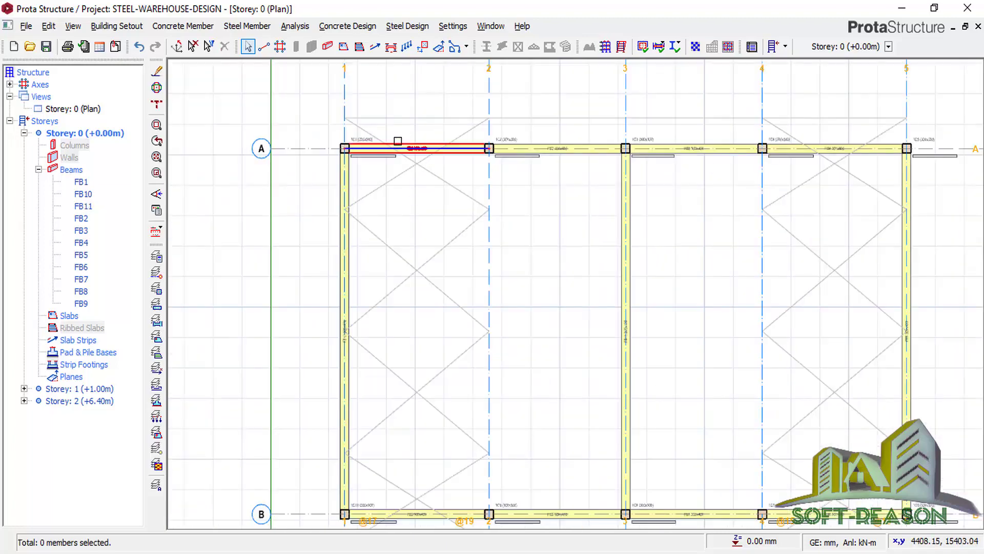
{"action": "left_click", "coordinate": [569, 149]}
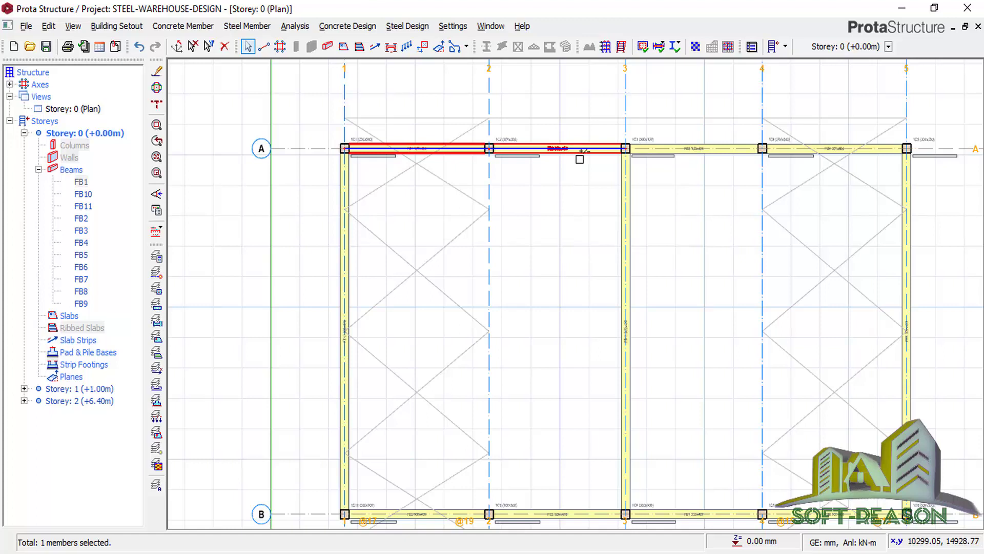
{"action": "left_click", "coordinate": [698, 152]}
{"action": "left_click", "coordinate": [826, 147]}
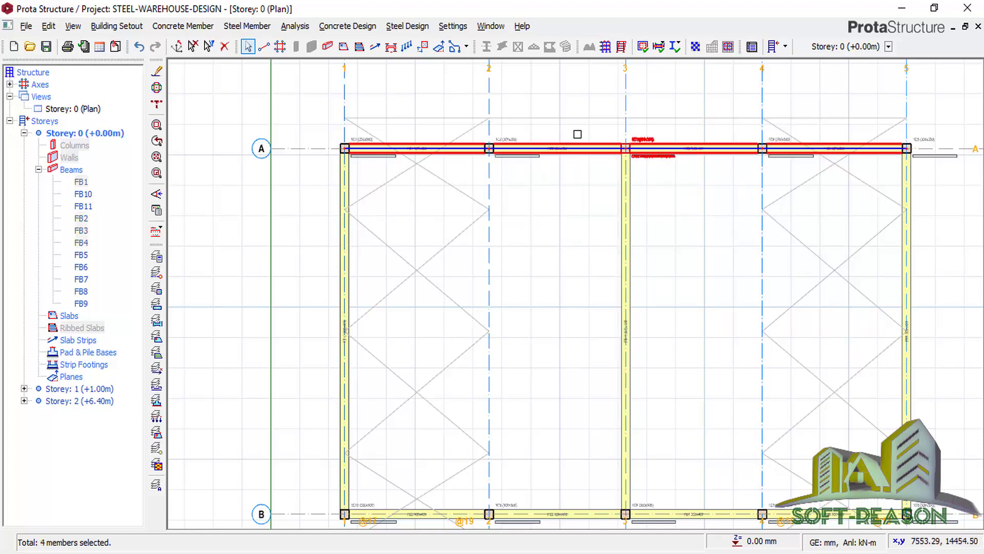
{"action": "right_click", "coordinate": [570, 130]}
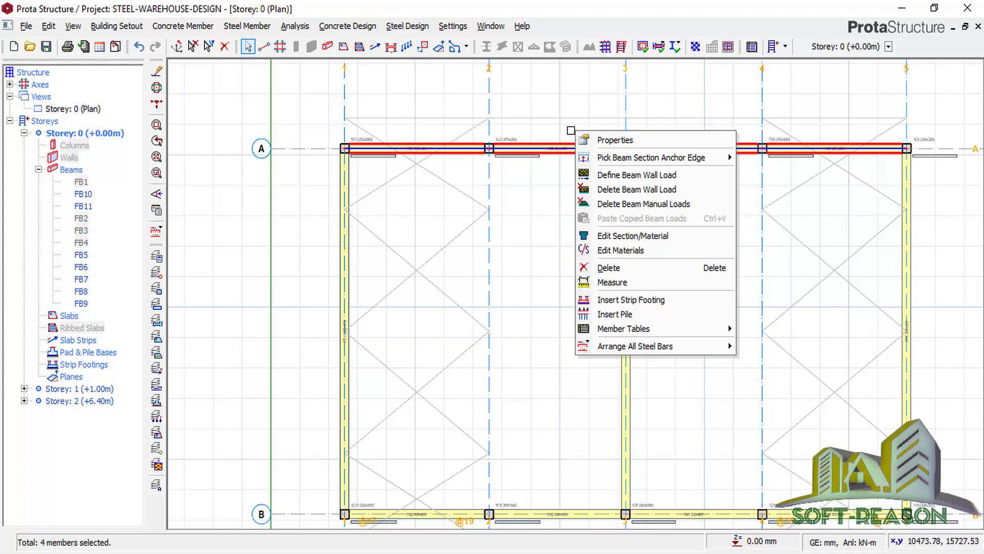
{"action": "left_click", "coordinate": [610, 302]}
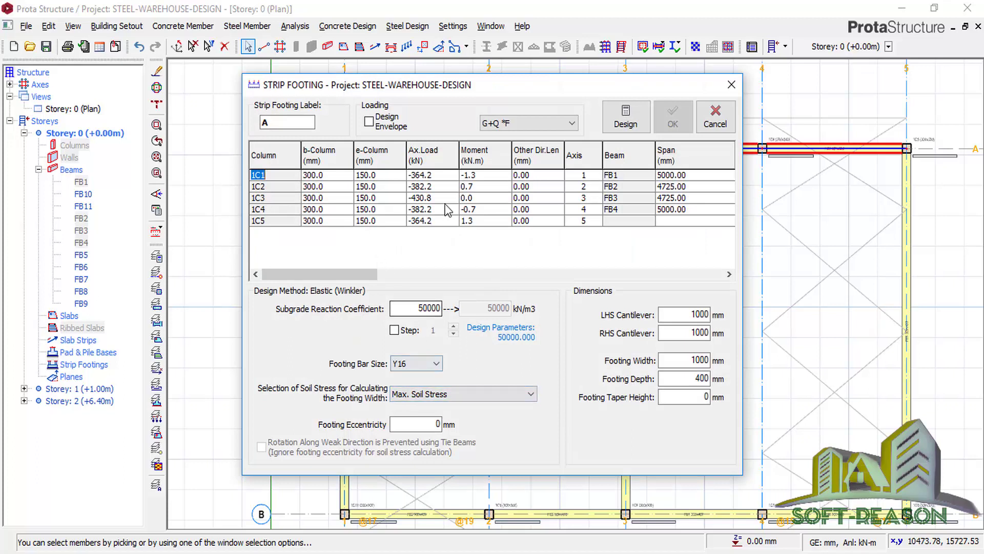
- Set the axis A strip footing to Design Envelope loading, Y12 footing bars and a 350 mm footing depth
{"action": "left_click", "coordinate": [379, 128]}
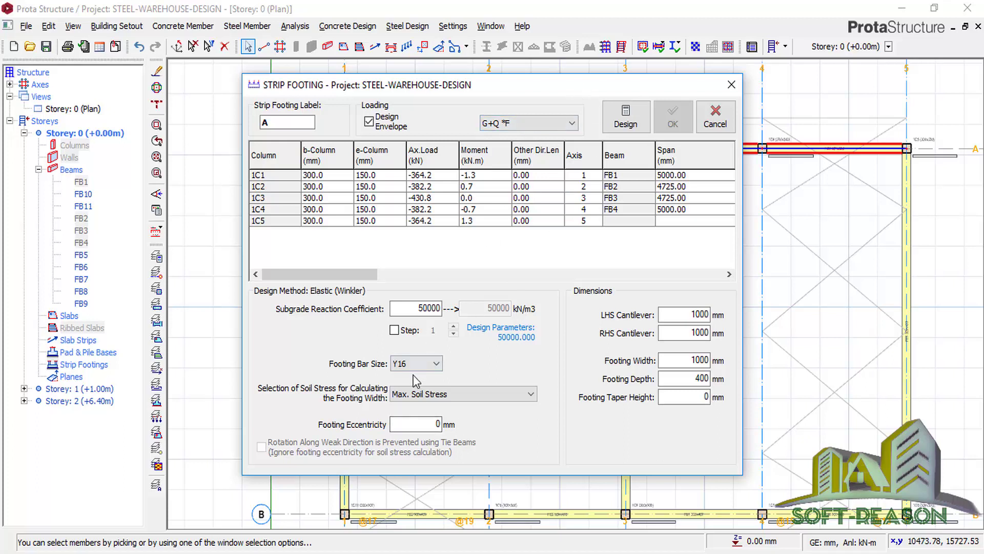
{"action": "left_click", "coordinate": [433, 365]}
{"action": "left_click", "coordinate": [410, 377]}
{"action": "double_click", "coordinate": [695, 378]}
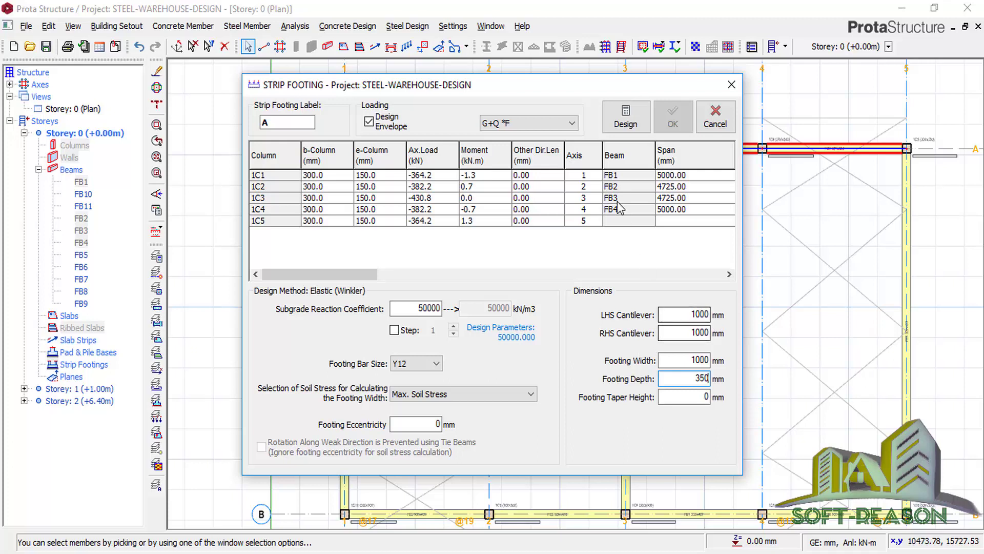
- Run the strip footing design for axis A, accept the results and insert the footing on the plan
{"action": "left_click", "coordinate": [627, 117]}
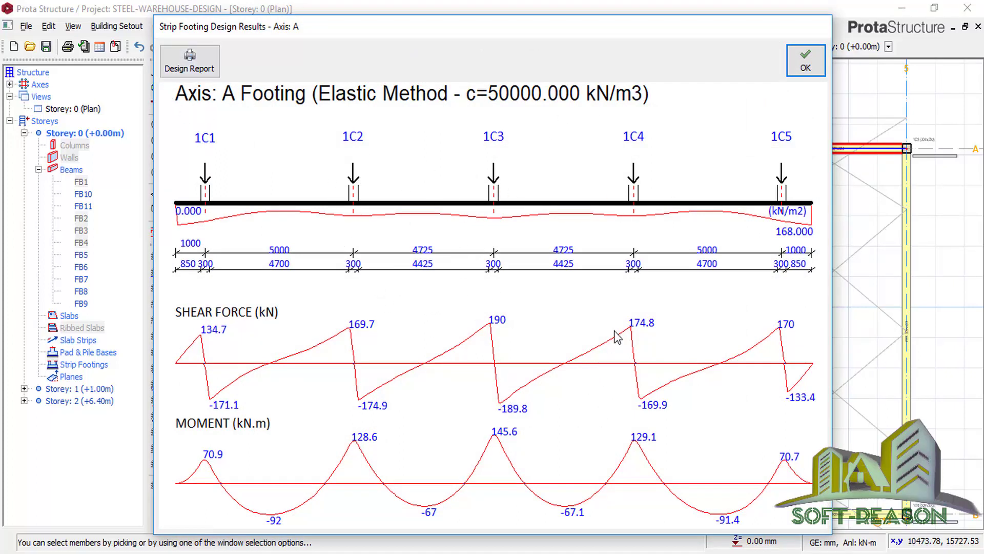
{"action": "left_click", "coordinate": [805, 61]}
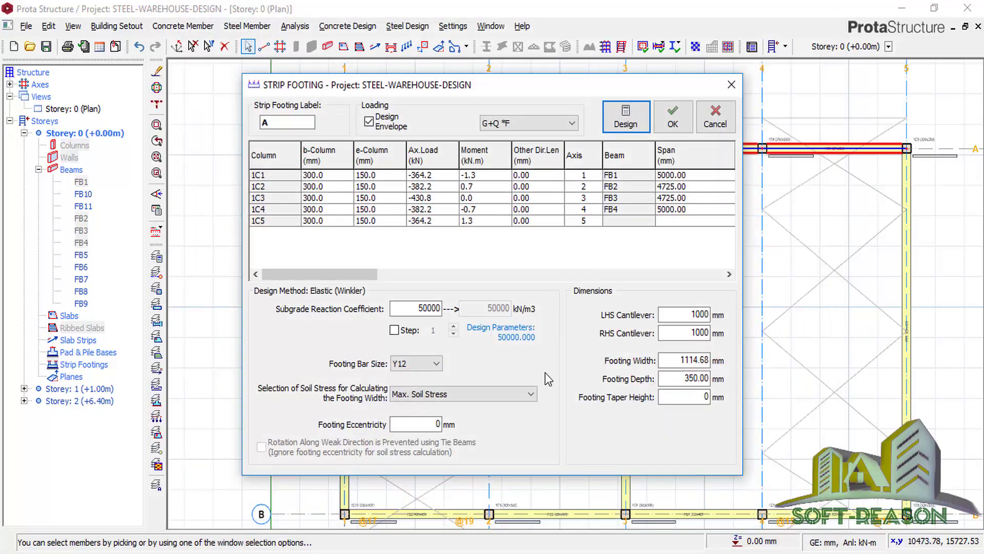
{"action": "left_click", "coordinate": [672, 118]}
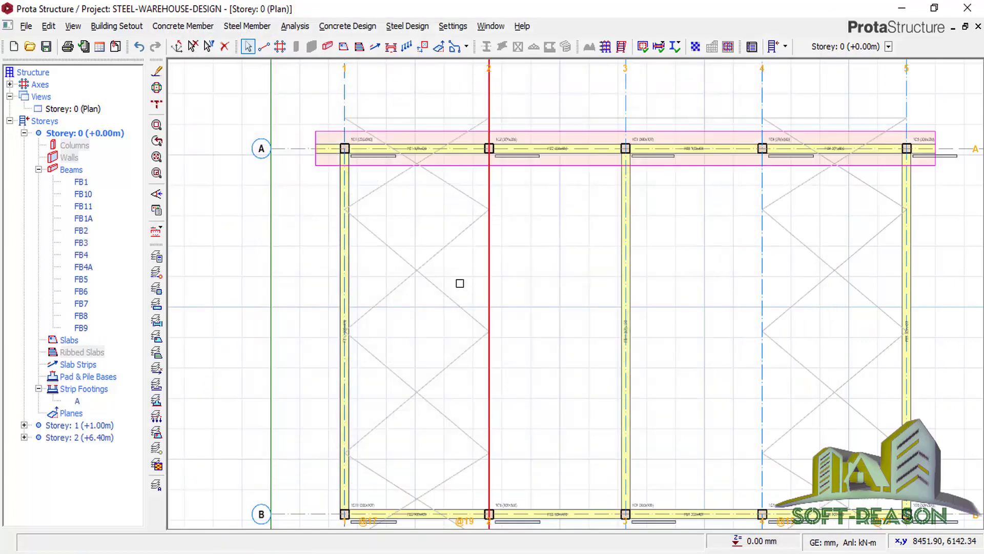
- Start a strip footing for the four beams along axis B between axes 1 and 5
{"action": "scroll", "coordinate": [450, 215], "scroll_direction": "down", "scroll_amount": 3}
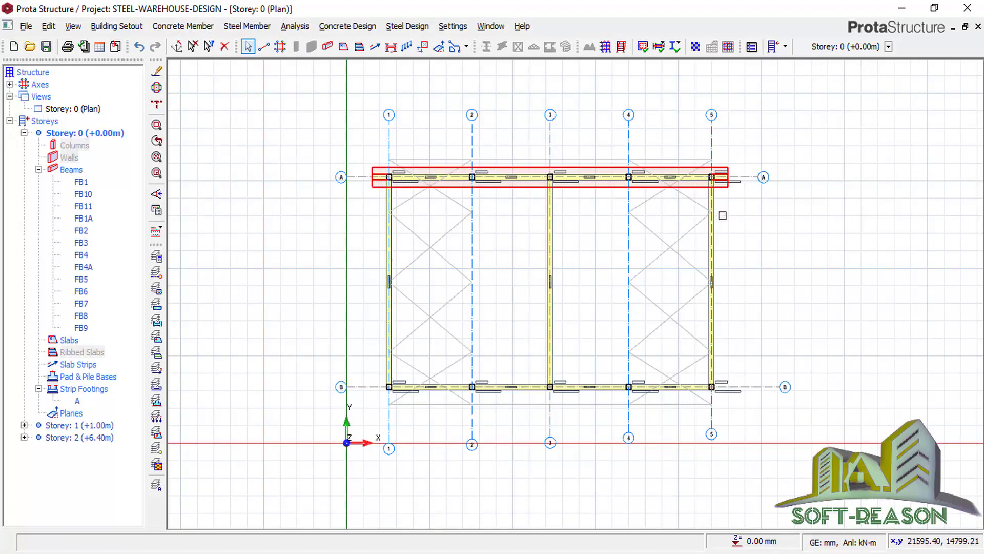
{"action": "scroll", "coordinate": [475, 403], "scroll_direction": "up", "scroll_amount": 6}
{"action": "left_click", "coordinate": [403, 365]}
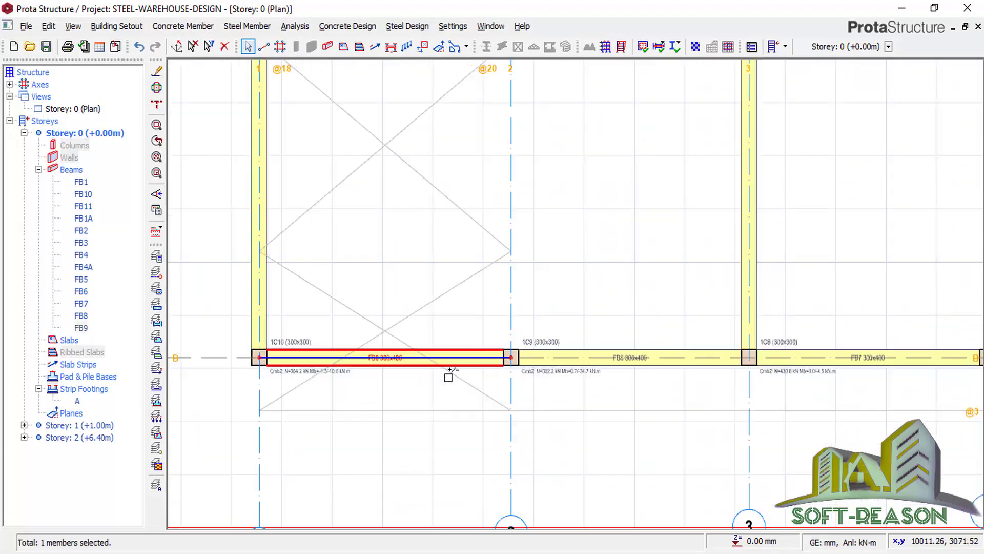
{"action": "scroll", "coordinate": [450, 376], "scroll_direction": "down", "scroll_amount": 2}
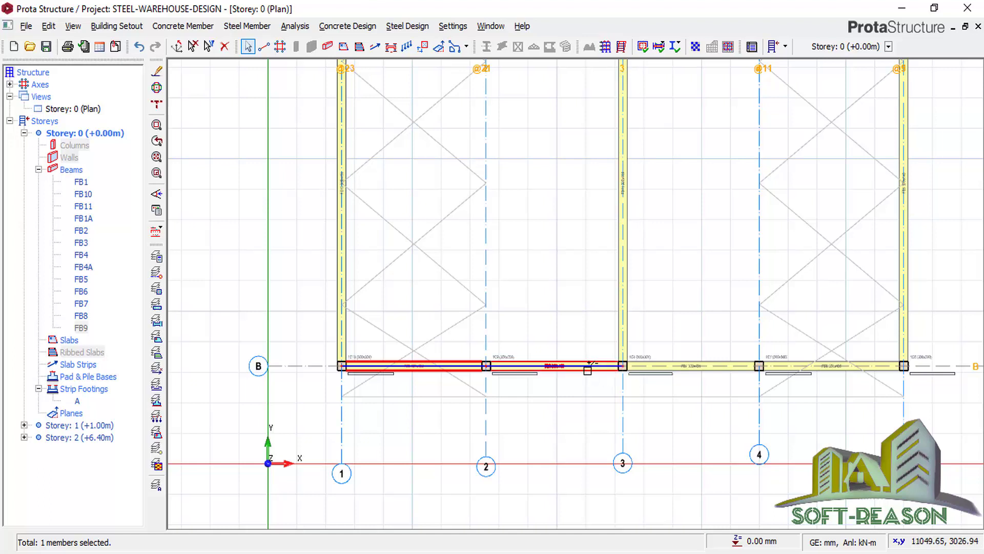
{"action": "mouse_move", "coordinate": [636, 370]}
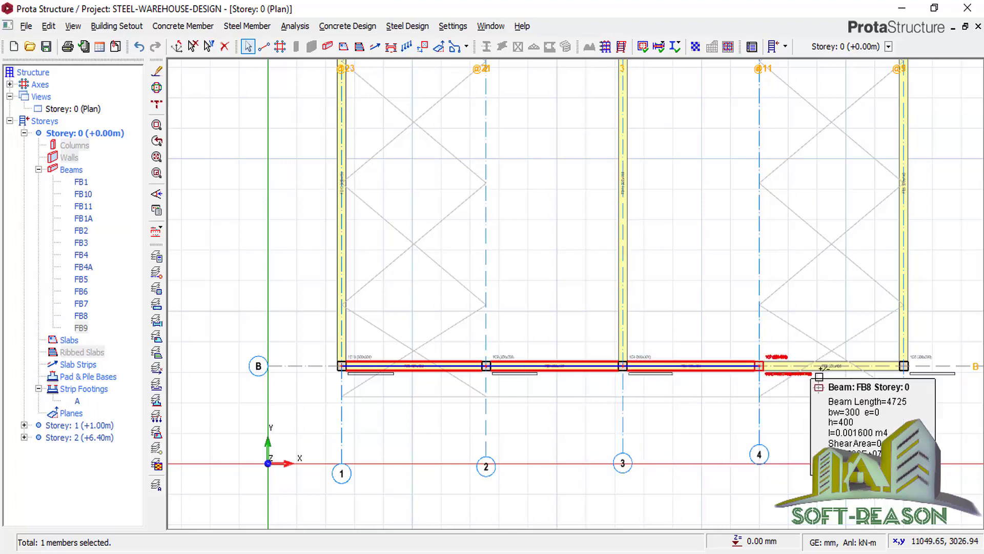
{"action": "left_click", "coordinate": [822, 370]}
{"action": "right_click", "coordinate": [676, 272]}
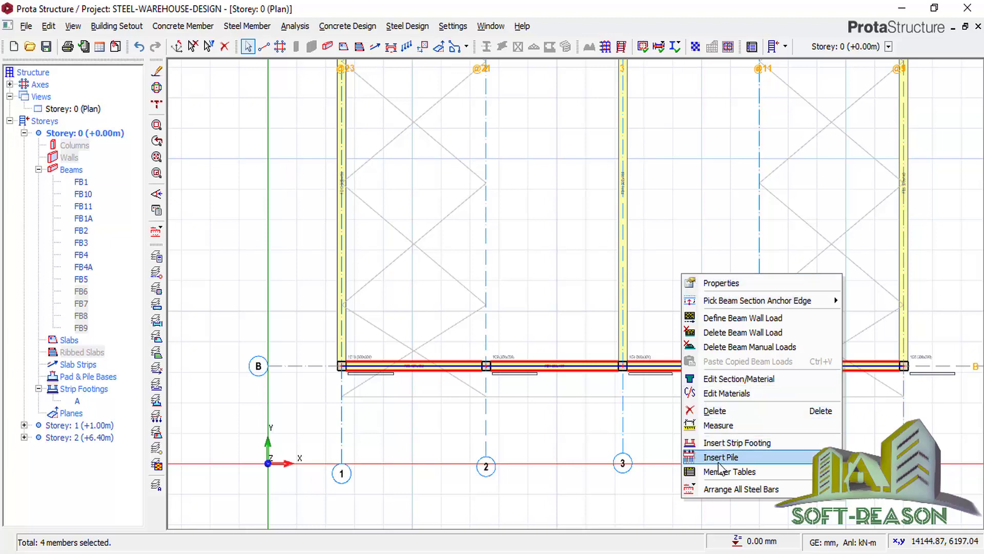
{"action": "left_click", "coordinate": [720, 442]}
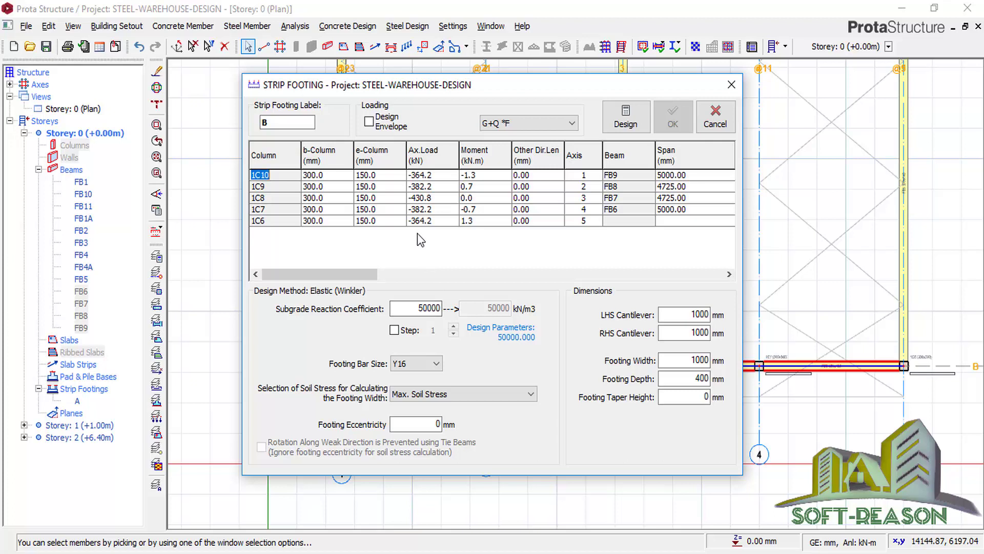
- Set the axis B strip footing to Design Envelope loading, a 350 mm footing depth and Y12 footing bars
{"action": "left_click", "coordinate": [367, 122]}
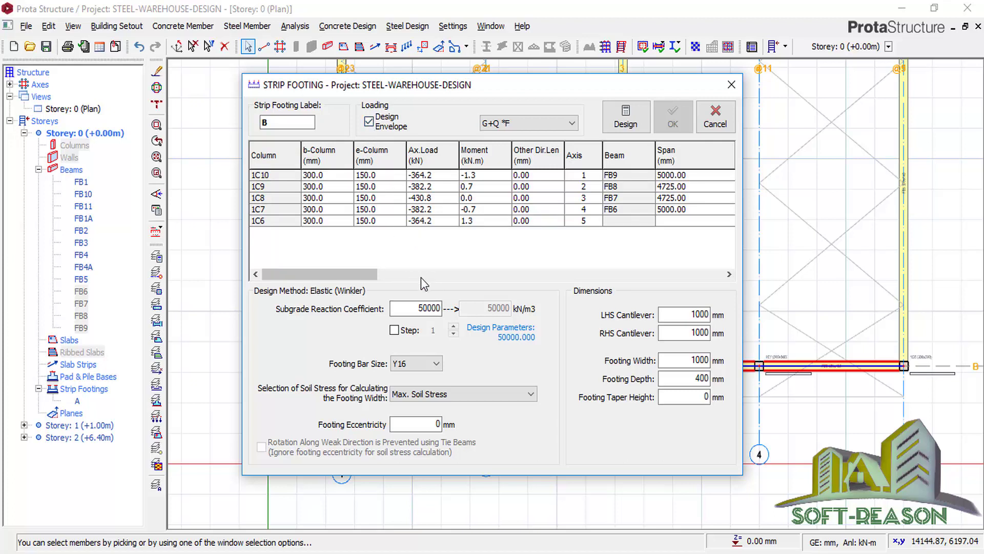
{"action": "left_click", "coordinate": [697, 379]}
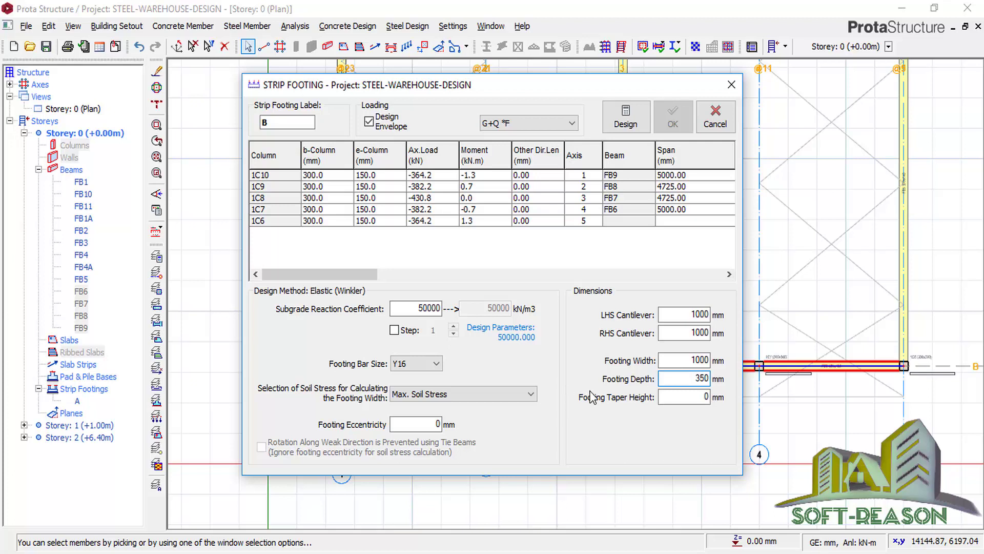
{"action": "left_click", "coordinate": [434, 363]}
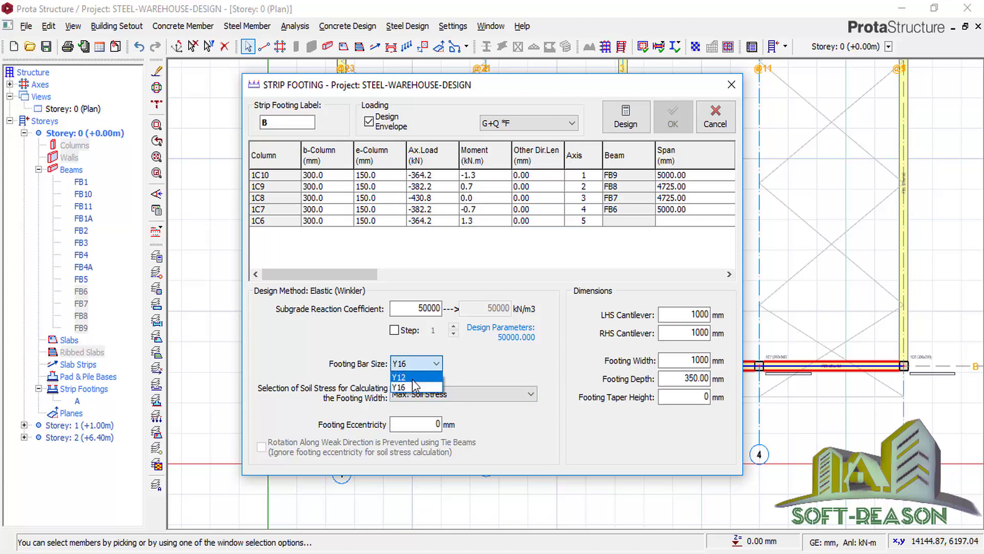
{"action": "left_click", "coordinate": [404, 377]}
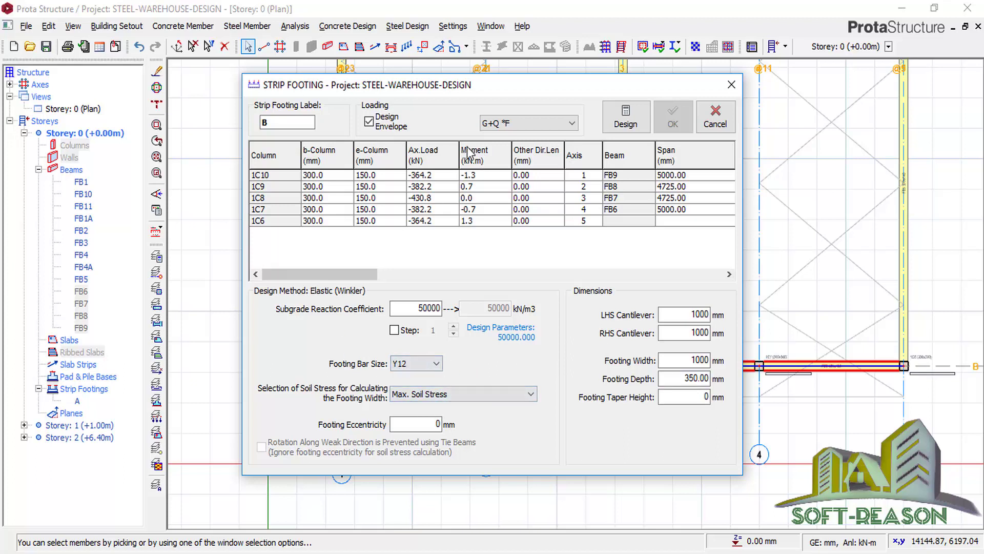
- Run the strip footing design for axis B, accept the results and insert the footing on the plan
{"action": "left_click", "coordinate": [639, 126]}
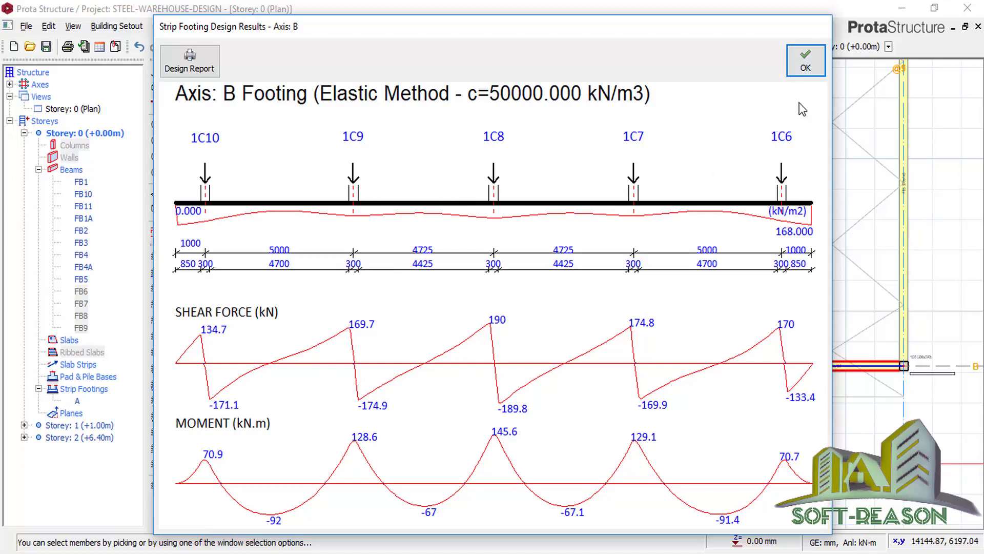
{"action": "left_click", "coordinate": [805, 61]}
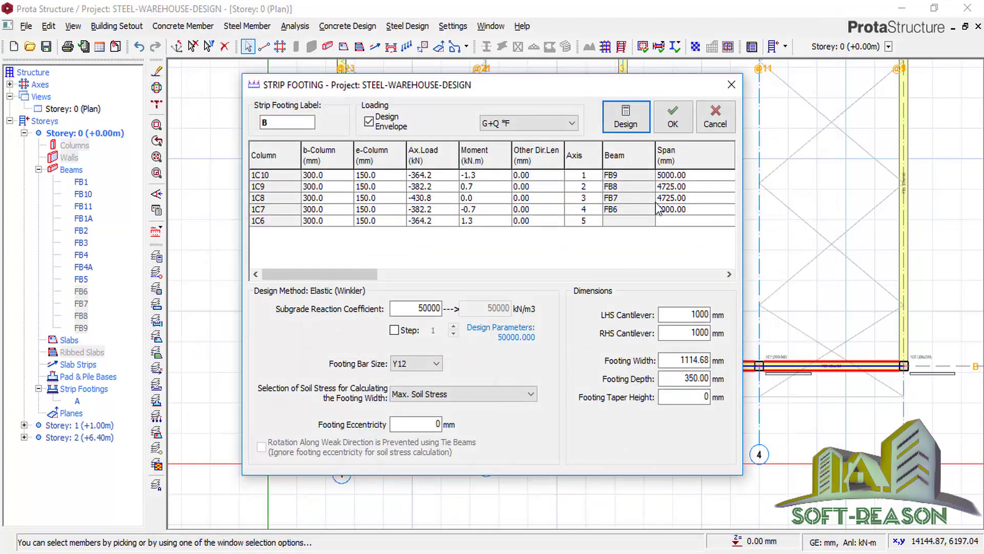
{"action": "left_click", "coordinate": [672, 116]}
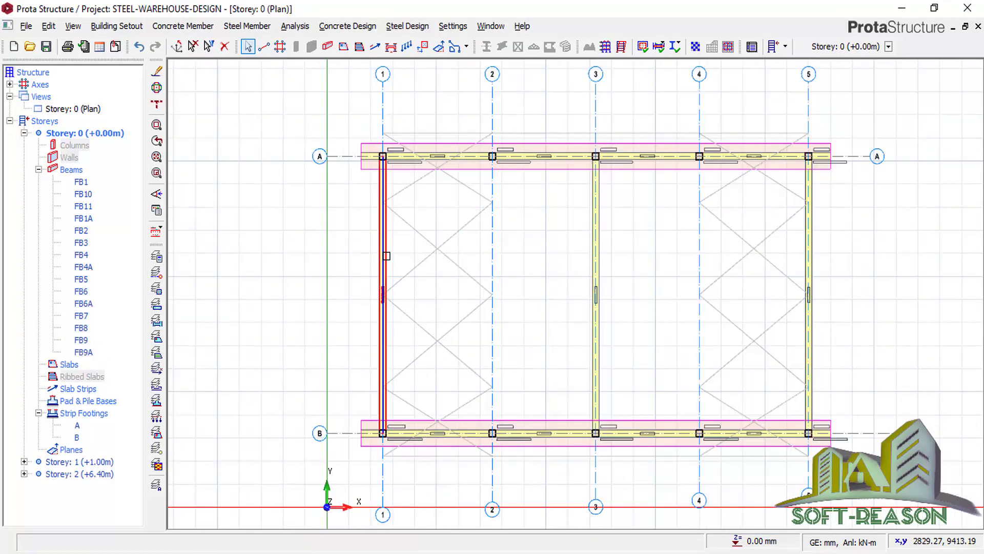
- Start a strip footing under the axis 1 beam with a 350 mm footing depth, Y12 footing bars and Design Envelope loading
{"action": "left_click", "coordinate": [390, 262]}
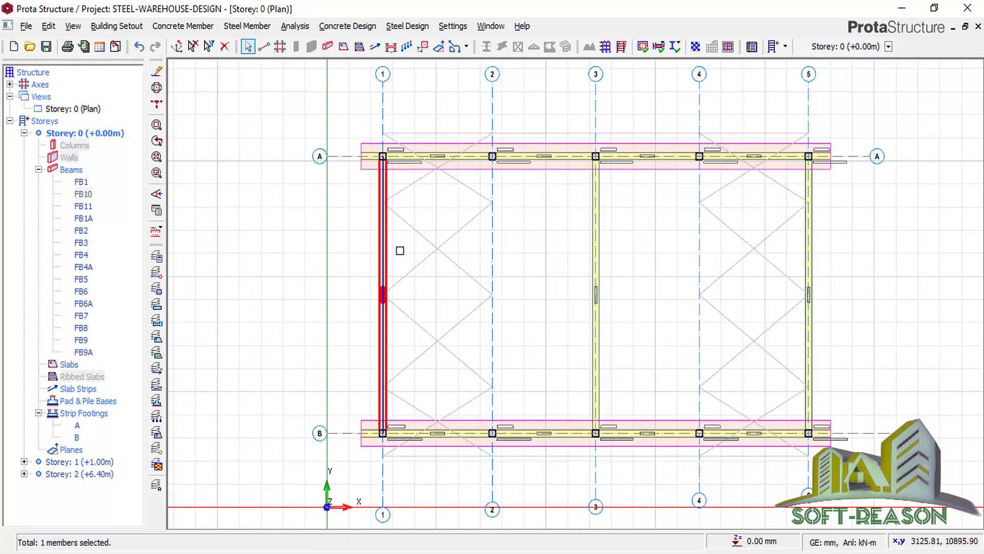
{"action": "right_click", "coordinate": [403, 249]}
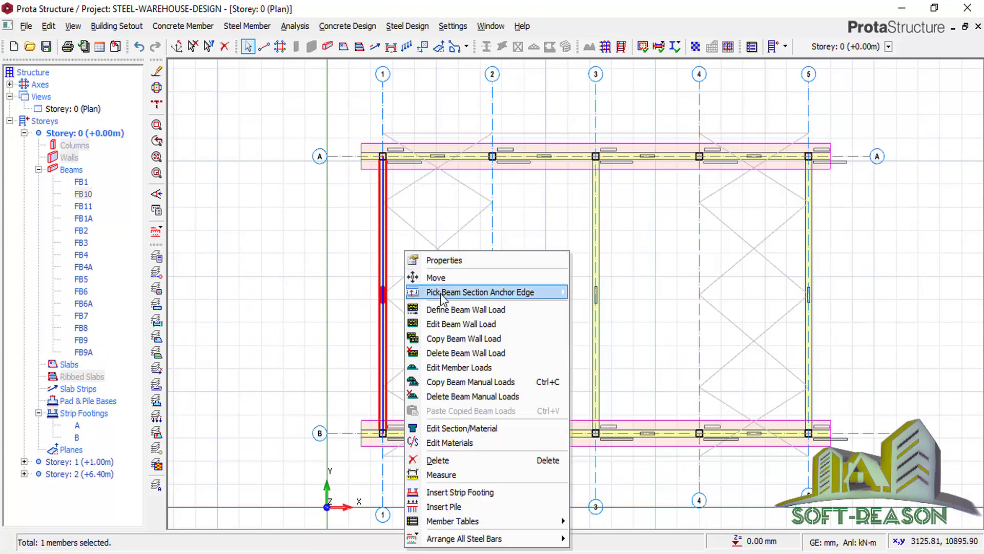
{"action": "left_click", "coordinate": [440, 495]}
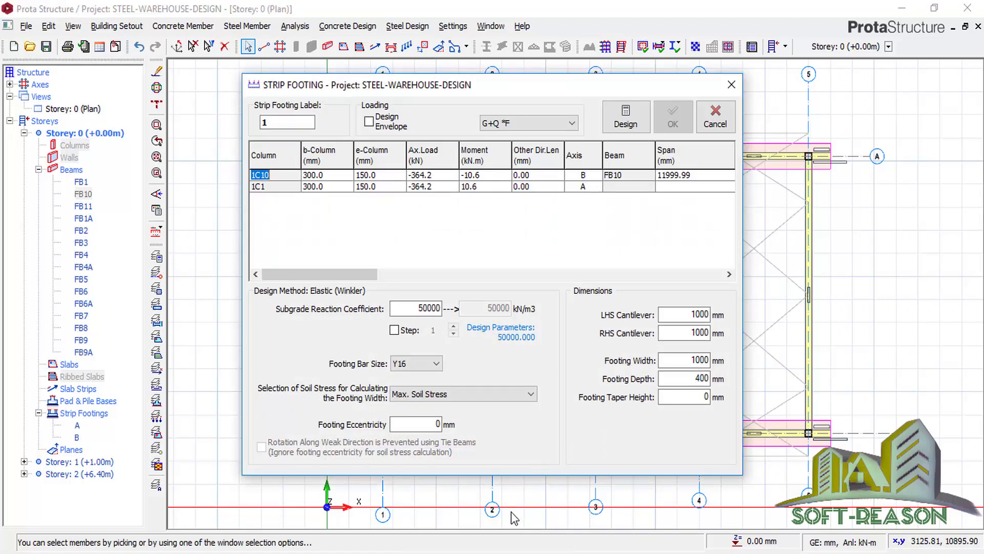
{"action": "double_click", "coordinate": [693, 379]}
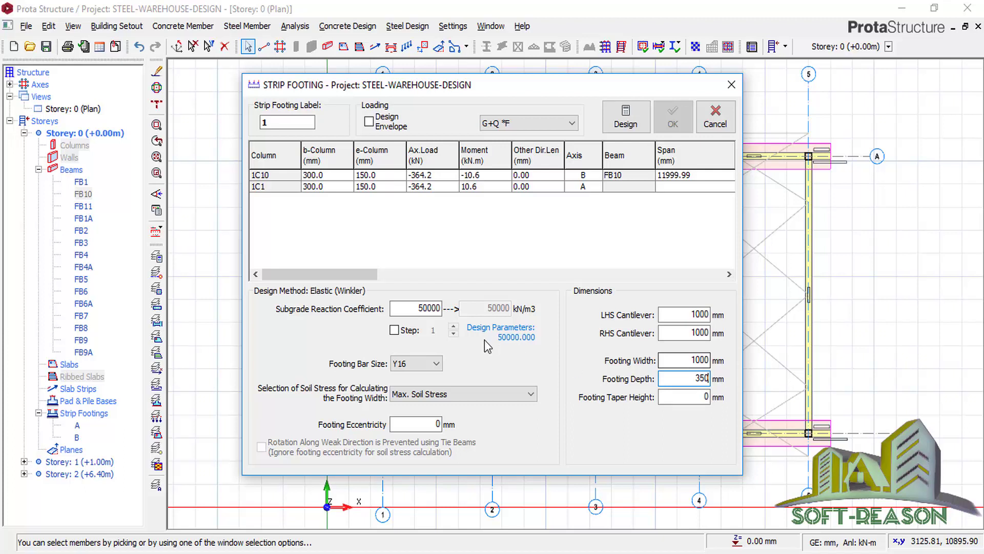
{"action": "left_click", "coordinate": [416, 363]}
{"action": "left_click", "coordinate": [421, 379]}
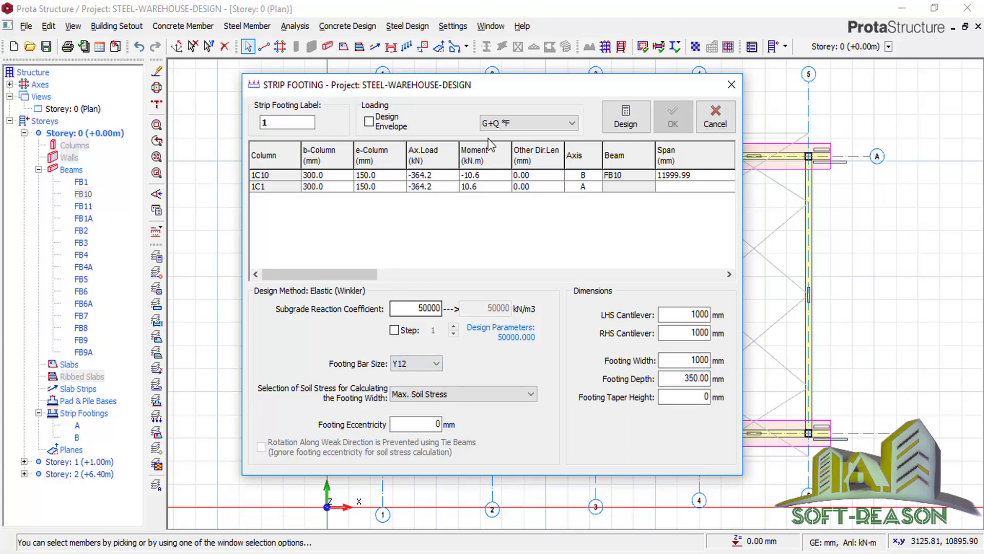
{"action": "left_click", "coordinate": [390, 122]}
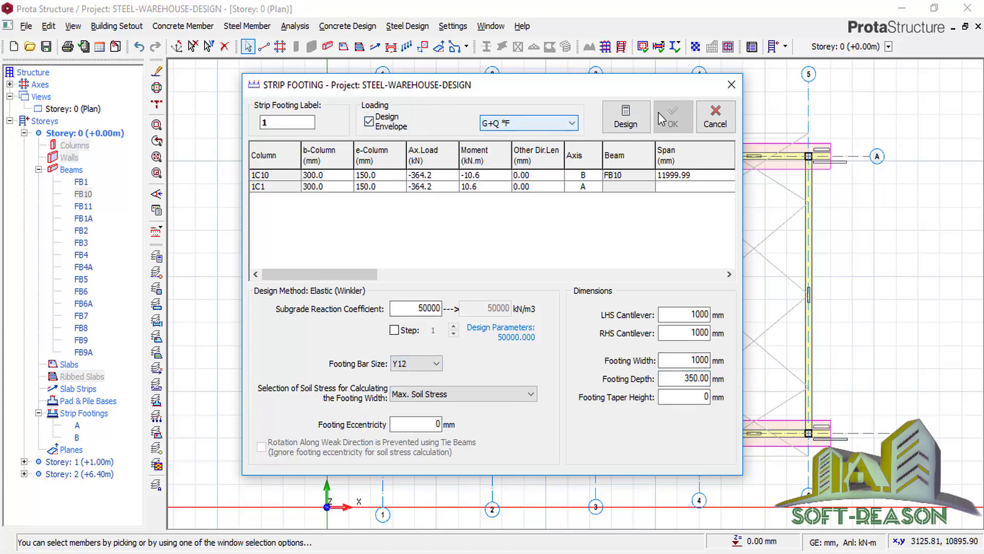
- Run the strip footing design for axis 1, accept the results and insert the footing on the plan
{"action": "left_click", "coordinate": [623, 118]}
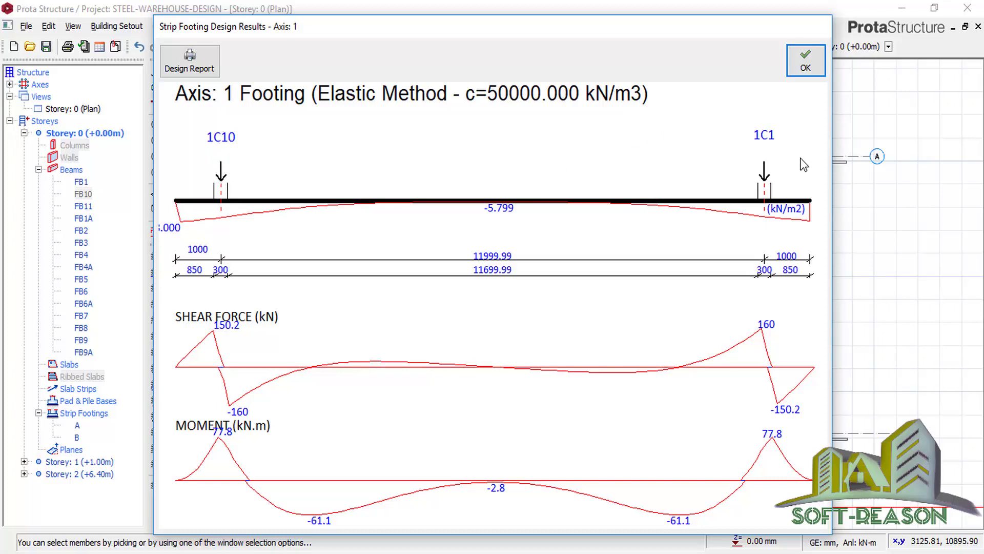
{"action": "left_click", "coordinate": [805, 68]}
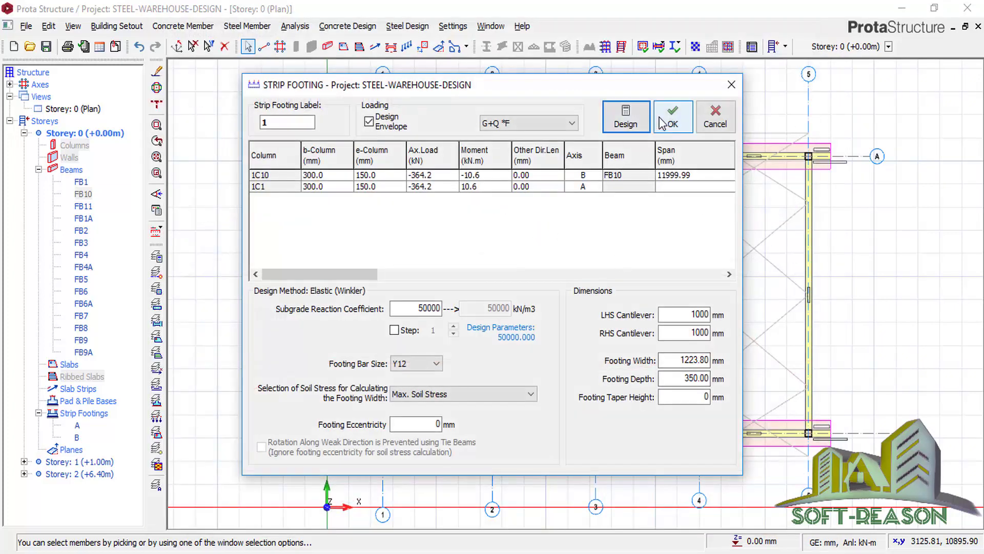
{"action": "left_click", "coordinate": [674, 121]}
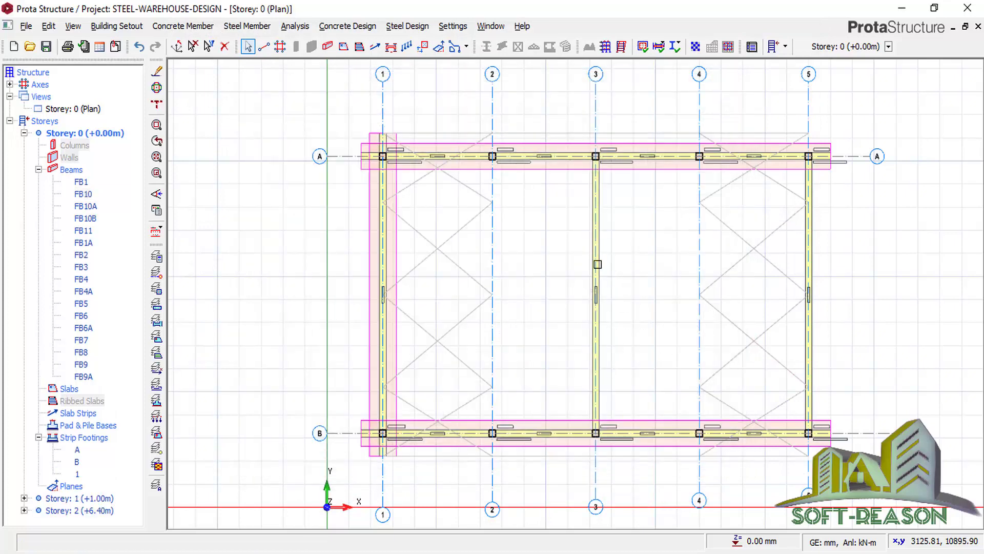
- Start a strip footing under the axis 3 beam with a 350 mm footing depth, Y12 footing bars and Design Envelope loading
{"action": "left_click", "coordinate": [596, 269]}
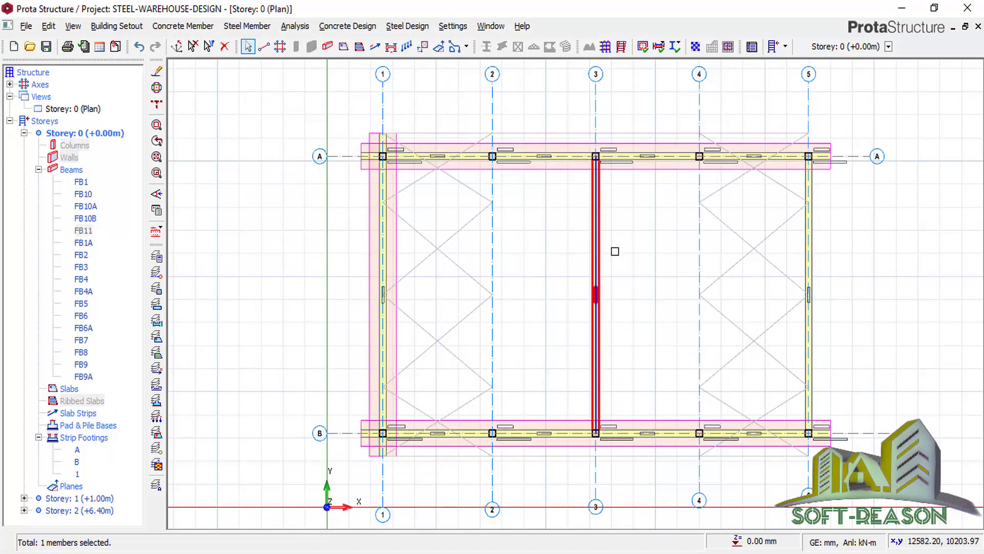
{"action": "right_click", "coordinate": [615, 251]}
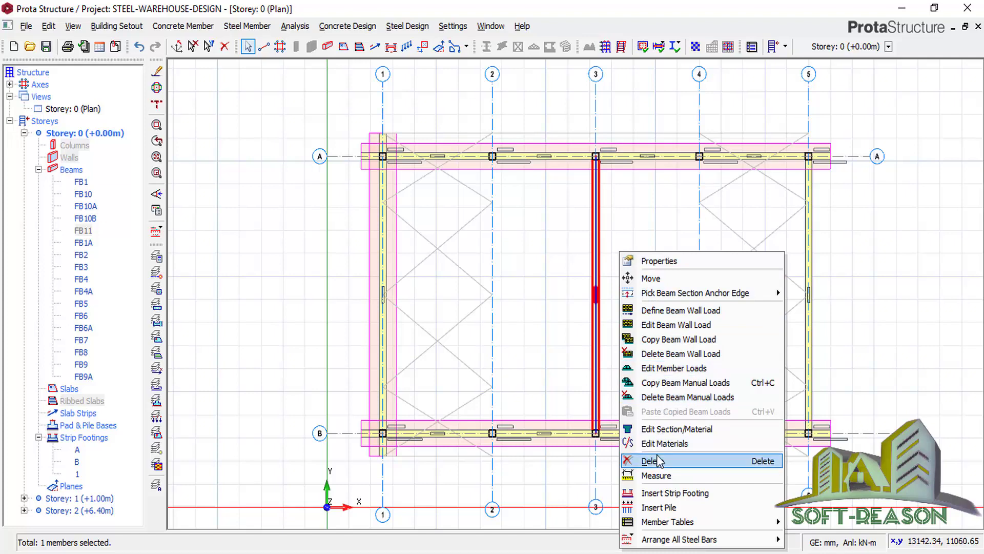
{"action": "left_click", "coordinate": [655, 494]}
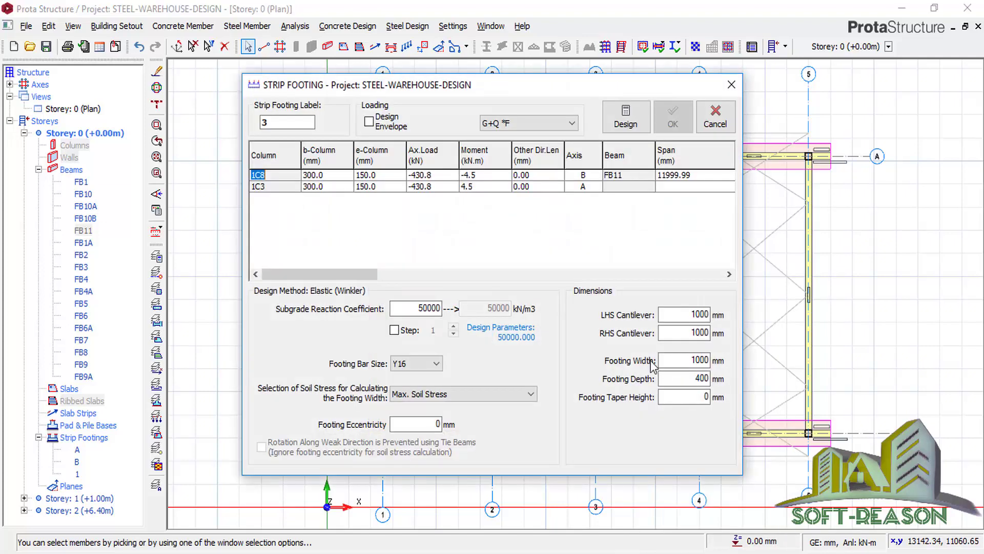
{"action": "double_click", "coordinate": [704, 379]}
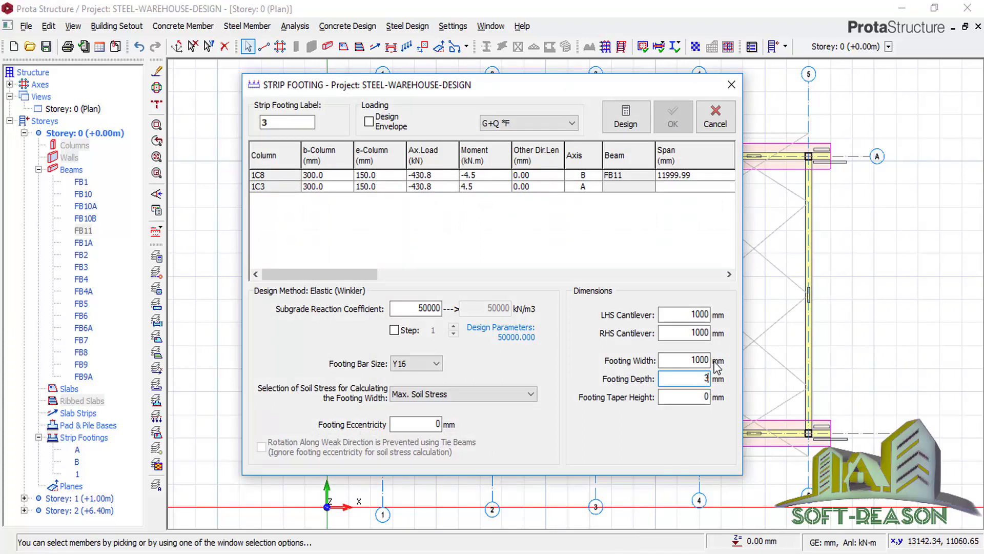
{"action": "left_click", "coordinate": [412, 363]}
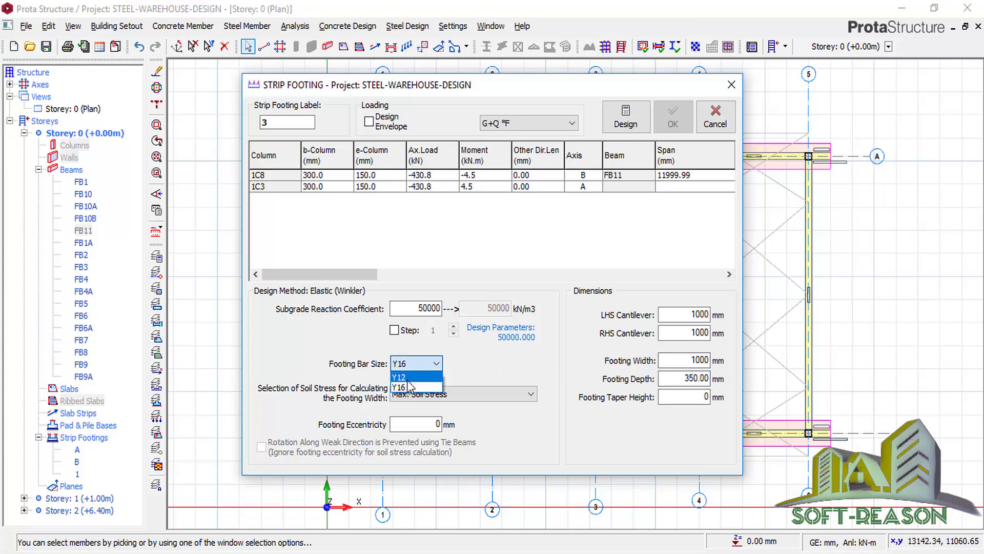
{"action": "left_click", "coordinate": [402, 377]}
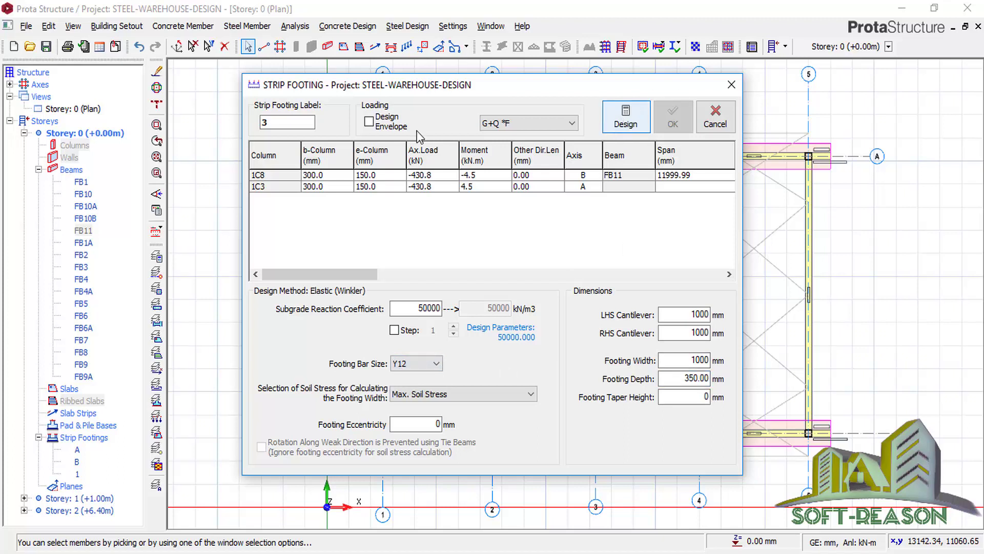
{"action": "left_click", "coordinate": [369, 122]}
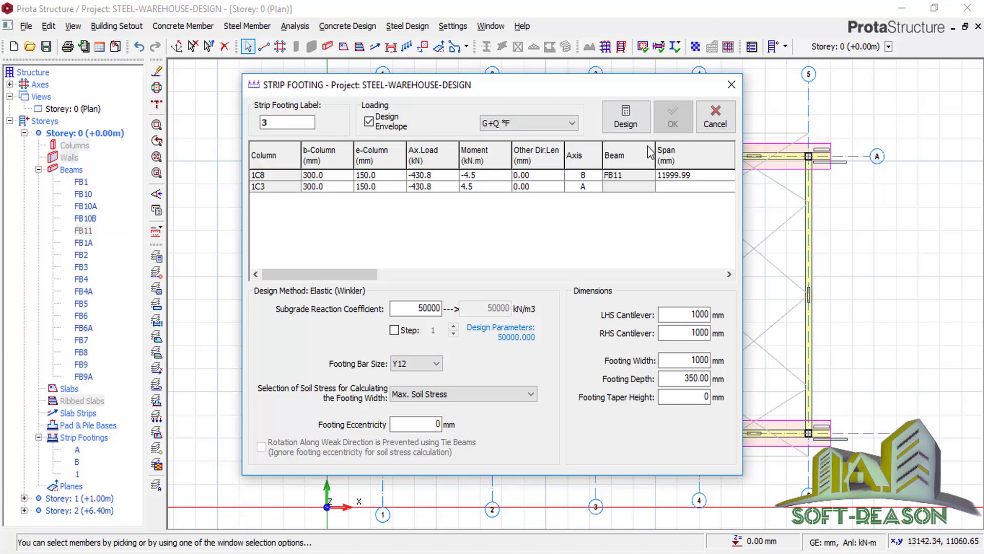
- Run the strip footing design for axis 3, accept the results and insert the footing on the plan
{"action": "left_click", "coordinate": [636, 120]}
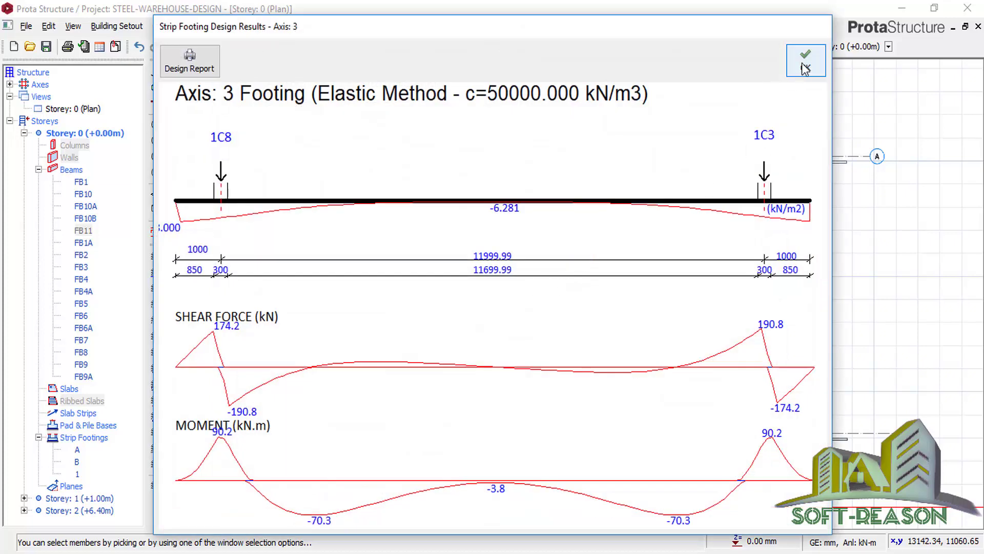
{"action": "left_click", "coordinate": [804, 68]}
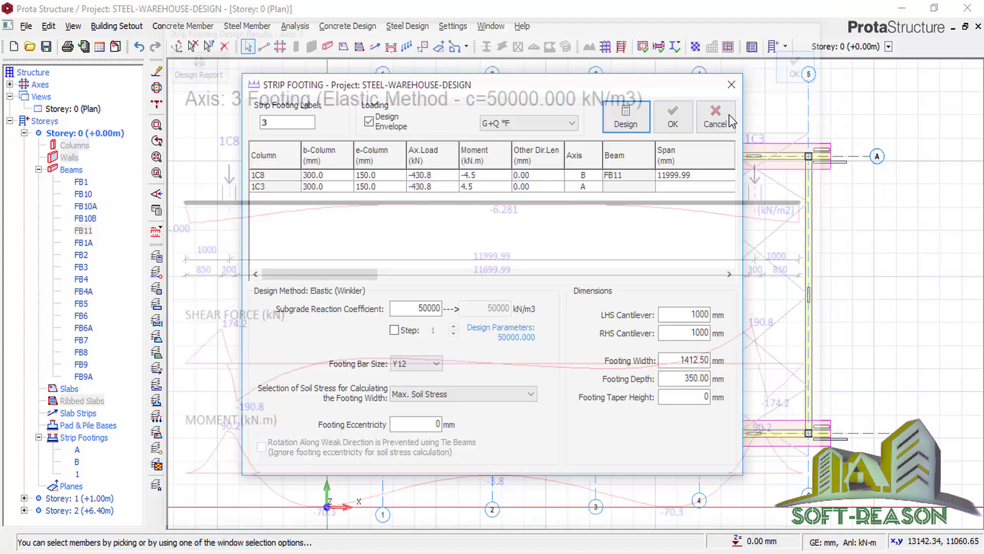
{"action": "left_click", "coordinate": [672, 125]}
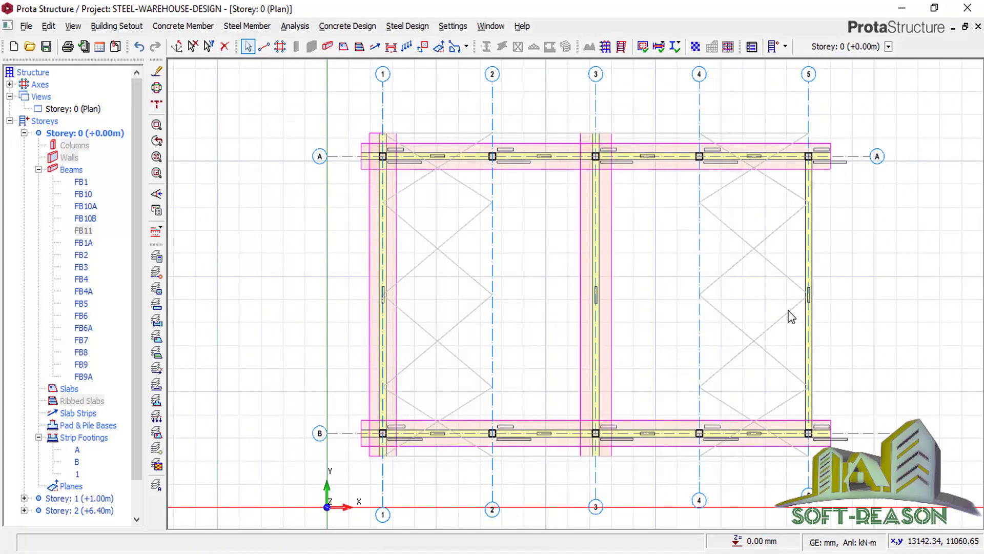
- Start a strip footing under the axis 5 beam with a 350 mm footing depth, Y12 footing bars and Design Envelope loading
{"action": "left_click", "coordinate": [804, 257]}
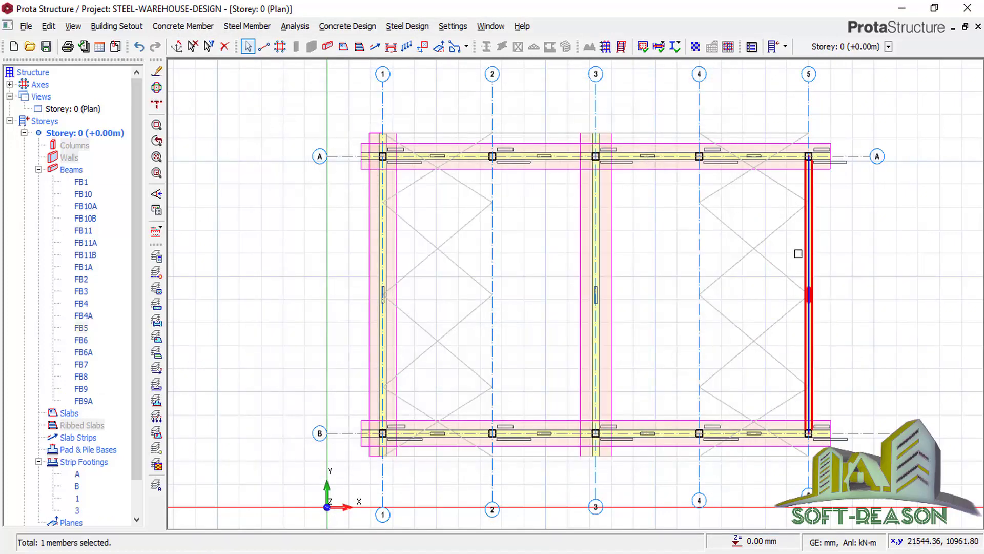
{"action": "right_click", "coordinate": [805, 256]}
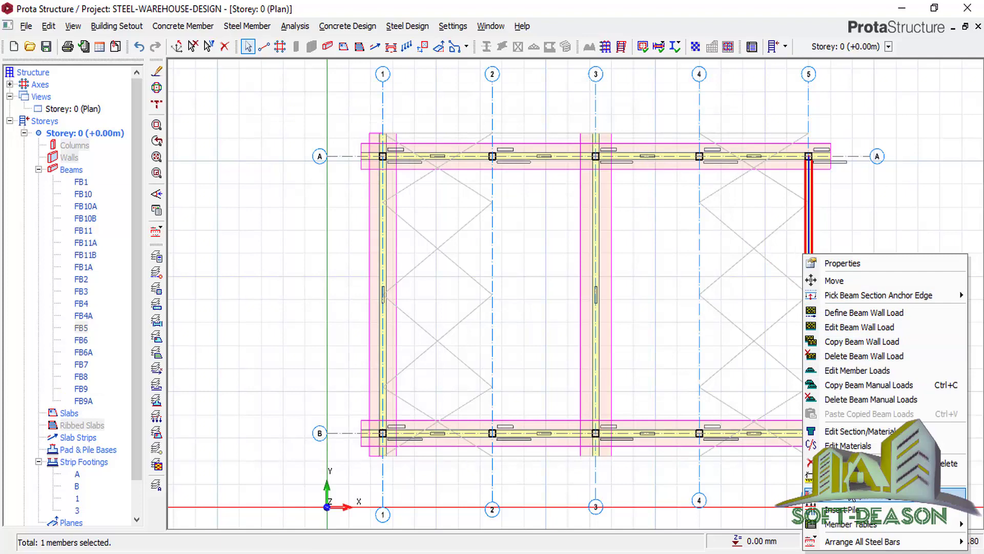
{"action": "left_click", "coordinate": [846, 493]}
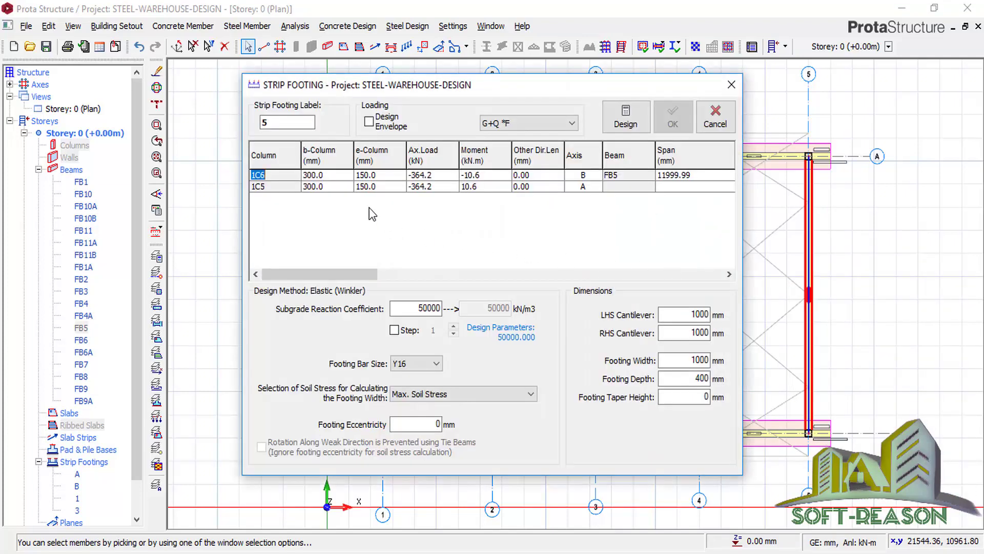
{"action": "double_click", "coordinate": [706, 379]}
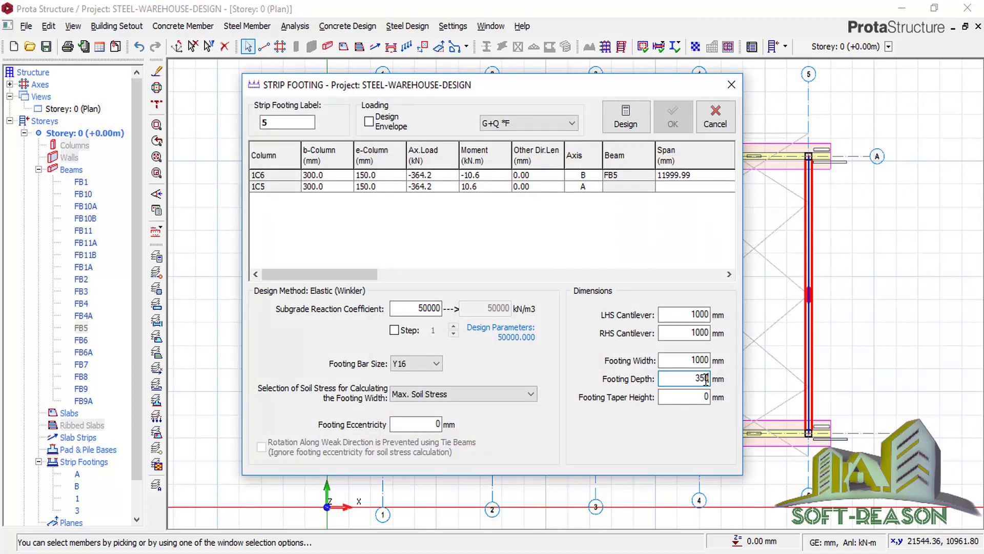
{"action": "type", "text": "350"}
{"action": "left_click", "coordinate": [415, 364]}
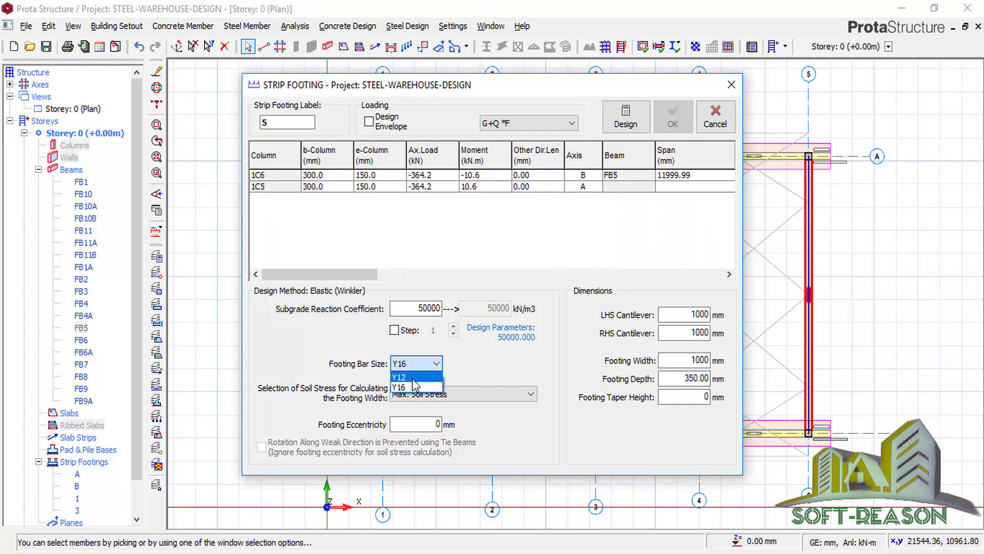
{"action": "left_click", "coordinate": [408, 382]}
{"action": "left_click", "coordinate": [368, 121]}
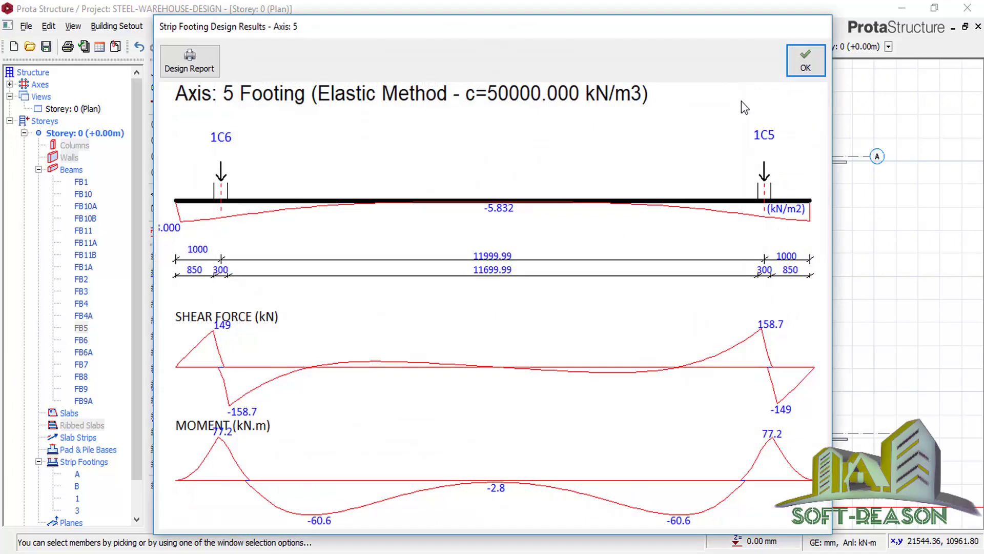
- Run the strip footing design for axis 5, accept the results and insert the footing on the plan
{"action": "left_click", "coordinate": [797, 70]}
{"action": "left_click", "coordinate": [672, 128]}
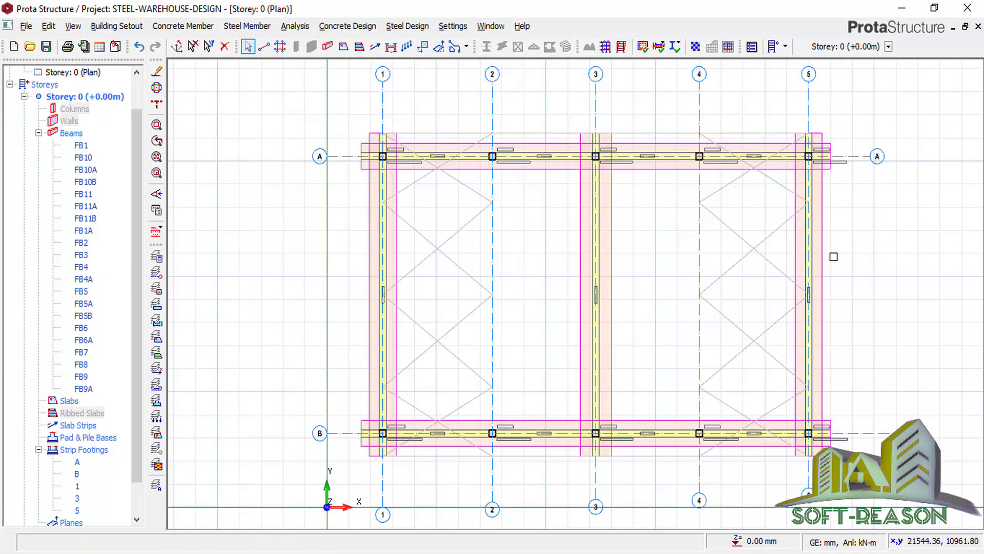
{"action": "scroll", "coordinate": [456, 266], "scroll_direction": "down", "scroll_amount": 2}
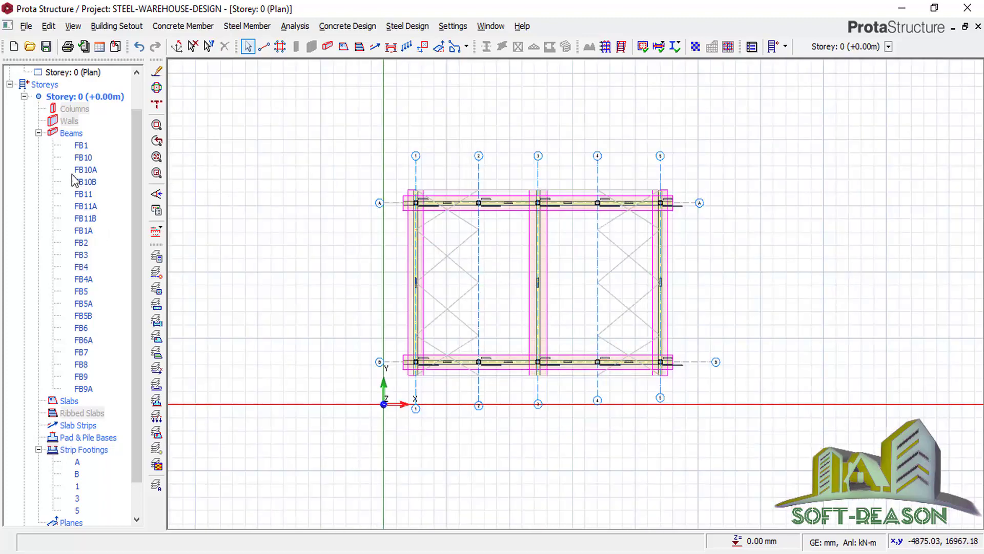
- Collapse the Storey 0 beam list in the structure tree and switch the Storey 0 plan to a 3D view
{"action": "left_click", "coordinate": [39, 133]}
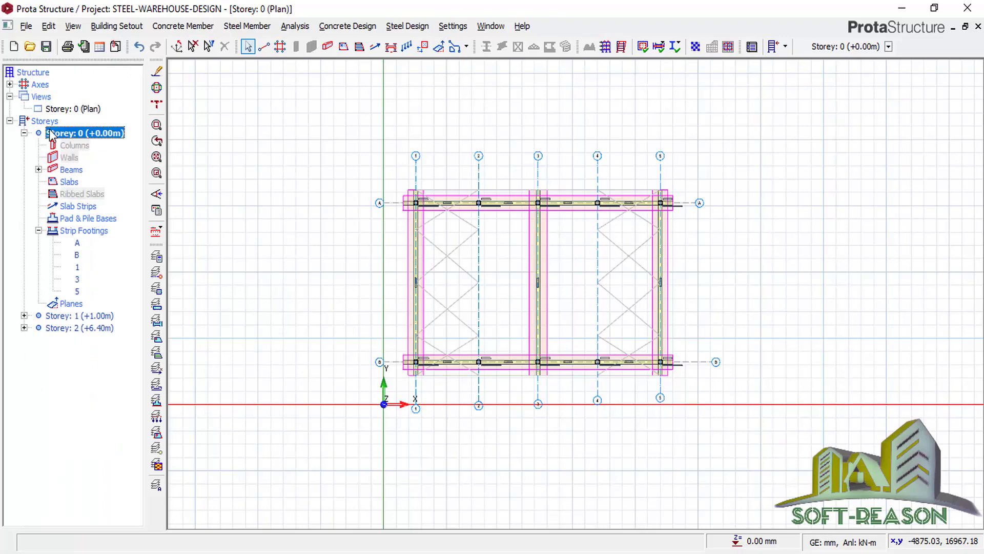
{"action": "left_click", "coordinate": [74, 110]}
{"action": "right_click", "coordinate": [77, 109]}
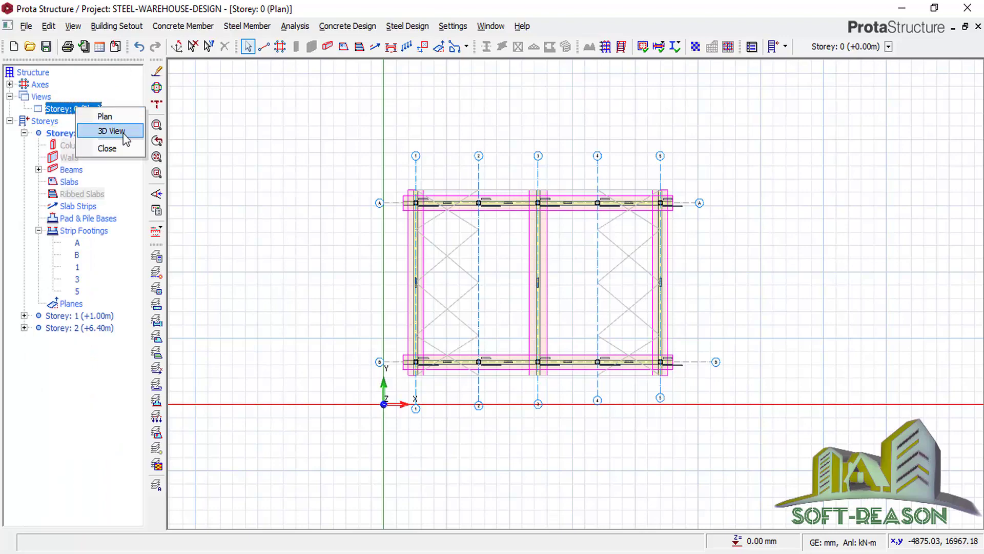
{"action": "left_click", "coordinate": [121, 133]}
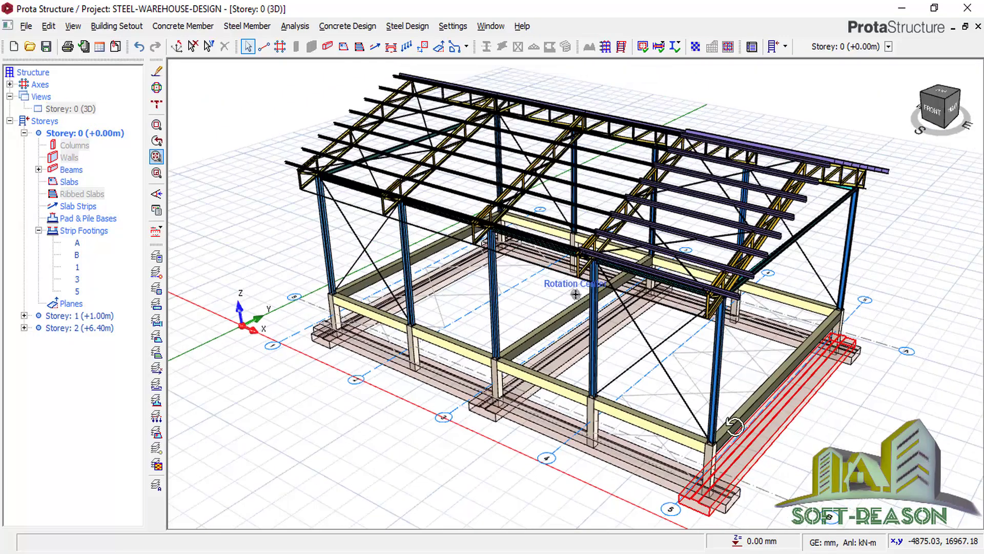
- Examine the 3D warehouse model from several sides, checking the strip footings, ground beams and steel frame
{"action": "left_click_drag", "start_coordinate": [734, 426], "coordinate": [629, 414]}
{"action": "scroll", "coordinate": [641, 413], "scroll_direction": "down", "scroll_amount": 3}
{"action": "scroll", "coordinate": [703, 423], "scroll_direction": "up", "scroll_amount": 5}
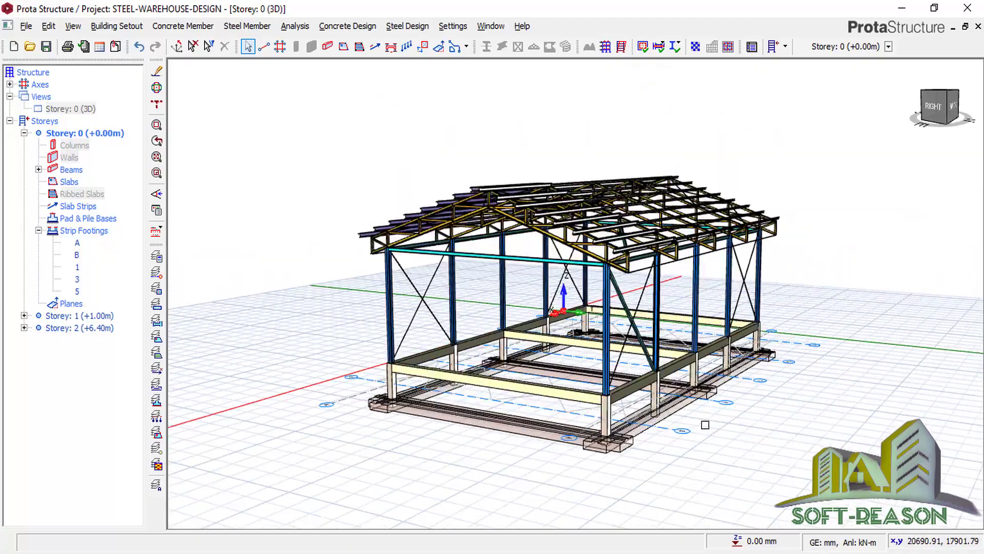
{"action": "left_click_drag", "start_coordinate": [720, 404], "coordinate": [698, 402]}
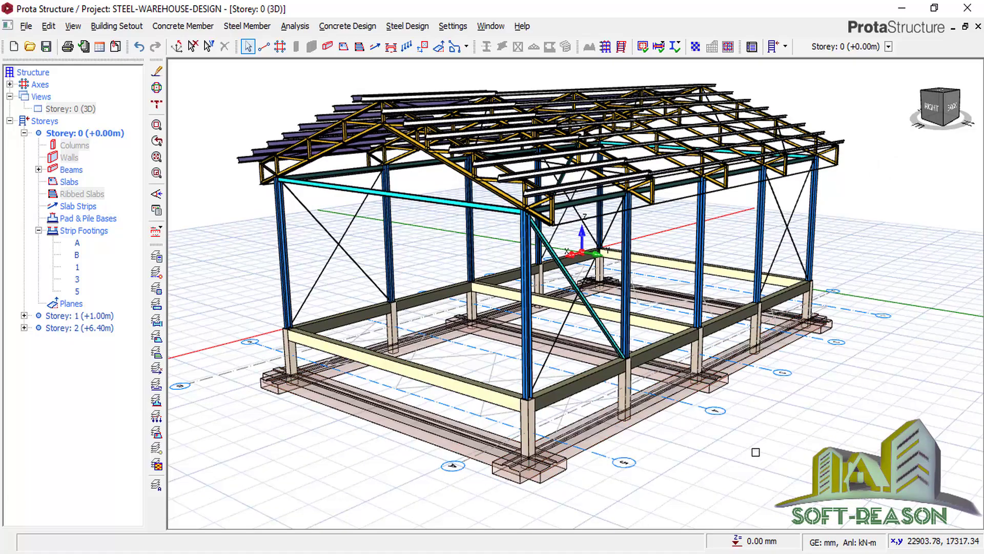
{"action": "left_click_drag", "start_coordinate": [755, 452], "coordinate": [503, 448]}
{"action": "scroll", "coordinate": [593, 323], "scroll_direction": "down", "scroll_amount": 3}
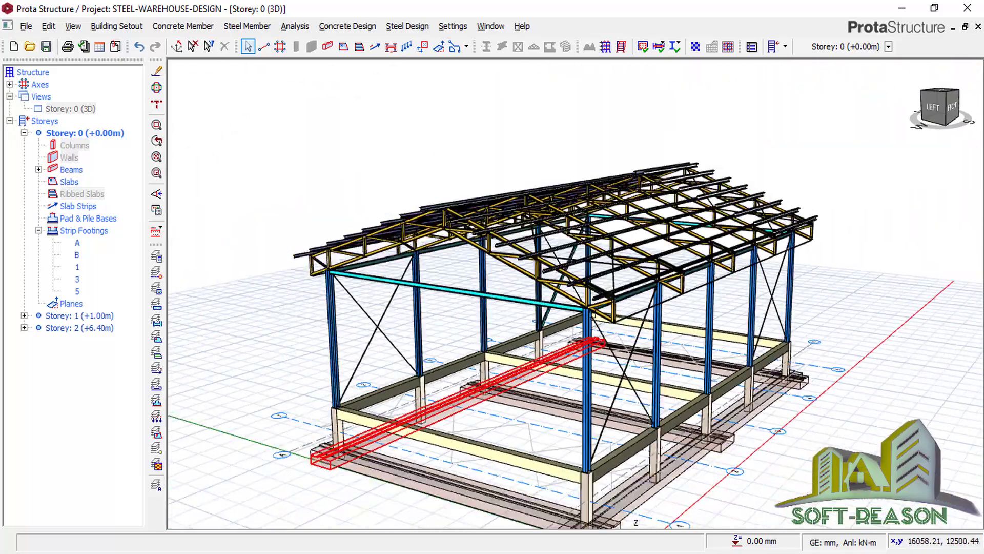
{"action": "scroll", "coordinate": [593, 315], "scroll_direction": "down", "scroll_amount": 2}
{"action": "scroll", "coordinate": [659, 443], "scroll_direction": "up", "scroll_amount": 3}
{"action": "scroll", "coordinate": [589, 339], "scroll_direction": "down", "scroll_amount": 1}
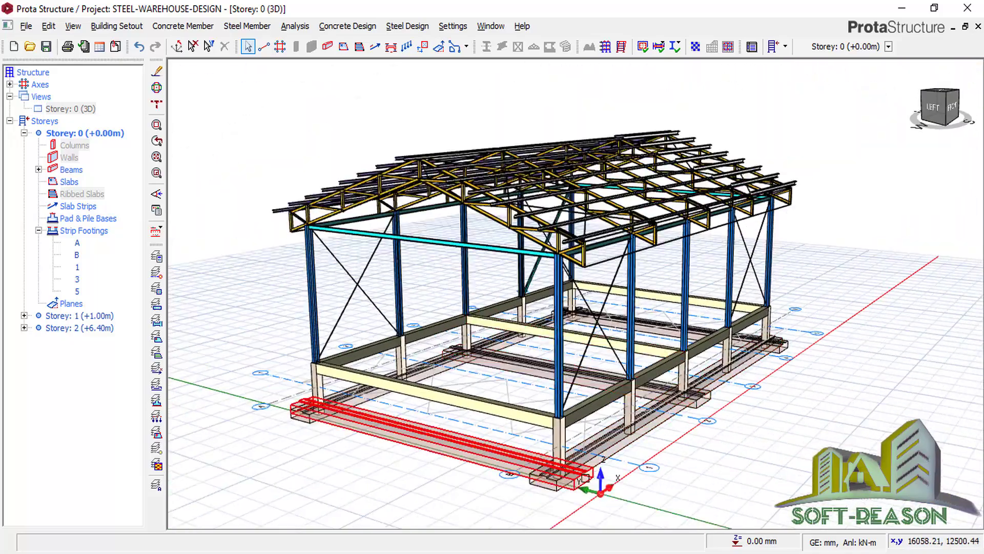
{"action": "scroll", "coordinate": [561, 499], "scroll_direction": "up", "scroll_amount": 1}
{"action": "scroll", "coordinate": [626, 376], "scroll_direction": "down", "scroll_amount": 2}
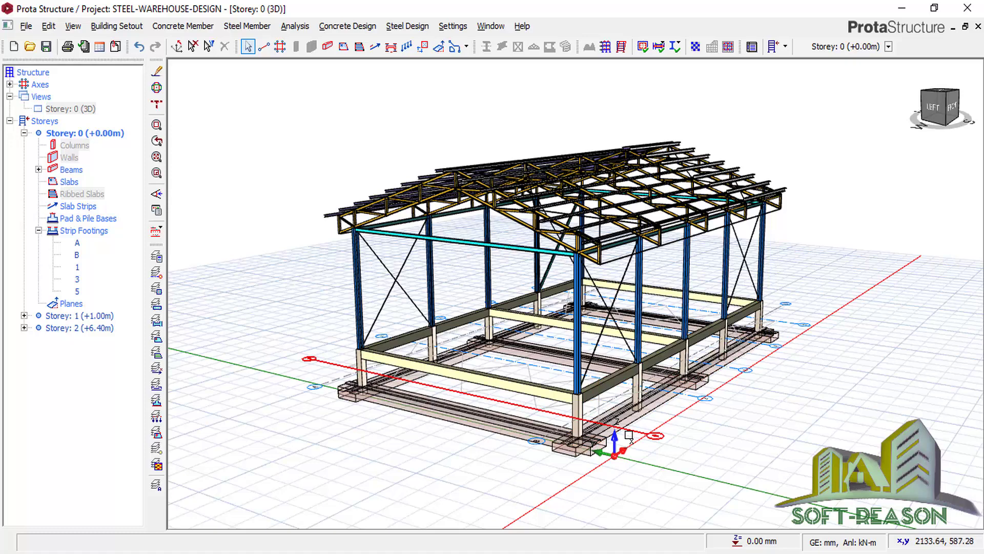
{"action": "scroll", "coordinate": [612, 448], "scroll_direction": "up", "scroll_amount": 1}
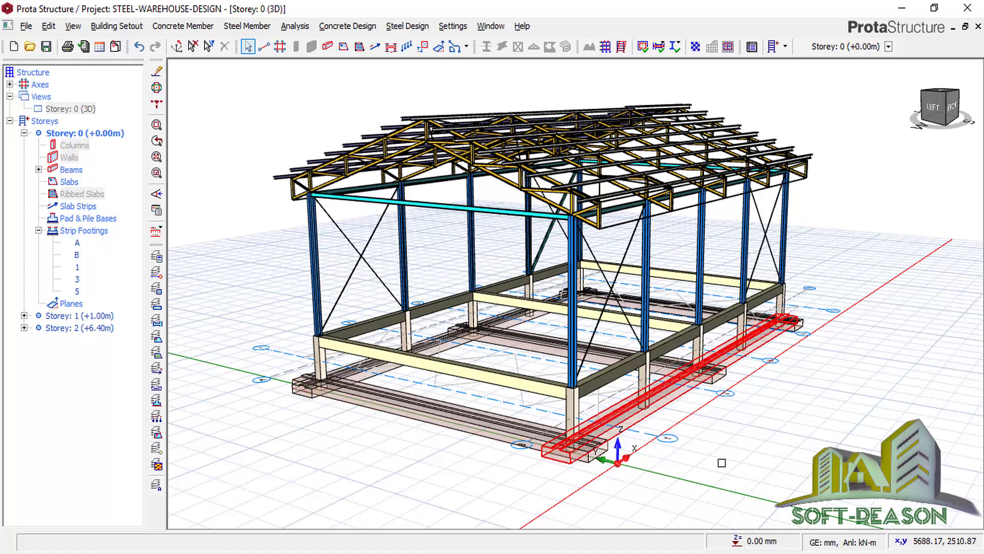
{"action": "scroll", "coordinate": [651, 336], "scroll_direction": "up", "scroll_amount": 1}
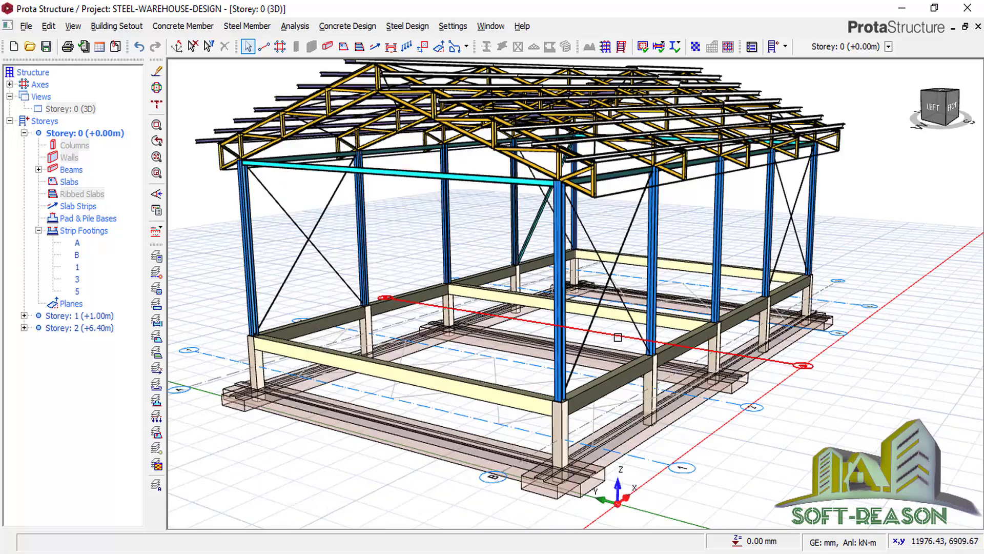